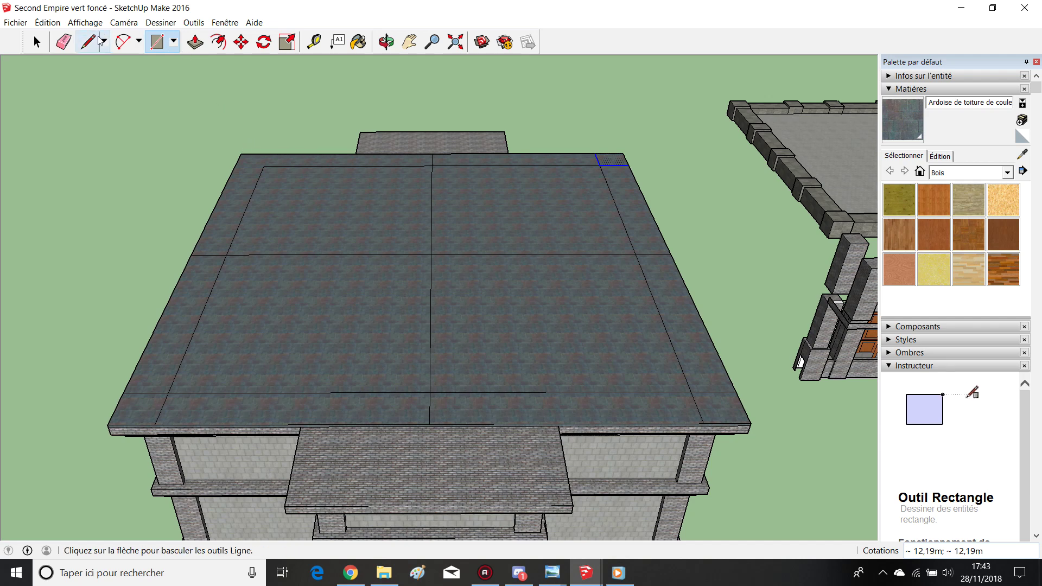
Erase the two crossing edges on the inner roof panel, leaving one single face.
click(64, 42)
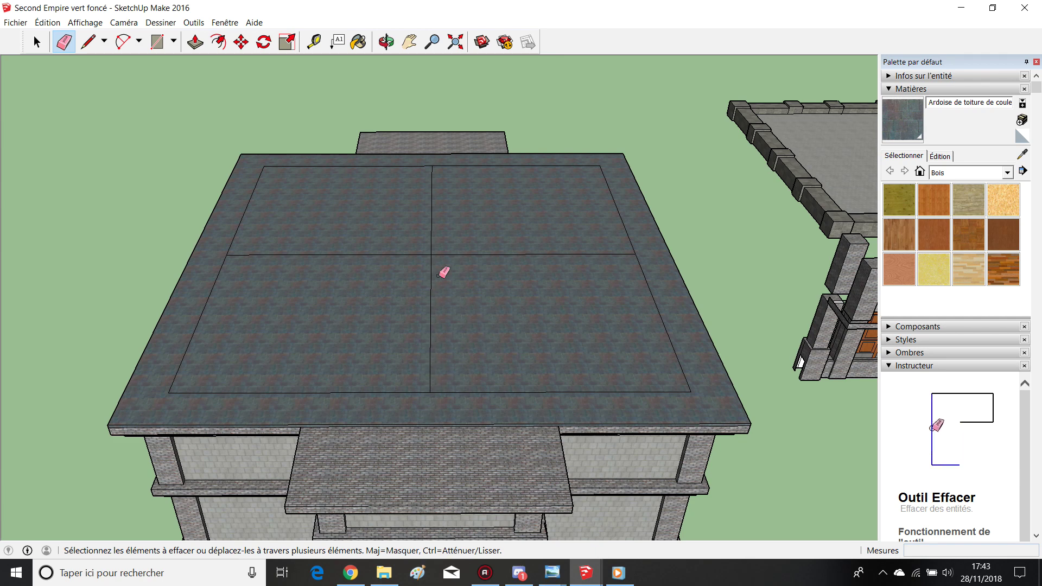
drag(436, 247, 368, 49)
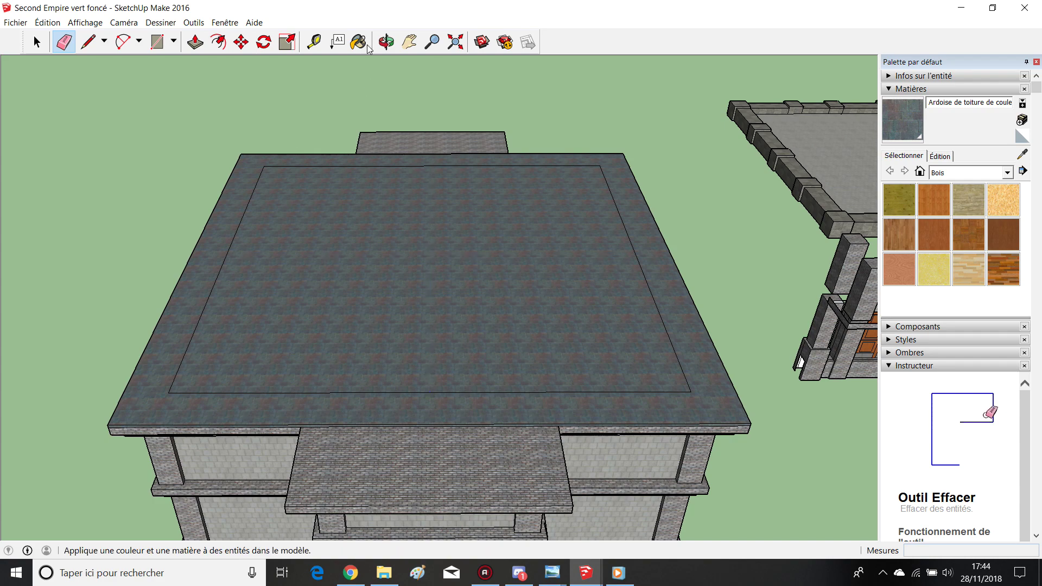
click(386, 42)
drag(431, 277, 505, 294)
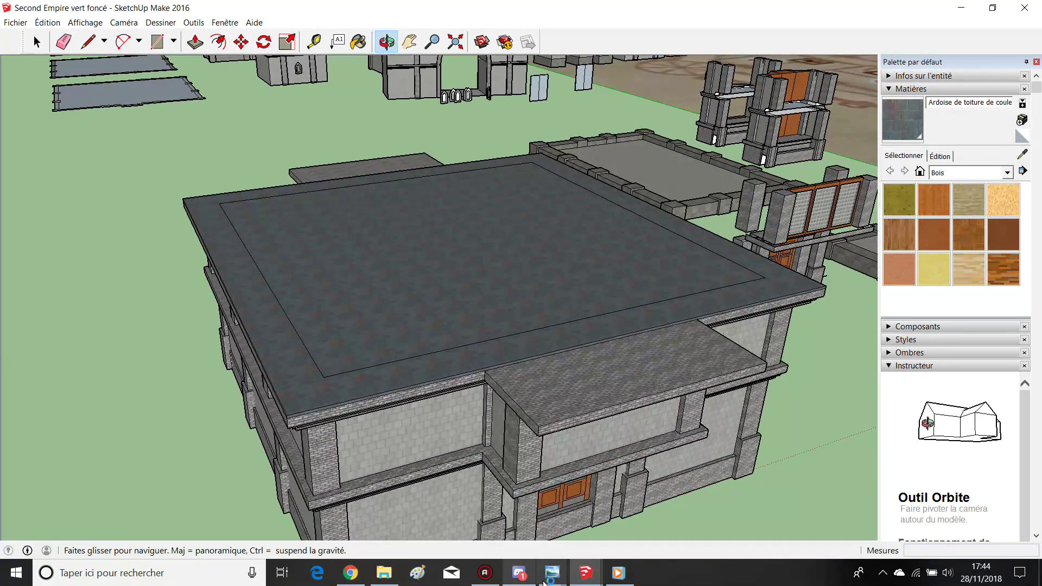
mouse_move(552, 572)
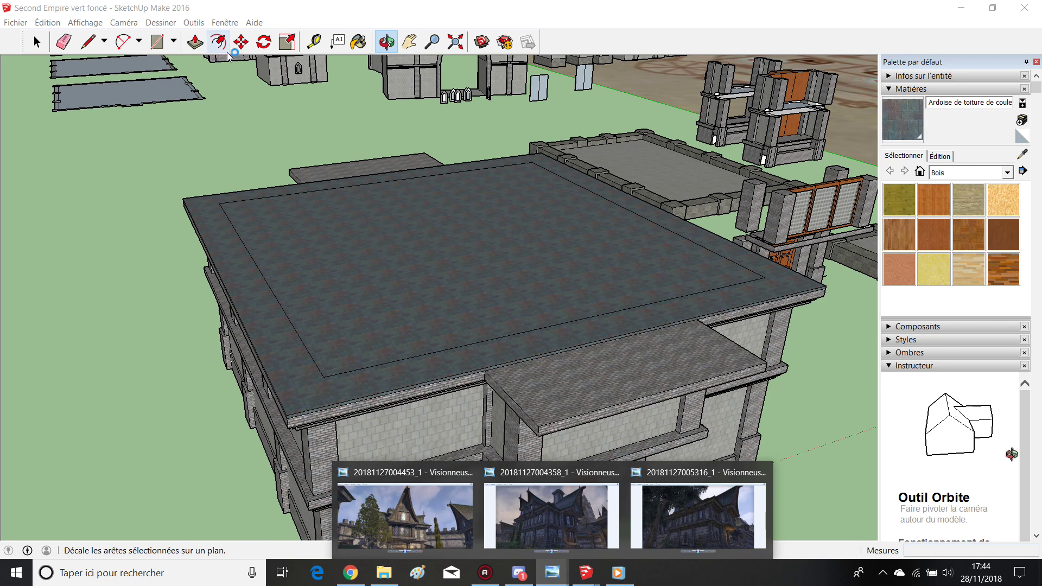
click(195, 42)
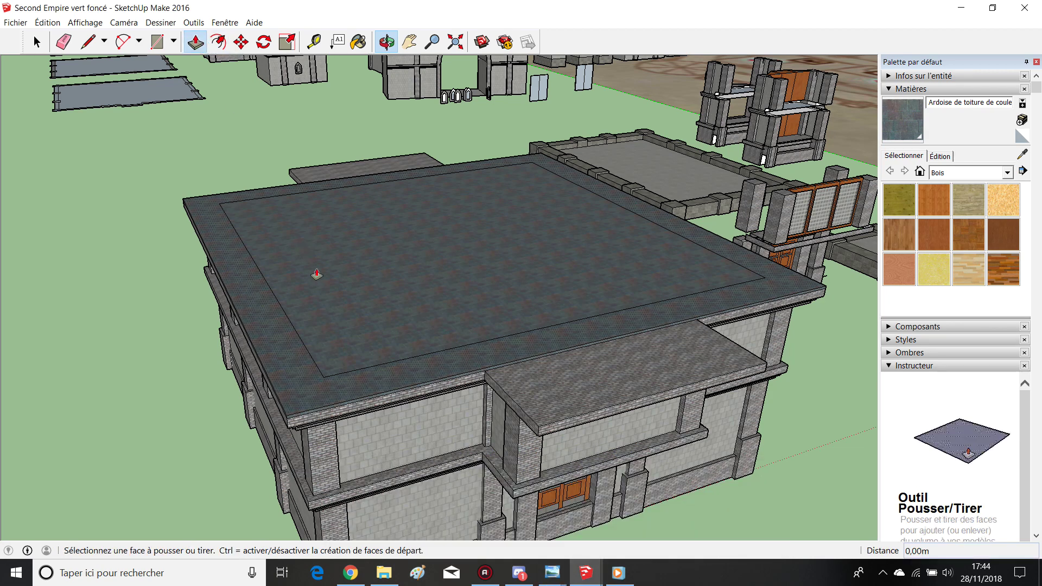
Pull the inner roof face upward into a raised slate slab above the roof border.
click(316, 274)
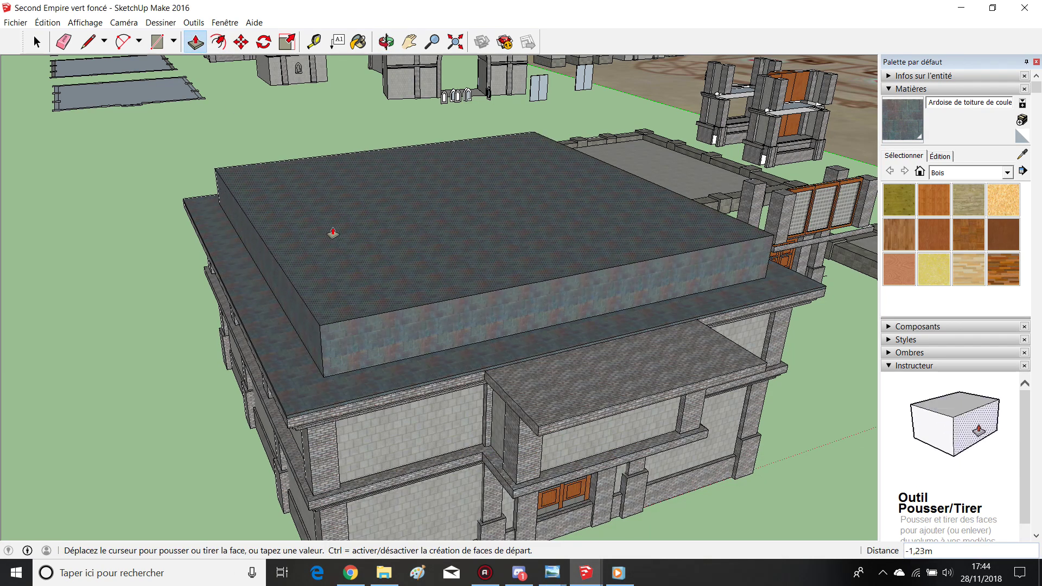
click(333, 234)
middle_drag(402, 209, 474, 222)
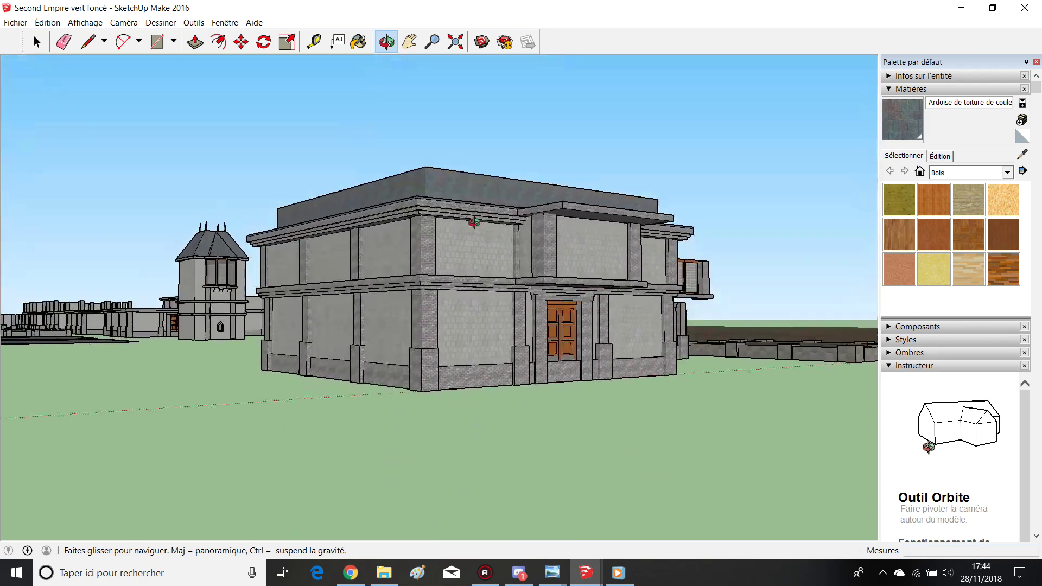
drag(474, 223, 467, 226)
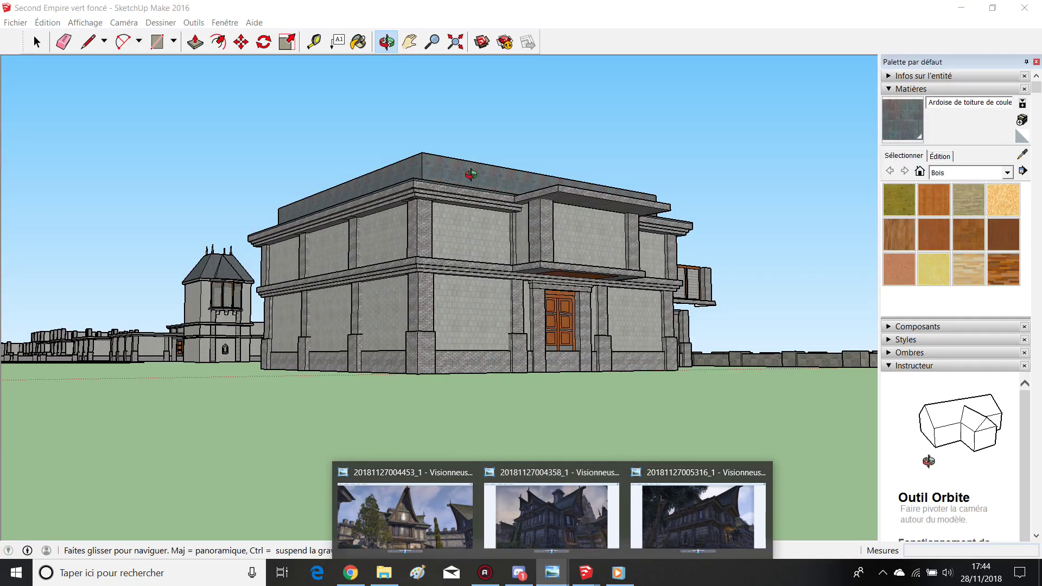
mouse_move(489, 326)
mouse_down()
mouse_move(432, 298)
mouse_move(398, 251)
mouse_move(405, 270)
mouse_move(389, 288)
mouse_move(294, 119)
mouse_up()
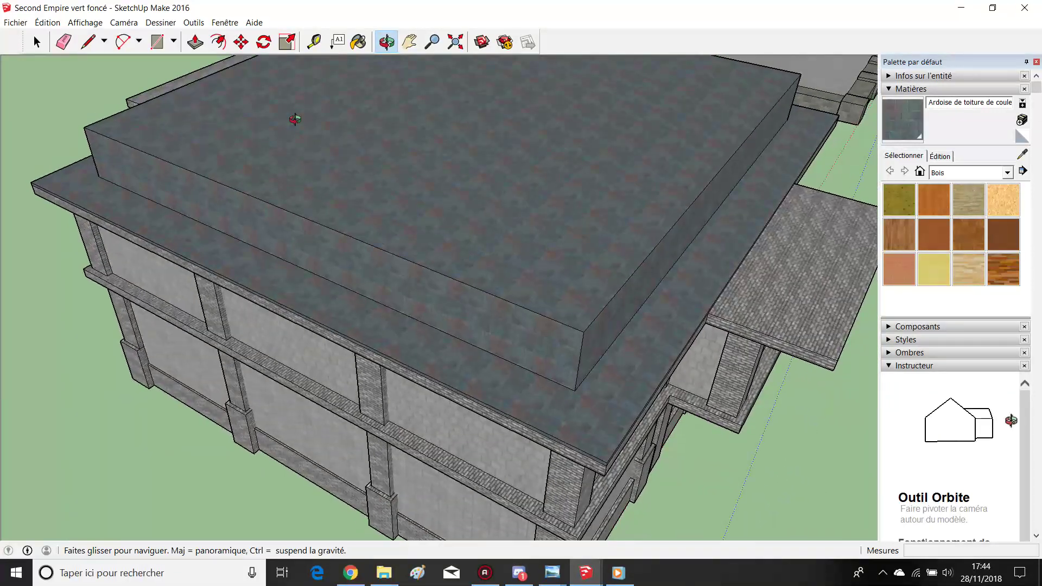
click(242, 48)
click(293, 266)
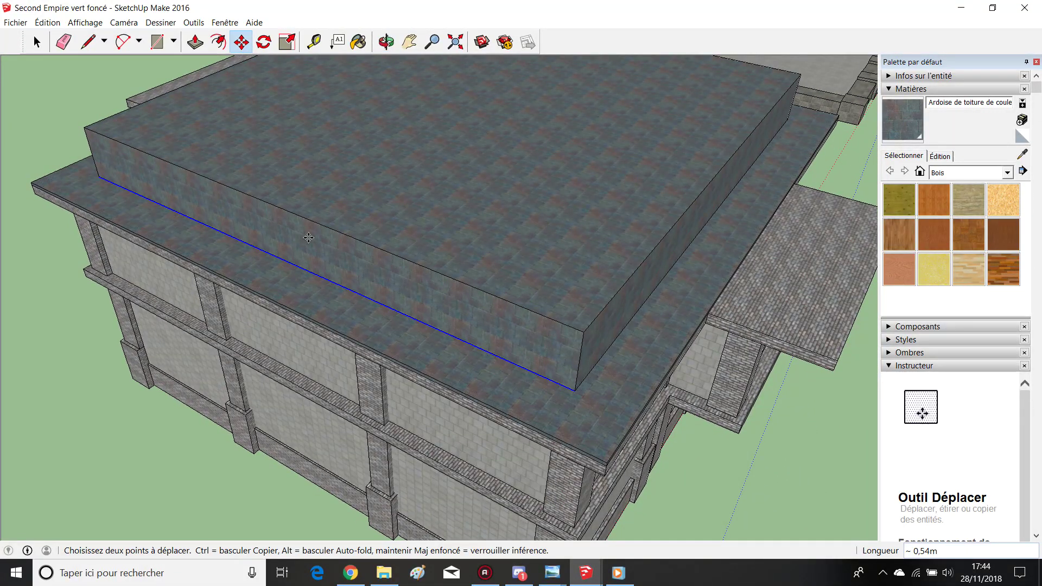
click(303, 222)
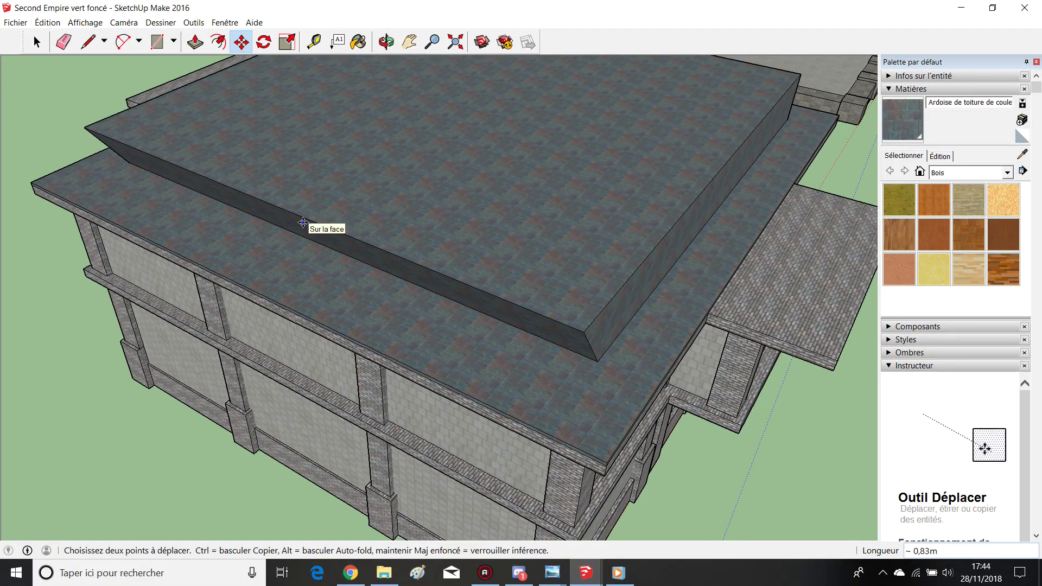
key(ctrl+z)
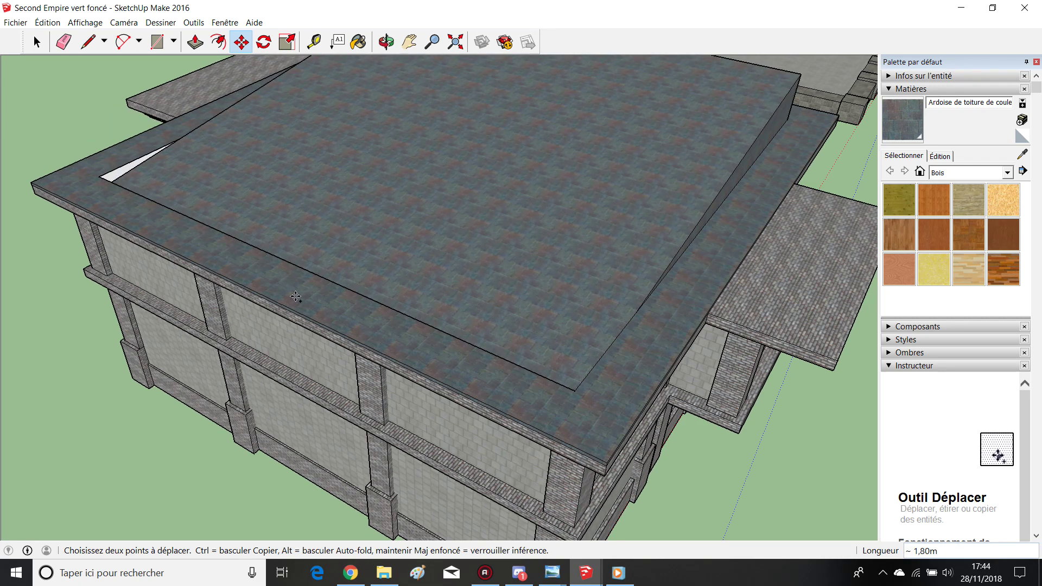
key(Escape)
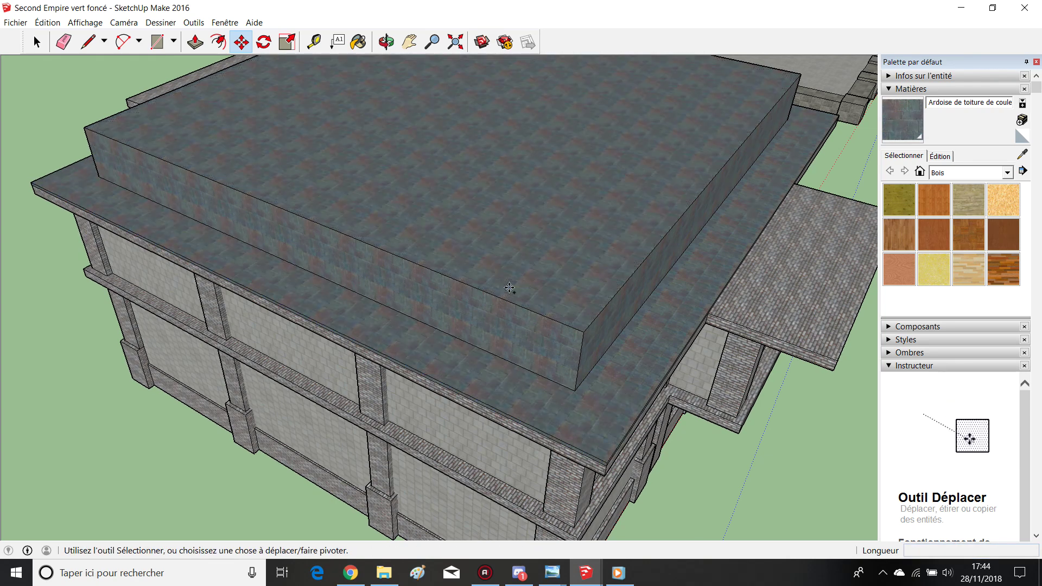
click(387, 43)
drag(380, 239, 789, 213)
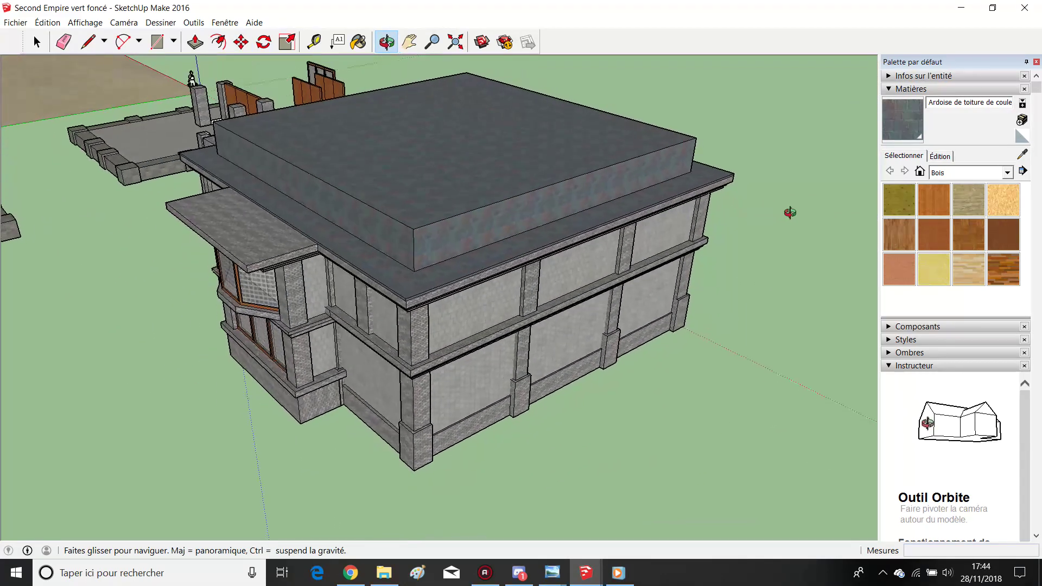
scroll(599, 256, down, 3)
scroll(599, 256, down, 3)
scroll(599, 256, down, 3)
scroll(599, 256, down, 3)
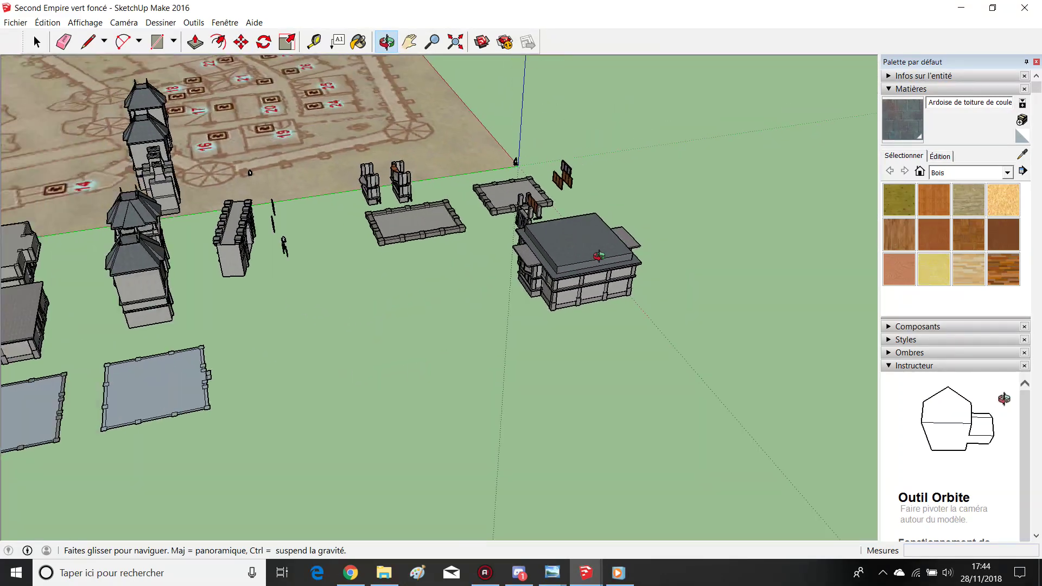
scroll(598, 255, up, 2)
scroll(592, 257, up, 2)
scroll(575, 260, up, 3)
scroll(552, 264, up, 4)
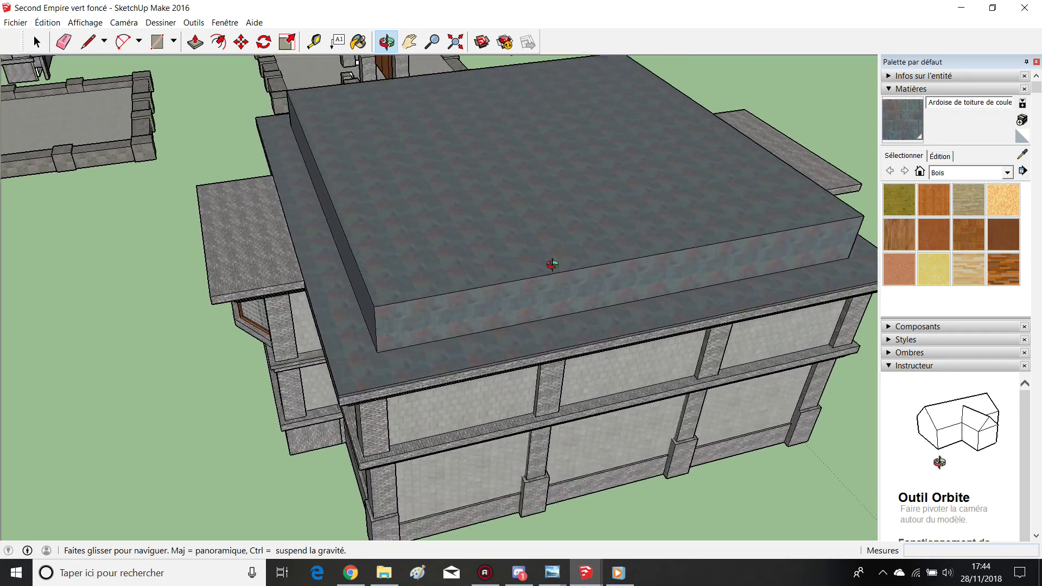
scroll(552, 265, down, 3)
scroll(554, 261, down, 1)
mouse_move(561, 272)
mouse_down()
mouse_move(703, 232)
mouse_move(474, 252)
mouse_move(402, 272)
mouse_move(232, 249)
mouse_move(484, 255)
mouse_up()
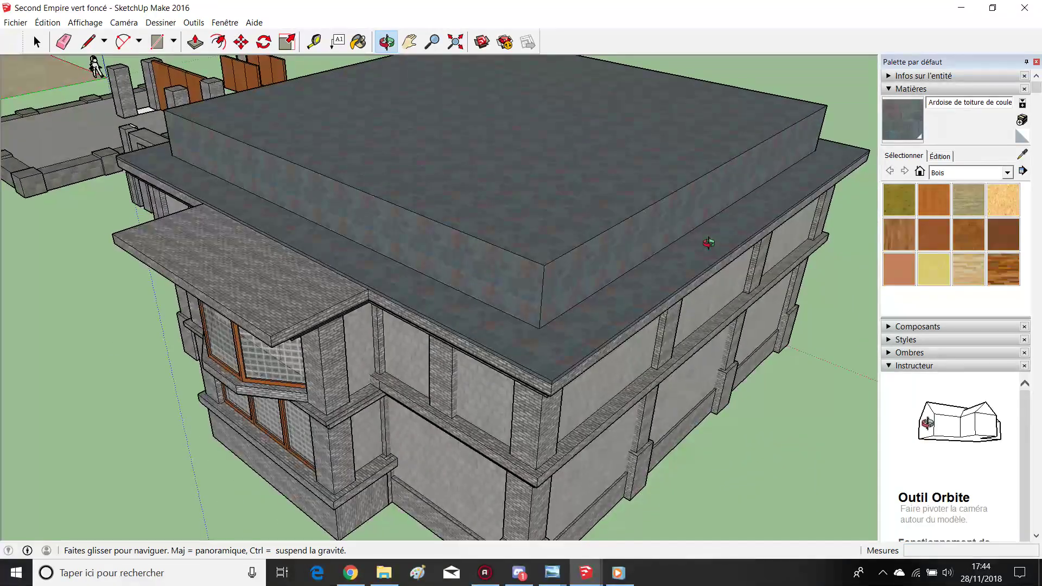
scroll(472, 247, down, 3)
scroll(486, 254, down, 3)
scroll(494, 247, down, 1)
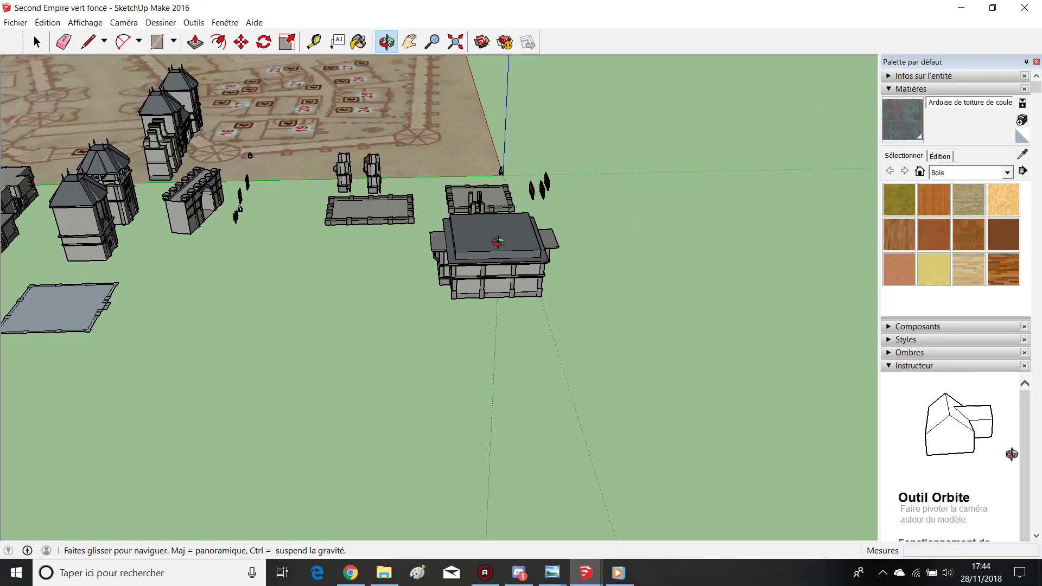
scroll(498, 241, up, 1)
scroll(496, 249, up, 2)
scroll(526, 256, up, 1)
scroll(570, 258, up, 1)
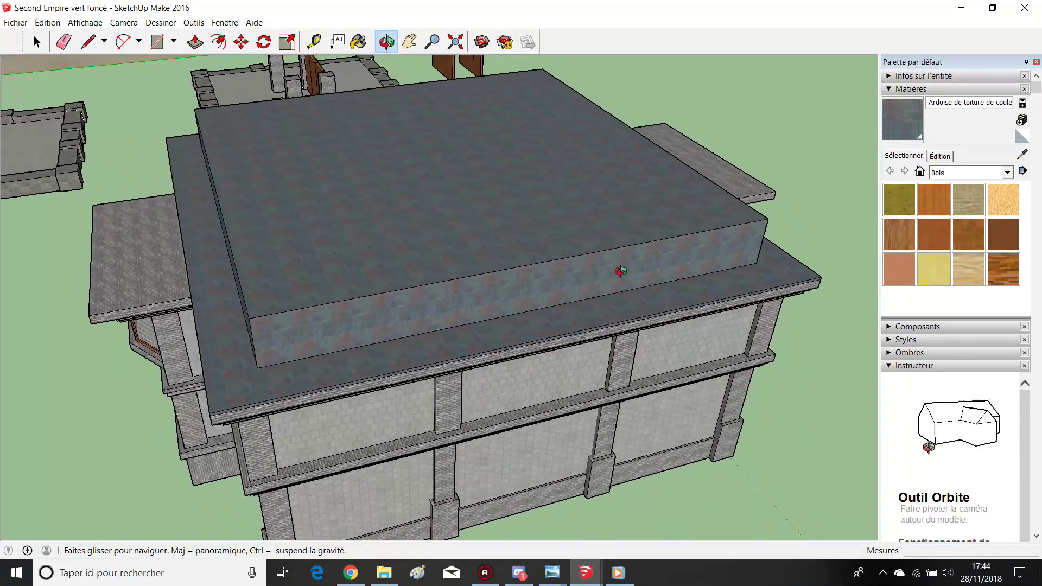
scroll(625, 269, up, 1)
Draw edges from the slab's top corners down to the roof corners, forming sloped mansard faces.
click(88, 42)
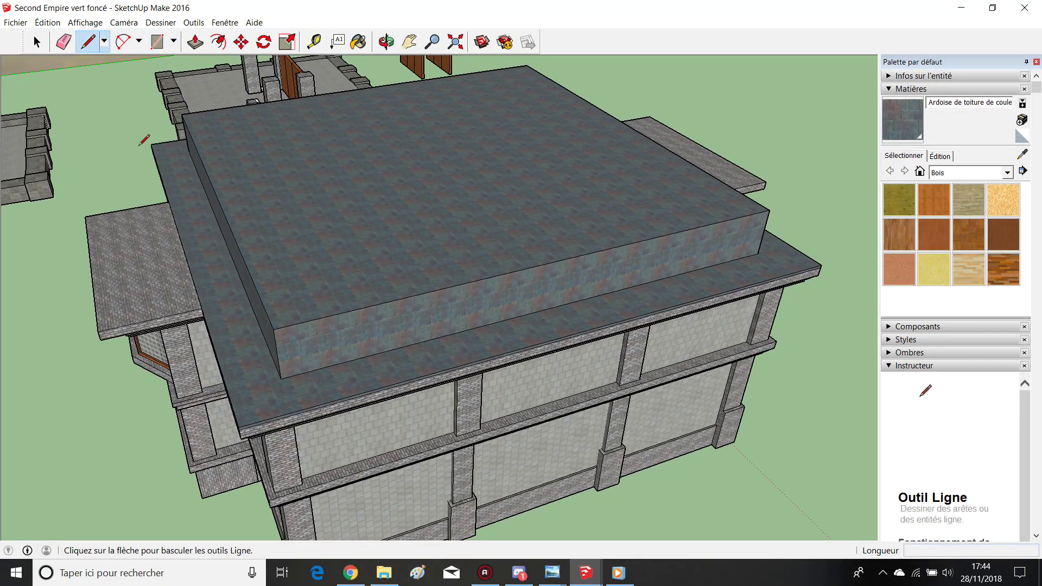
click(239, 427)
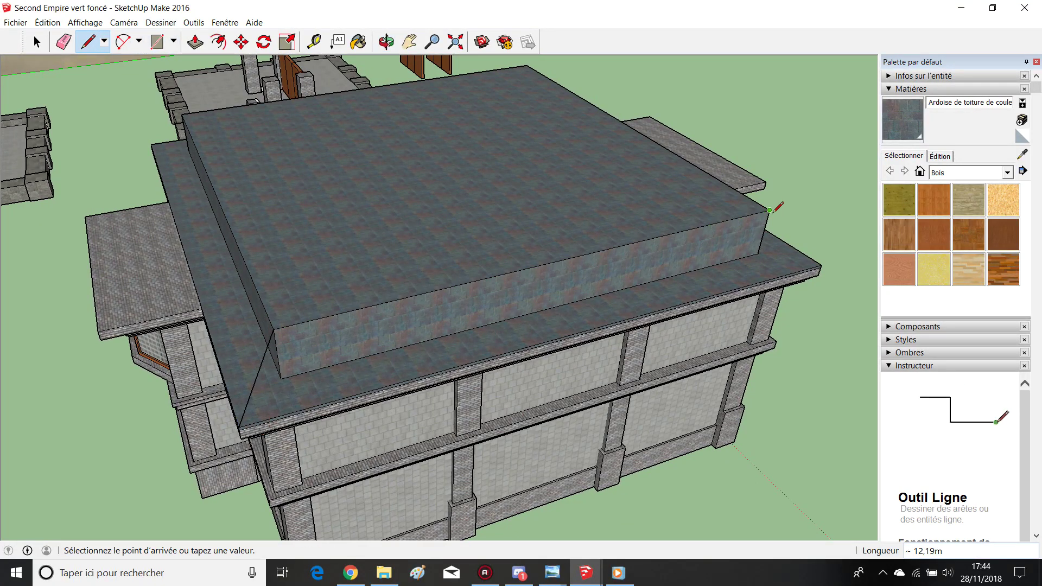
click(820, 261)
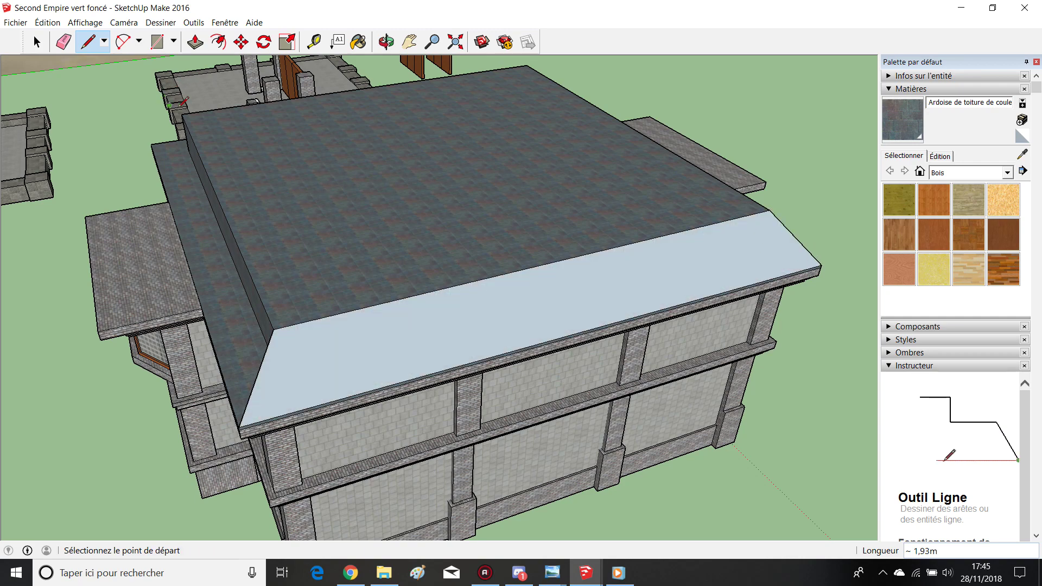
click(152, 143)
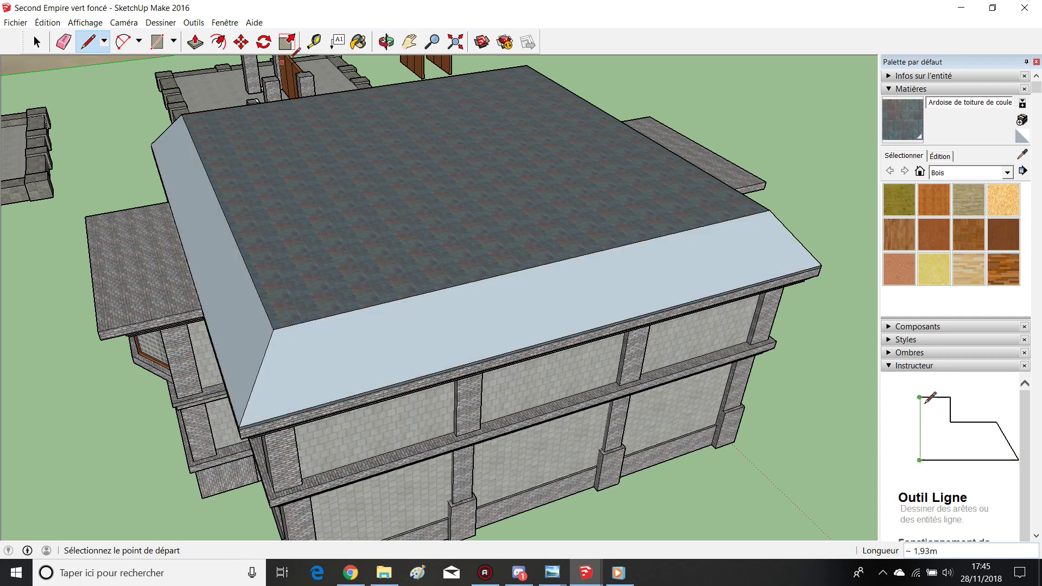
click(380, 43)
mouse_move(482, 124)
mouse_down()
mouse_move(140, 186)
mouse_move(19, 180)
mouse_move(224, 88)
mouse_up()
click(87, 41)
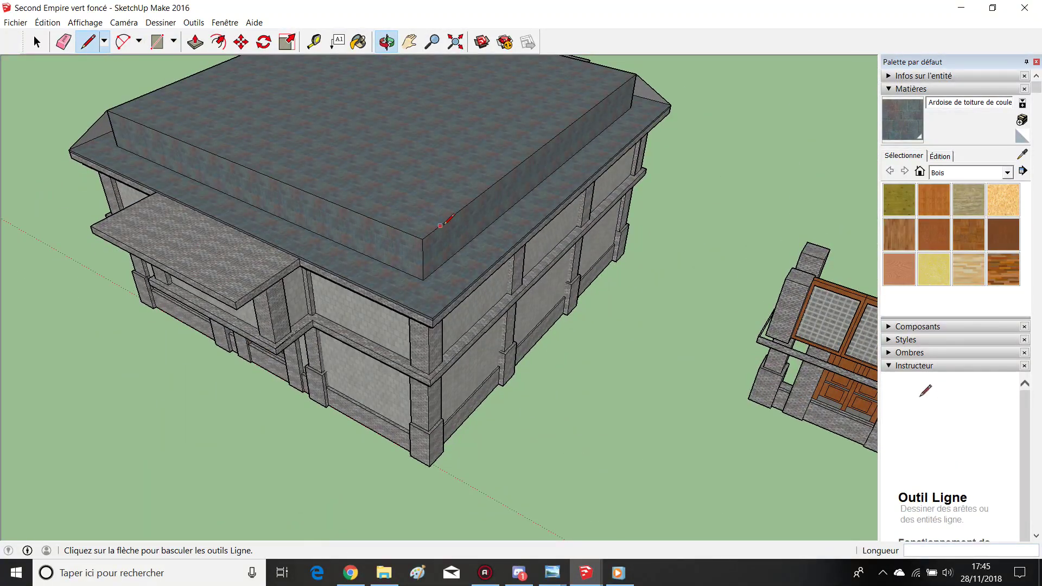
click(433, 317)
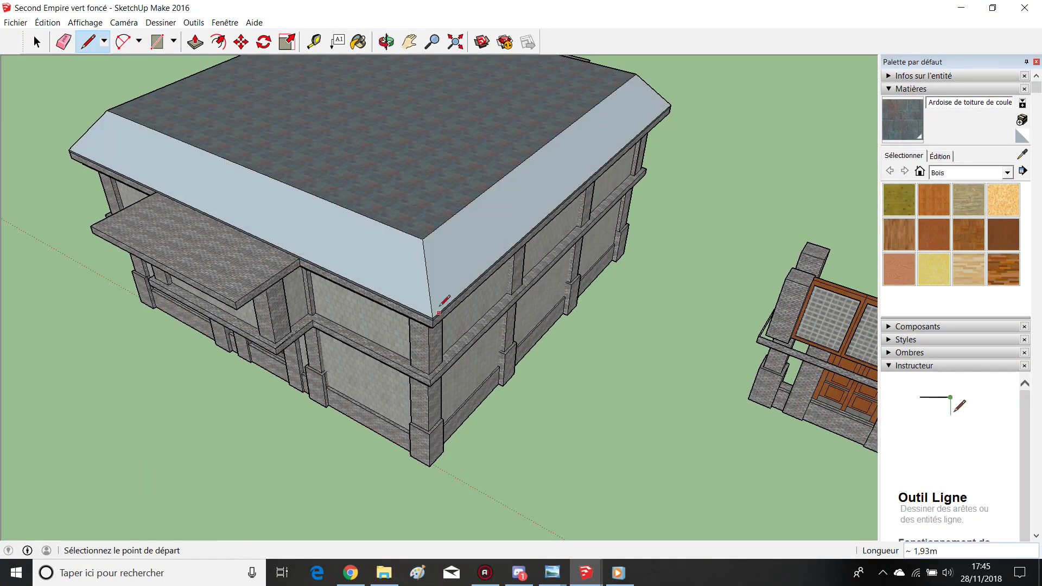
click(894, 139)
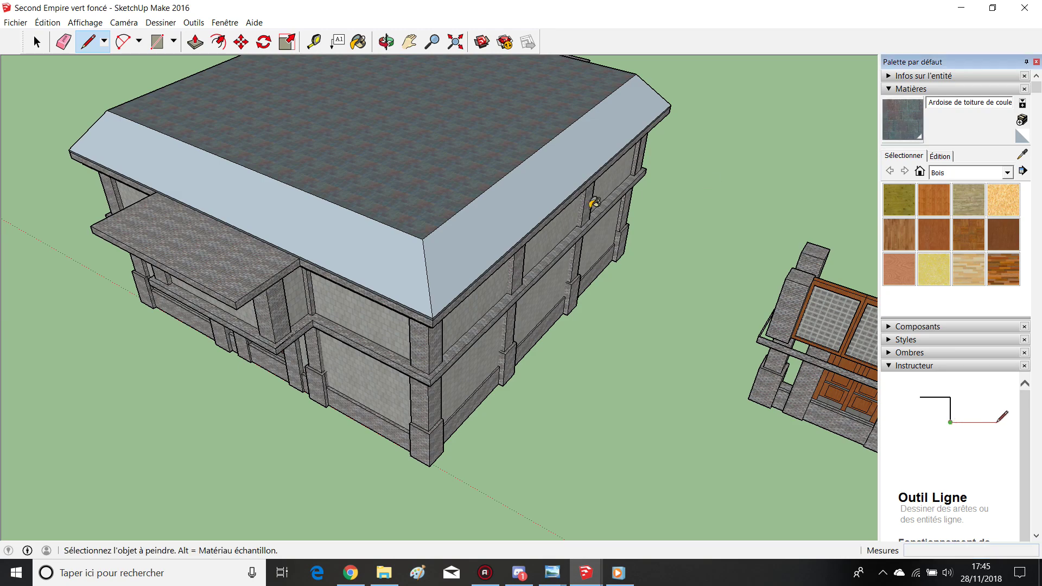
Paint the left and right sloping roof faces with the slate roofing material.
click(404, 242)
click(387, 42)
mouse_move(454, 175)
mouse_down()
mouse_move(601, 209)
mouse_move(611, 230)
mouse_move(666, 235)
mouse_up()
key(b)
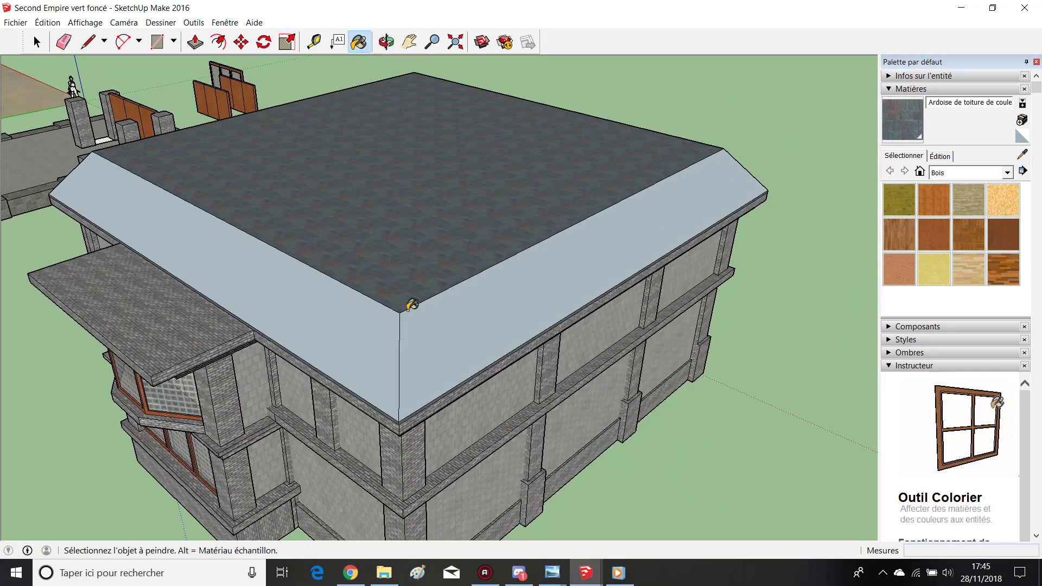
click(415, 312)
click(373, 321)
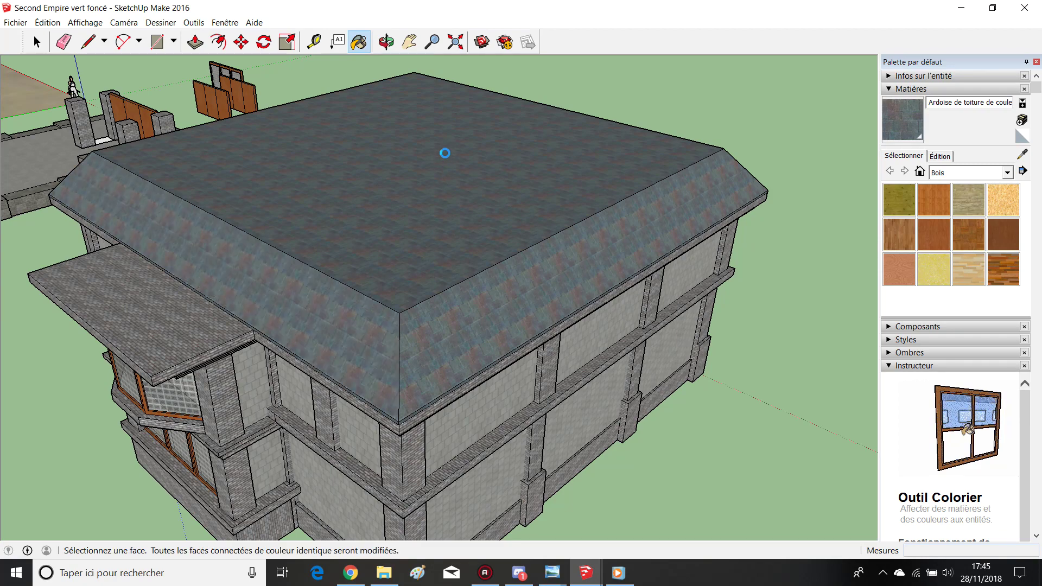
click(386, 42)
mouse_move(421, 84)
mouse_down()
mouse_move(216, 275)
mouse_move(349, 209)
mouse_move(262, 179)
mouse_move(251, 122)
mouse_move(293, 100)
mouse_move(384, 223)
mouse_up()
Select the whole house with the Select tool.
scroll(369, 206, down, 5)
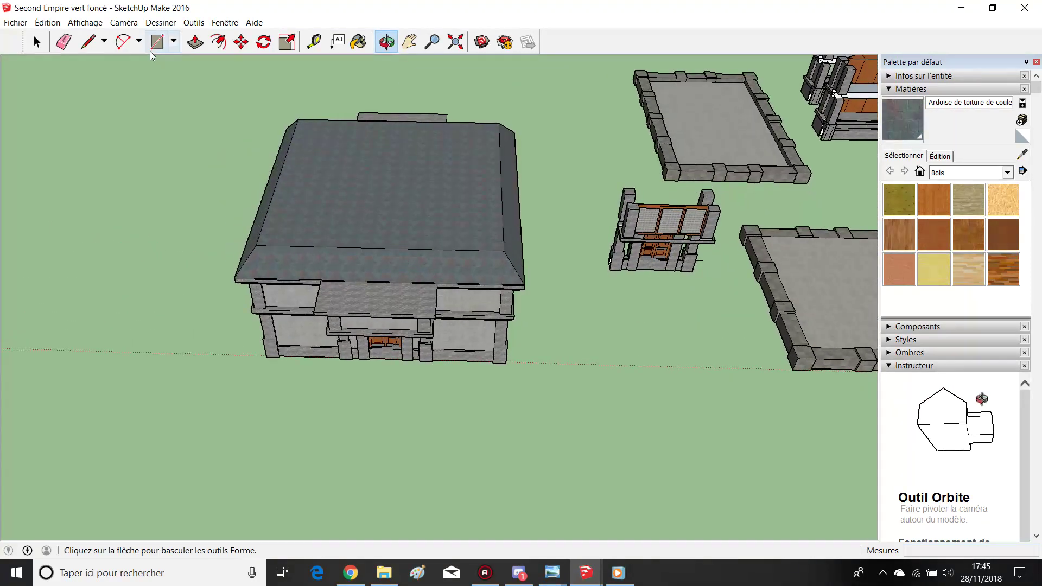
click(37, 42)
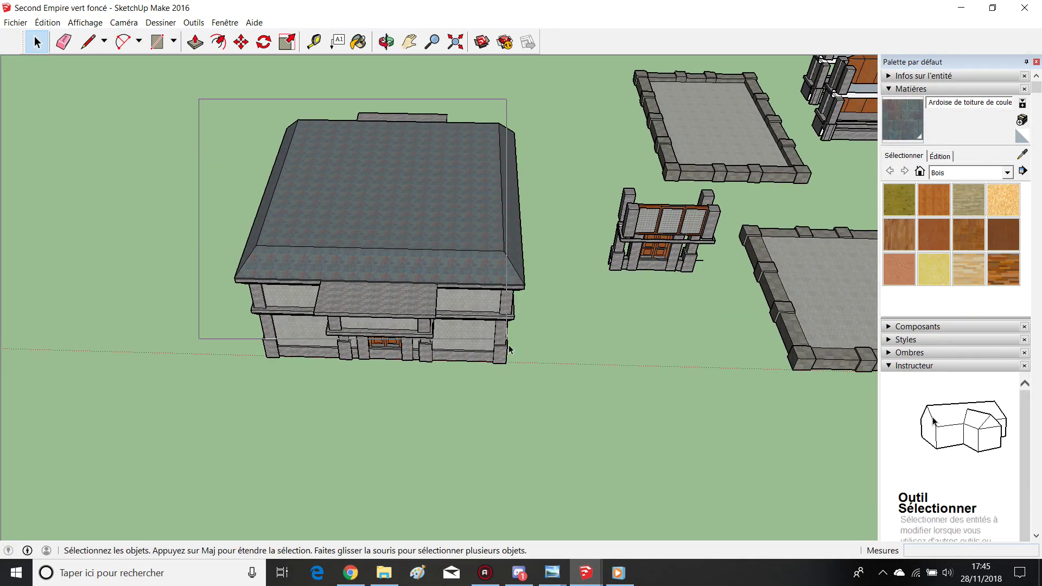
drag(553, 400, 552, 399)
scroll(478, 392, down, 3)
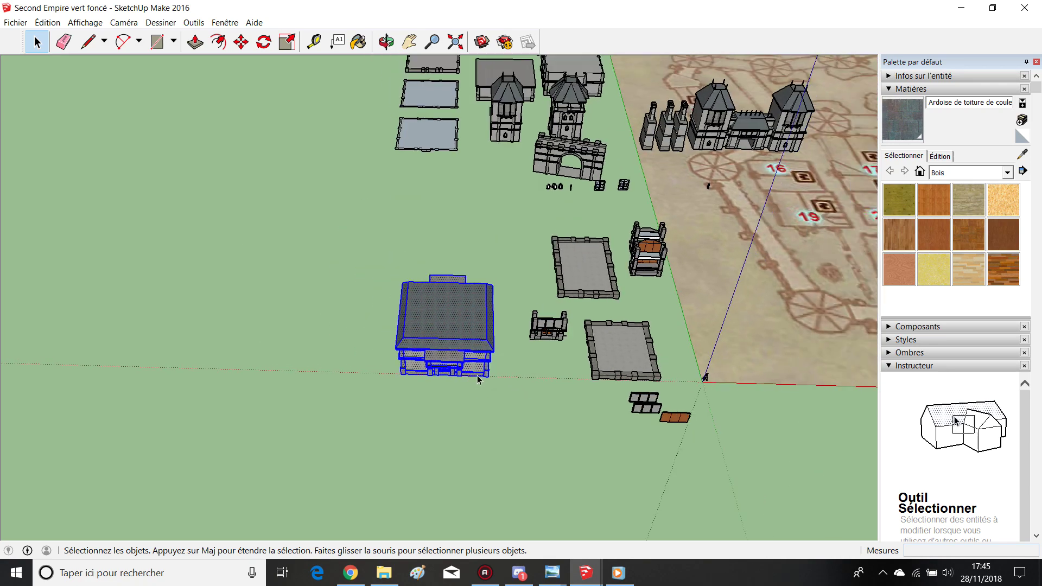
scroll(480, 380, down, 3)
scroll(486, 282, up, 1)
scroll(491, 208, up, 3)
scroll(491, 207, up, 2)
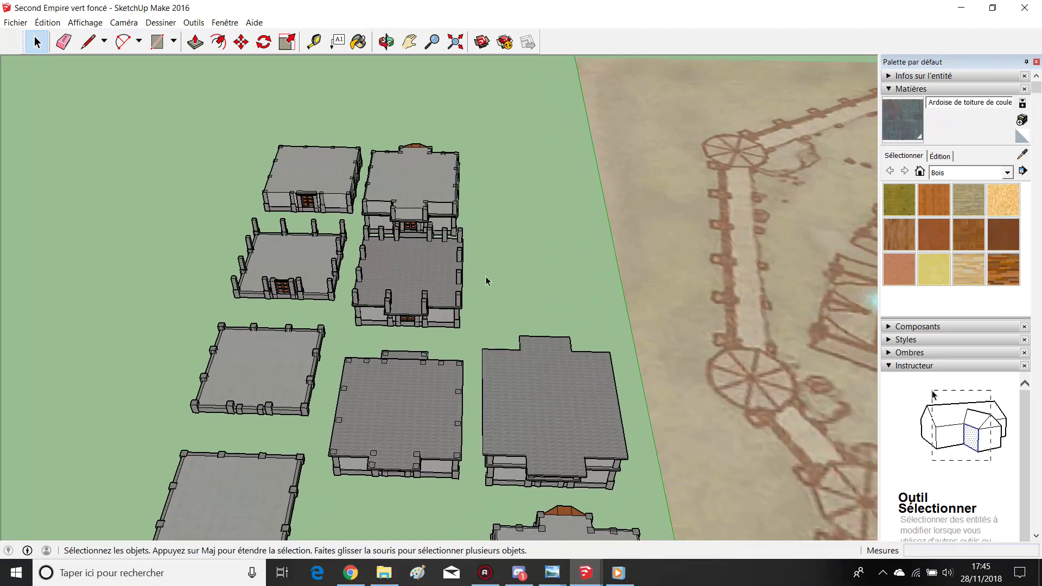
scroll(484, 279, up, 2)
Paste the copied house and place it beside the other buildings.
key(ctrl+v)
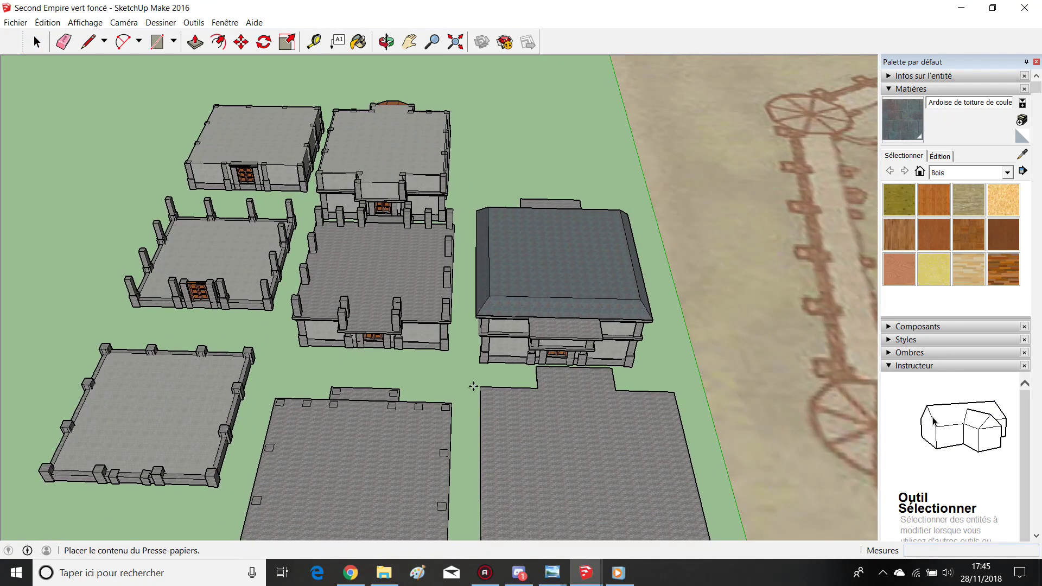
click(477, 380)
scroll(486, 308, down, 1)
scroll(487, 308, down, 3)
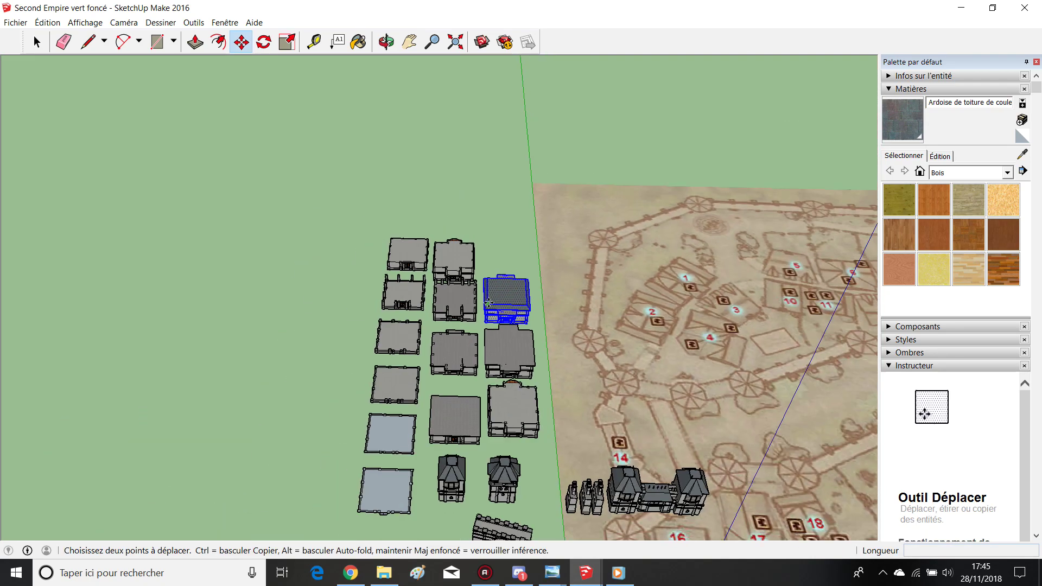
scroll(485, 293, down, 2)
scroll(482, 272, down, 1)
scroll(478, 246, down, 1)
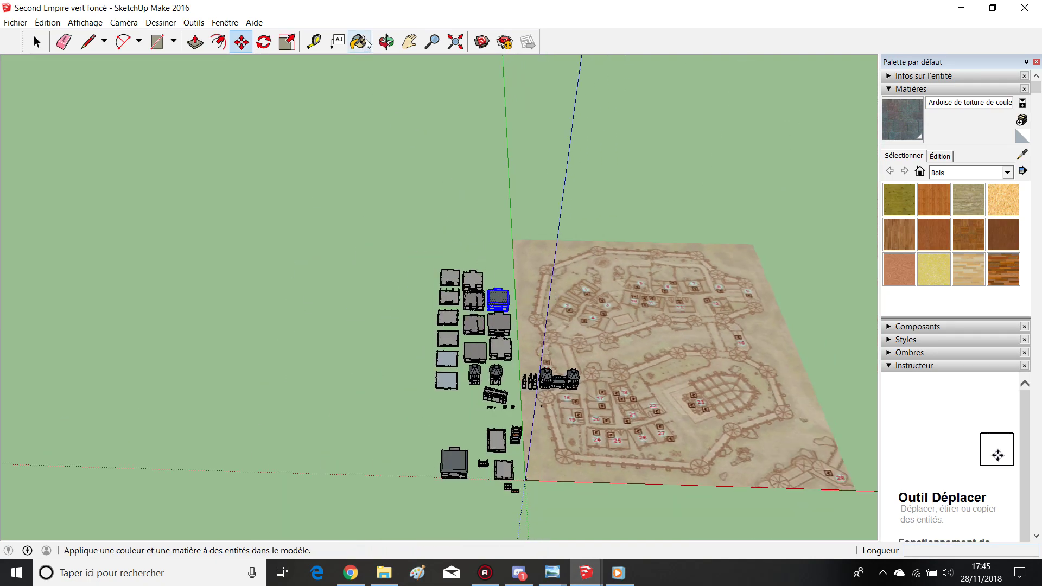
Orbit and zoom in close on the large slate-roofed building.
click(386, 42)
drag(361, 239, 373, 277)
click(48, 48)
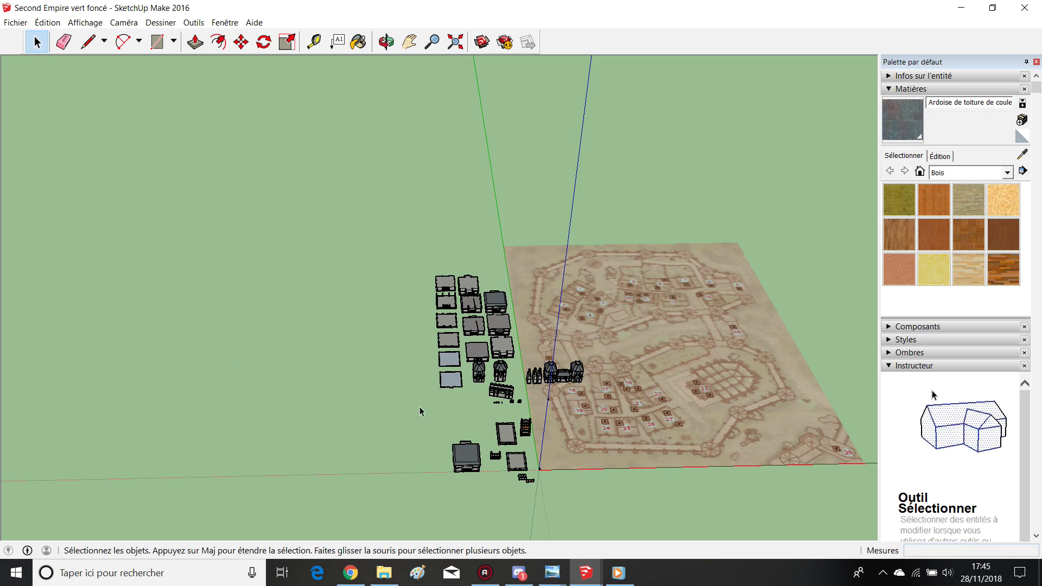
scroll(429, 404, up, 3)
click(394, 48)
scroll(518, 455, up, 1)
scroll(517, 455, up, 2)
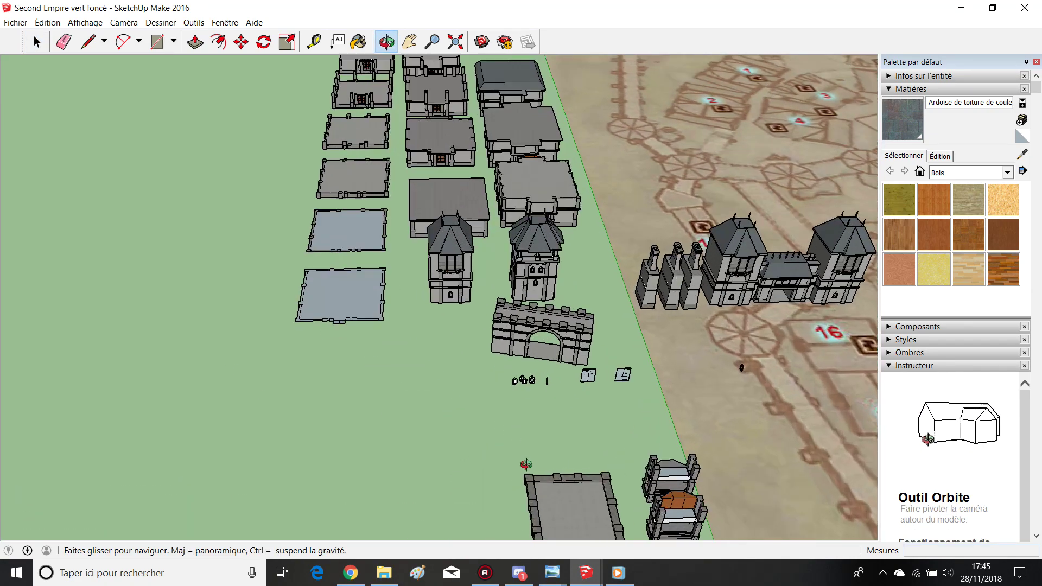
scroll(517, 455, up, 2)
scroll(518, 455, up, 2)
scroll(517, 455, down, 2)
scroll(518, 455, down, 3)
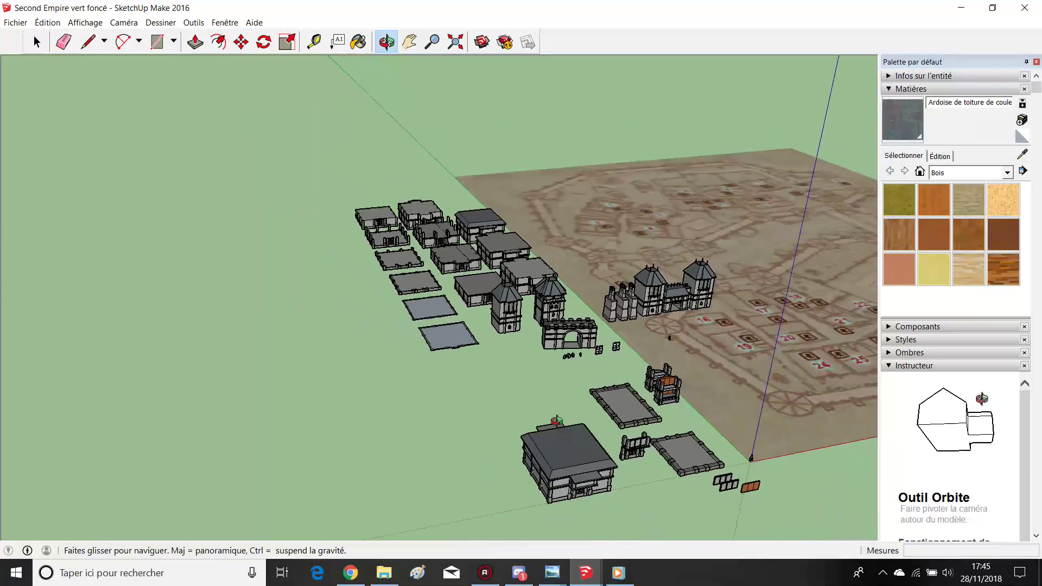
scroll(543, 466, up, 2)
scroll(578, 482, up, 3)
scroll(578, 482, up, 3)
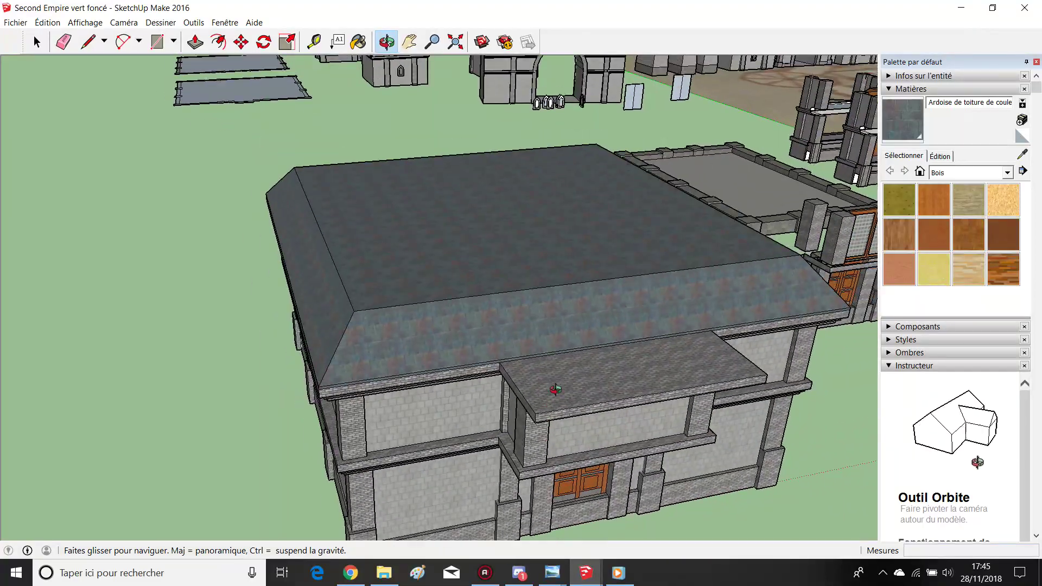
Orbit upward to look down on the large building's roof and porch.
mouse_move(551, 379)
mouse_down()
mouse_move(752, 343)
mouse_move(677, 300)
mouse_move(592, 304)
mouse_move(481, 324)
mouse_move(485, 365)
mouse_up()
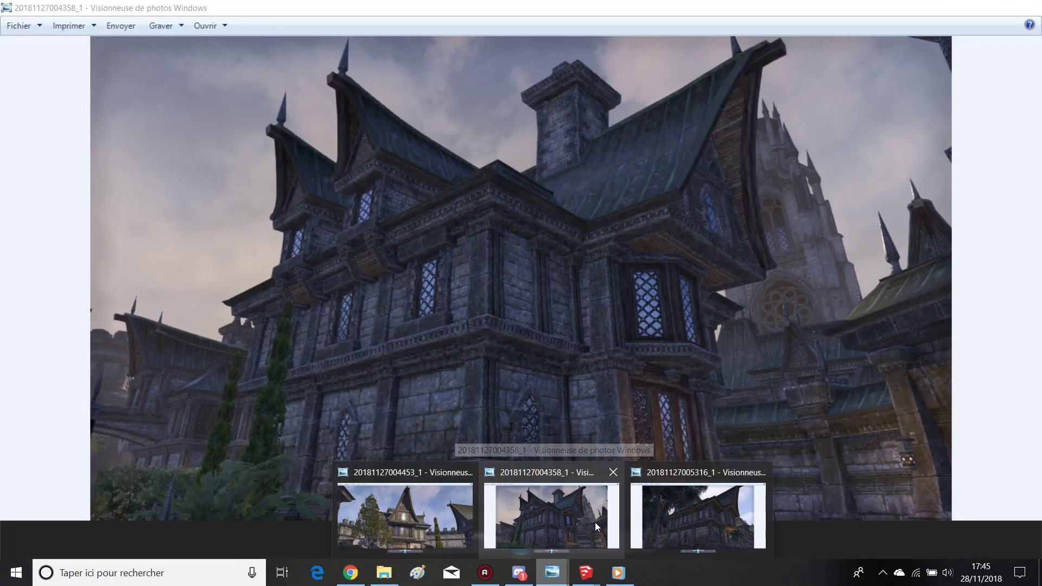
mouse_move(552, 572)
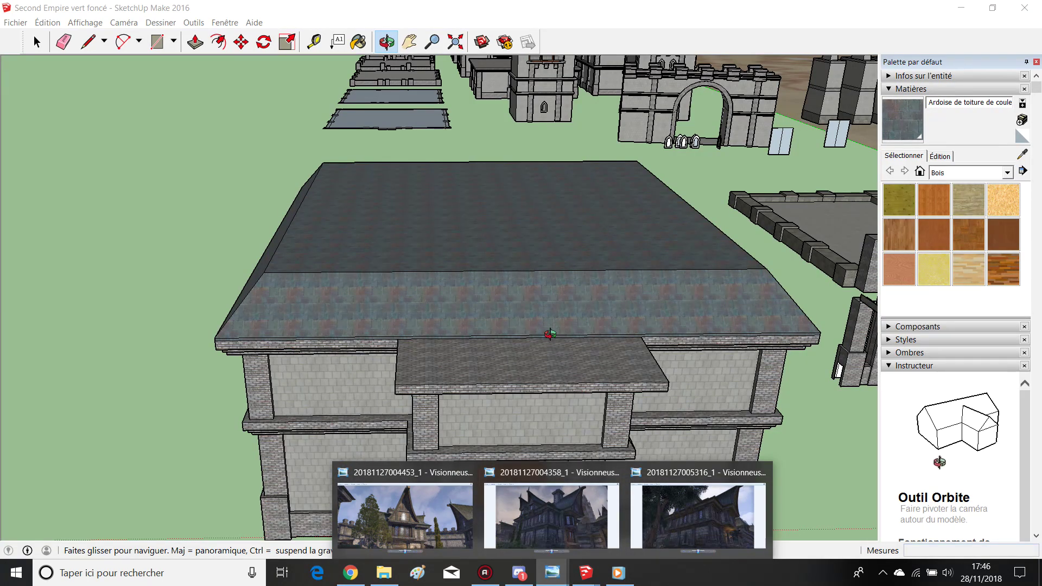
drag(547, 338, 558, 491)
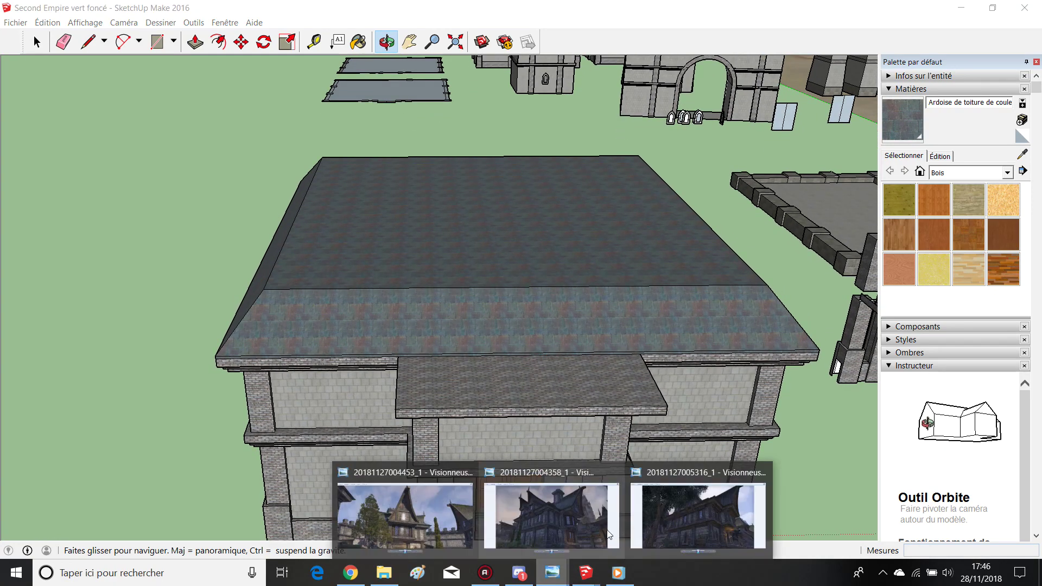
mouse_move(551, 516)
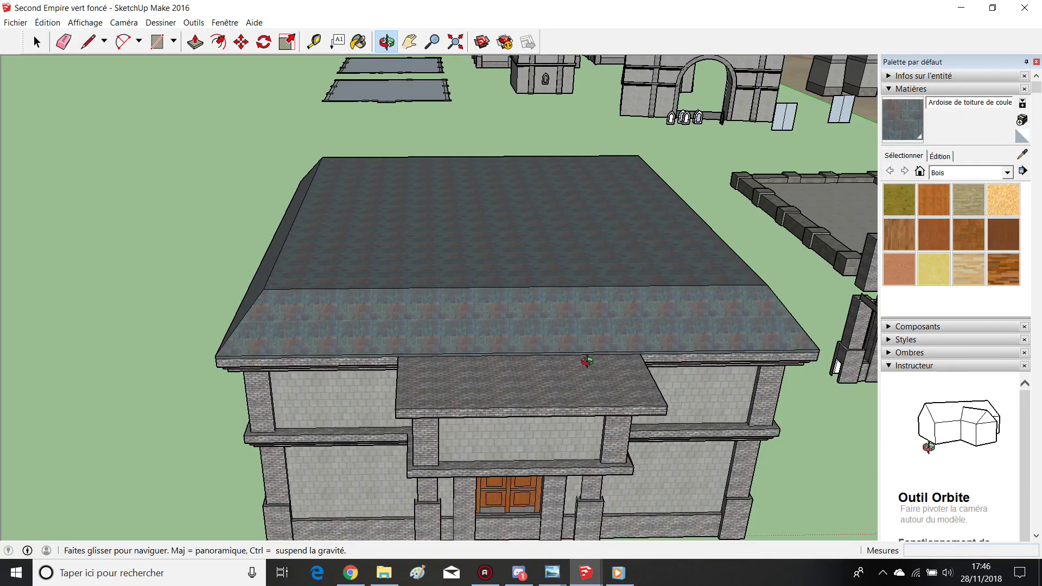
Orbit slightly and zoom in on the large building's porch roof.
mouse_move(586, 361)
mouse_down()
mouse_move(581, 346)
mouse_move(565, 389)
mouse_move(675, 384)
mouse_move(585, 410)
mouse_move(516, 380)
mouse_up()
scroll(580, 348, up, 2)
scroll(581, 347, up, 2)
scroll(580, 348, up, 3)
scroll(578, 350, up, 2)
Draw a strip rectangle on the porch roof and paint it Cerisier original cherry.
click(157, 41)
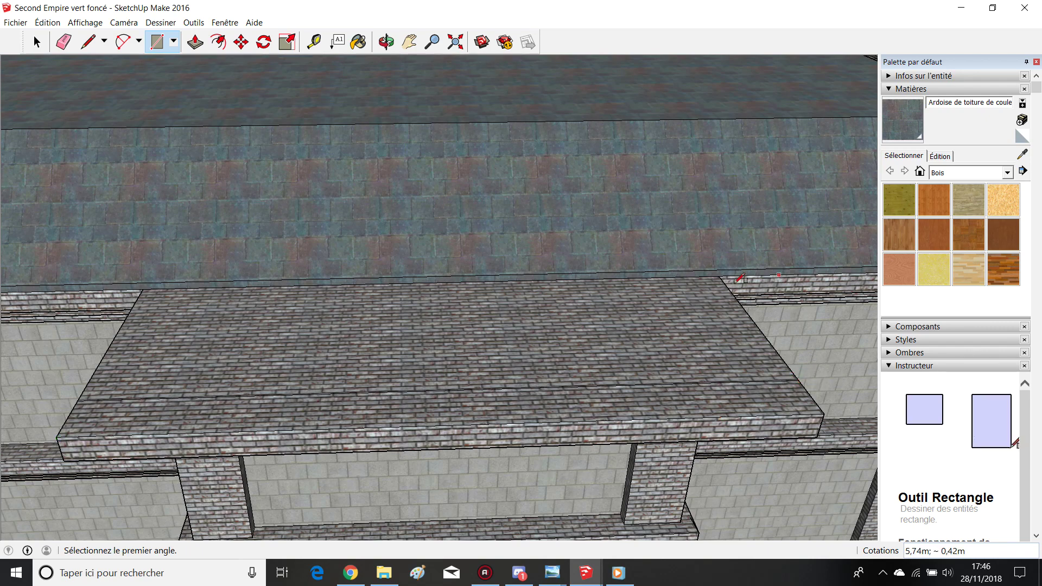
key(shift+z)
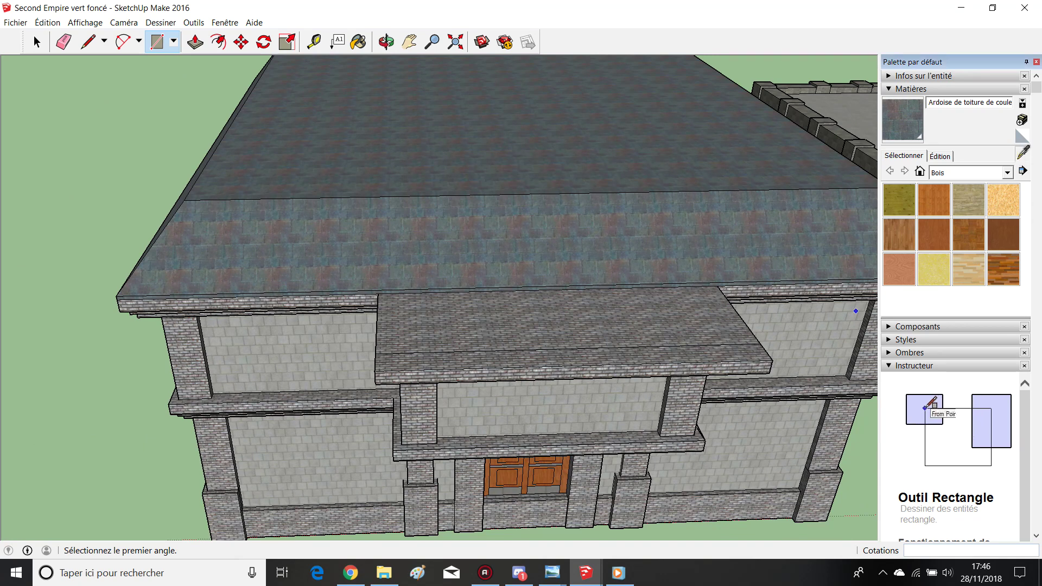
click(934, 200)
click(559, 356)
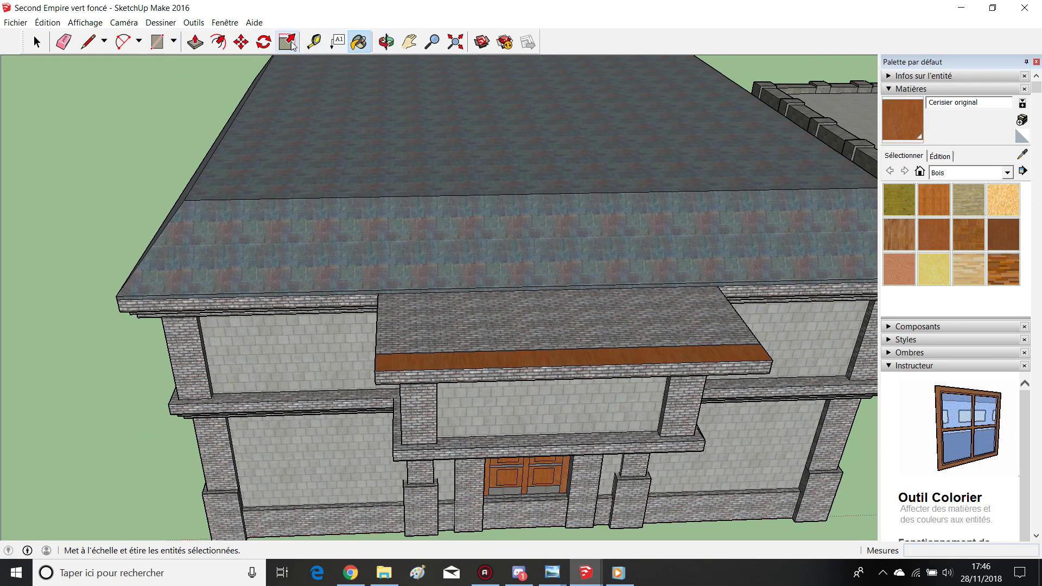
Pull the cherry strip up into a tall wall rising well above the main roof.
click(196, 43)
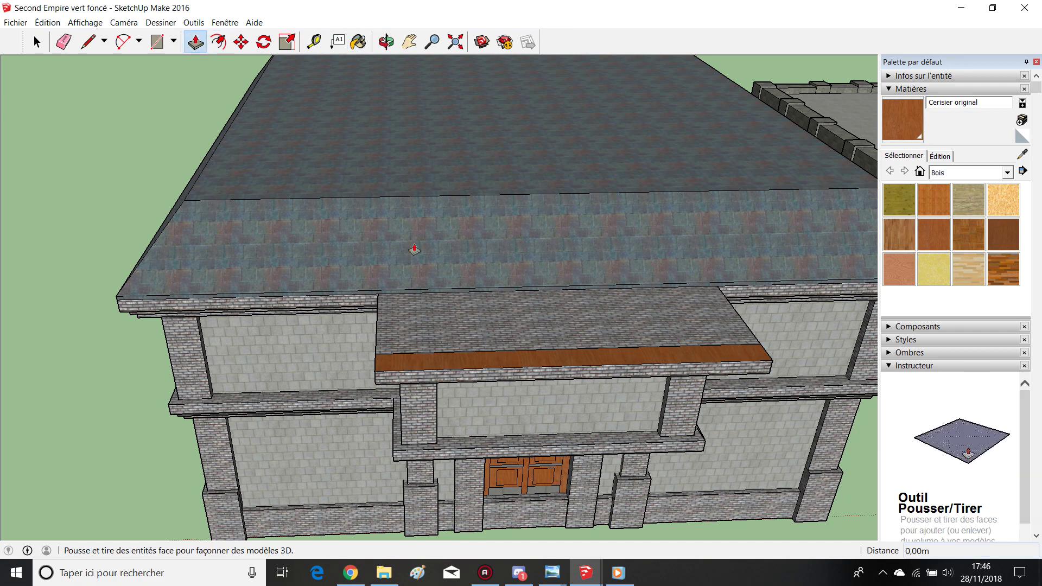
click(442, 362)
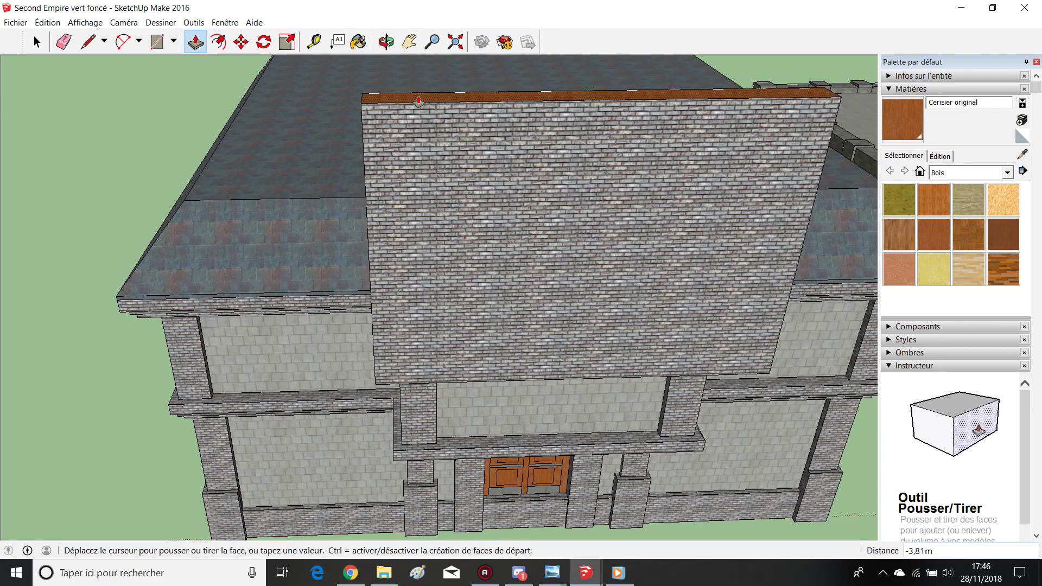
click(384, 44)
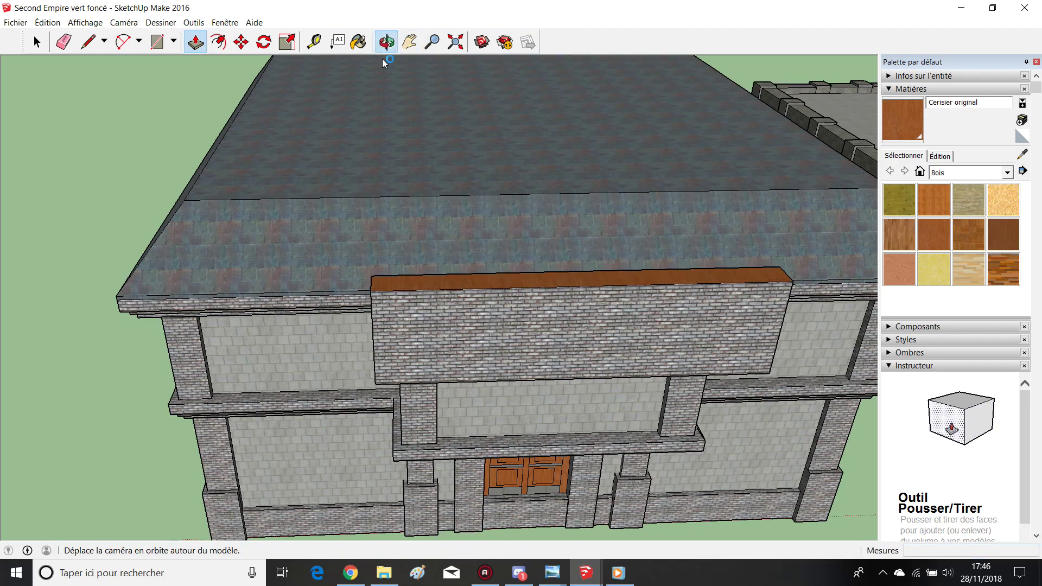
drag(612, 320, 471, 361)
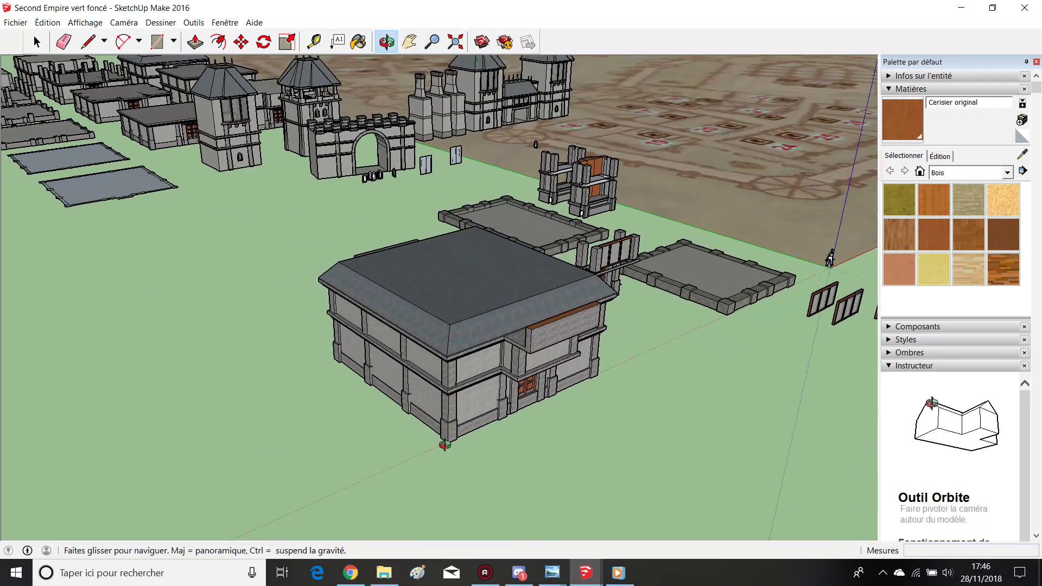
scroll(471, 361, up, 5)
drag(471, 361, 468, 190)
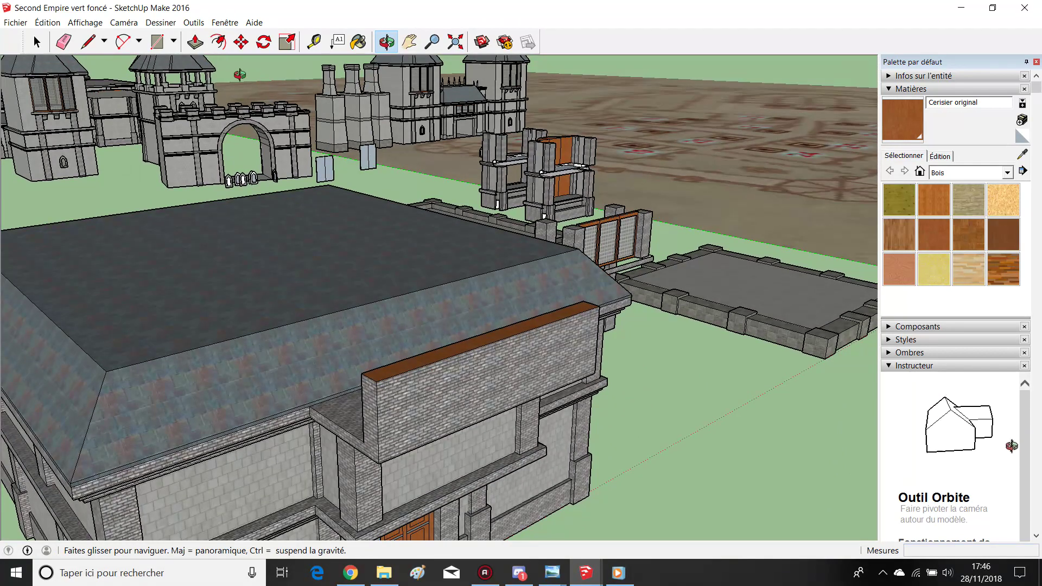
click(196, 41)
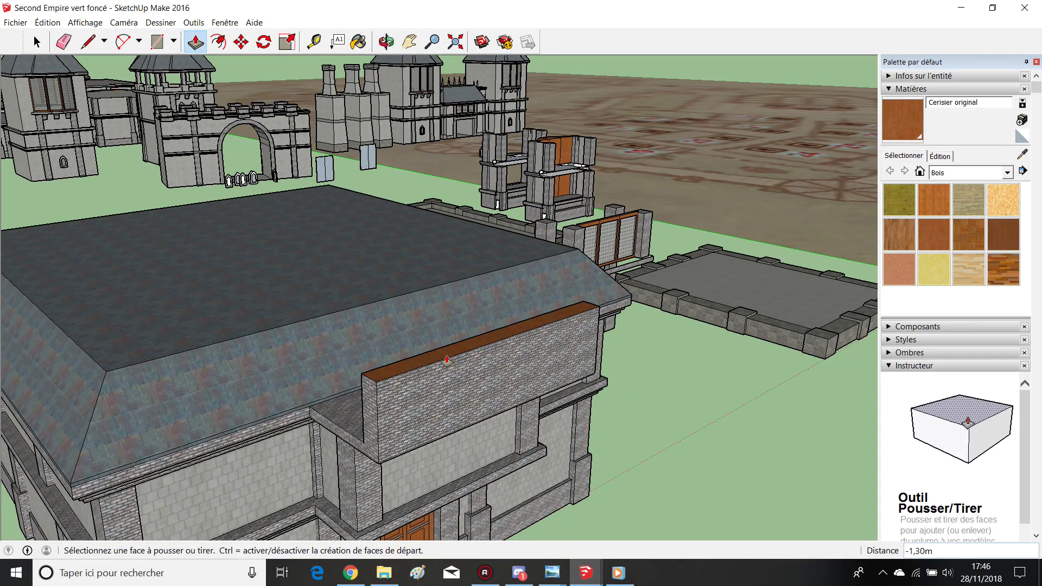
click(447, 360)
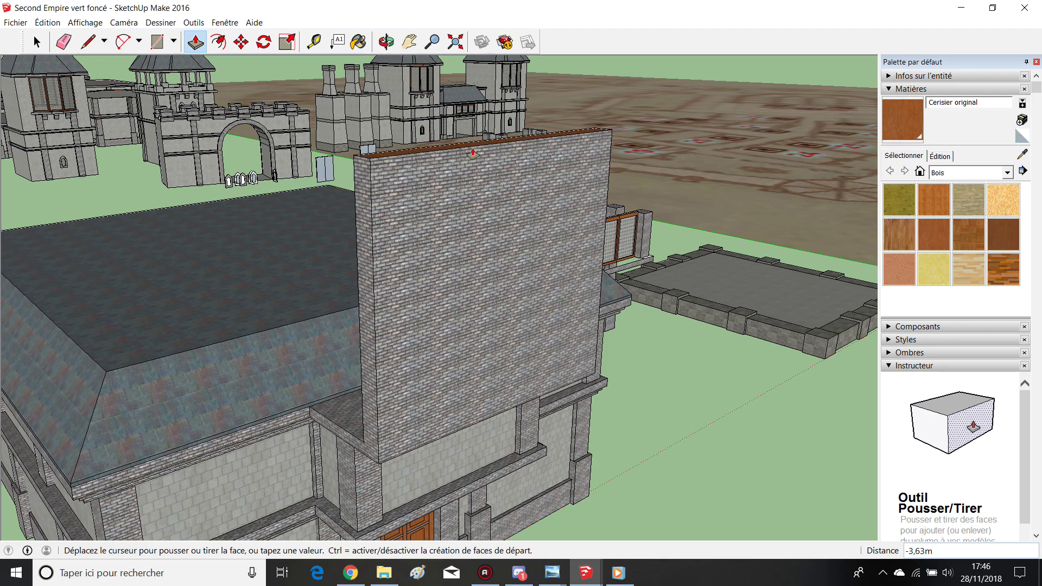
click(472, 155)
middle_drag(472, 158, 535, 516)
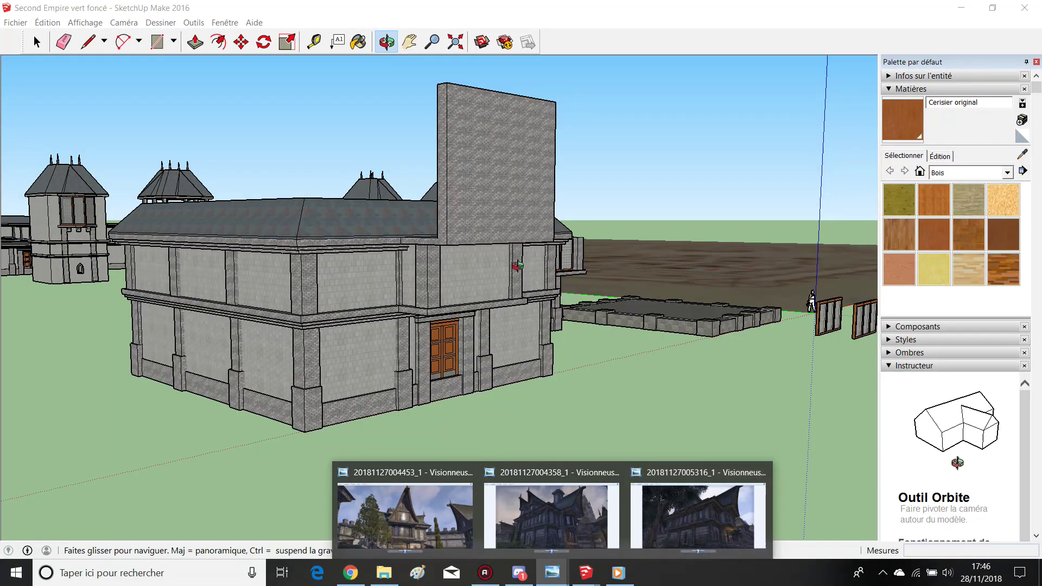
drag(509, 209, 519, 433)
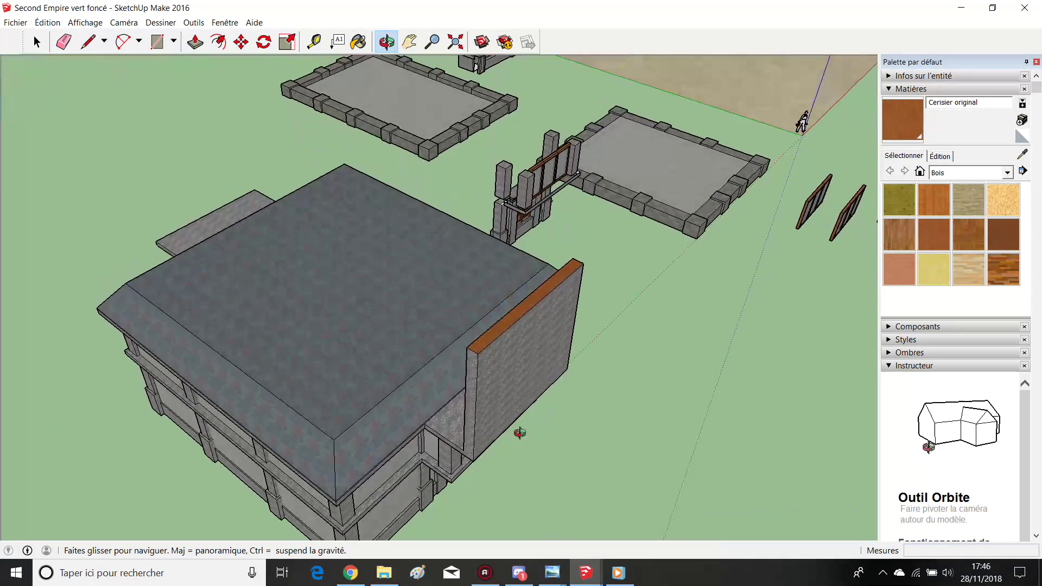
Fine-tune the wall's height, raising then slightly lowering its top, and orbit to inspect.
click(194, 42)
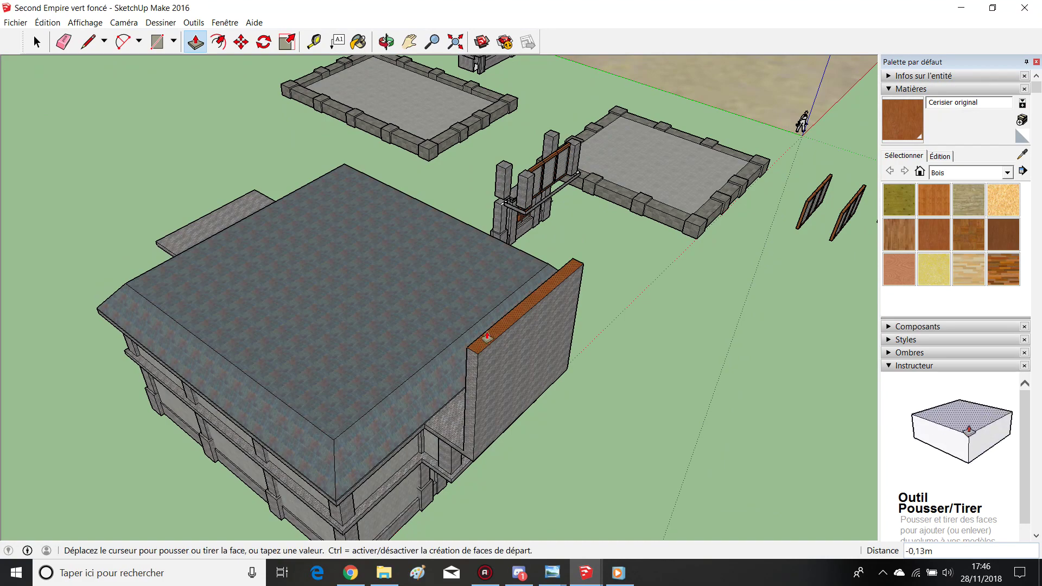
drag(487, 341, 484, 324)
click(485, 324)
key(o)
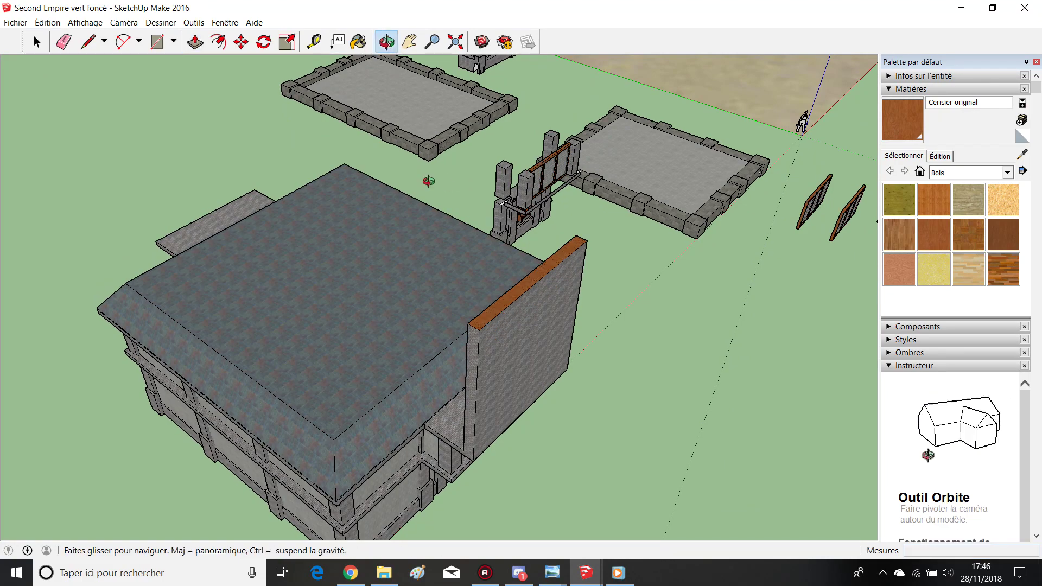
mouse_move(426, 181)
mouse_down()
mouse_move(479, 310)
mouse_move(458, 259)
mouse_move(267, 96)
mouse_up()
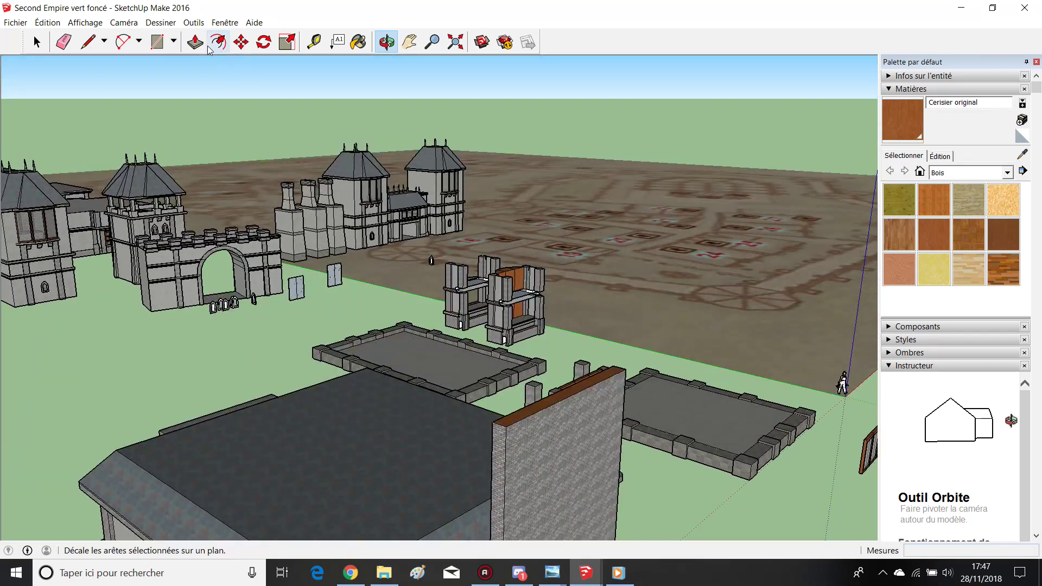
click(195, 42)
drag(528, 421, 525, 437)
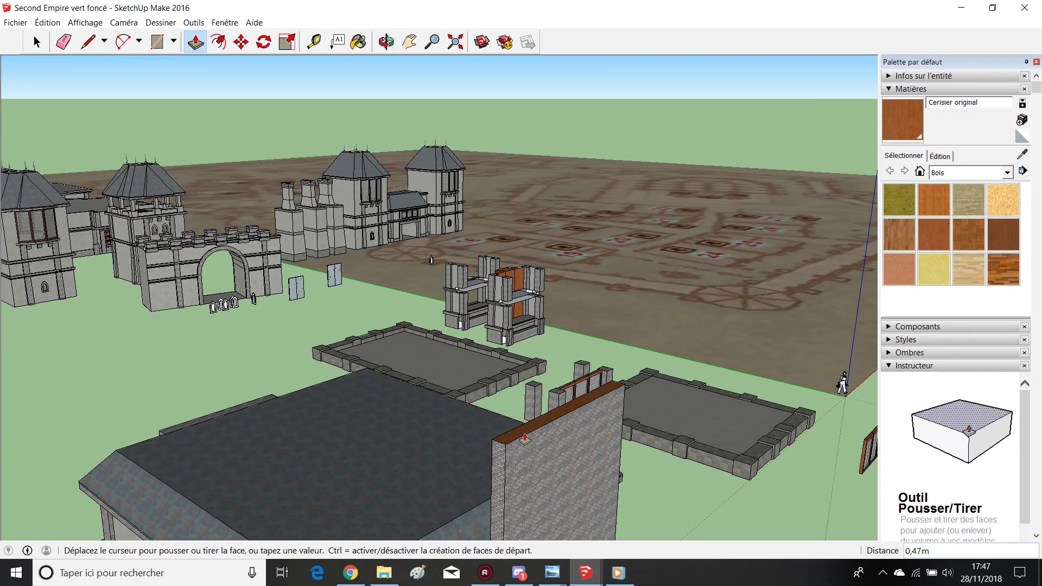
click(524, 438)
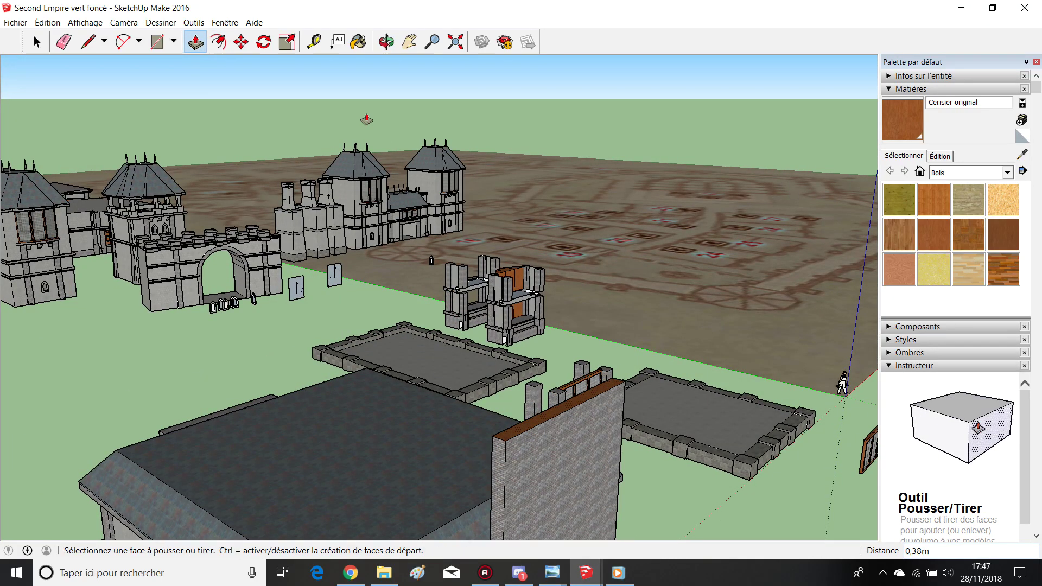
click(387, 42)
mouse_move(380, 162)
mouse_down()
mouse_move(419, 352)
mouse_move(443, 310)
mouse_up()
scroll(443, 310, up, 3)
scroll(434, 329, up, 3)
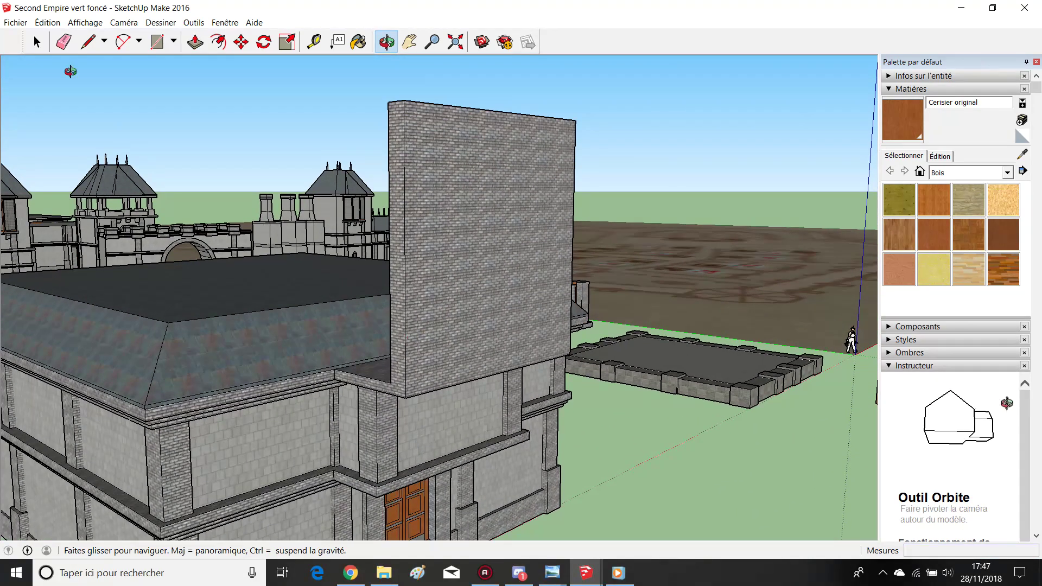
Start a line at the tall wall's corner and orbit to look down on it.
click(94, 46)
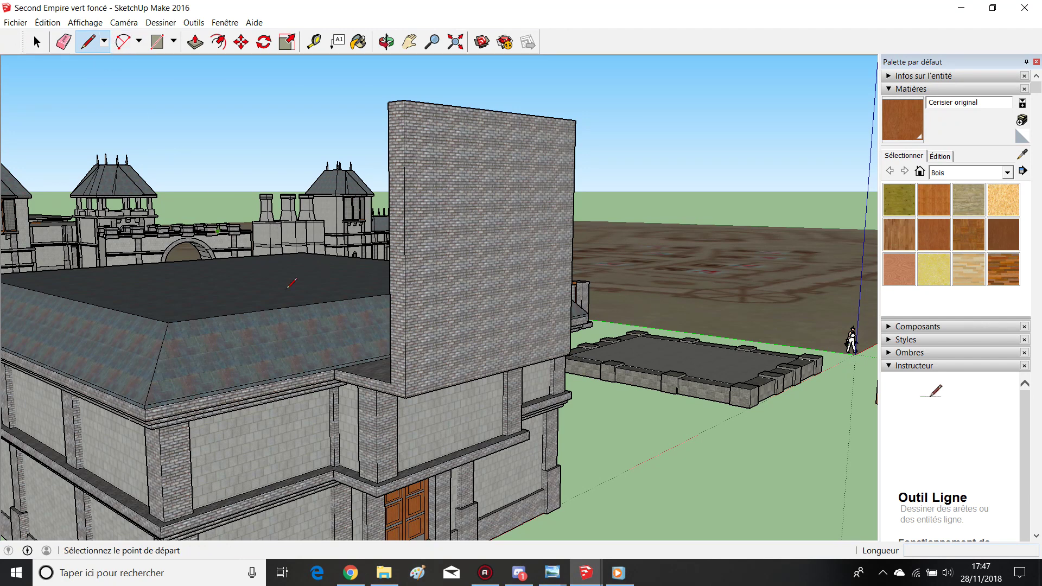
click(390, 384)
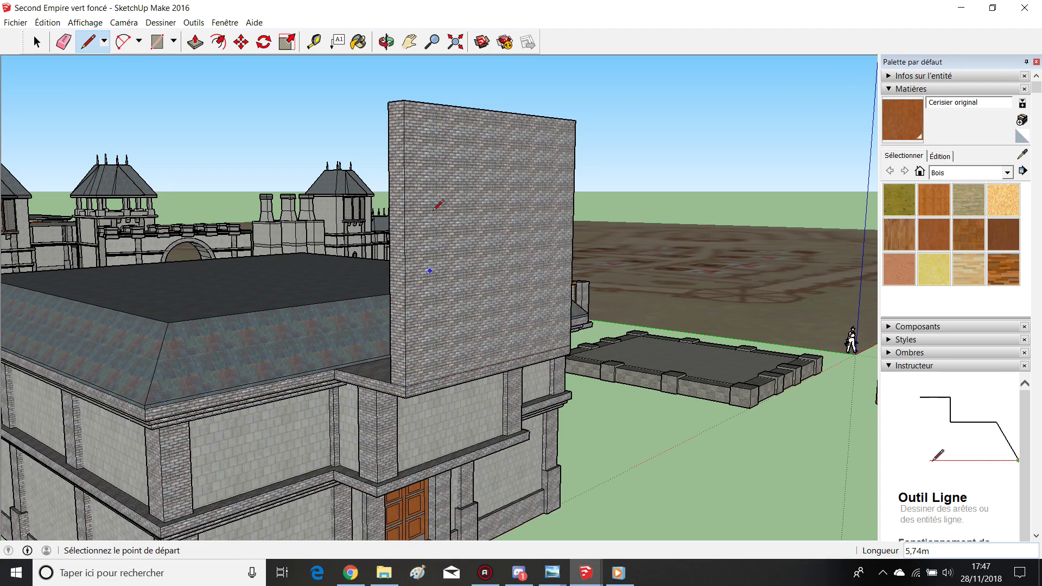
click(386, 42)
mouse_move(380, 271)
mouse_down()
mouse_move(219, 374)
mouse_move(264, 365)
mouse_move(355, 373)
mouse_up()
key(l)
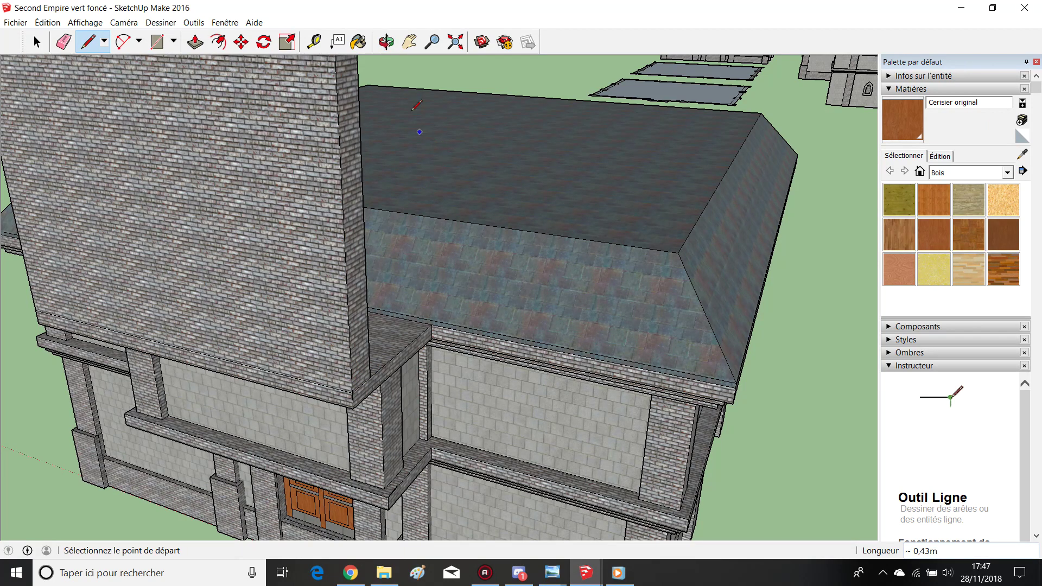
Paint the block's front and side faces with Cerisier original cherry wood.
click(383, 46)
key(b)
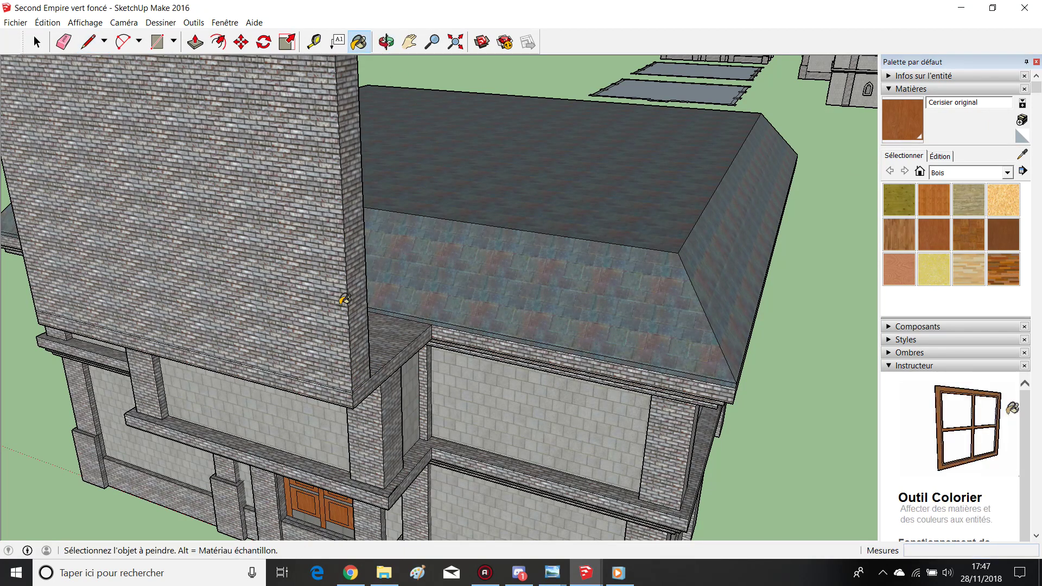
click(349, 294)
click(386, 41)
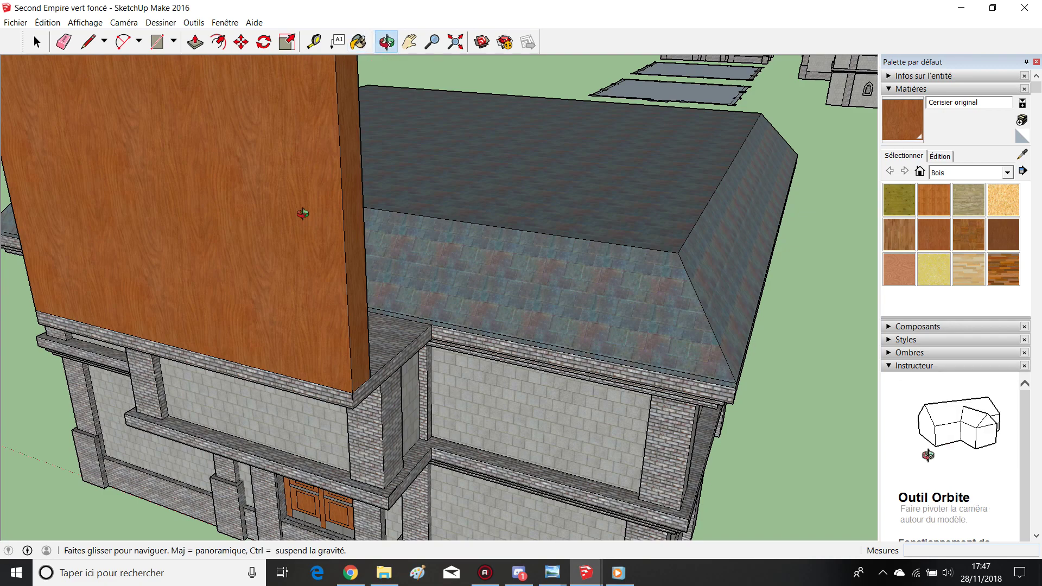
mouse_move(298, 209)
mouse_down()
mouse_move(687, 228)
mouse_move(830, 168)
mouse_up()
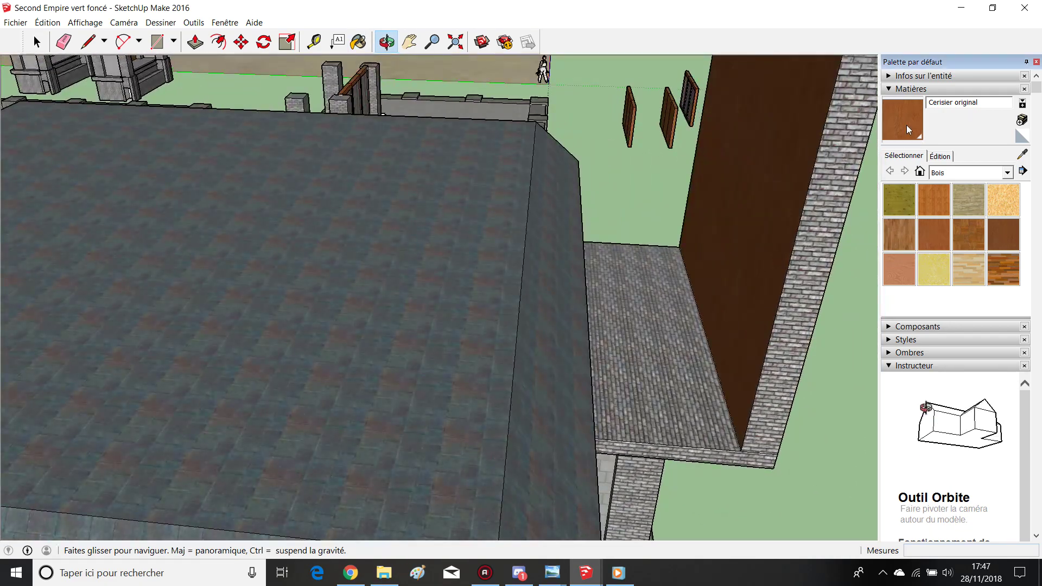
key(b)
click(829, 168)
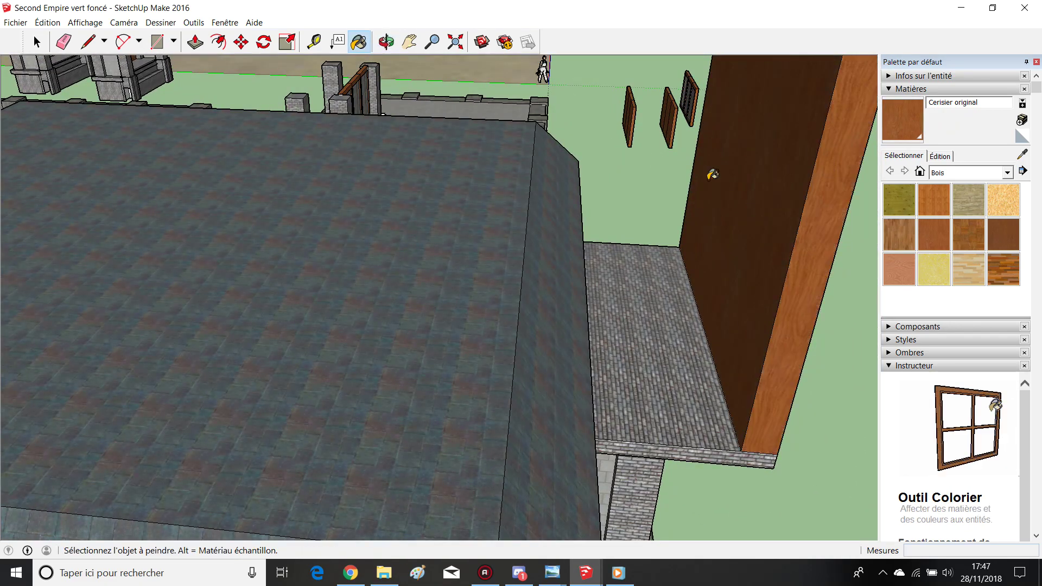
click(386, 41)
mouse_move(494, 289)
mouse_down()
mouse_move(236, 317)
mouse_move(377, 279)
mouse_move(367, 268)
mouse_move(400, 281)
mouse_move(521, 100)
mouse_move(409, 272)
mouse_move(372, 291)
mouse_move(444, 337)
mouse_up()
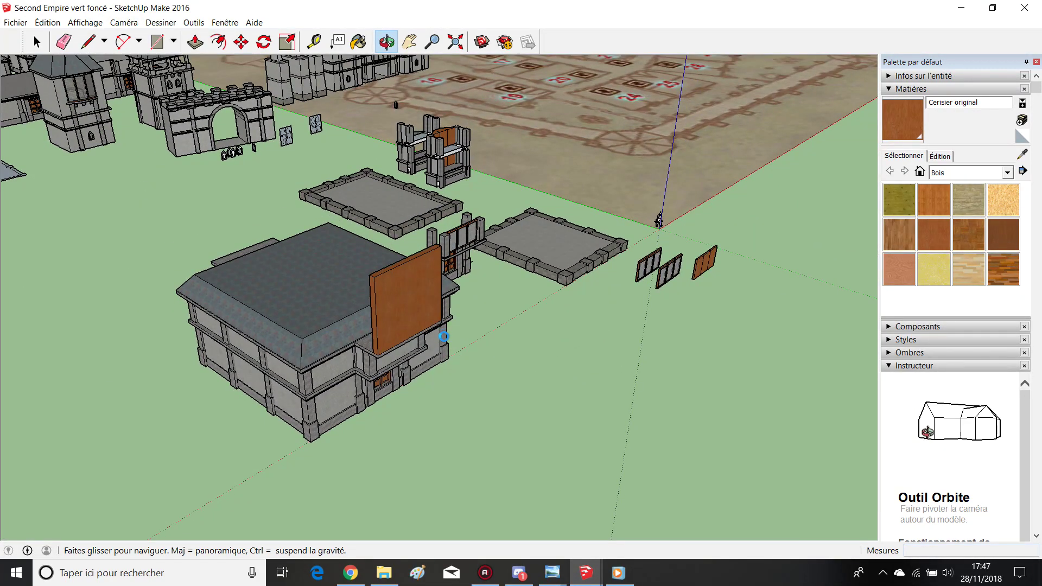
Zoom and orbit in close on the top of the cherry wood panel.
scroll(381, 362, up, 2)
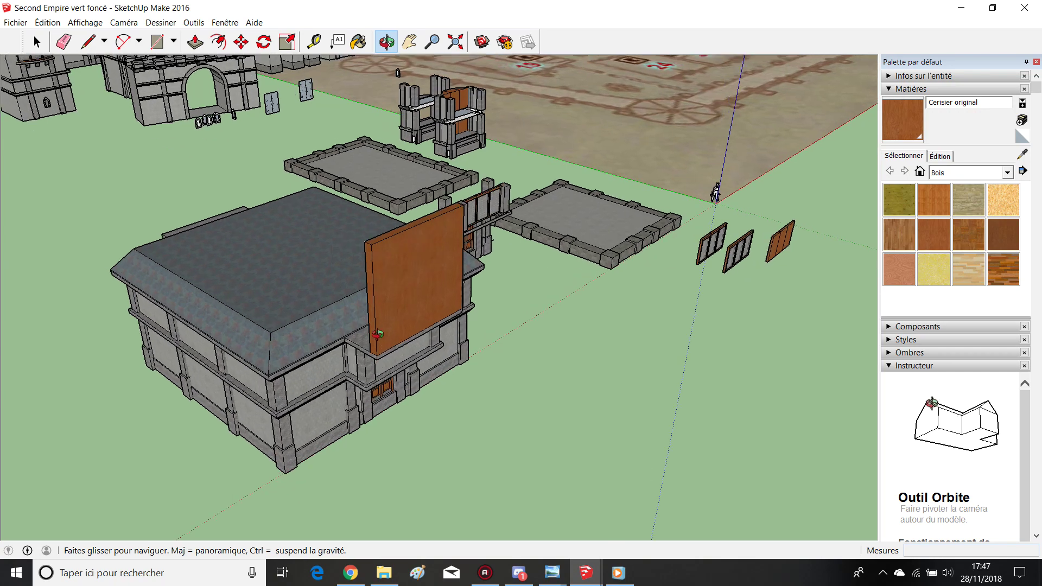
scroll(396, 310, up, 3)
mouse_move(480, 288)
mouse_down()
mouse_move(465, 225)
mouse_move(360, 247)
mouse_move(442, 230)
mouse_up()
scroll(423, 239, down, 4)
scroll(413, 242, up, 2)
scroll(380, 249, up, 2)
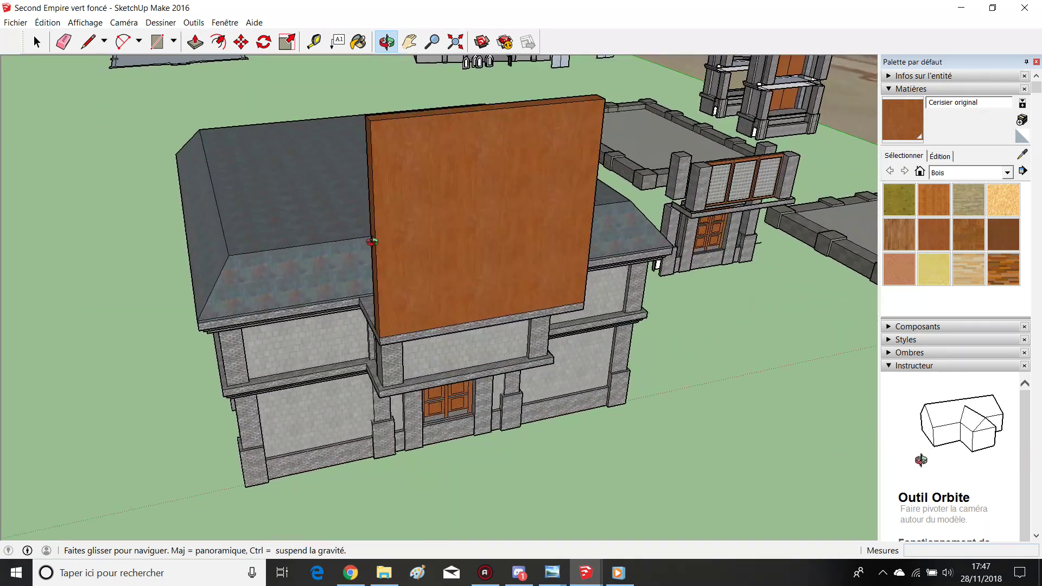
scroll(331, 256, up, 2)
scroll(328, 270, up, 1)
drag(328, 269, 314, 291)
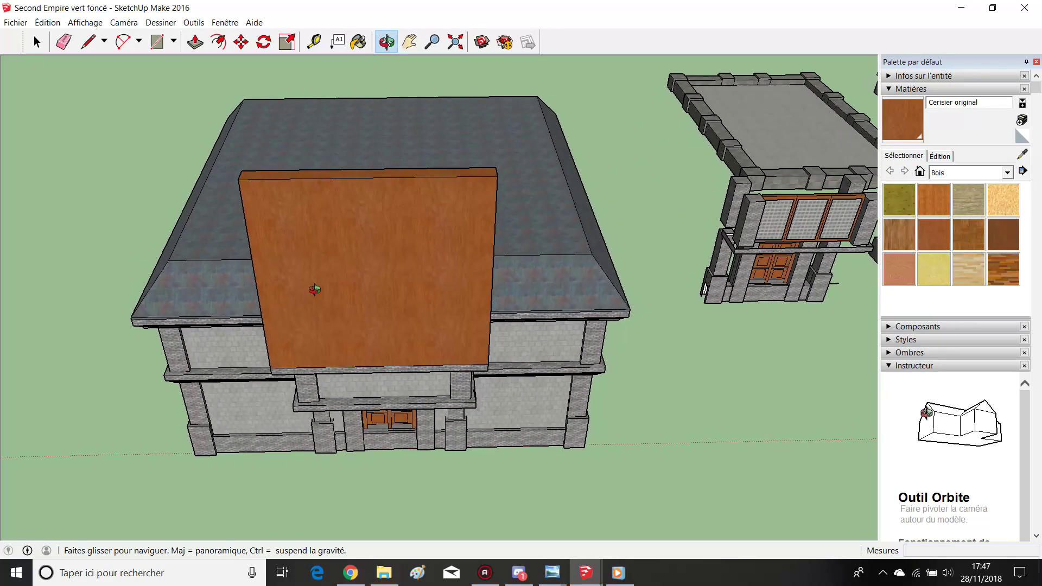
scroll(342, 198, up, 1)
scroll(342, 191, up, 2)
drag(342, 192, 270, 172)
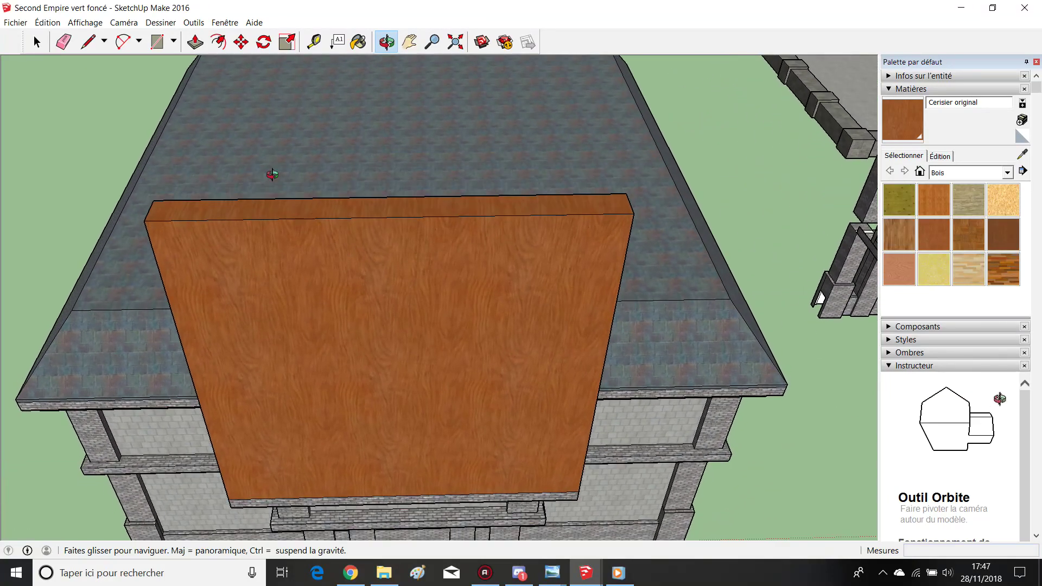
Draw a small square at the midpoint of the panel's top edge.
click(83, 46)
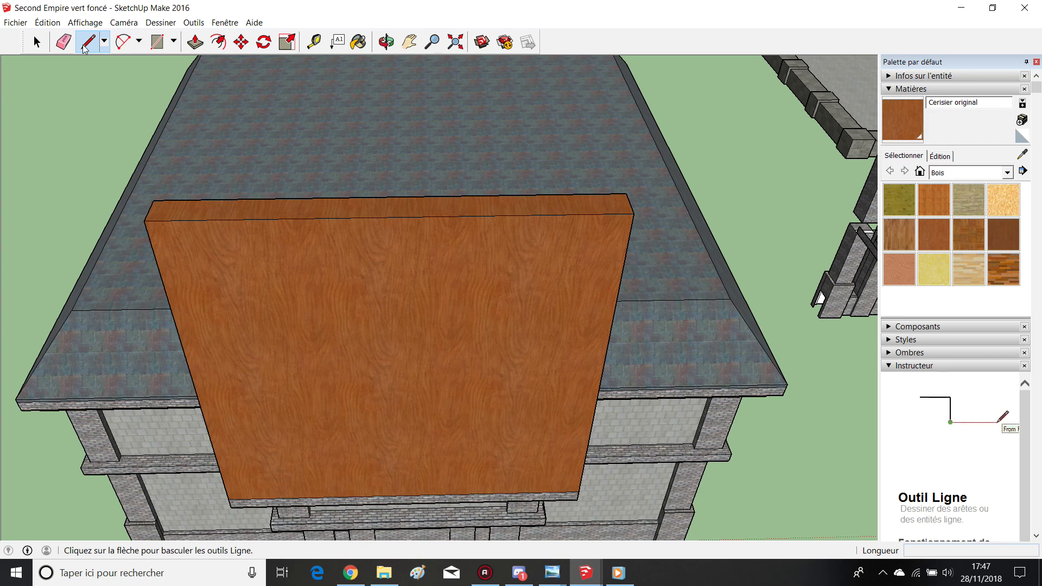
click(390, 217)
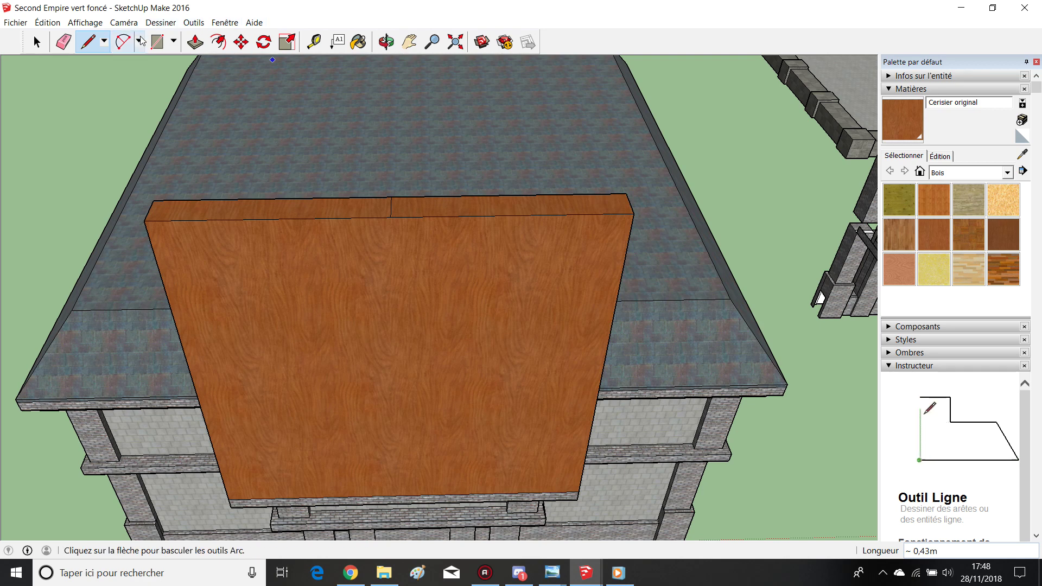
click(156, 41)
scroll(413, 208, up, 3)
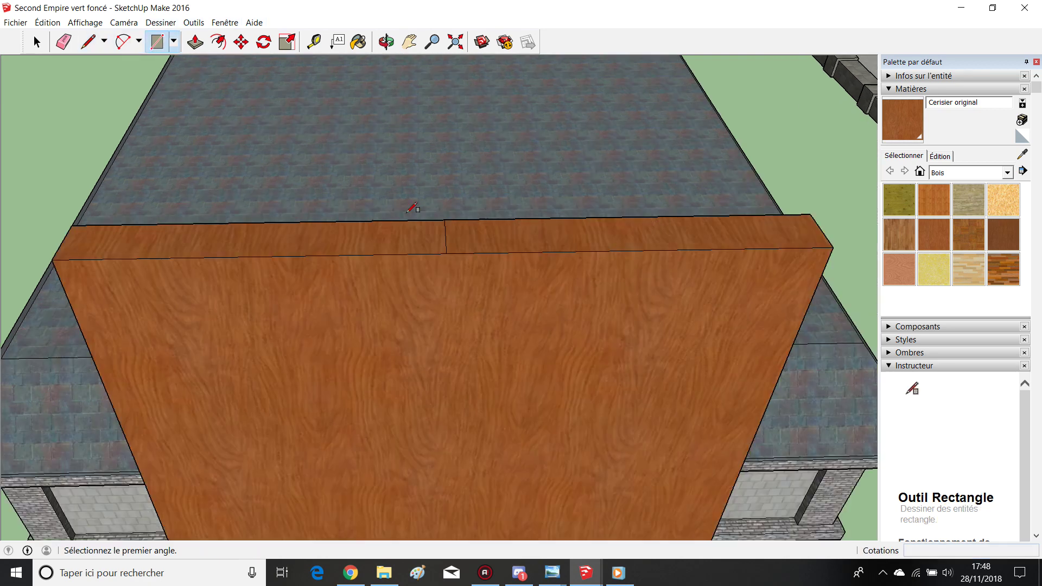
click(445, 254)
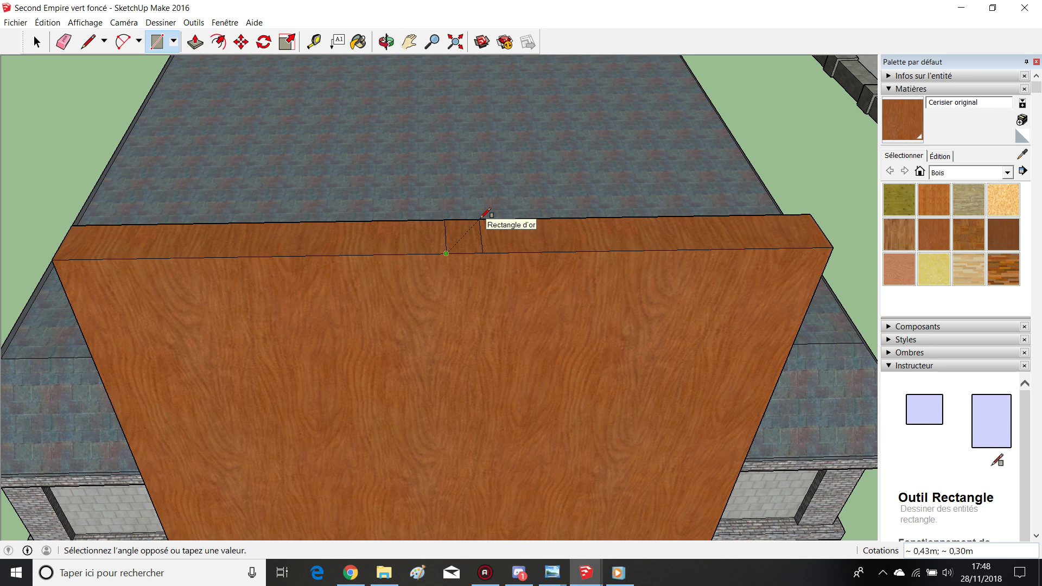
click(481, 217)
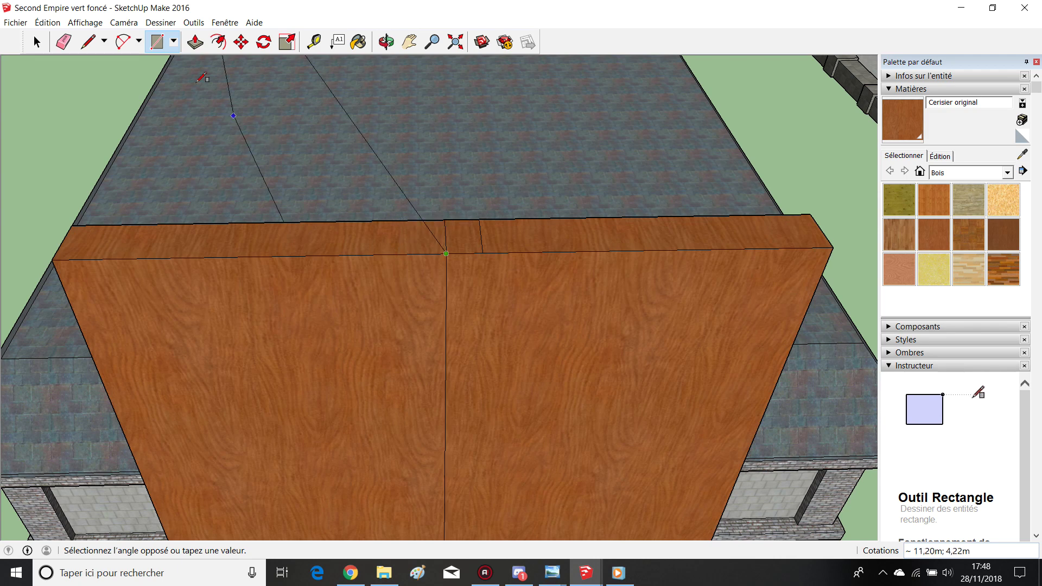
key(space)
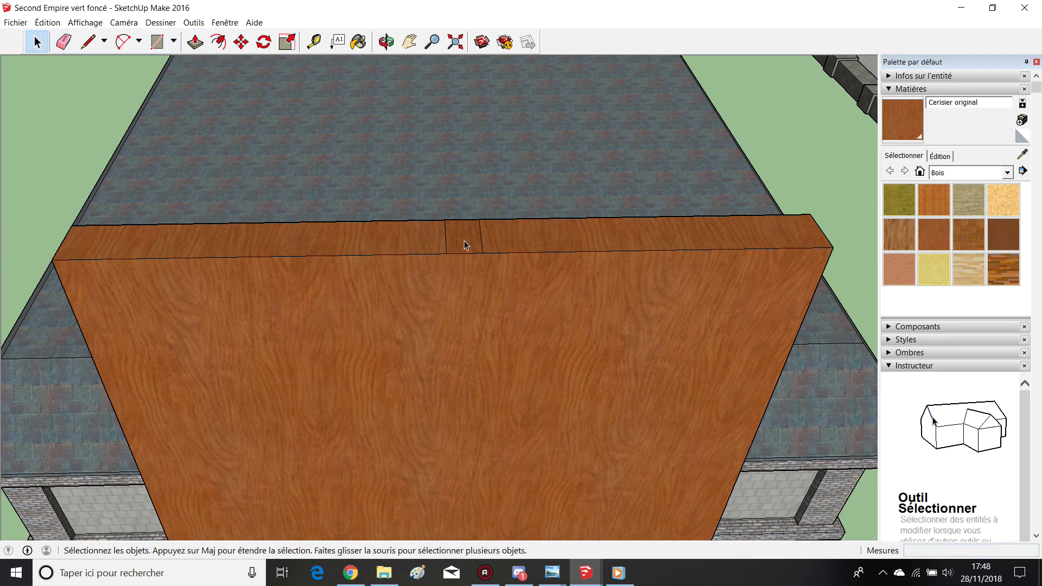
Paste the square in place and drag the panel's top corners to its top midpoint, forming a triangle.
key(ctrl+v)
click(71, 145)
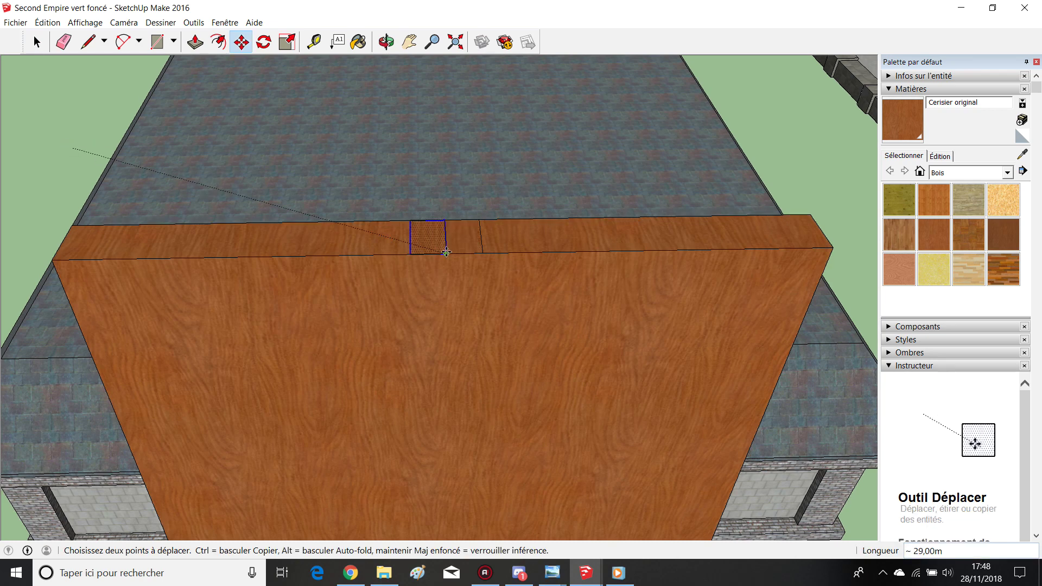
key(e)
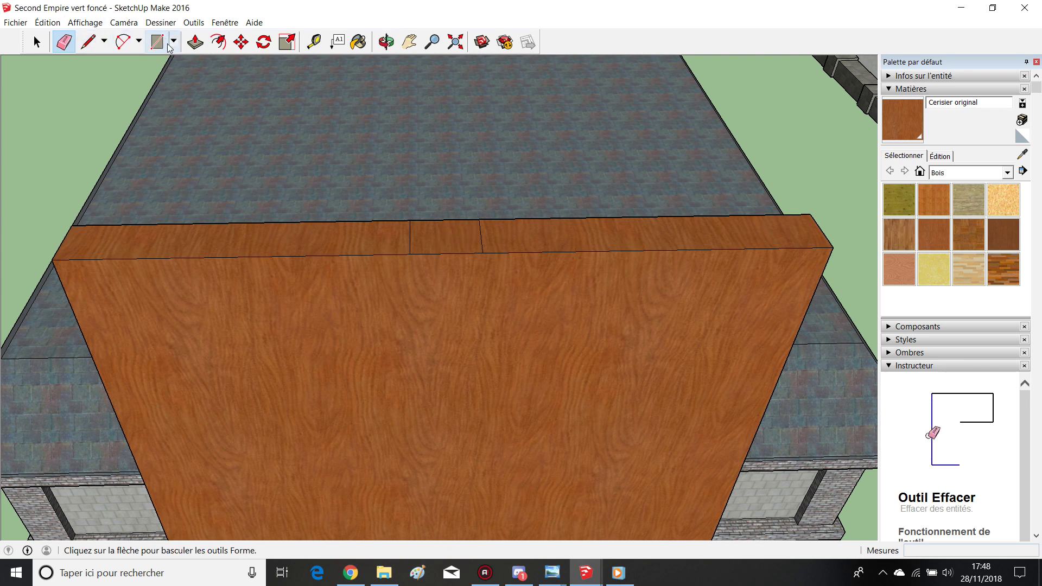
click(241, 42)
click(64, 234)
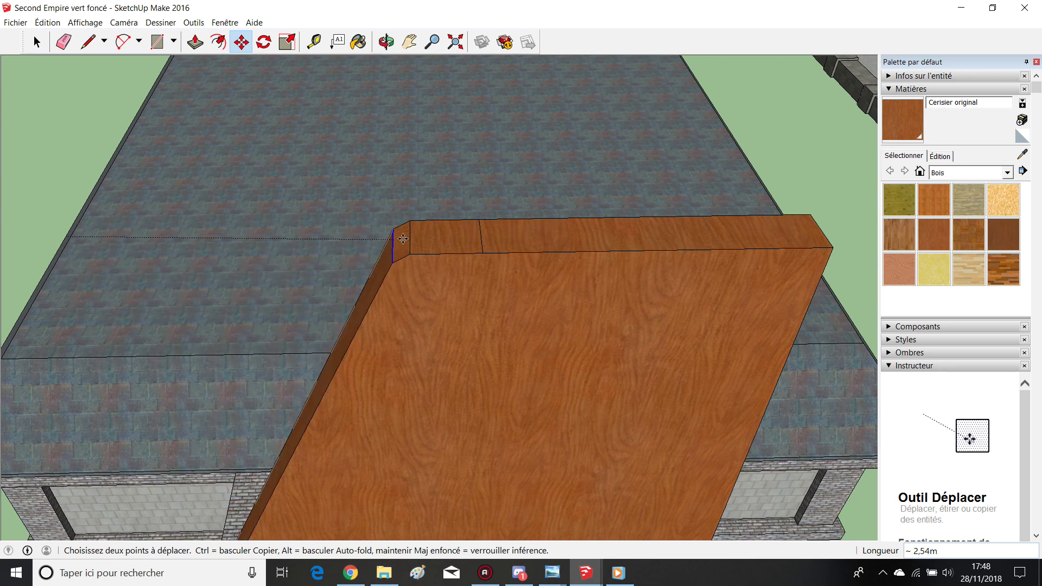
click(409, 234)
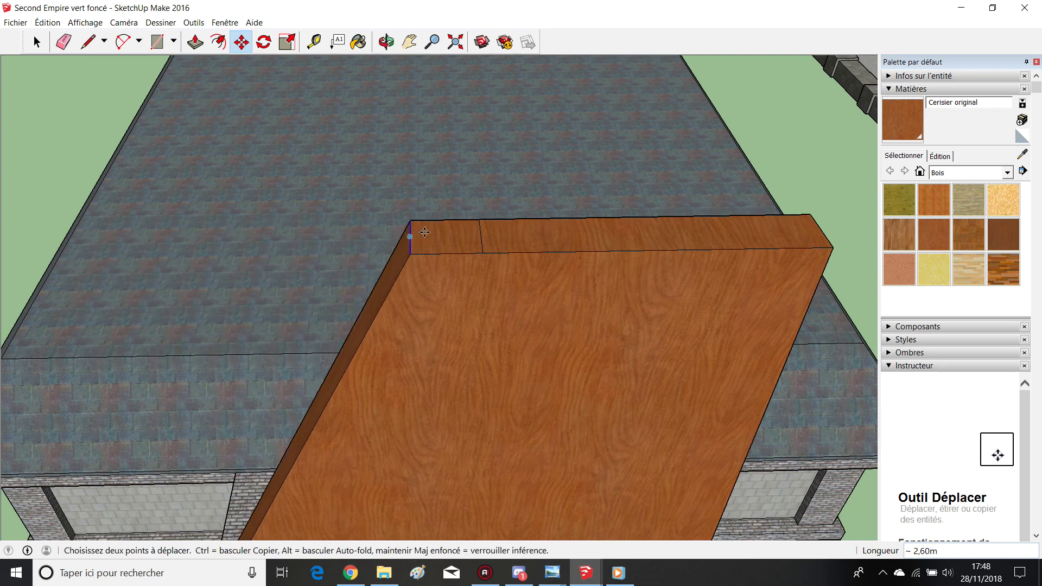
key(ctrl+z)
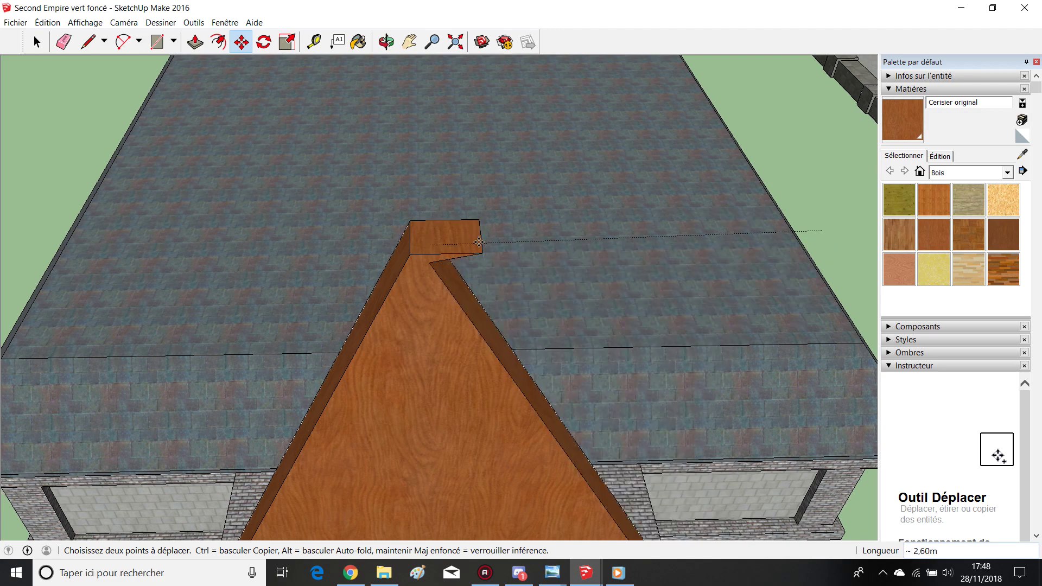
click(388, 41)
Move the gable's apex 1,65 m back along the green axis toward the roof.
scroll(397, 78, down, 8)
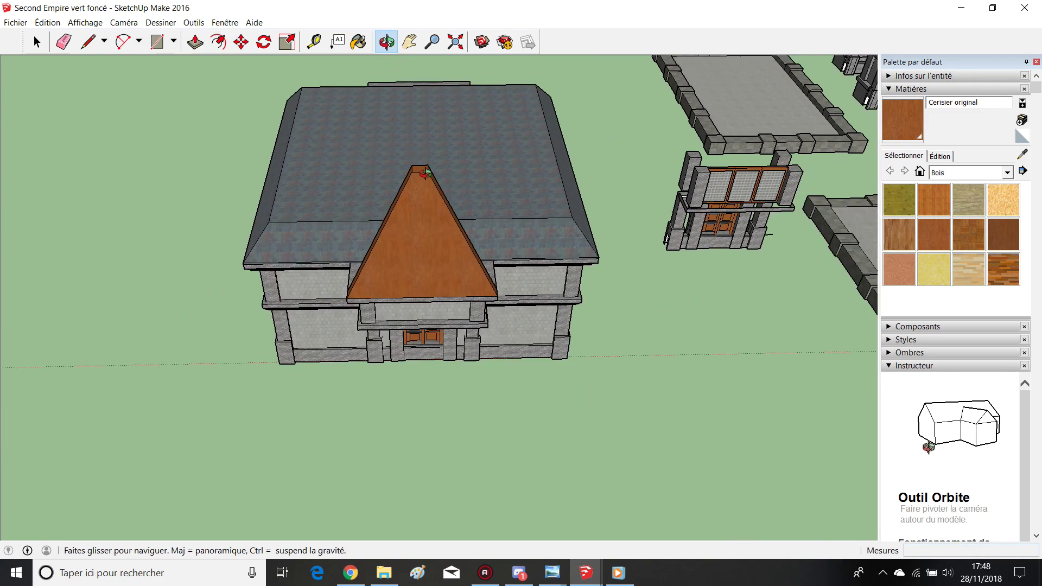
drag(396, 77, 504, 175)
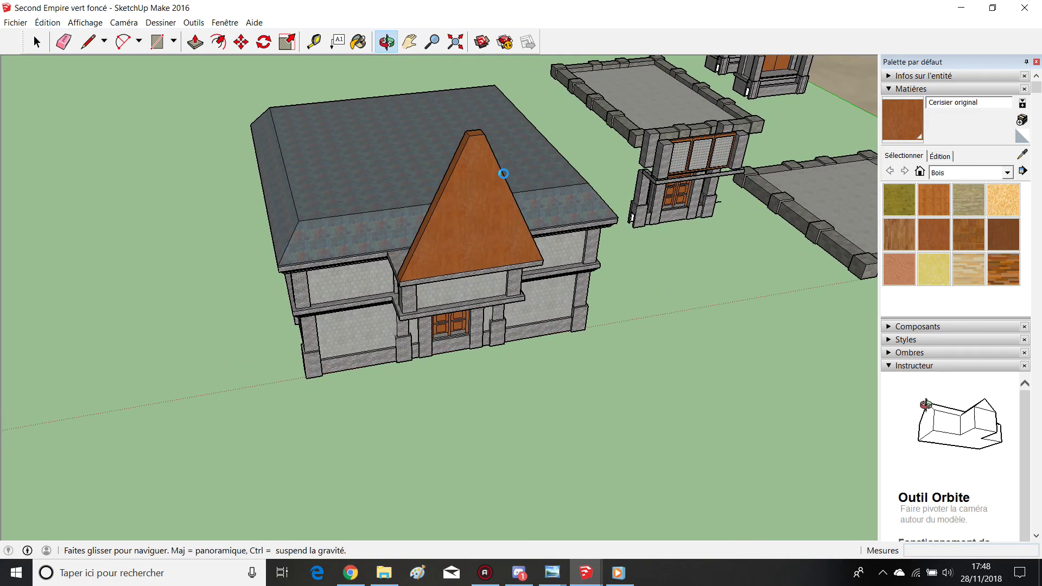
drag(485, 137, 598, 233)
scroll(508, 158, up, 5)
scroll(628, 186, up, 3)
scroll(628, 186, down, 8)
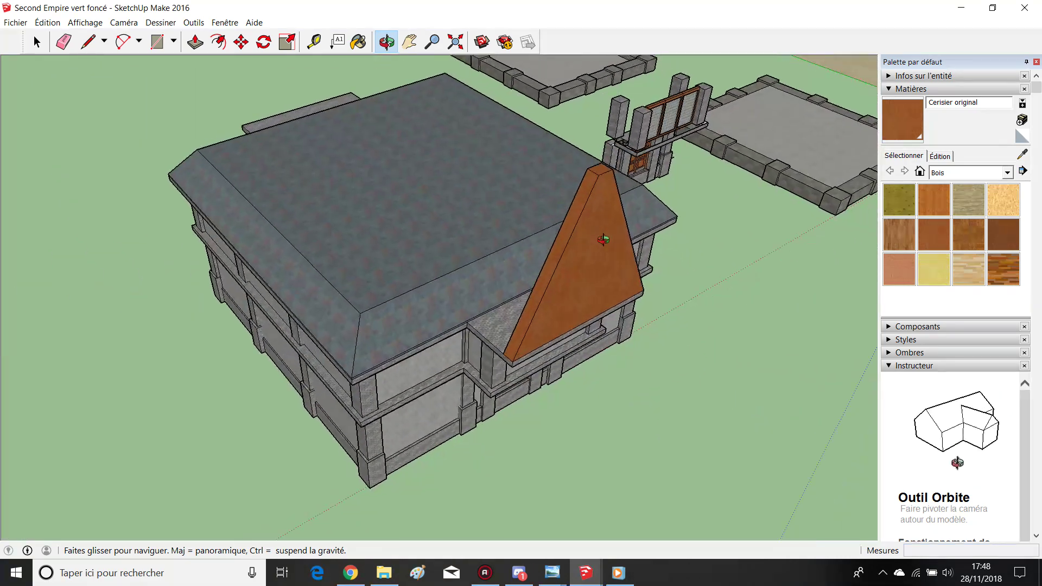
click(241, 42)
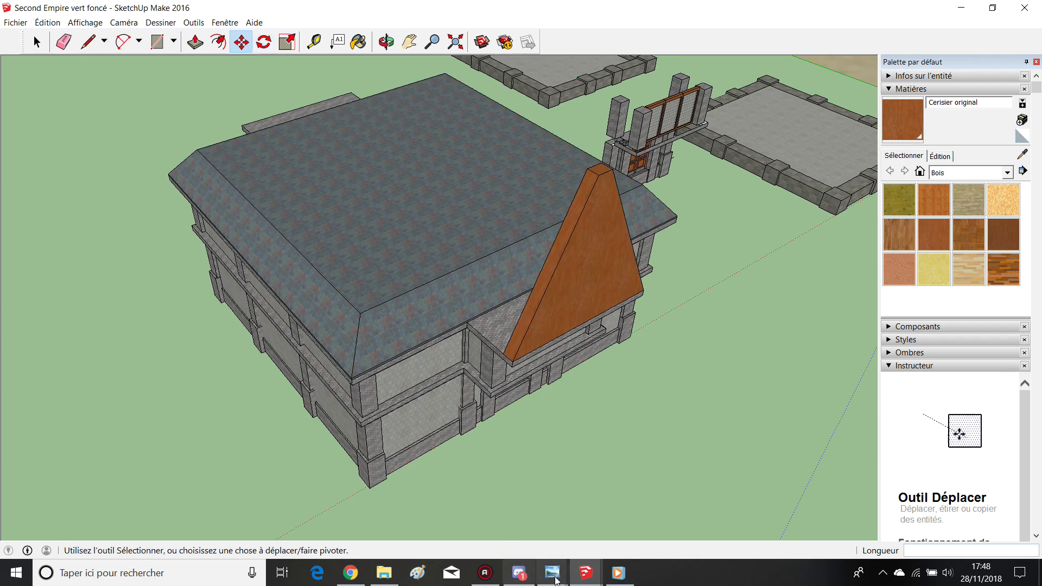
mouse_move(552, 572)
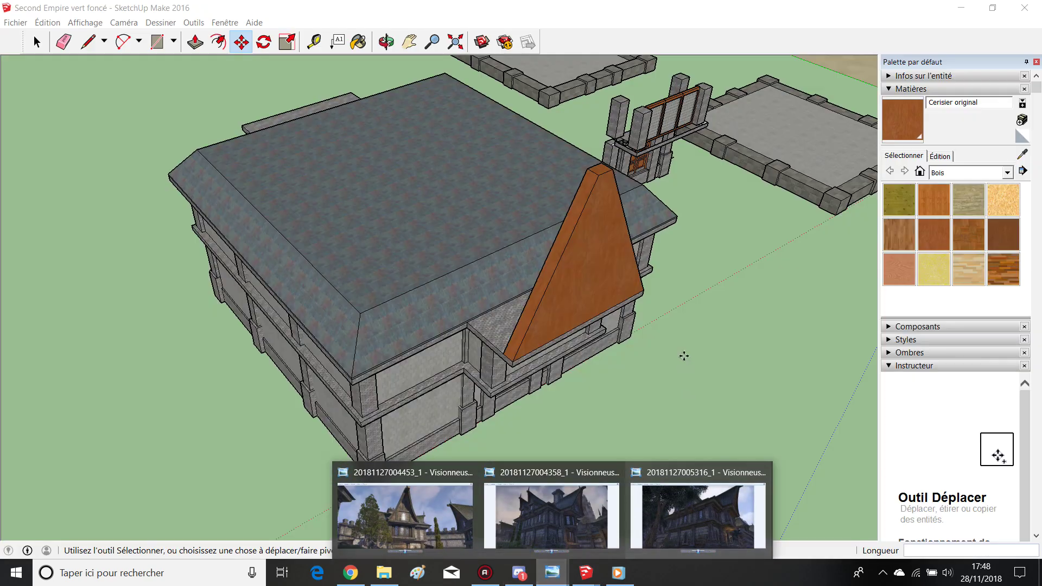
scroll(606, 173, up, 2)
click(606, 172)
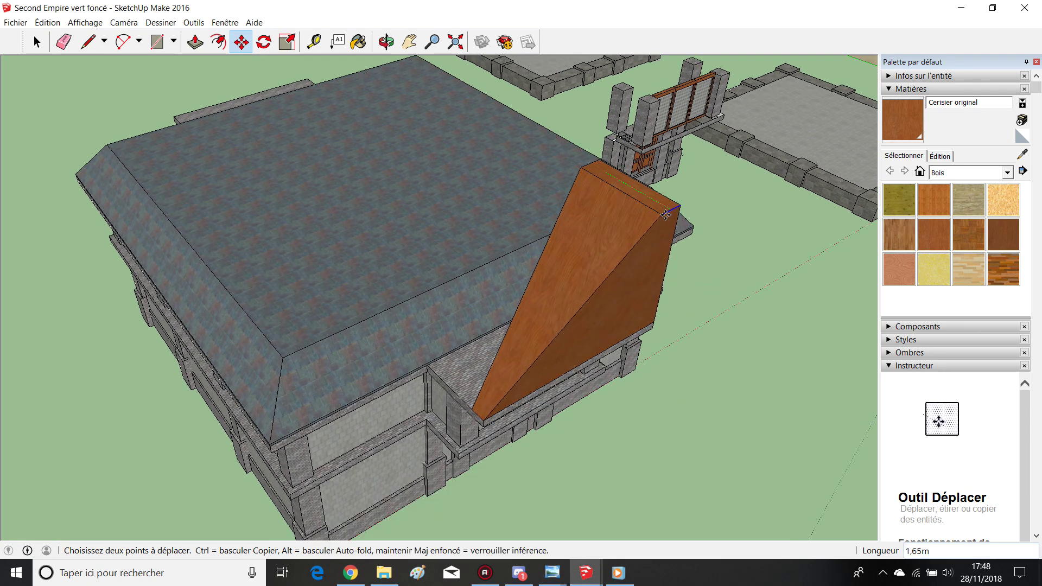
click(666, 214)
click(387, 42)
drag(640, 304, 521, 255)
key(space)
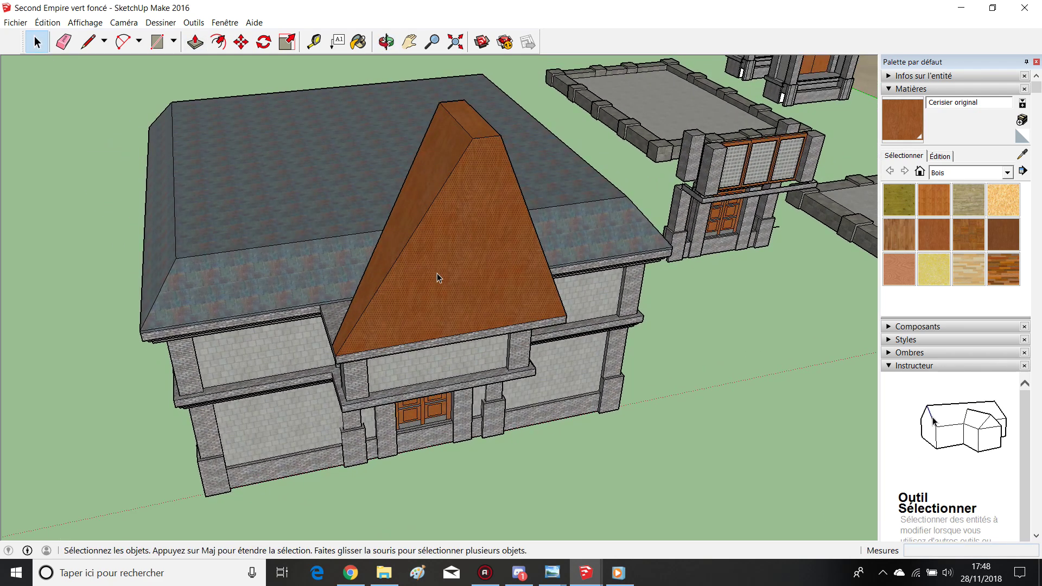
Delete the gable's front triangular face and paint the gable with Cerisier original cherry wood.
key(Delete)
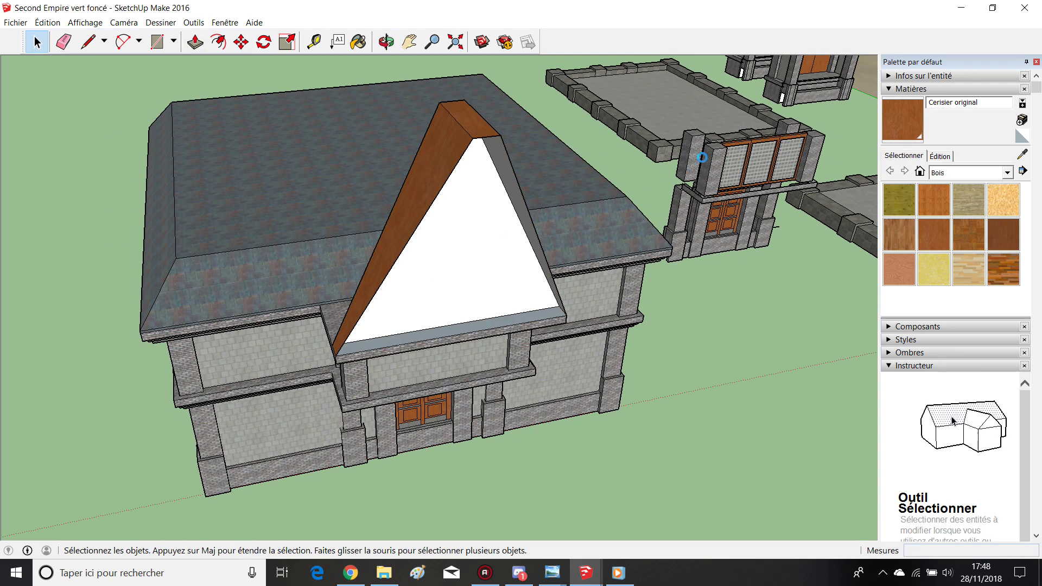
click(387, 42)
mouse_move(451, 372)
mouse_down()
mouse_move(414, 212)
mouse_move(372, 126)
mouse_move(412, 228)
mouse_up()
scroll(413, 228, up, 3)
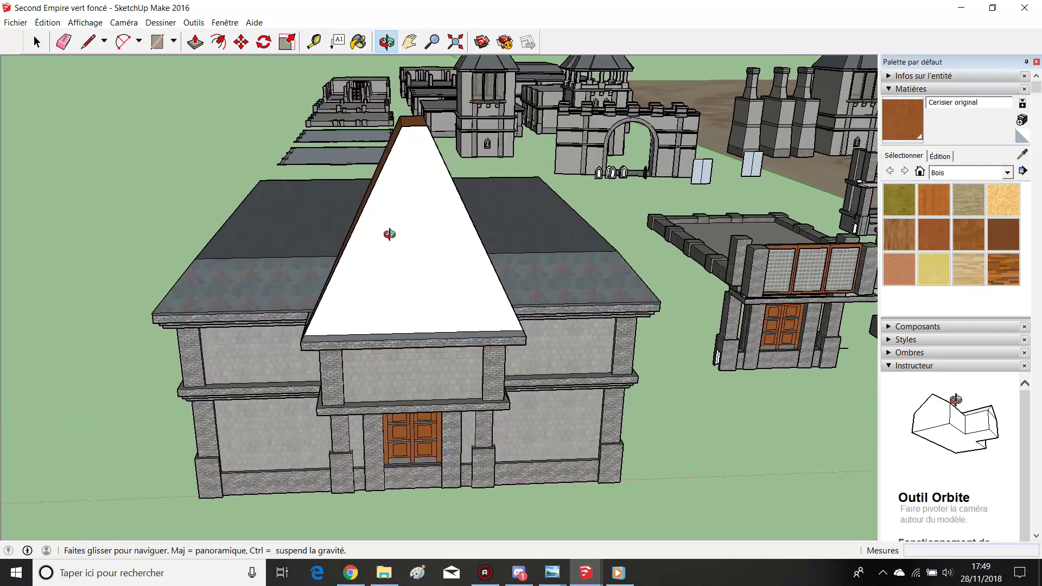
scroll(390, 232, up, 3)
click(898, 122)
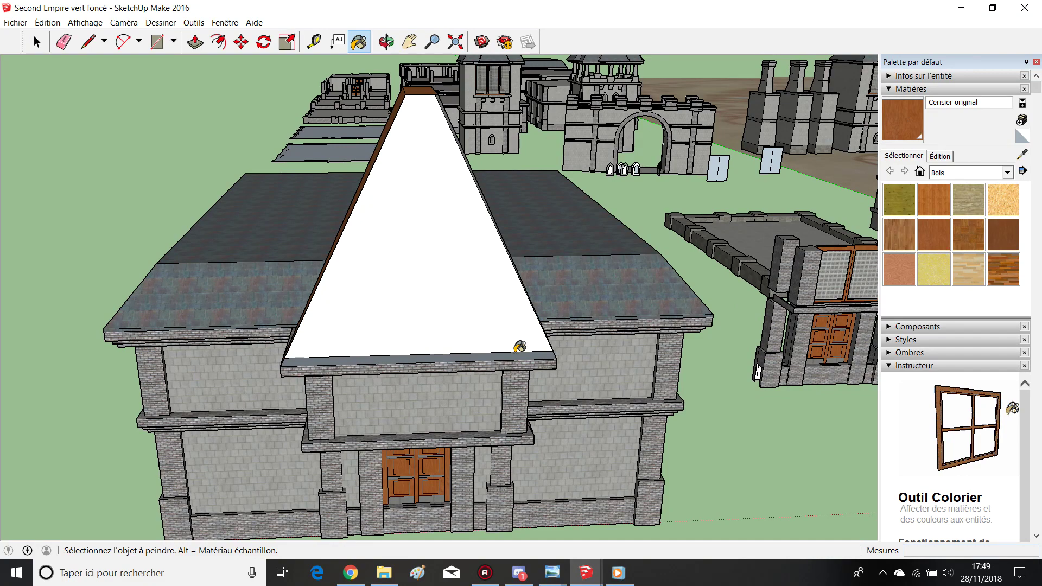
click(490, 277)
Paint the gable's right and left trim strips in dark wood.
key(o)
drag(491, 277, 402, 288)
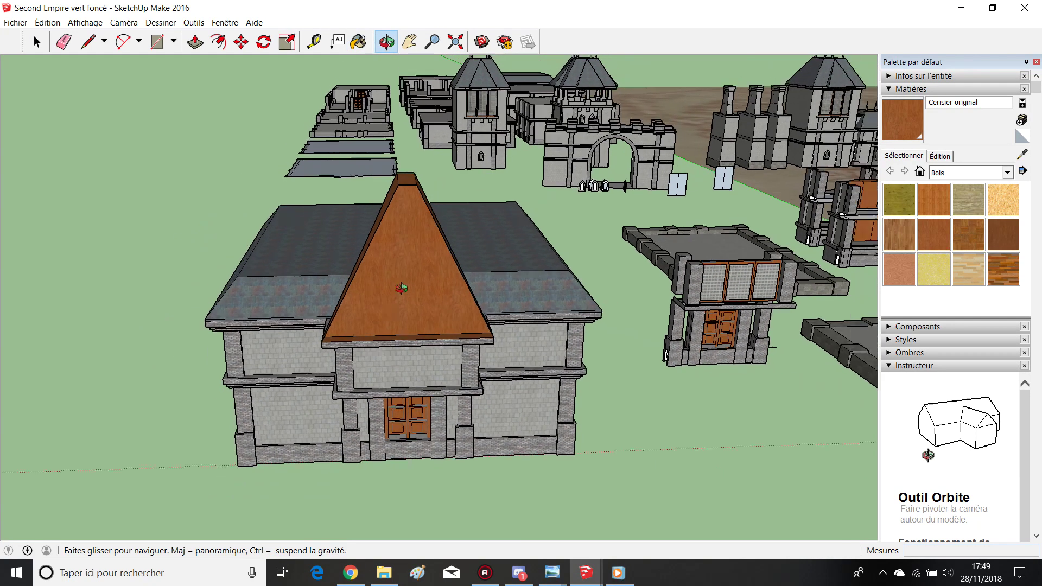
scroll(402, 289, up, 3)
drag(406, 225, 400, 149)
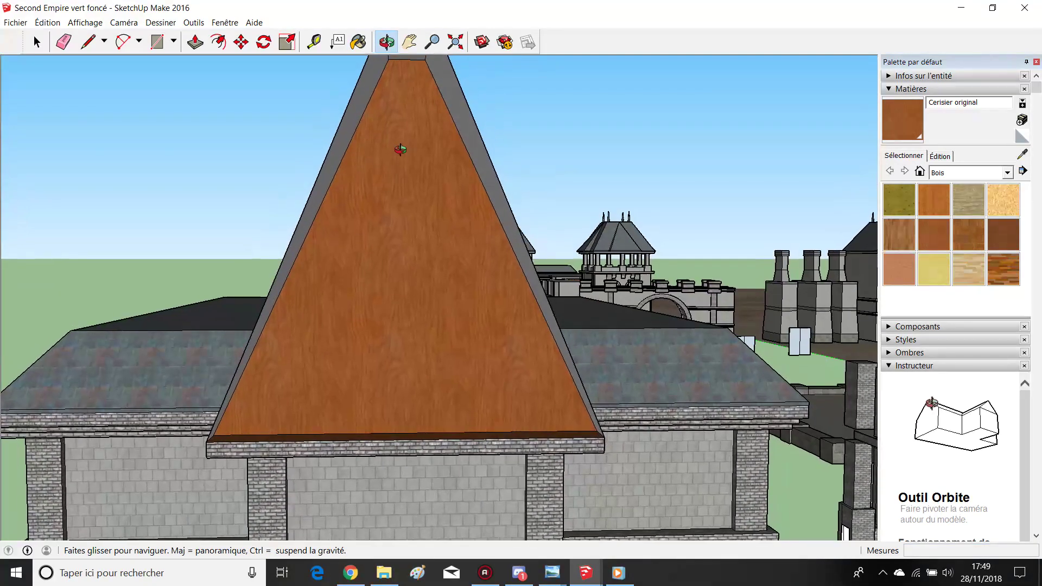
scroll(400, 149, down, 1)
key(b)
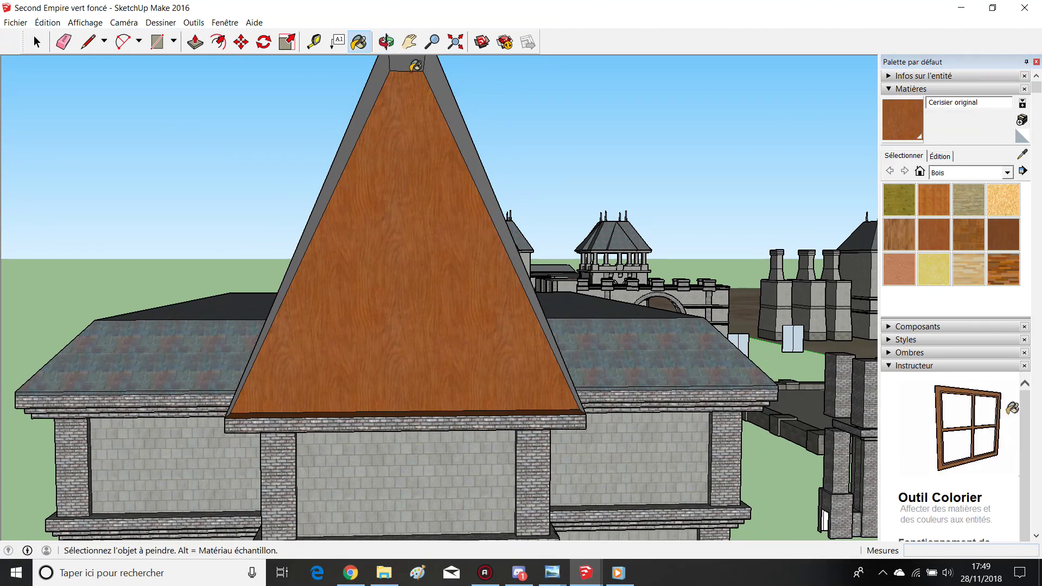
click(441, 89)
click(377, 95)
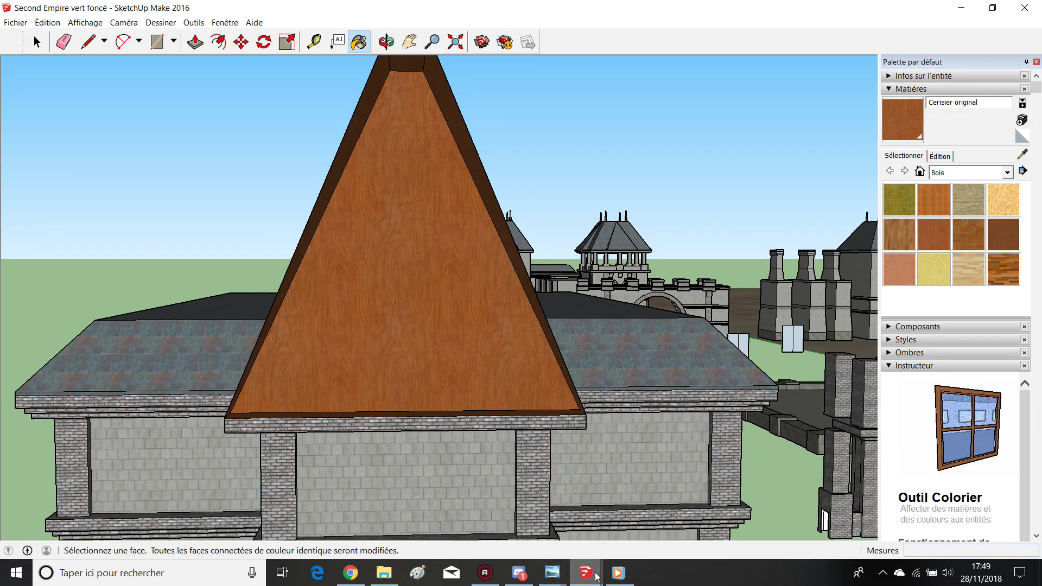
mouse_move(552, 572)
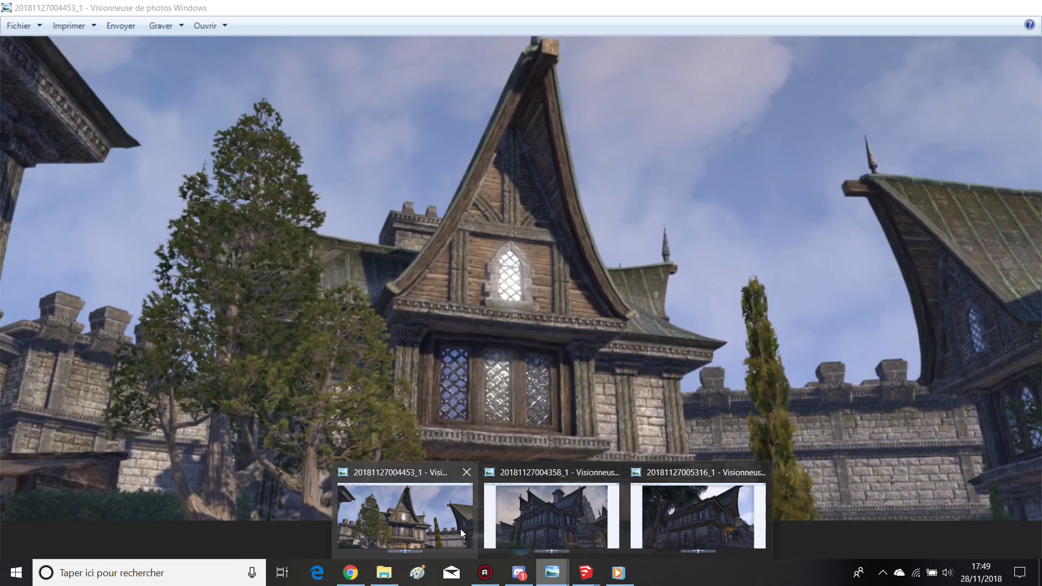
click(461, 529)
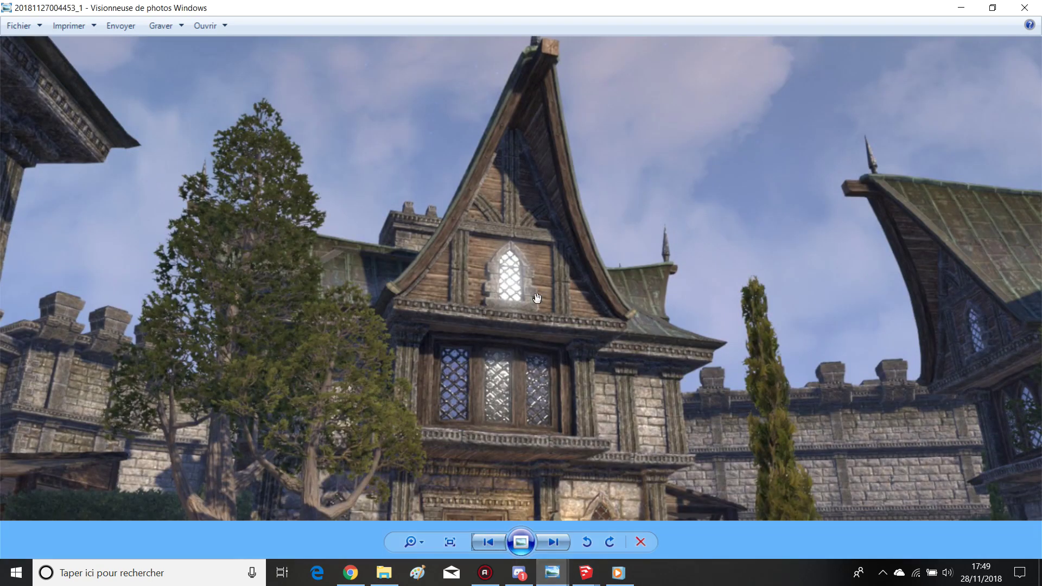
drag(525, 258, 507, 305)
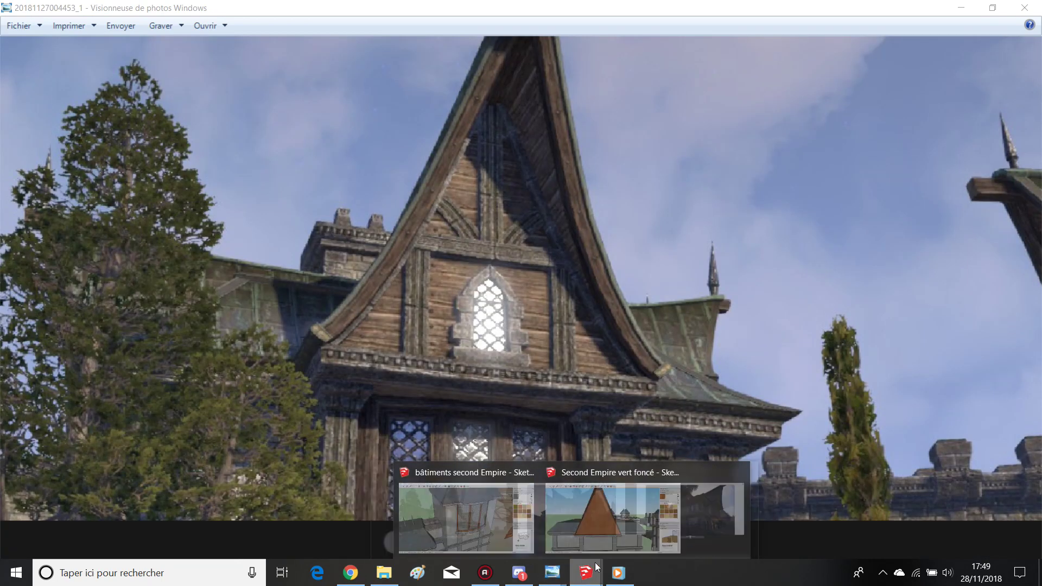
mouse_move(585, 572)
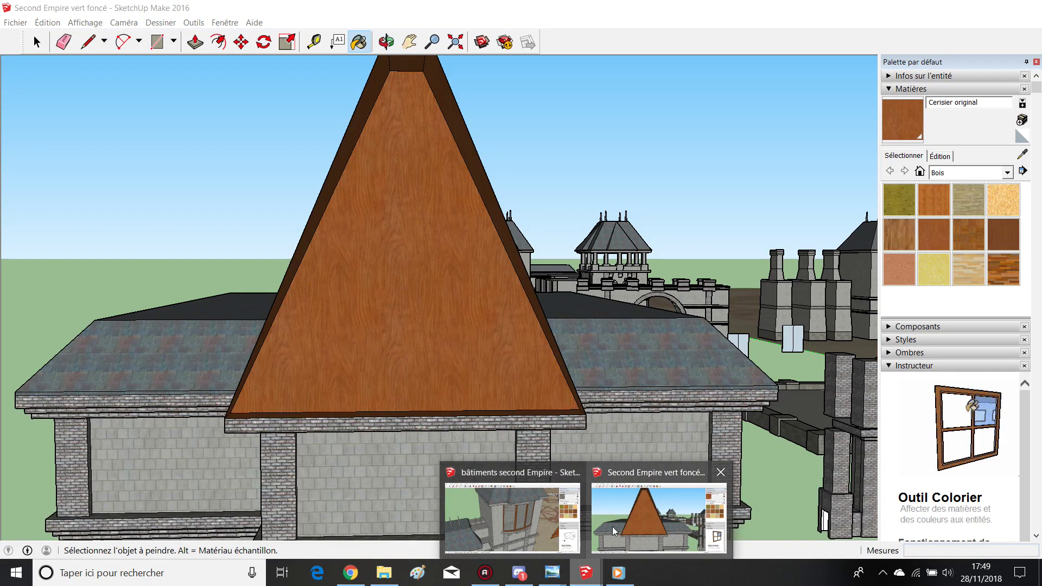
Return to the townhouse model, orbit over the site, and paste the arched window frame.
click(597, 521)
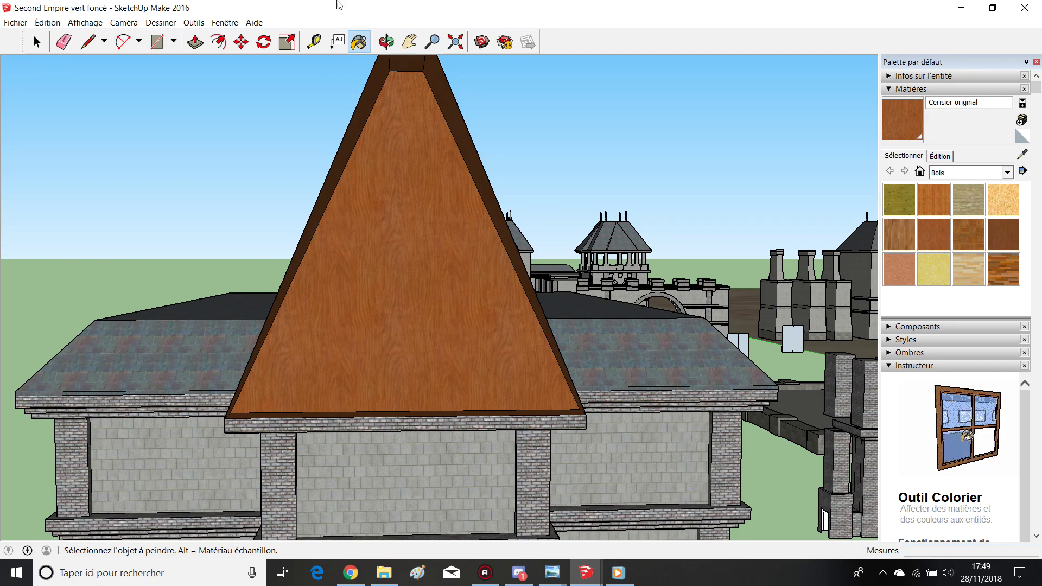
middle_drag(418, 282, 370, 362)
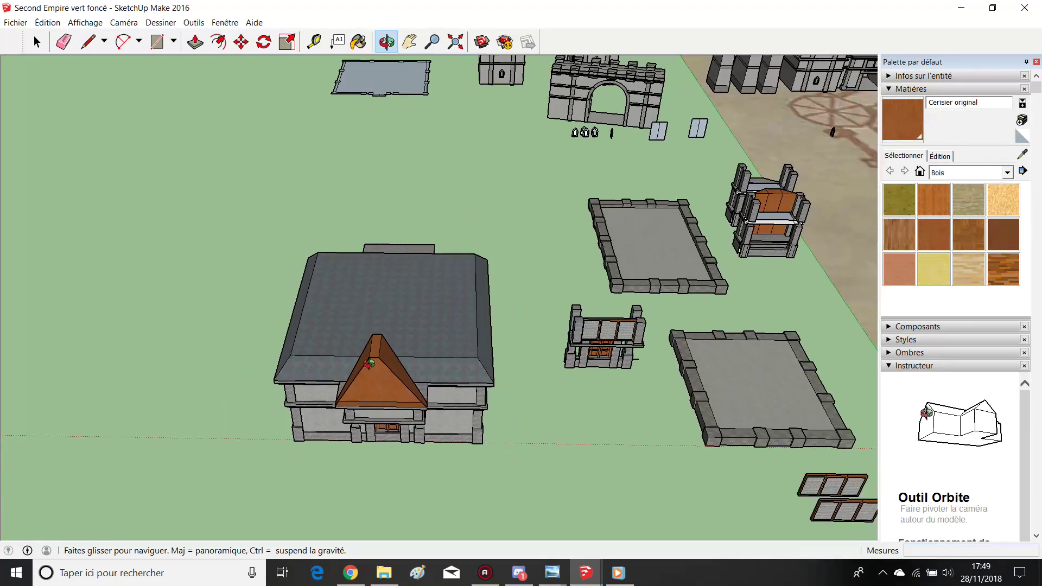
scroll(369, 362, down, 5)
scroll(480, 223, up, 5)
scroll(473, 244, up, 5)
scroll(440, 329, up, 2)
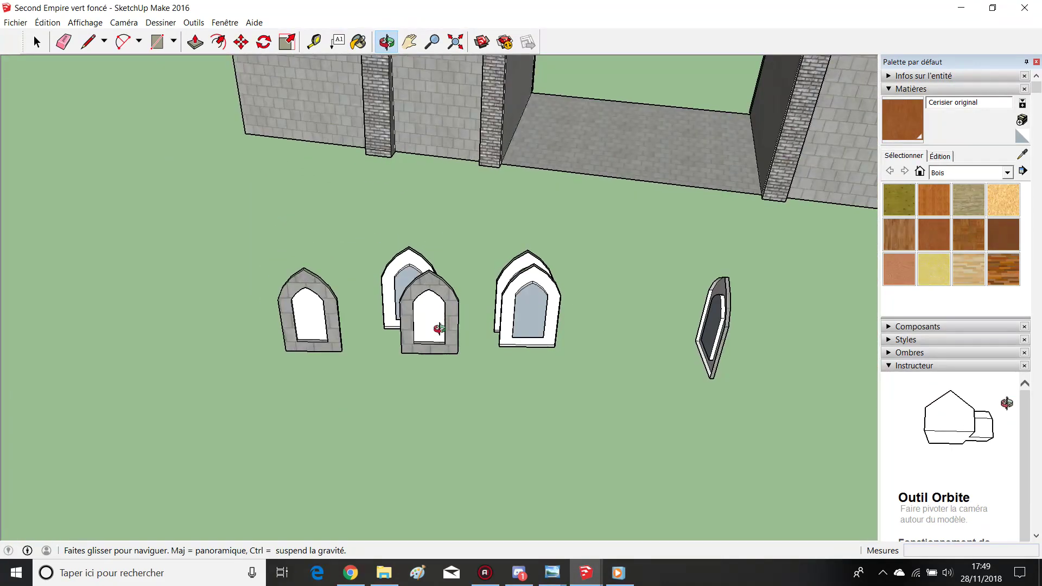
middle_drag(440, 329, 440, 512)
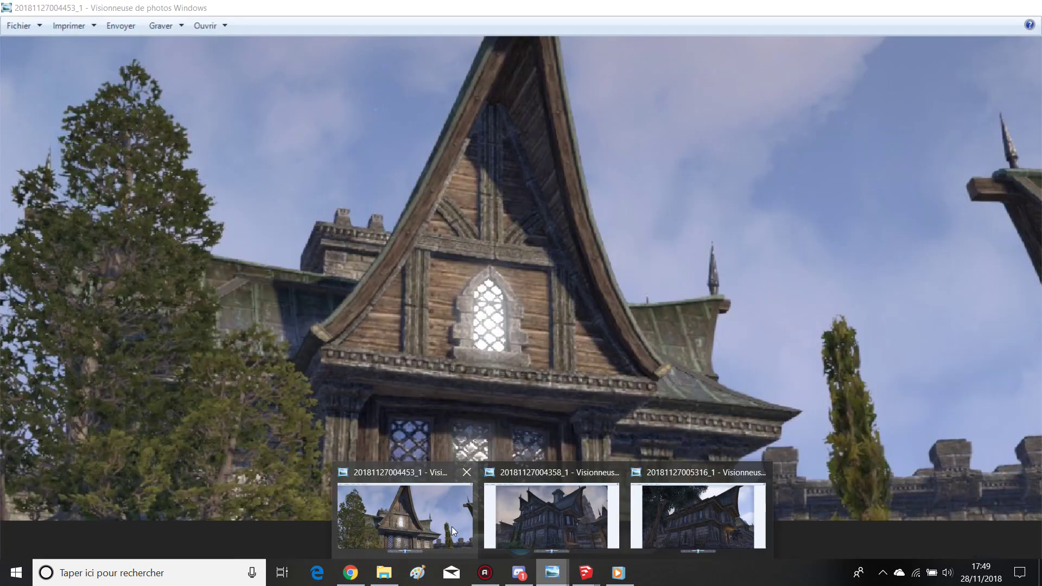
scroll(517, 251, down, 3)
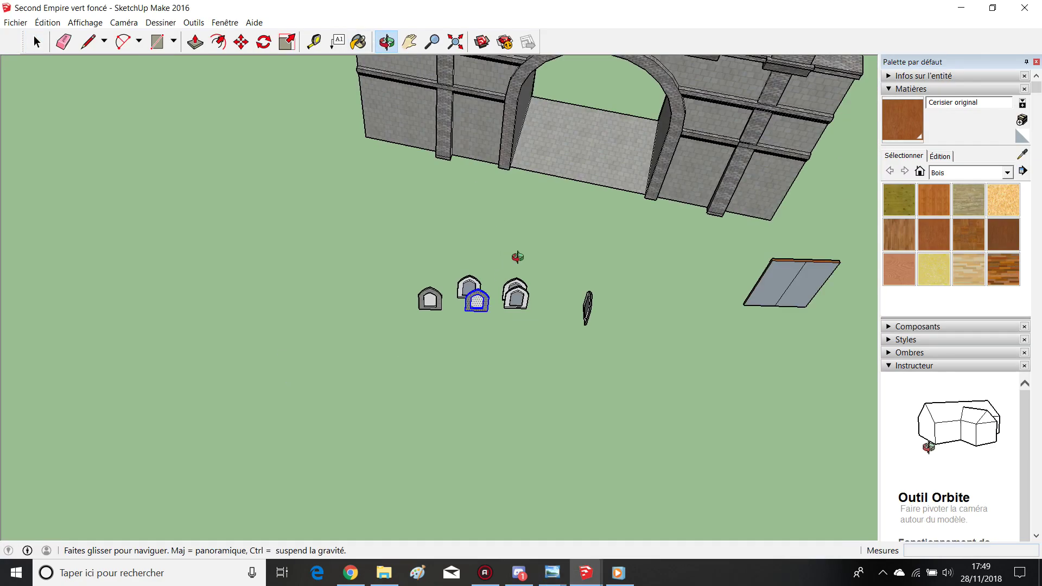
scroll(516, 251, down, 3)
middle_drag(516, 251, 639, 238)
scroll(402, 429, up, 2)
scroll(407, 429, up, 5)
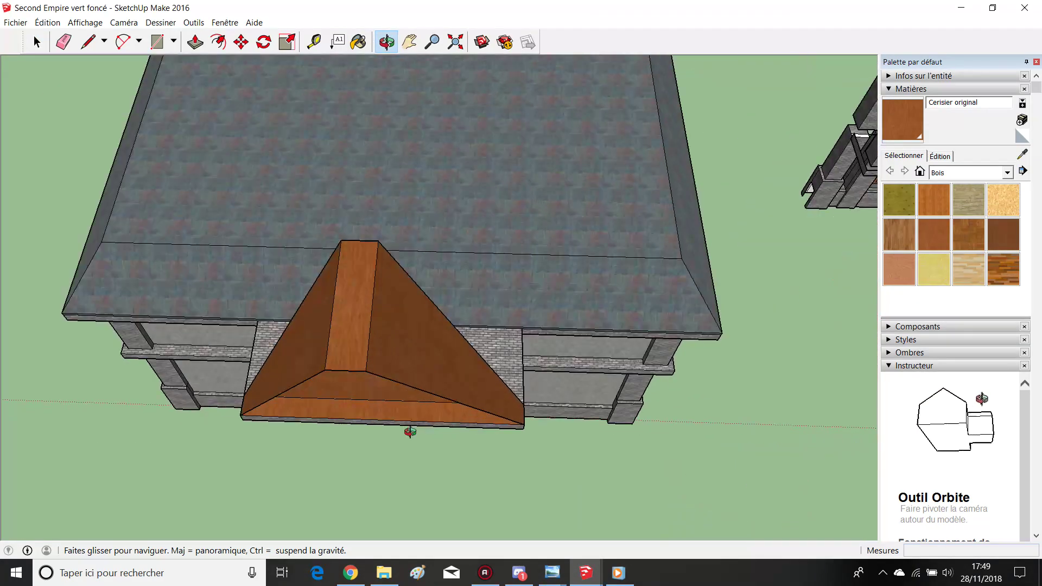
middle_drag(409, 431, 457, 487)
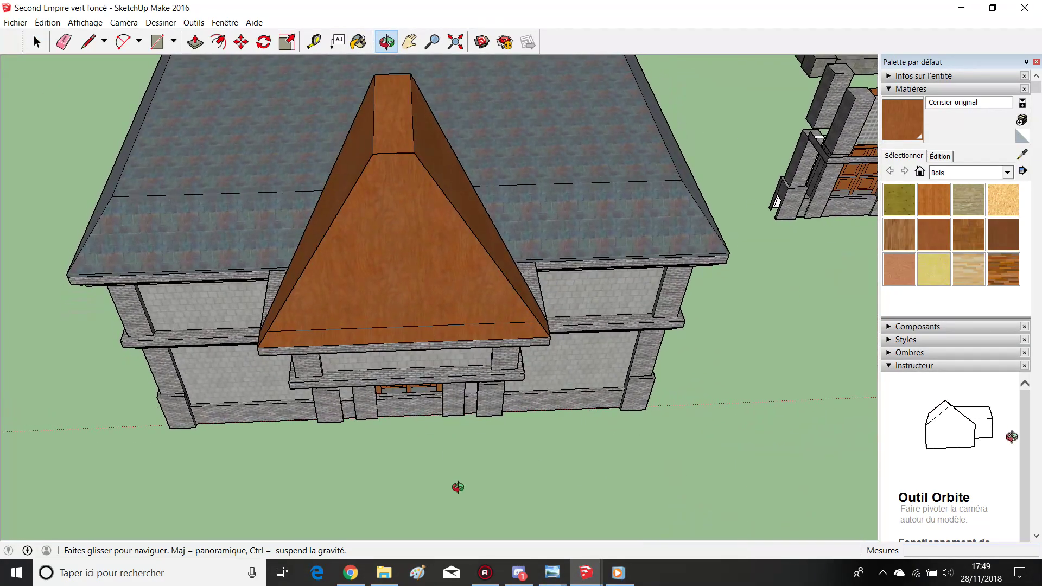
key(ctrl+v)
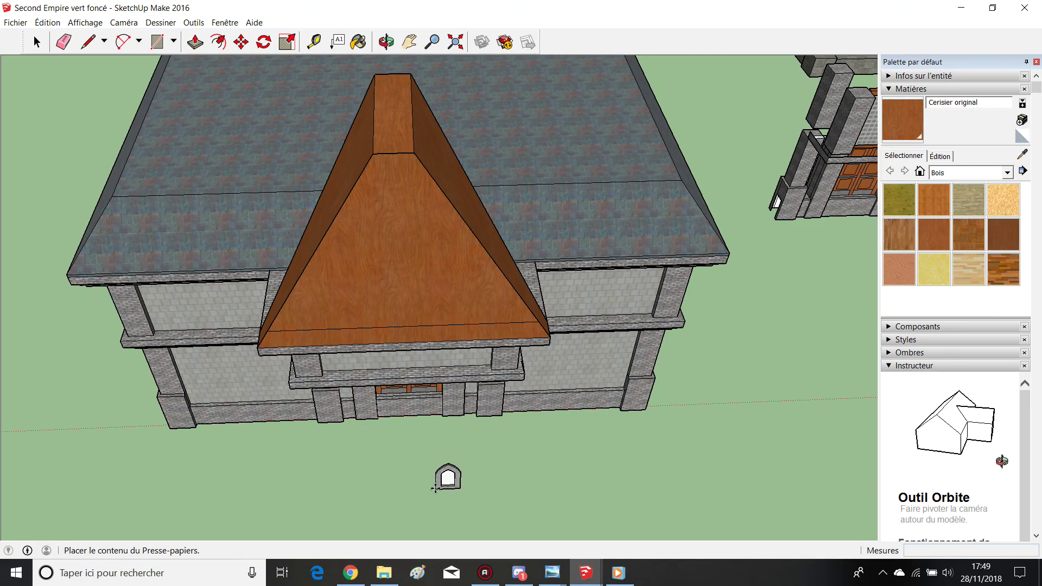
Drop the pasted arched frame in front of the townhouse and mark a gable edge midpoint.
click(437, 488)
click(386, 42)
mouse_move(479, 290)
mouse_down()
mouse_move(542, 375)
mouse_move(570, 342)
mouse_up()
click(87, 42)
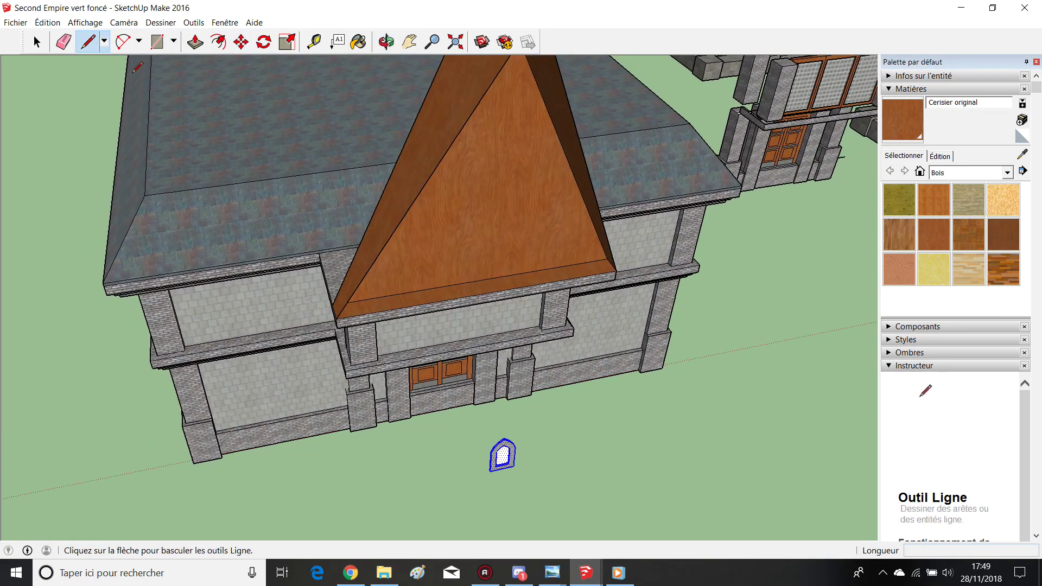
click(475, 280)
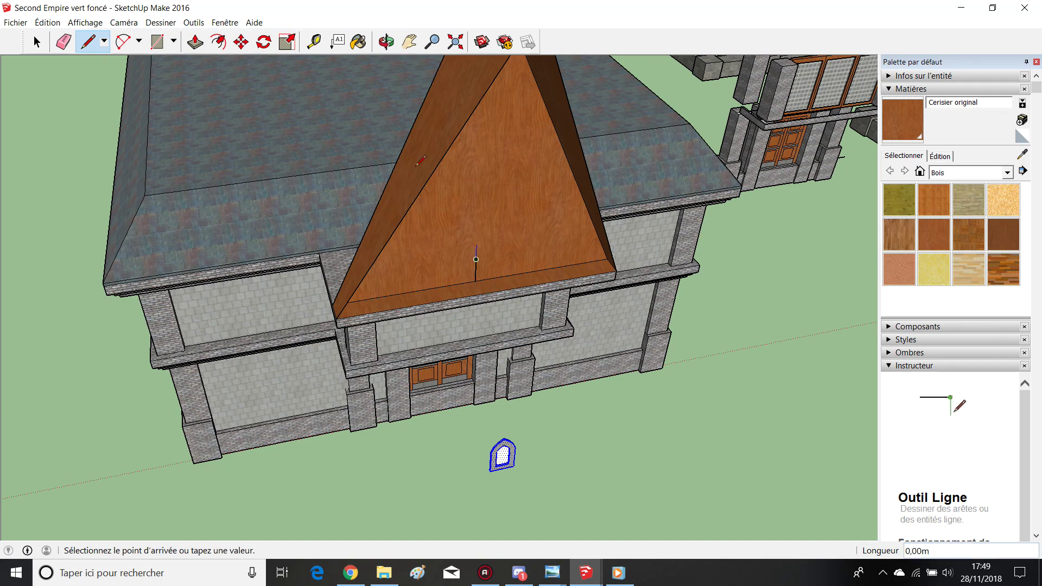
click(386, 42)
mouse_move(492, 461)
mouse_down()
mouse_move(493, 482)
mouse_move(456, 372)
mouse_move(407, 414)
mouse_move(261, 430)
mouse_move(539, 298)
mouse_move(647, 282)
mouse_move(300, 144)
mouse_up()
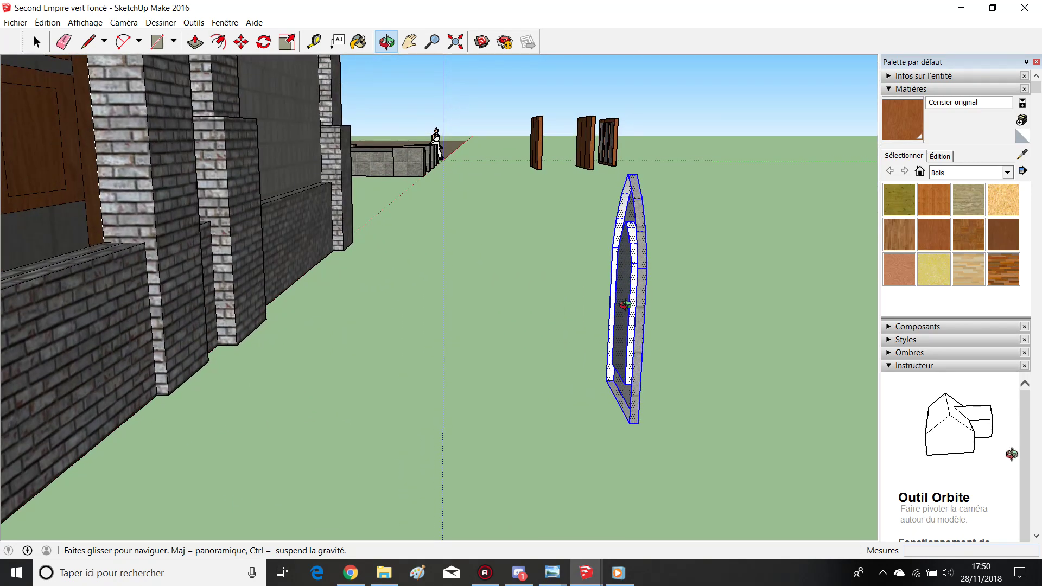
Move the arched frame by its bottom corner onto the gable's brick ledge.
key(m)
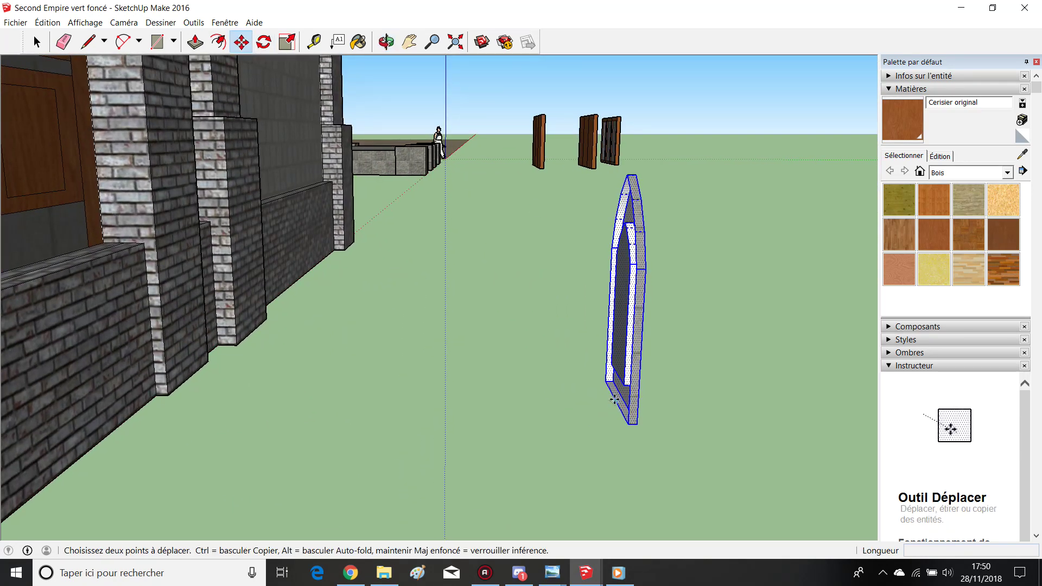
click(614, 400)
scroll(565, 458, down, 3)
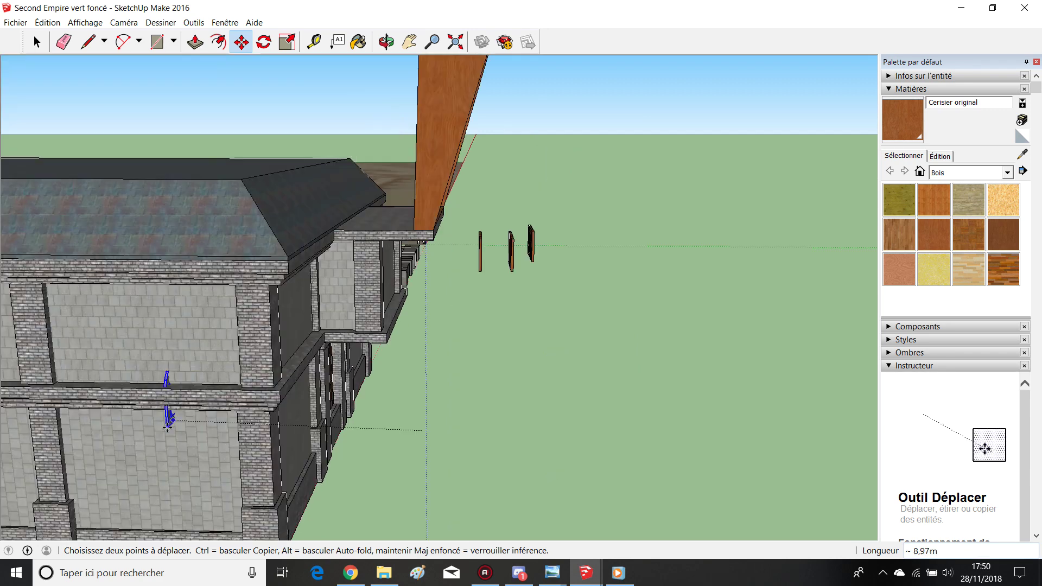
scroll(170, 427, down, 2)
scroll(174, 430, down, 3)
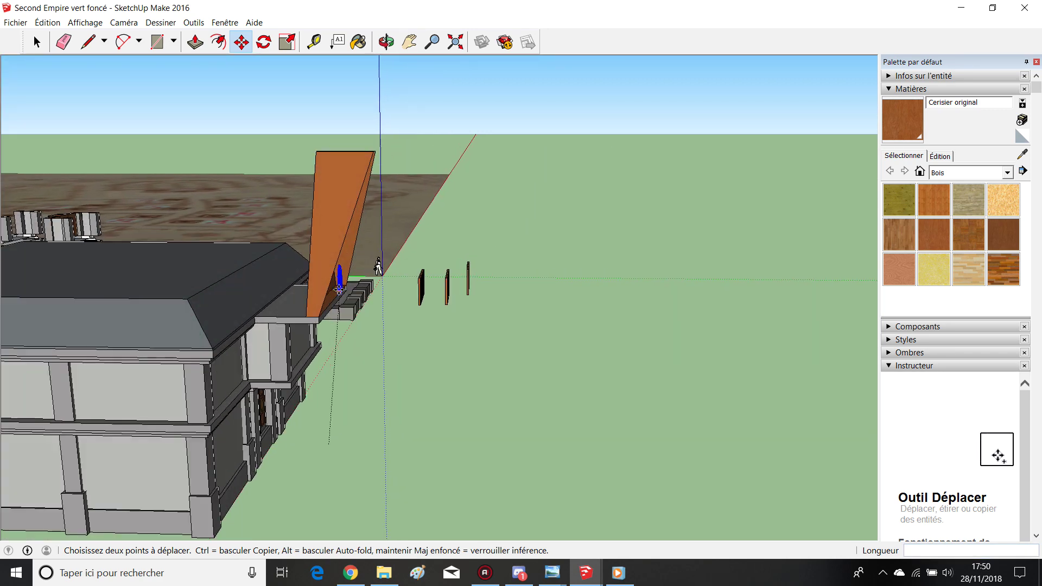
scroll(339, 287, up, 2)
scroll(339, 287, up, 2)
scroll(337, 290, up, 2)
scroll(326, 296, up, 2)
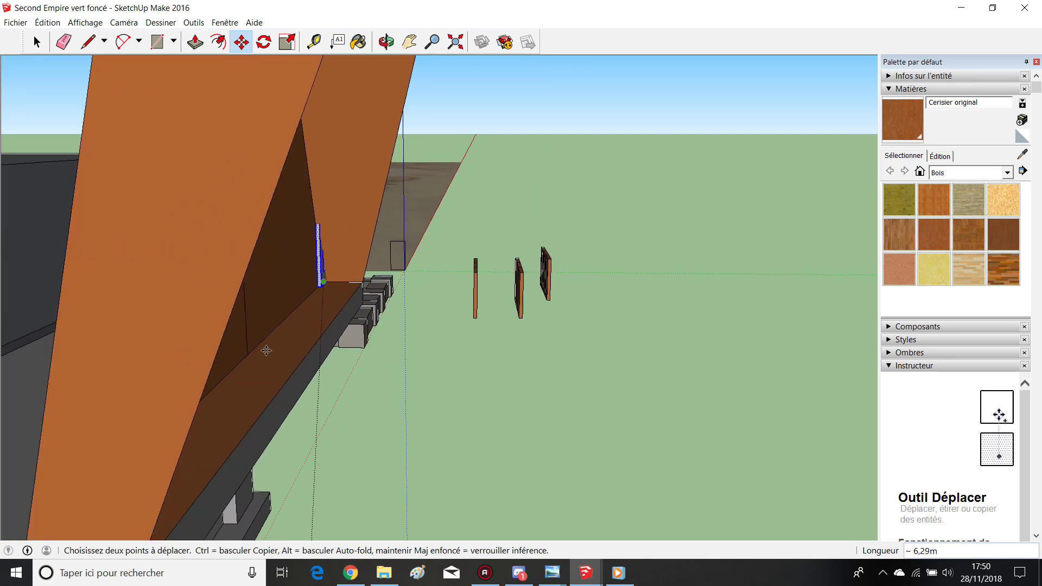
click(253, 357)
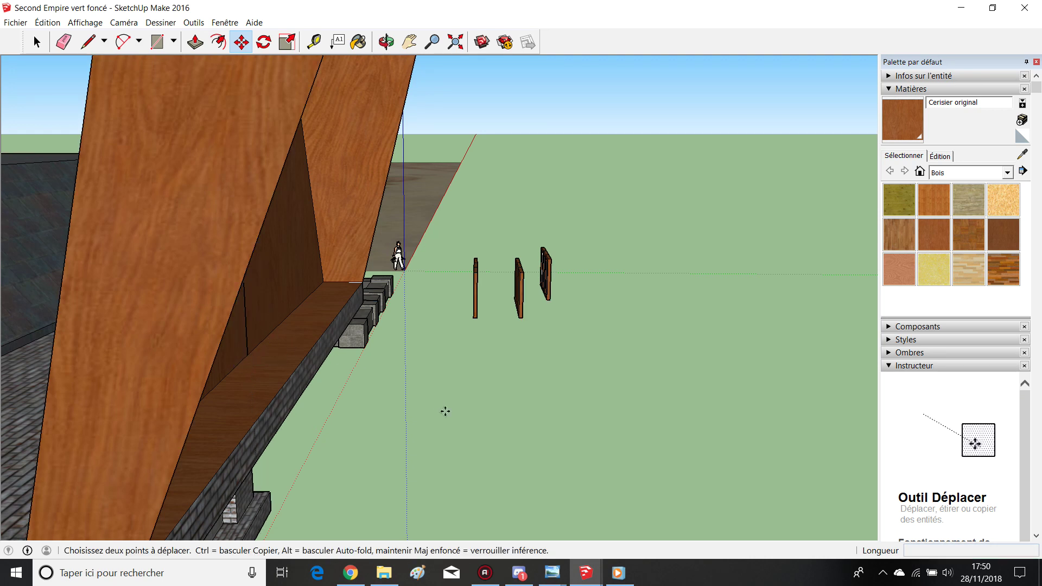
Paste another copy of the arched frame onto the ground and zoom in.
key(ctrl+v)
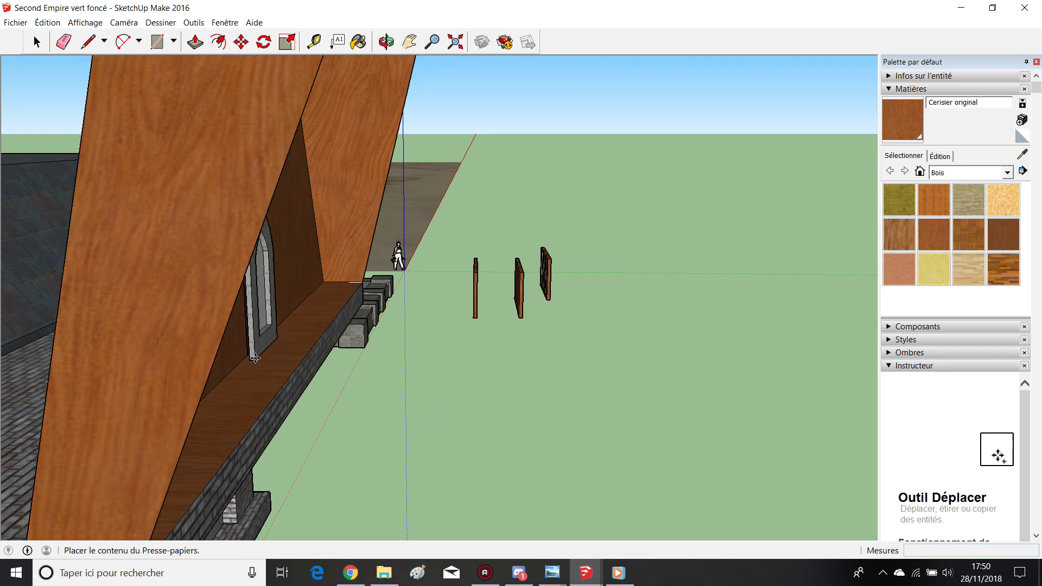
click(538, 488)
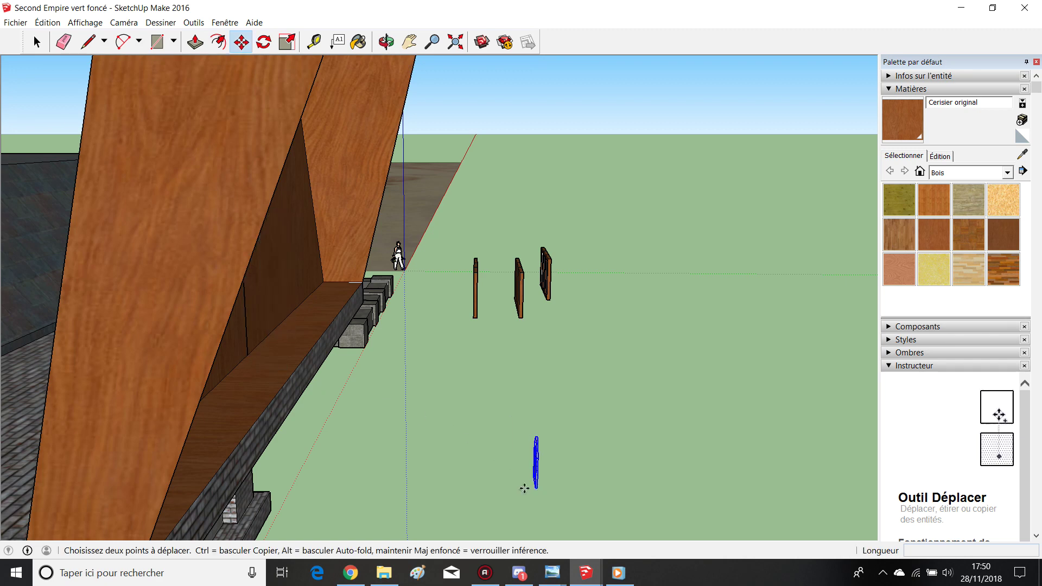
scroll(563, 478, up, 3)
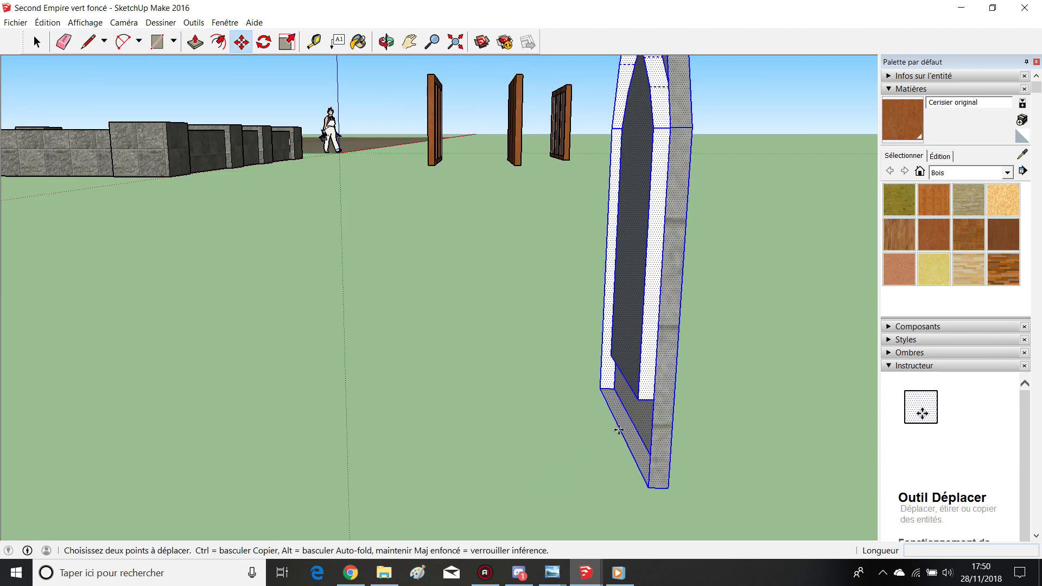
scroll(618, 467, down, 2)
scroll(617, 467, up, 3)
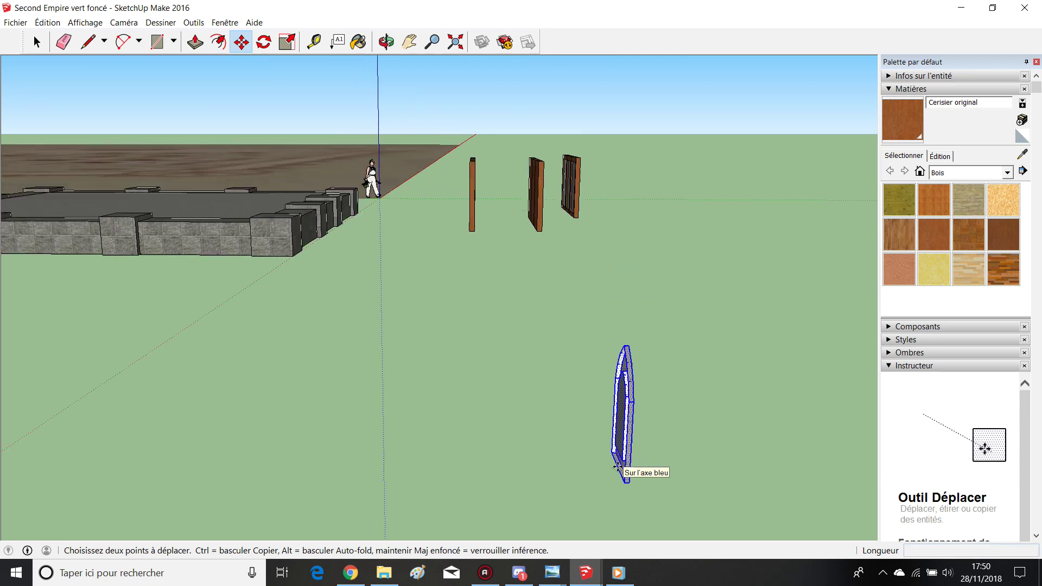
scroll(617, 467, up, 3)
scroll(597, 462, up, 4)
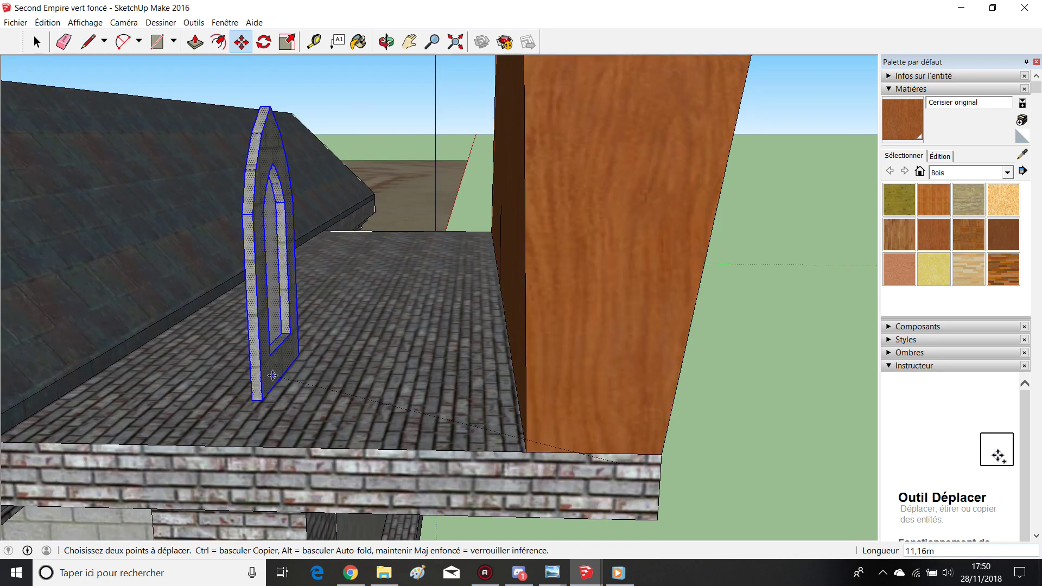
scroll(464, 286, up, 2)
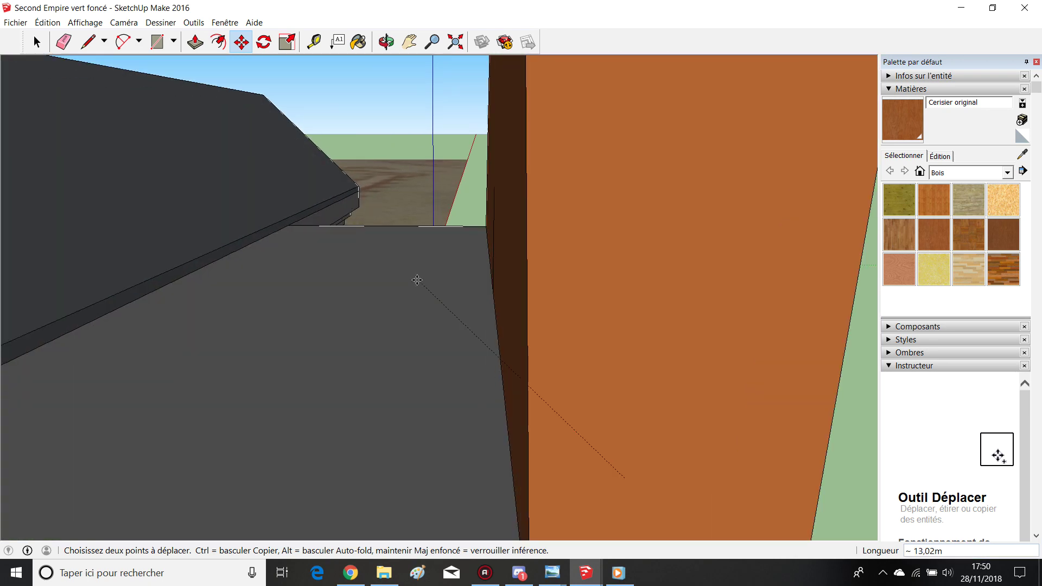
scroll(417, 280, up, 2)
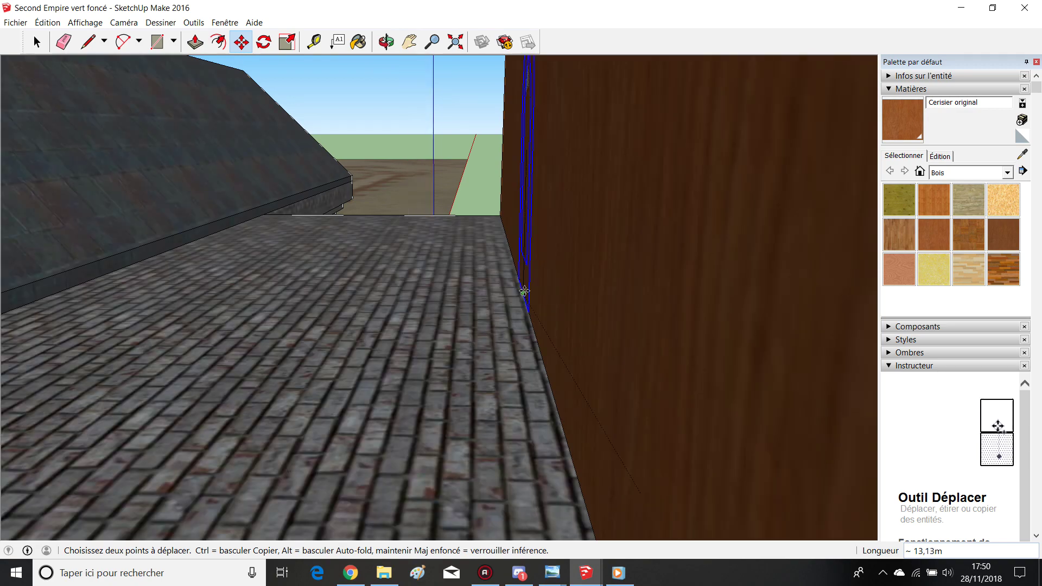
click(386, 42)
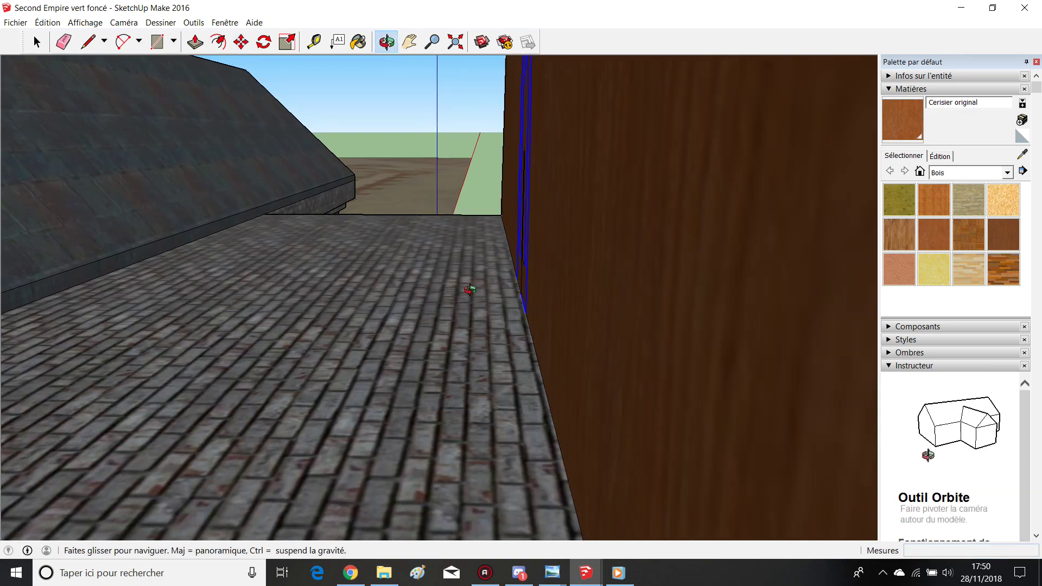
mouse_move(469, 289)
mouse_down()
mouse_move(133, 261)
mouse_move(162, 399)
mouse_move(94, 237)
mouse_move(395, 221)
mouse_move(767, 476)
mouse_move(539, 342)
mouse_move(739, 343)
mouse_move(390, 299)
mouse_move(51, 76)
mouse_up()
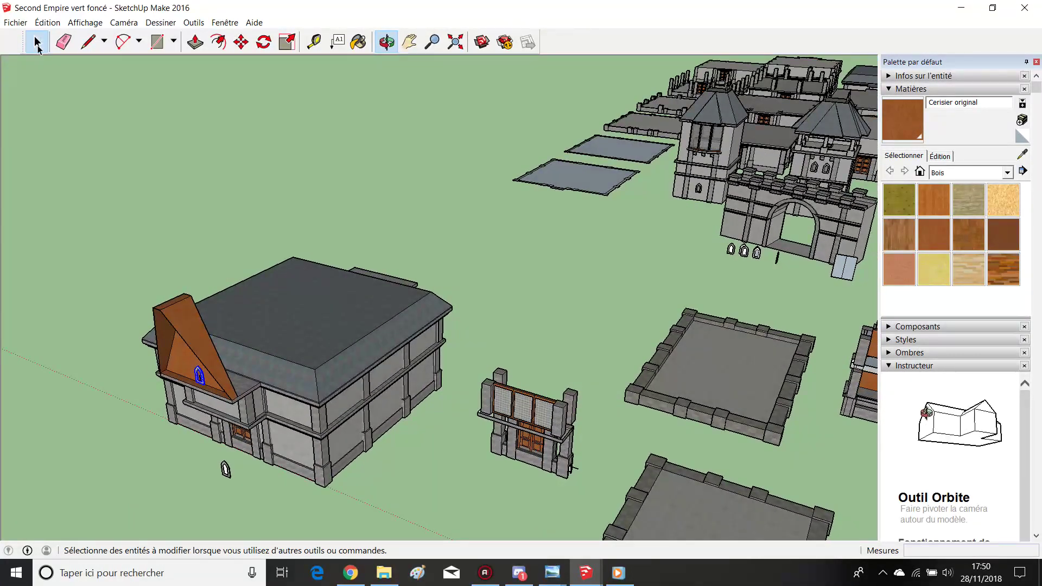
click(36, 43)
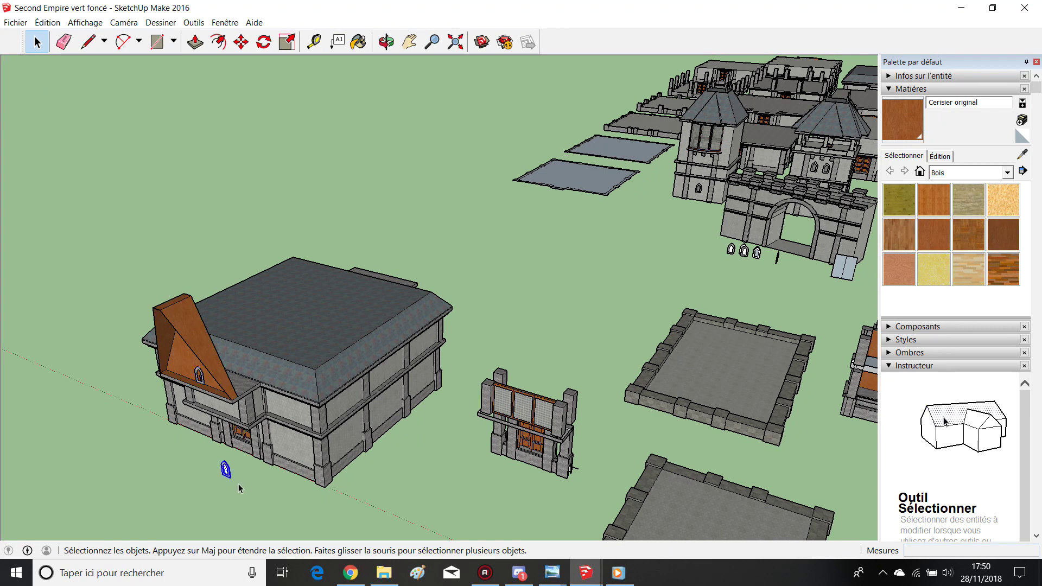
scroll(217, 445, up, 2)
scroll(184, 402, up, 3)
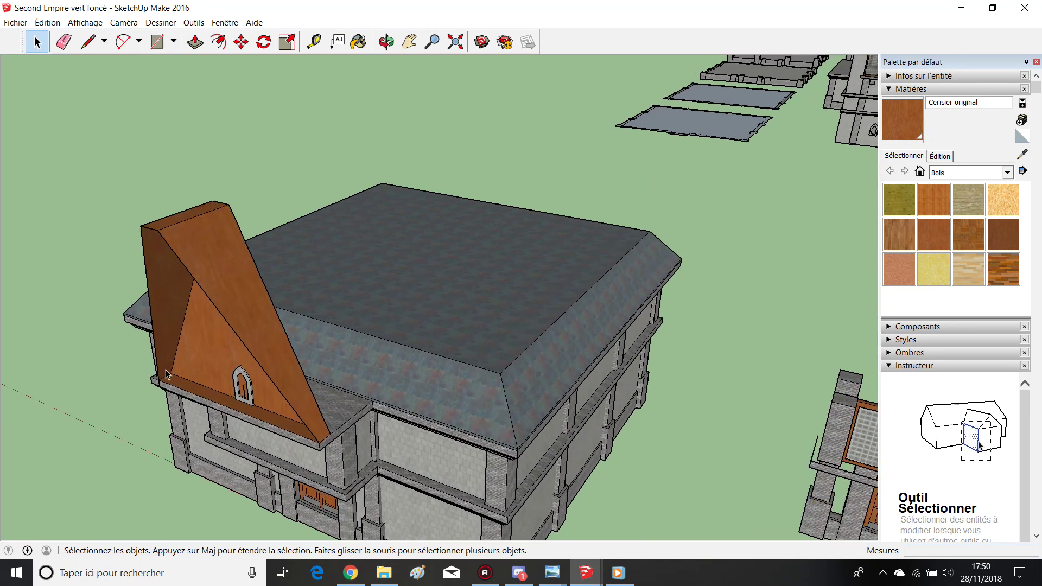
scroll(173, 384, up, 3)
scroll(173, 384, up, 3)
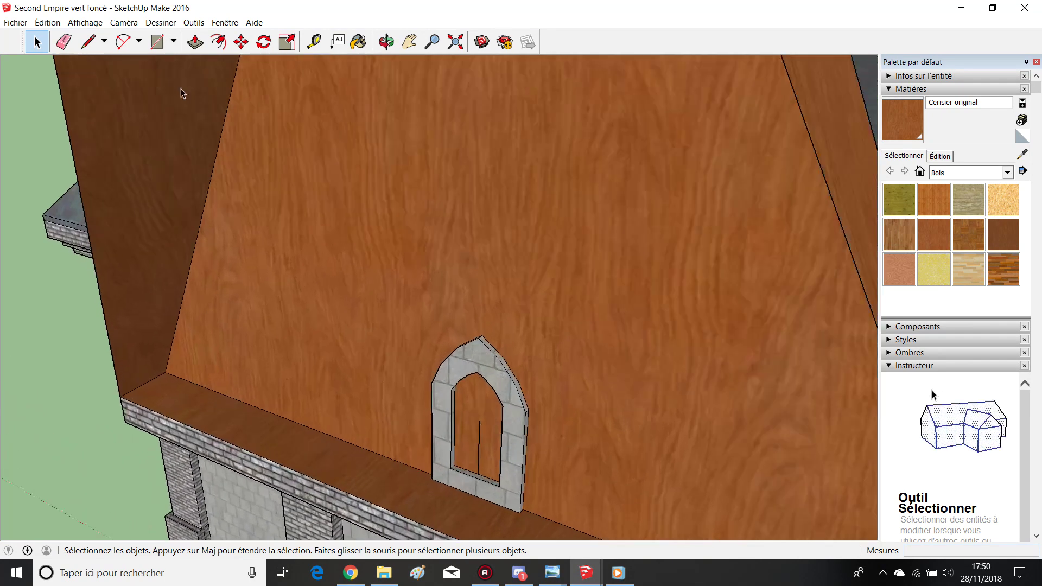
click(64, 42)
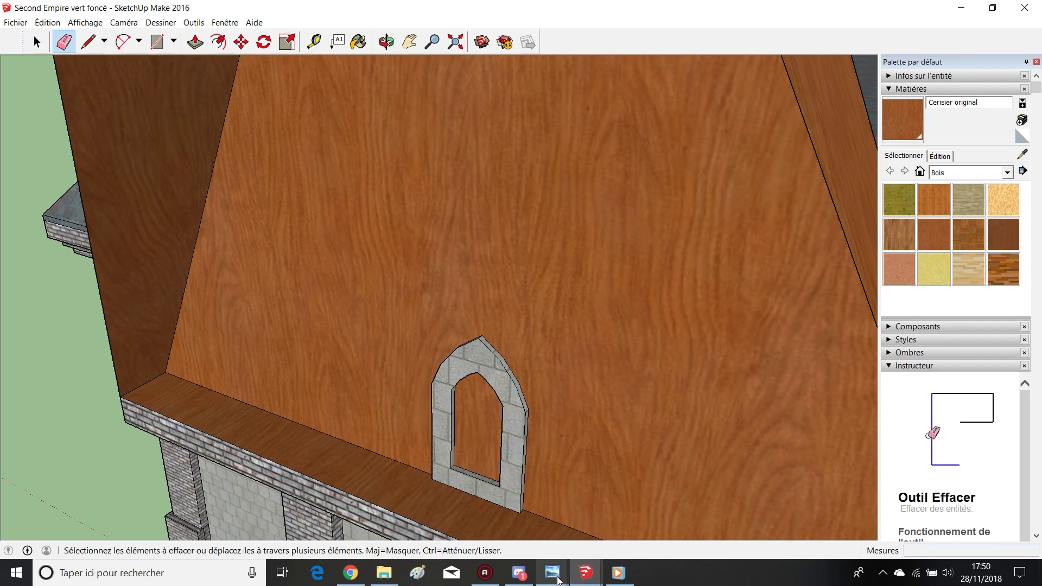
mouse_move(552, 572)
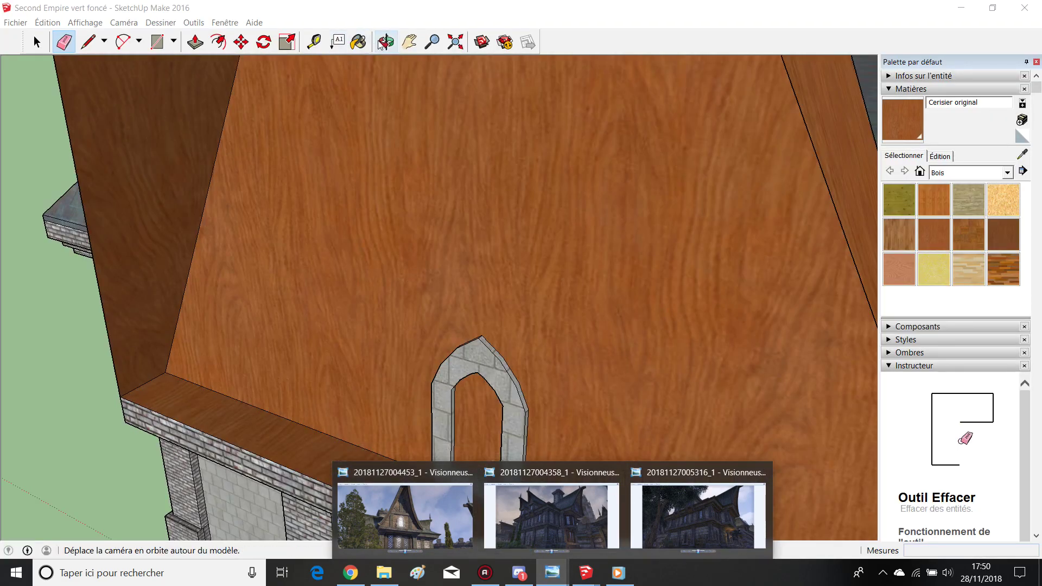
click(386, 42)
mouse_move(400, 202)
mouse_down()
mouse_move(526, 226)
mouse_move(548, 179)
mouse_up()
scroll(480, 158, down, 3)
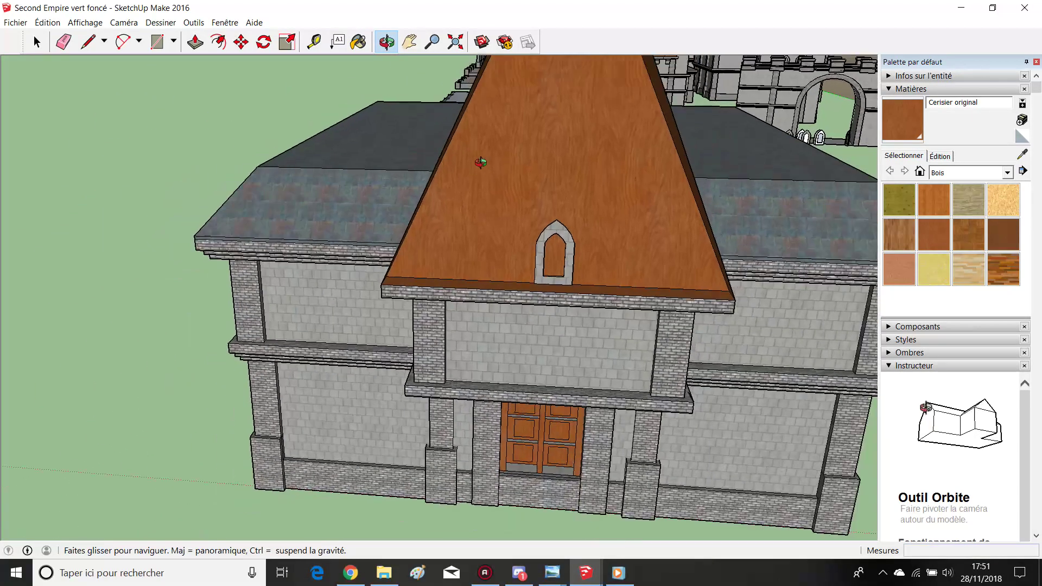
scroll(599, 133, down, 2)
scroll(605, 153, up, 3)
scroll(592, 174, up, 3)
scroll(591, 174, down, 2)
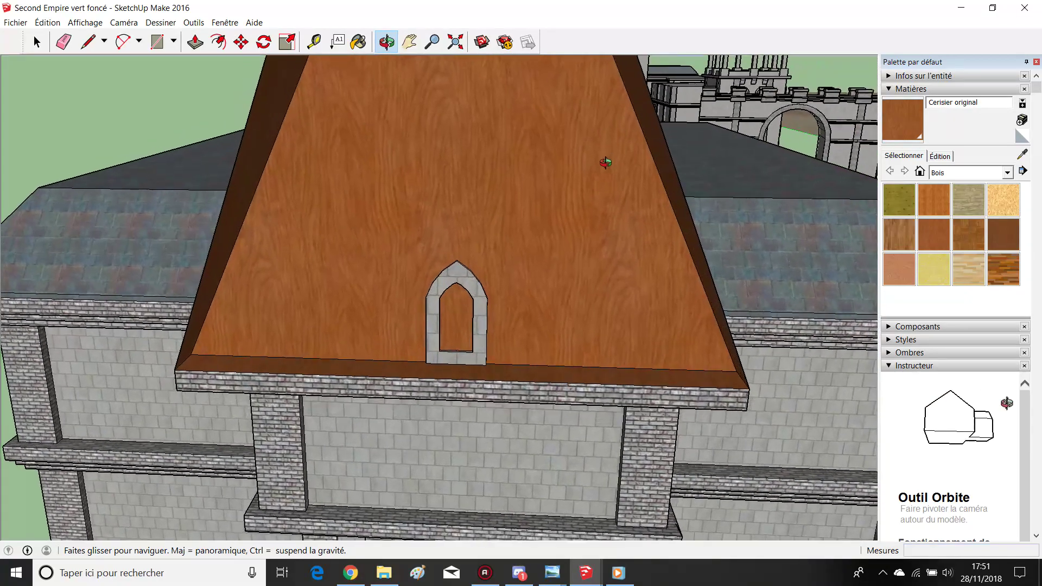
scroll(603, 160, down, 2)
scroll(612, 175, down, 3)
mouse_move(612, 175)
mouse_down()
mouse_move(598, 216)
mouse_move(569, 169)
mouse_up()
scroll(569, 170, down, 1)
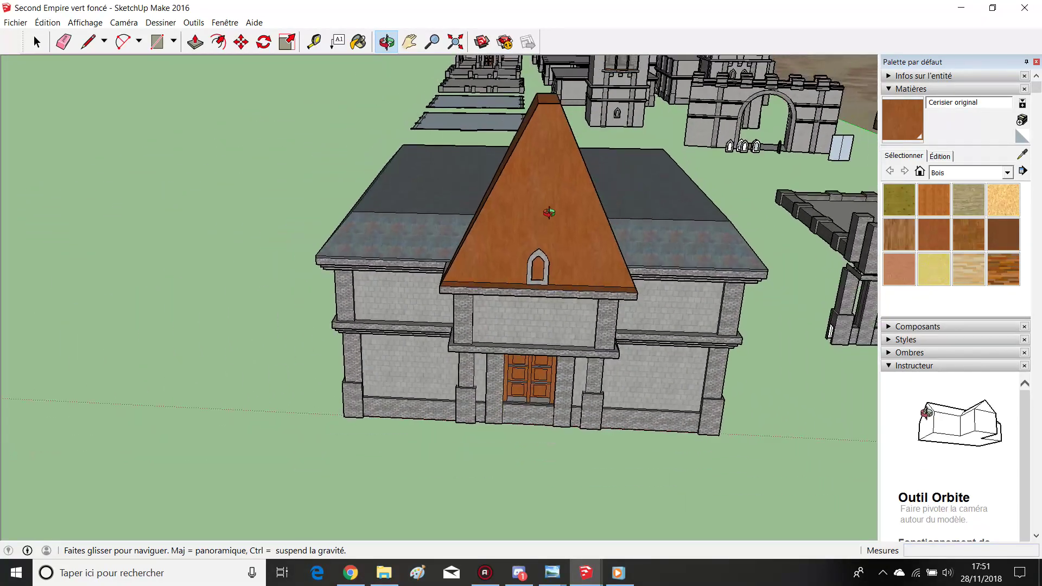
mouse_move(552, 573)
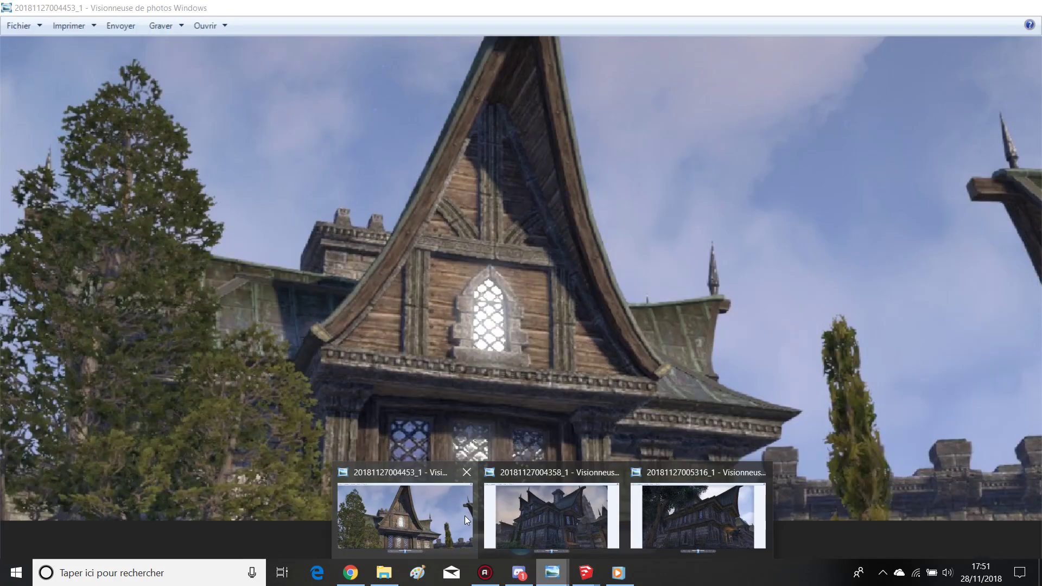
Pan the castle gable reference photo to its peak, then return to the vert foncé model.
click(405, 521)
drag(465, 210, 460, 325)
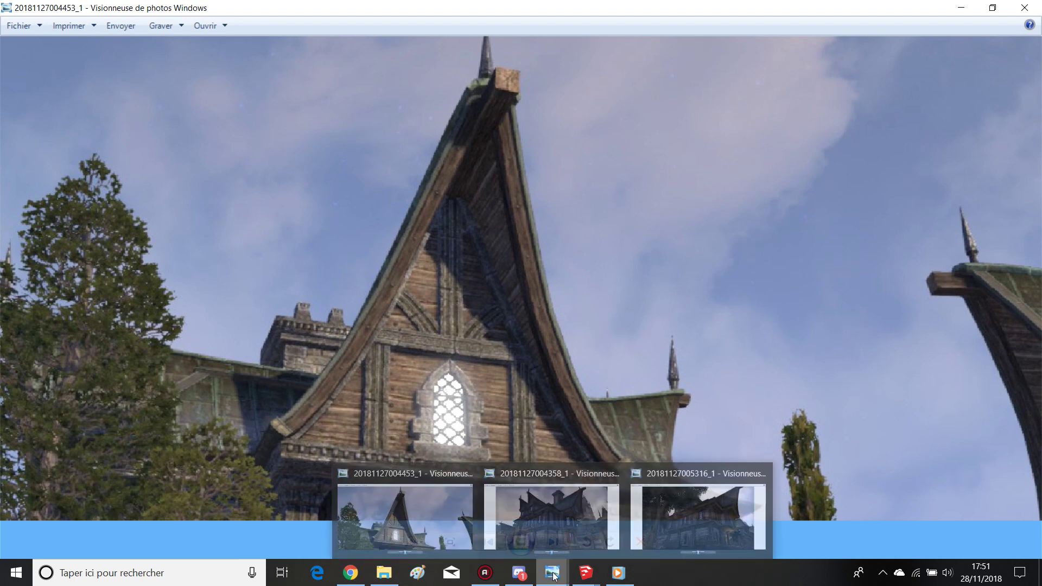
mouse_move(584, 572)
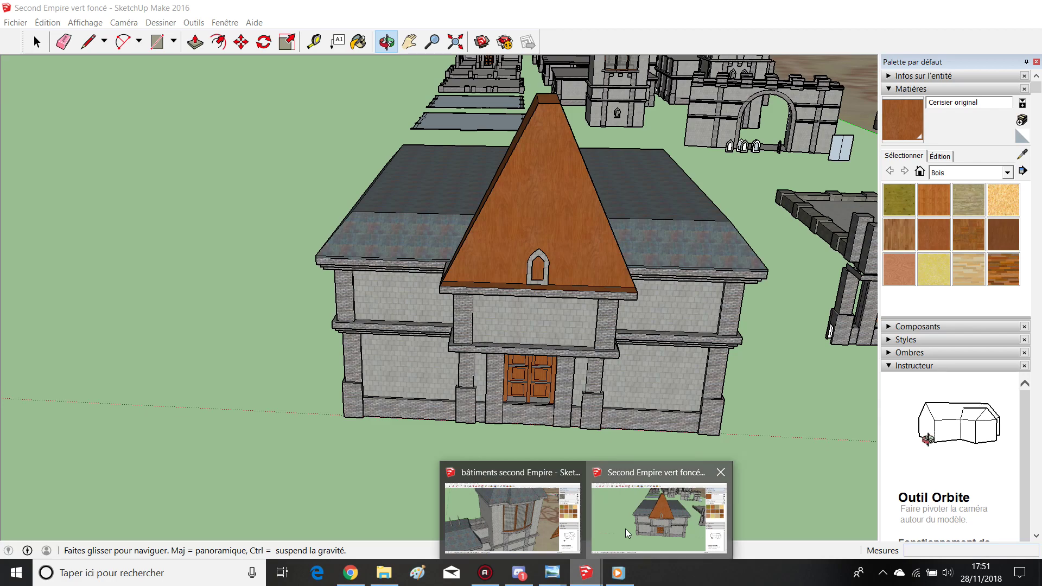
click(626, 529)
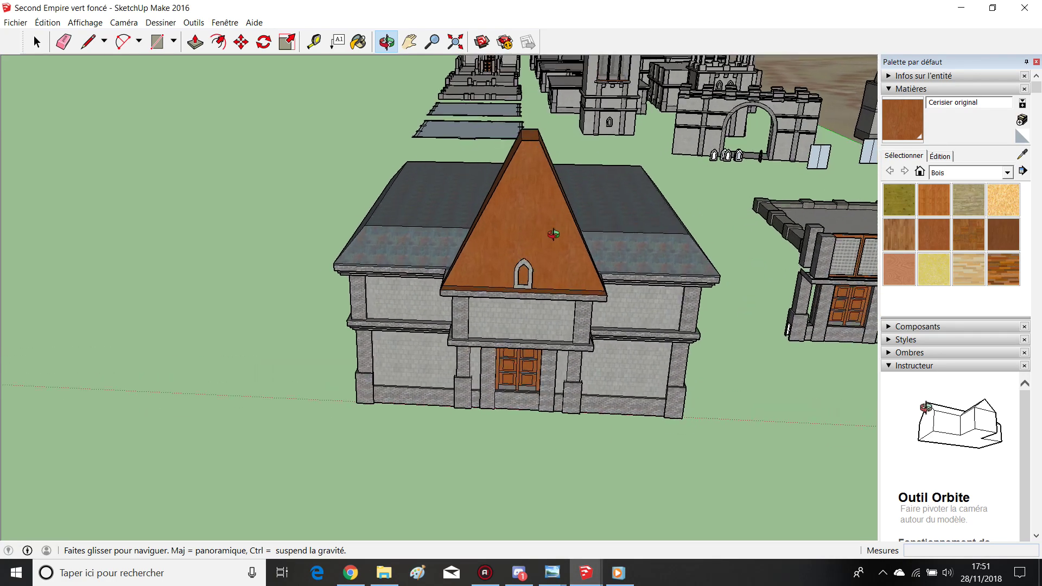
Zoom and orbit to a lower view of the house, checking the open reference photos.
scroll(550, 280, up, 3)
scroll(541, 320, down, 3)
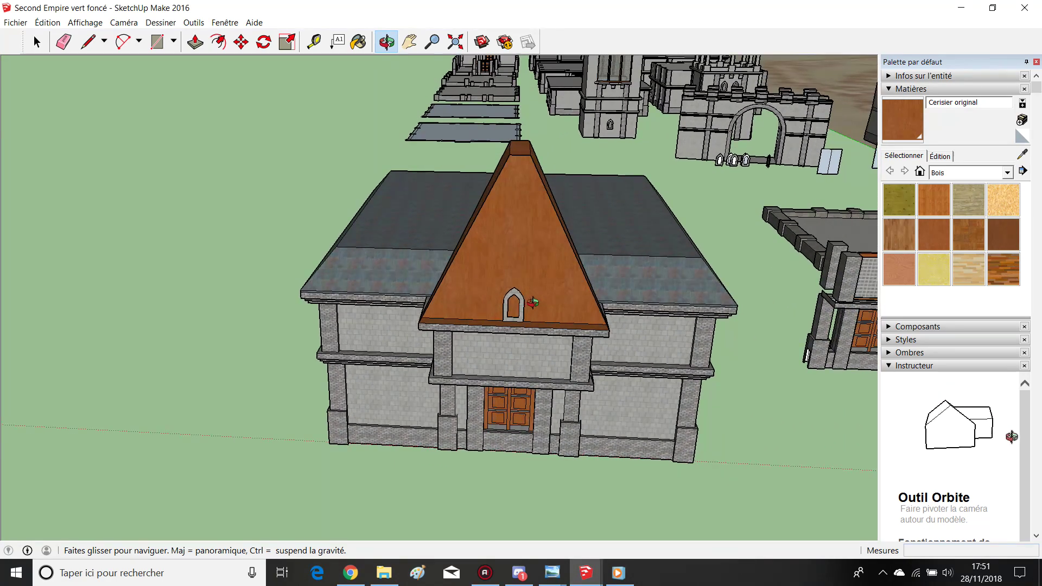
scroll(532, 303, down, 3)
scroll(529, 287, up, 3)
drag(529, 288, 526, 268)
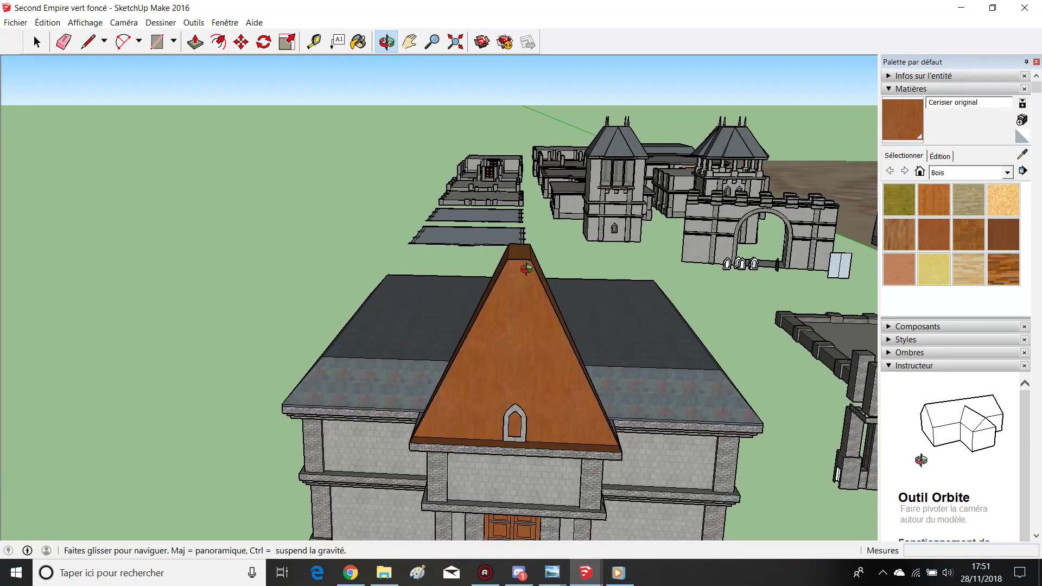
scroll(527, 474, up, 2)
scroll(527, 477, up, 2)
scroll(526, 483, up, 3)
scroll(535, 454, up, 3)
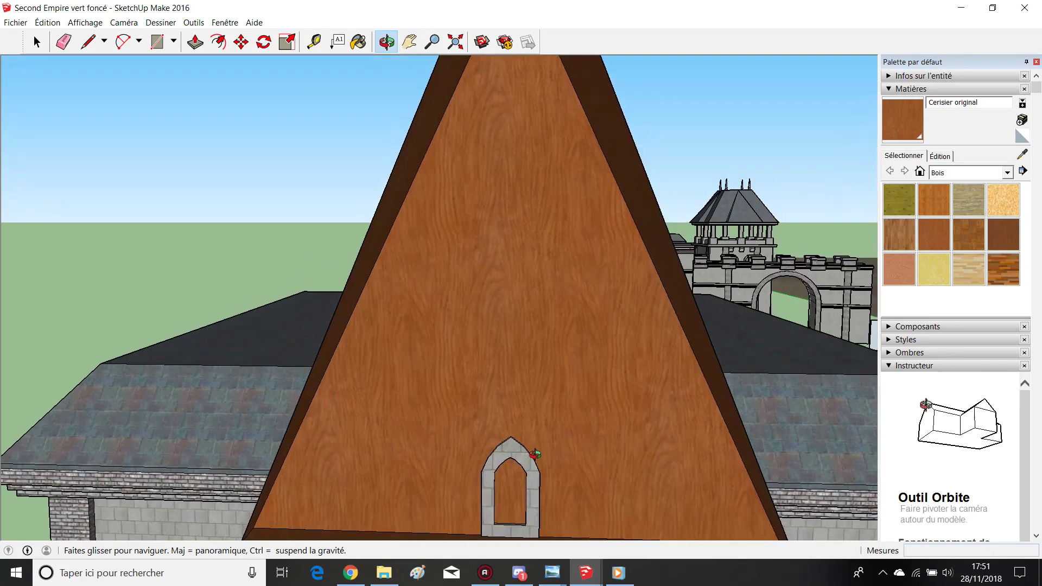
scroll(535, 453, down, 3)
scroll(523, 400, down, 2)
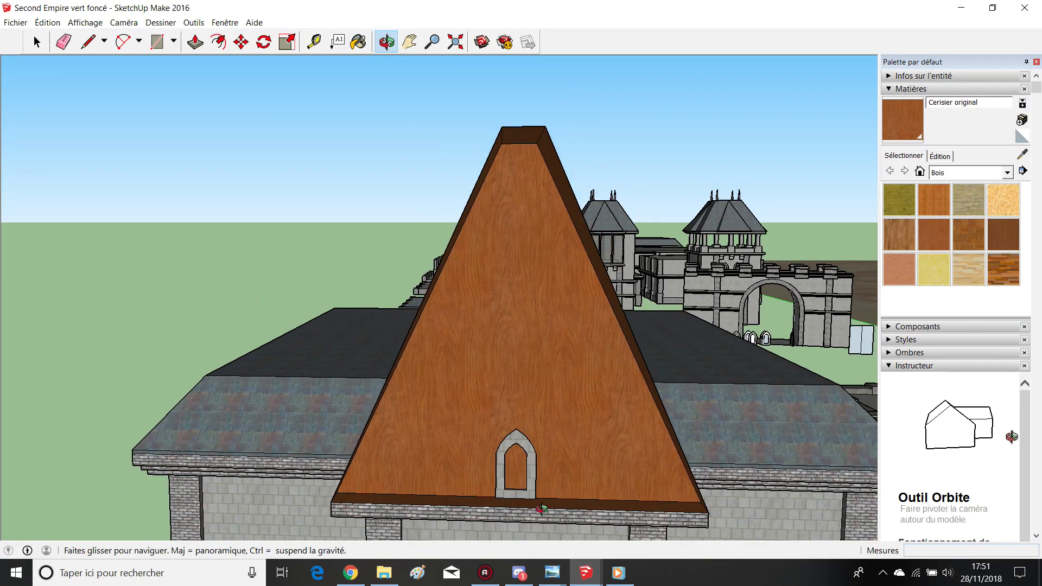
click(577, 580)
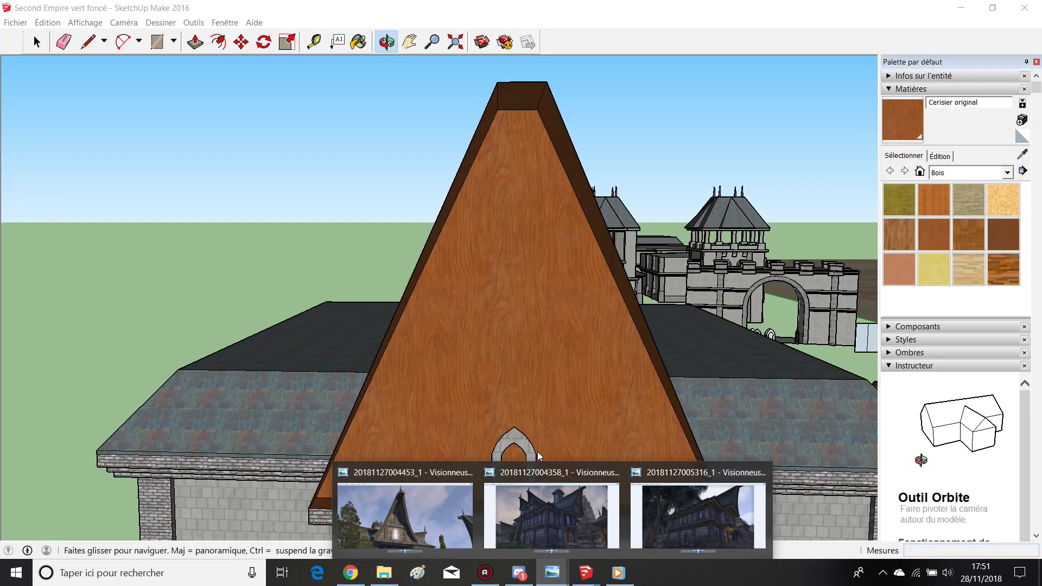
Orbit the camera to face the cherry gable straight on.
drag(529, 419, 523, 394)
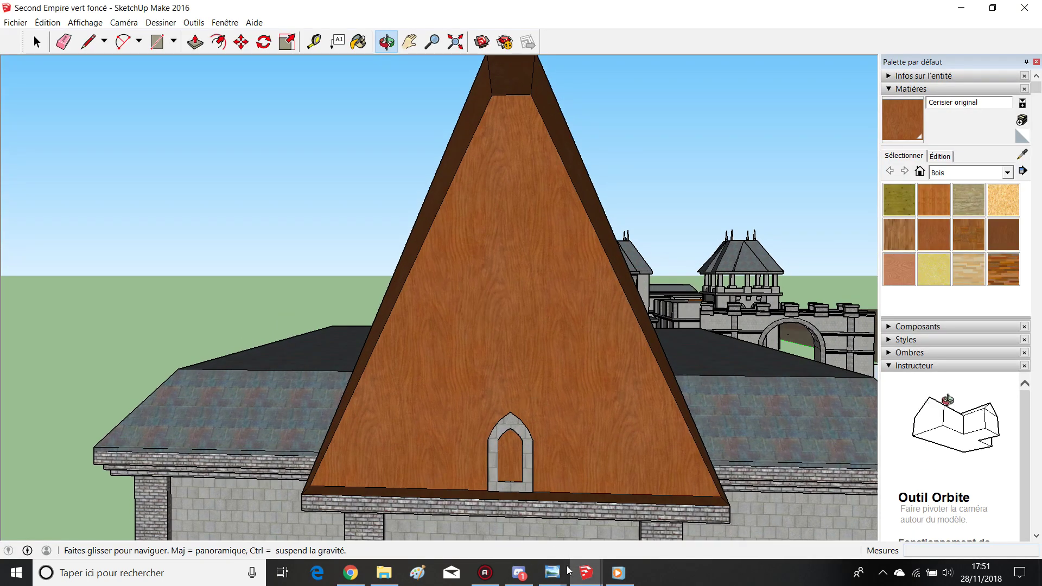
mouse_move(559, 472)
mouse_down()
mouse_move(563, 379)
mouse_move(576, 384)
mouse_up()
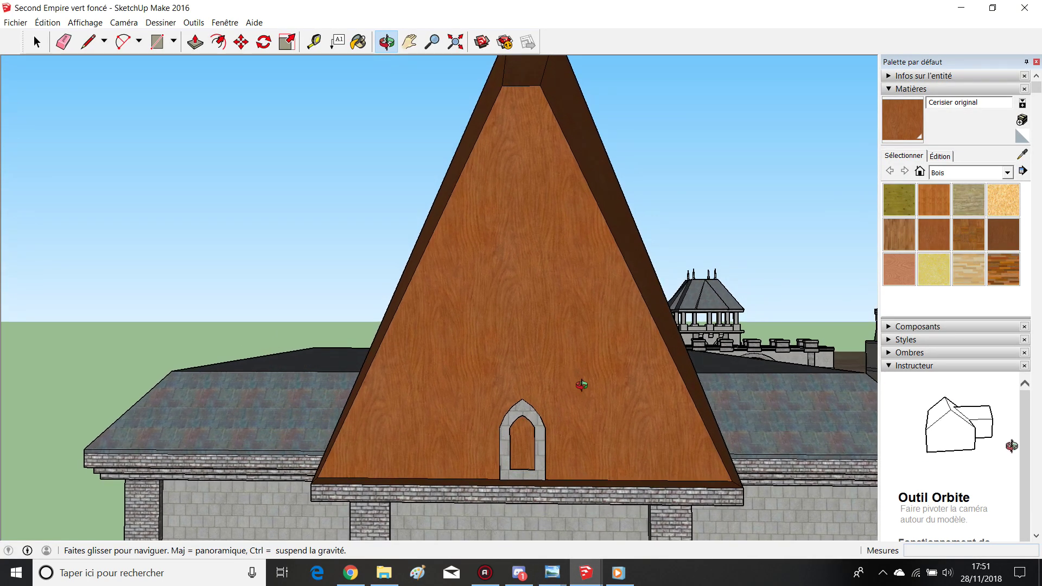
click(87, 41)
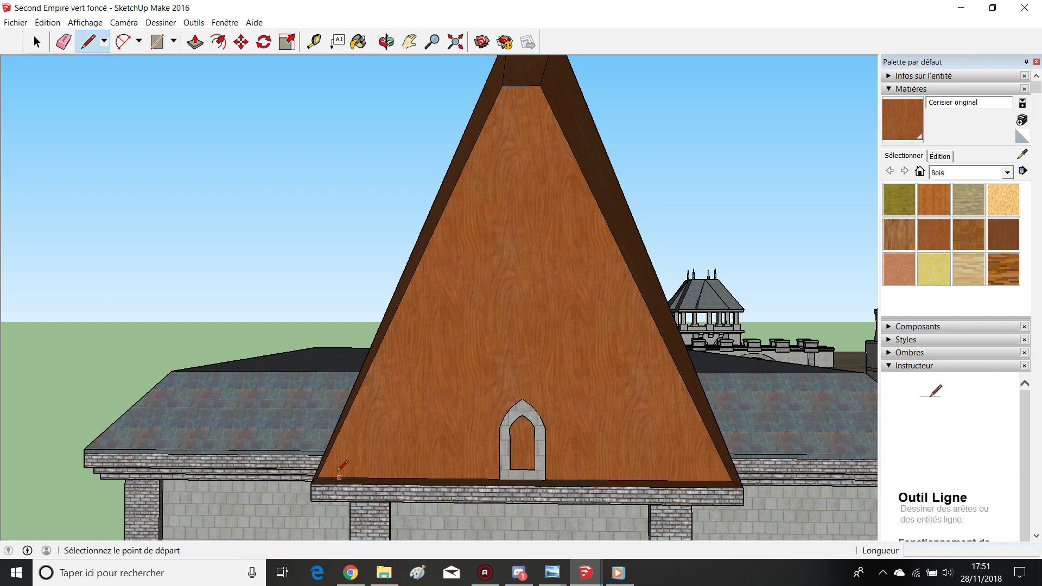
Start and cancel a line at the gable's lower-left corner.
scroll(332, 477, up, 1)
scroll(328, 477, up, 3)
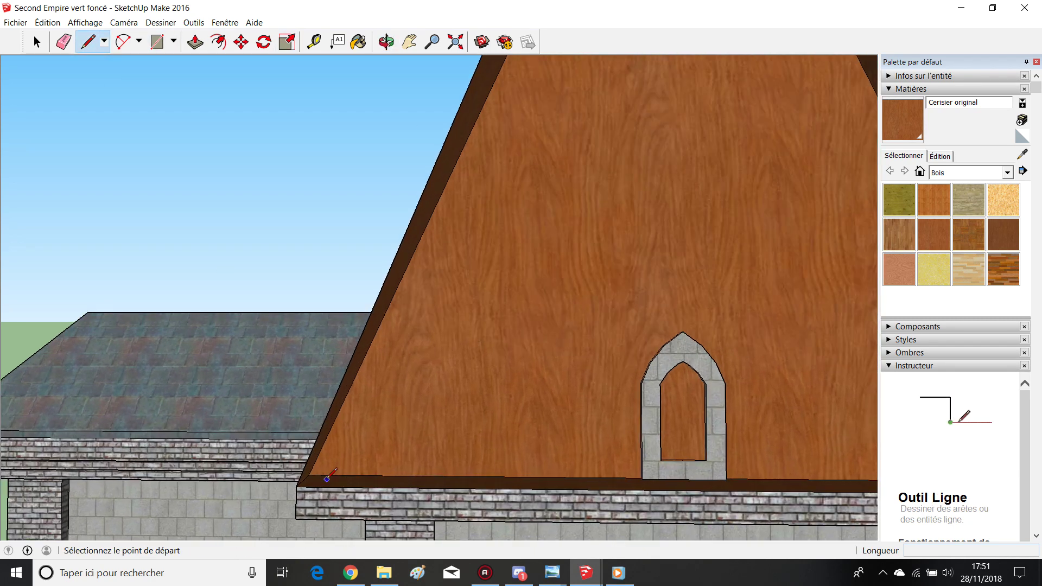
click(316, 472)
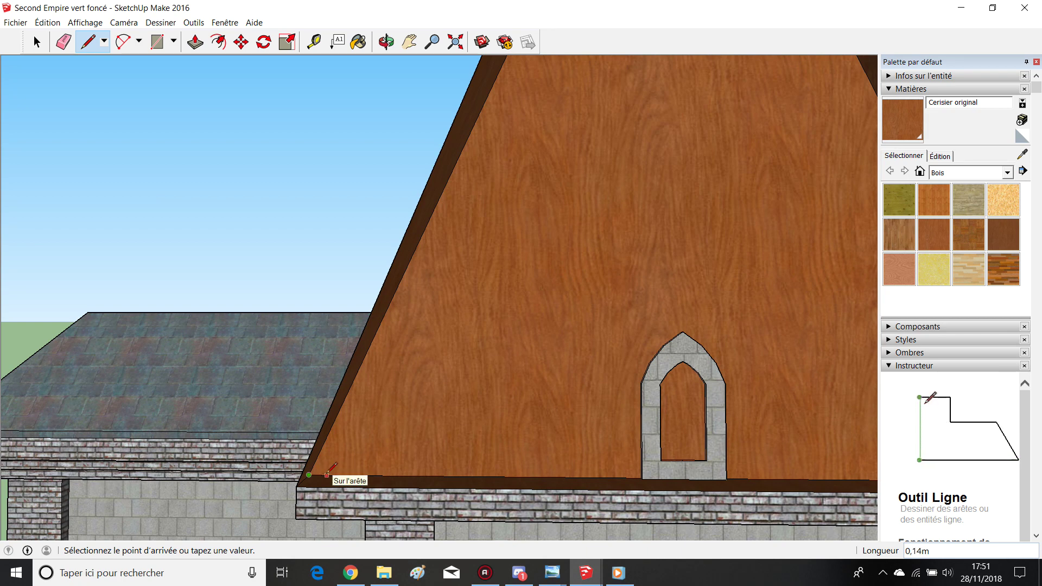
key(Escape)
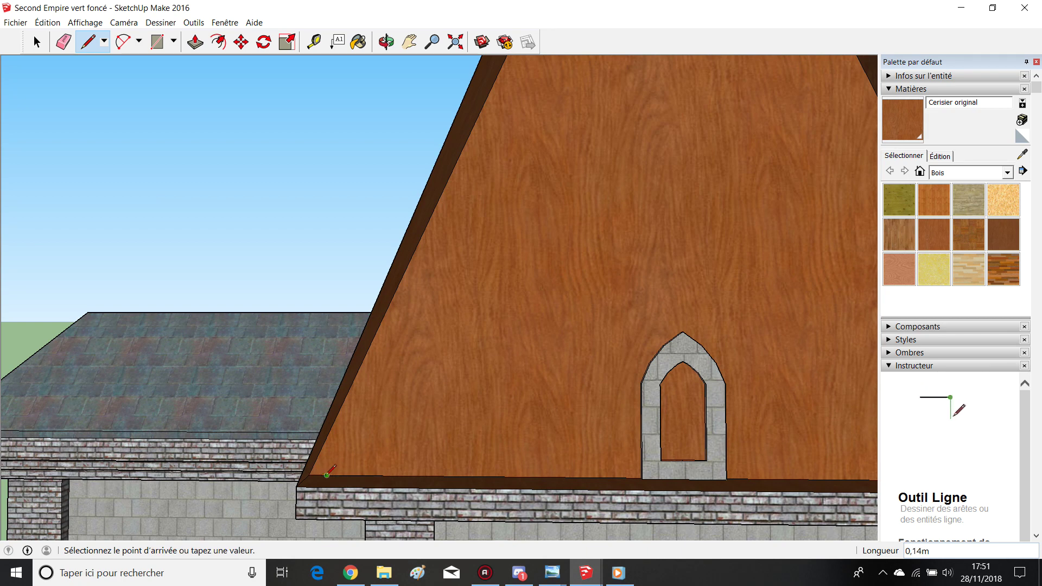
scroll(327, 473, down, 4)
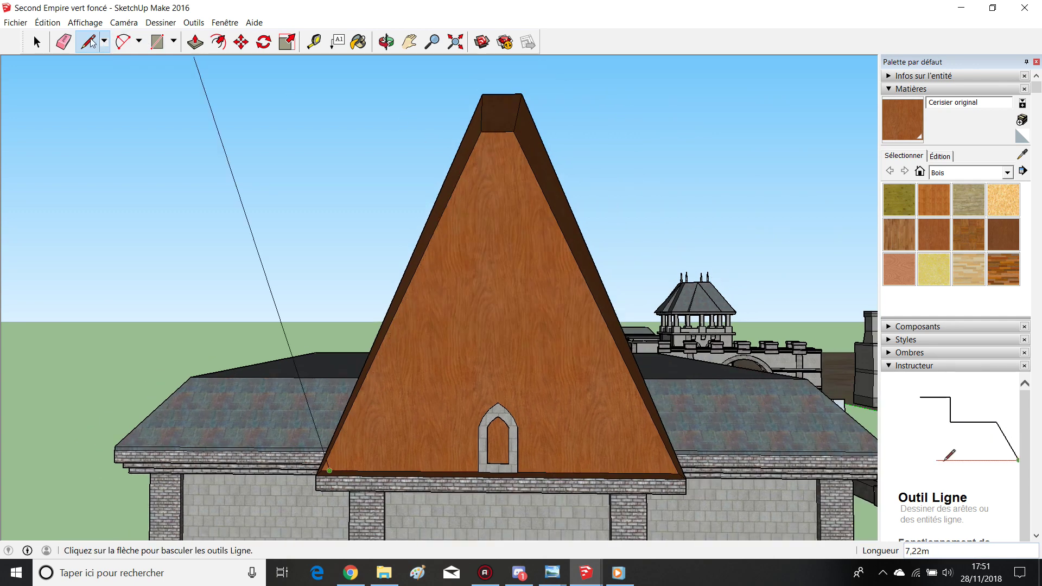
key(Escape)
scroll(474, 134, up, 2)
scroll(474, 134, up, 2)
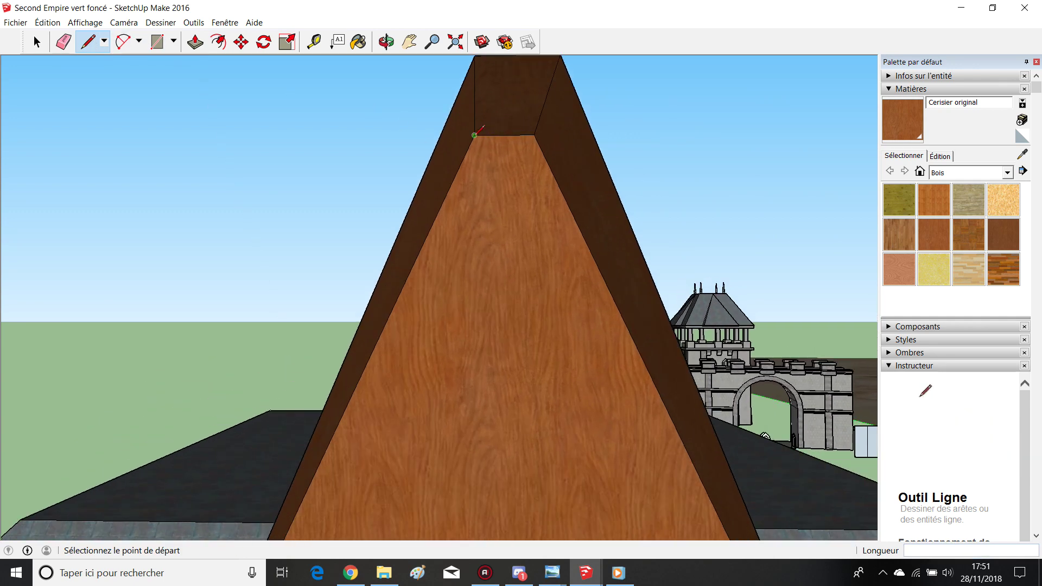
Draw an inset line from the gable's apex to a point just below it.
click(475, 135)
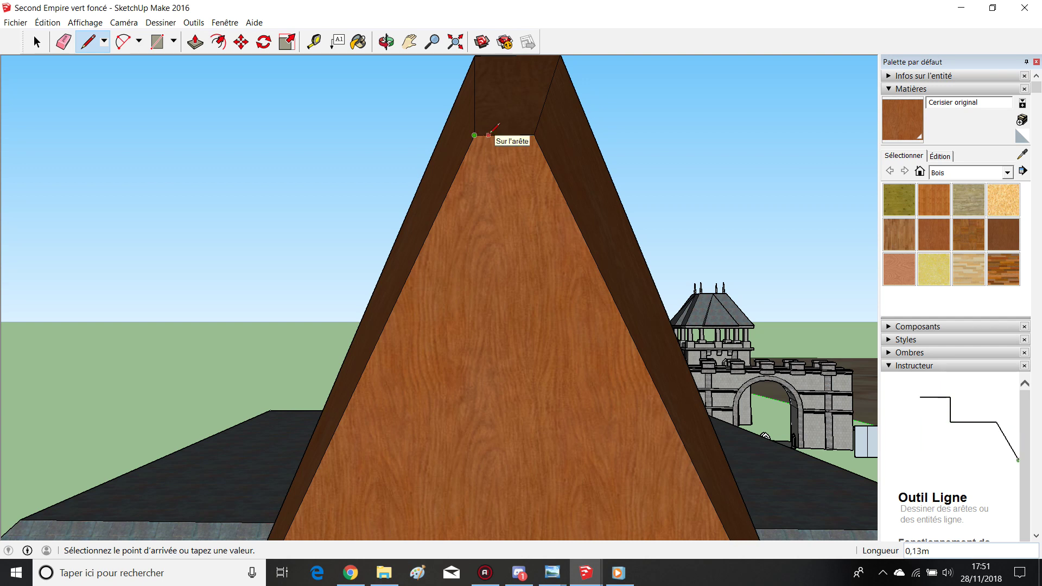
click(484, 158)
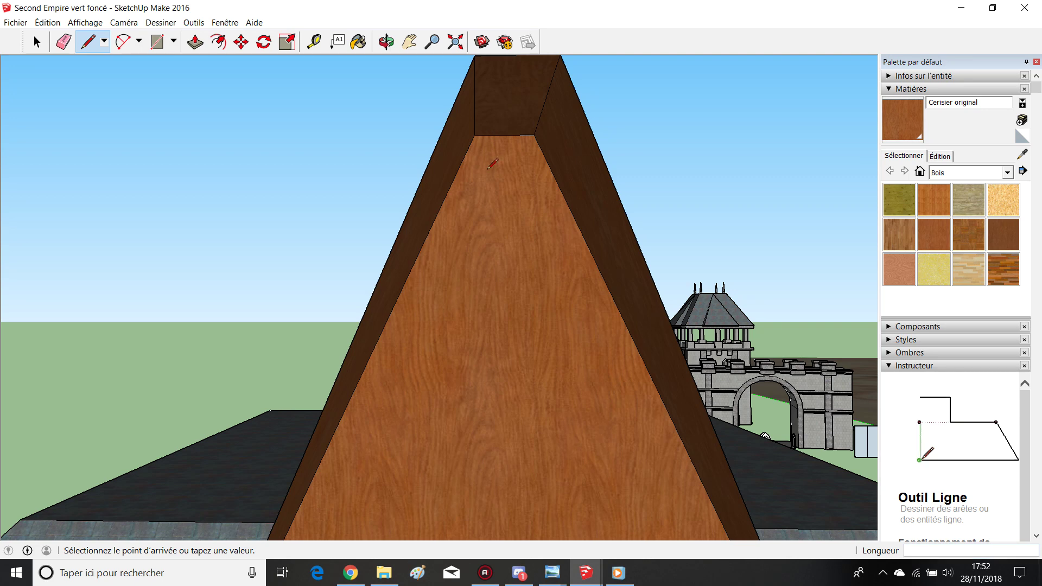
scroll(462, 209, down, 4)
scroll(462, 210, down, 1)
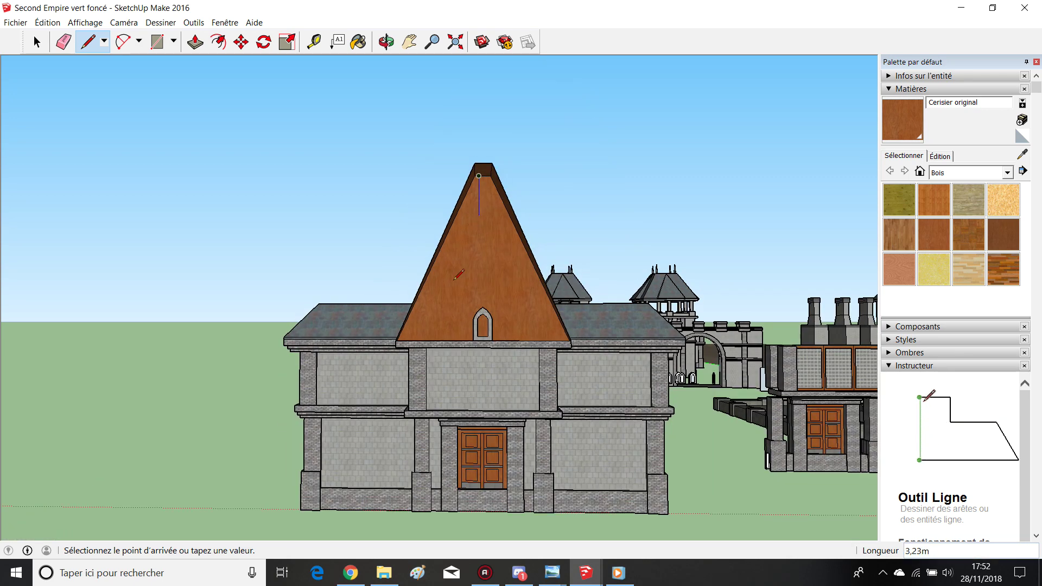
scroll(400, 332, up, 2)
scroll(400, 332, up, 2)
scroll(400, 333, up, 2)
scroll(390, 342, up, 2)
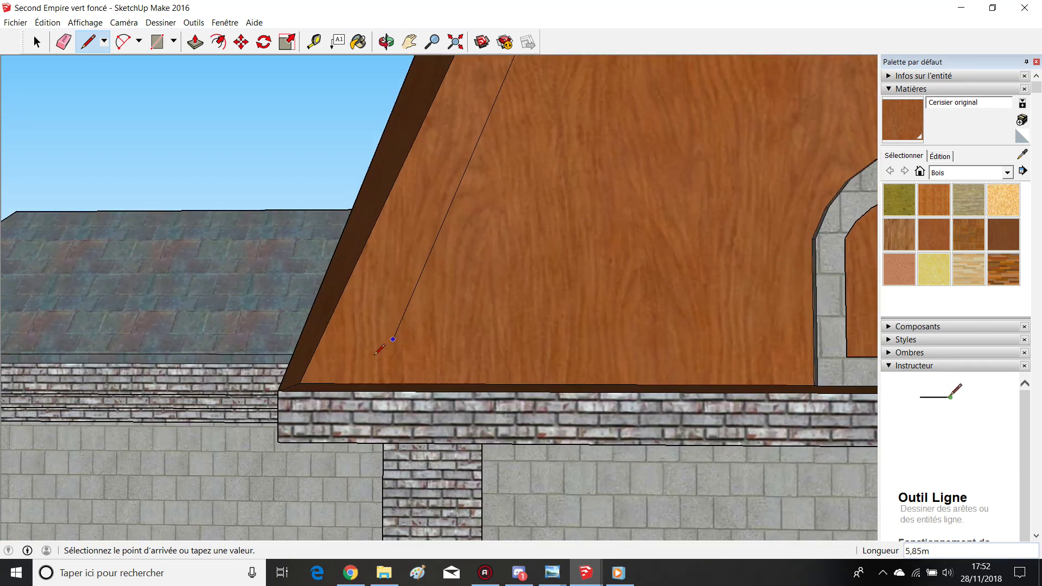
scroll(382, 354, up, 1)
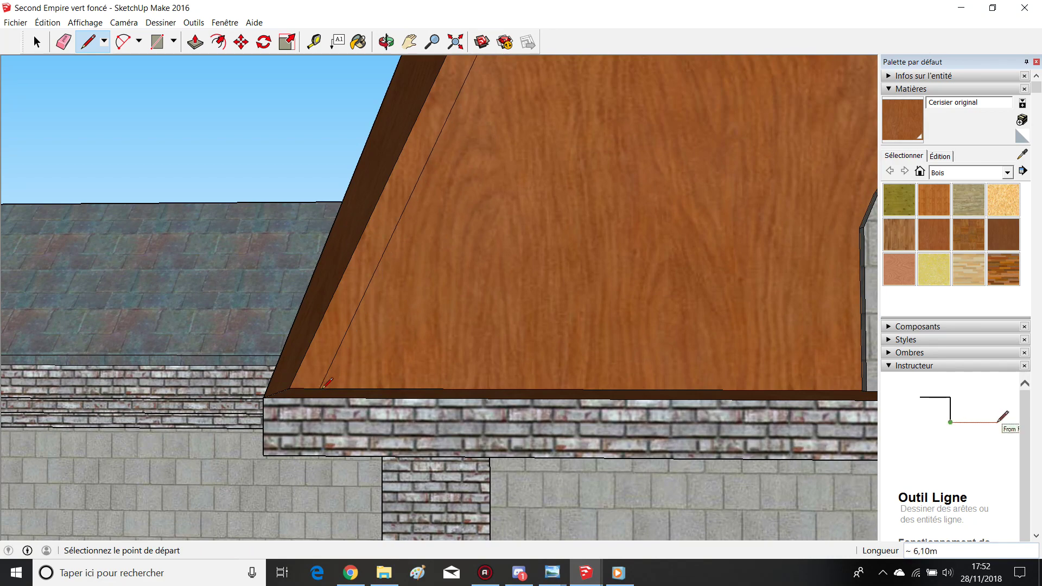
scroll(309, 323, down, 2)
scroll(336, 353, down, 2)
scroll(350, 368, down, 1)
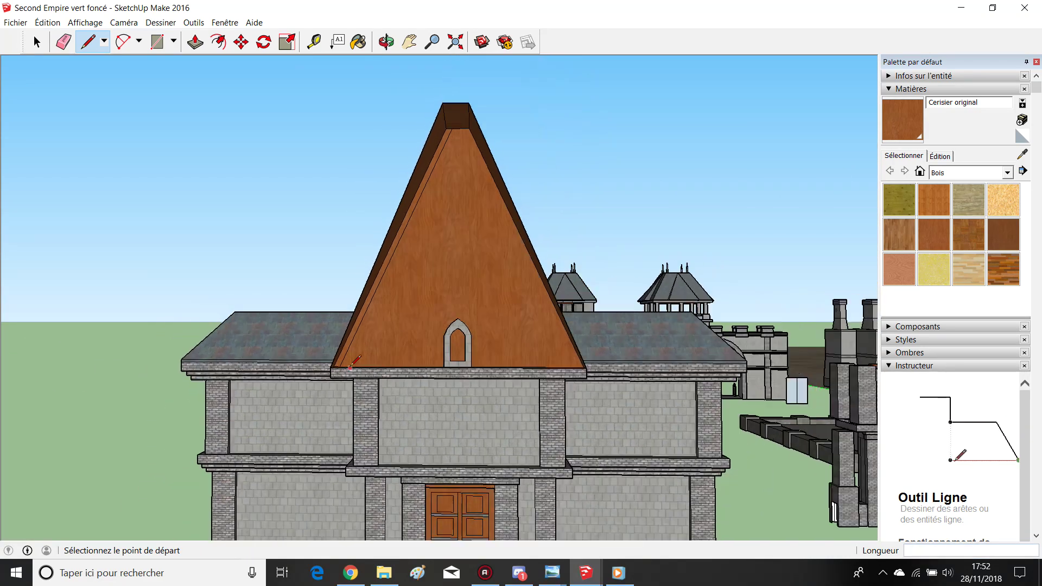
scroll(467, 138, up, 2)
scroll(467, 136, up, 2)
scroll(467, 131, up, 1)
Draw the remaining inset lines from the apex and lower-right corner, parallel to the slopes.
click(467, 130)
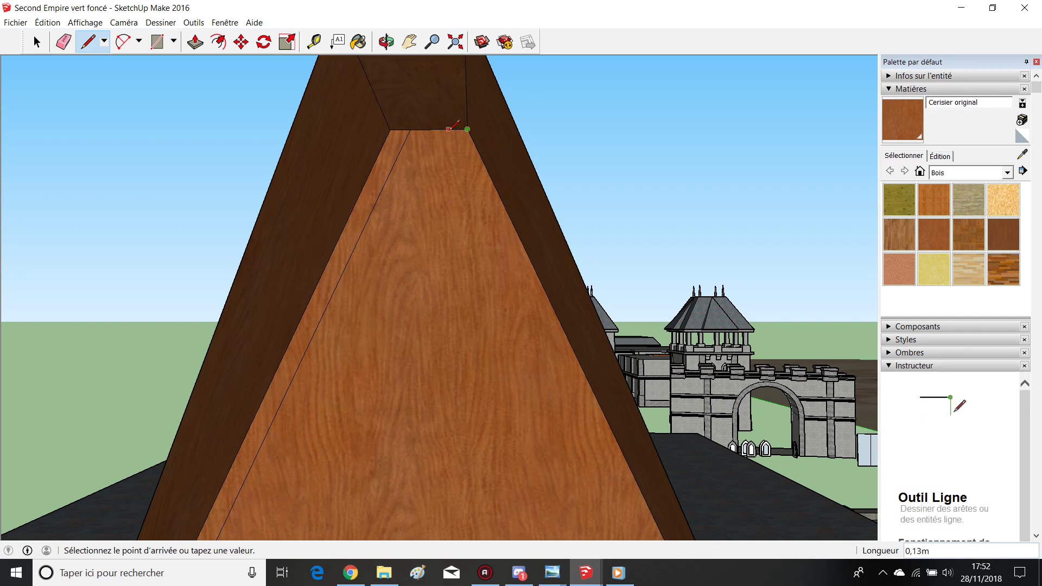
scroll(447, 130, down, 1)
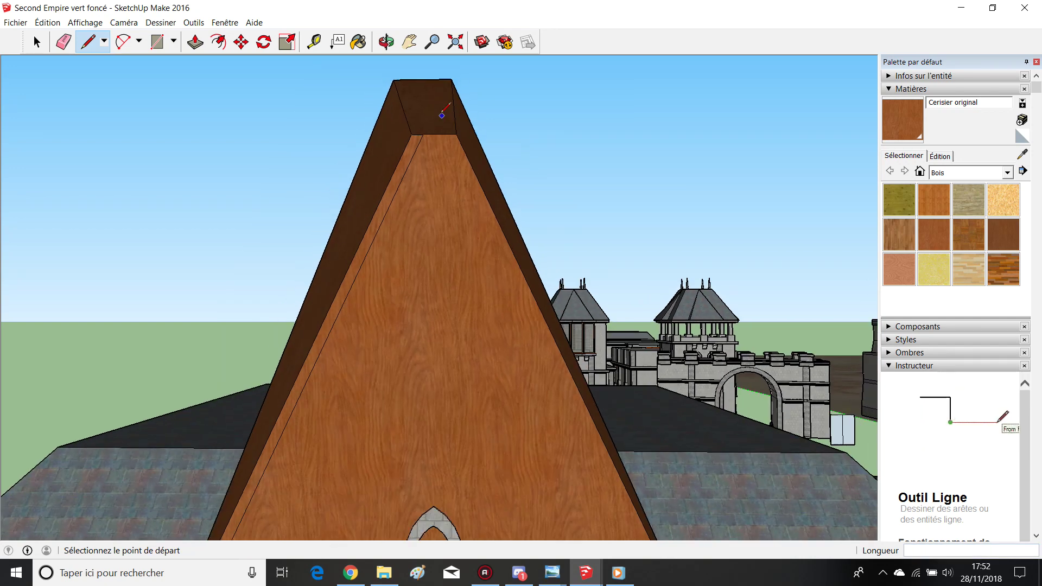
scroll(446, 131, down, 1)
scroll(451, 135, down, 1)
scroll(527, 378, up, 2)
scroll(608, 420, up, 2)
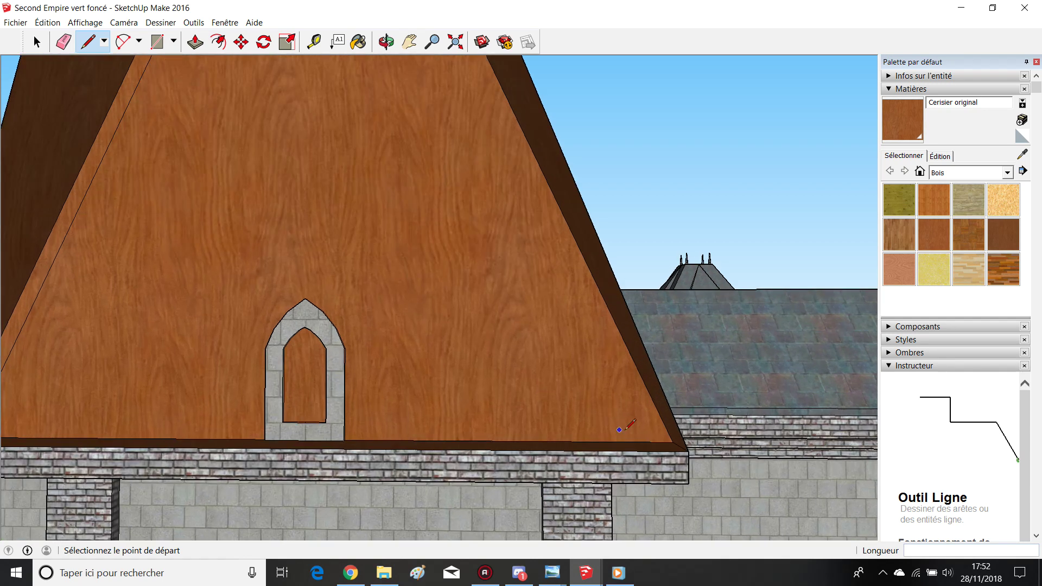
scroll(667, 437, up, 1)
click(678, 443)
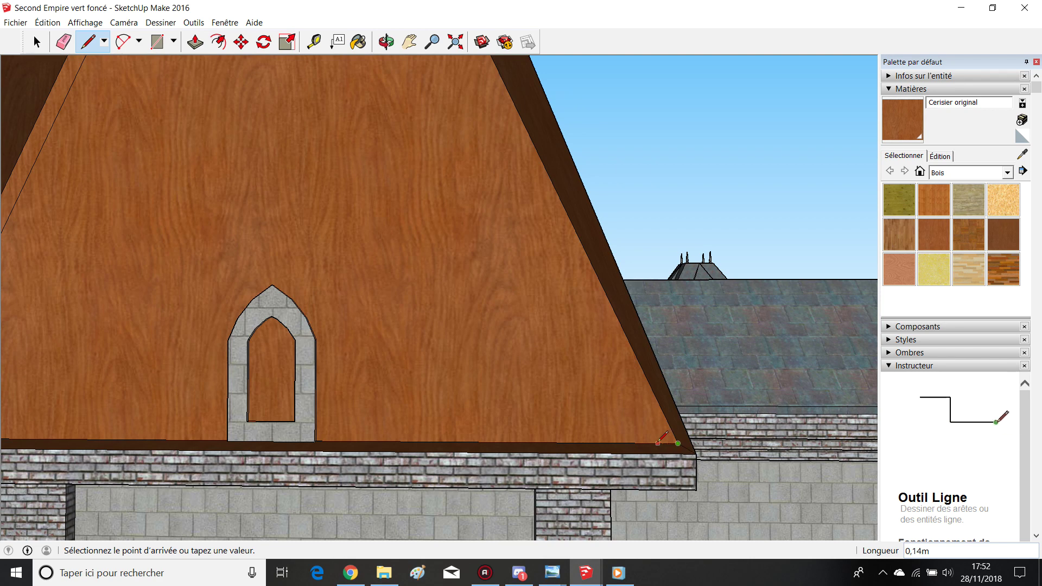
scroll(663, 439, down, 3)
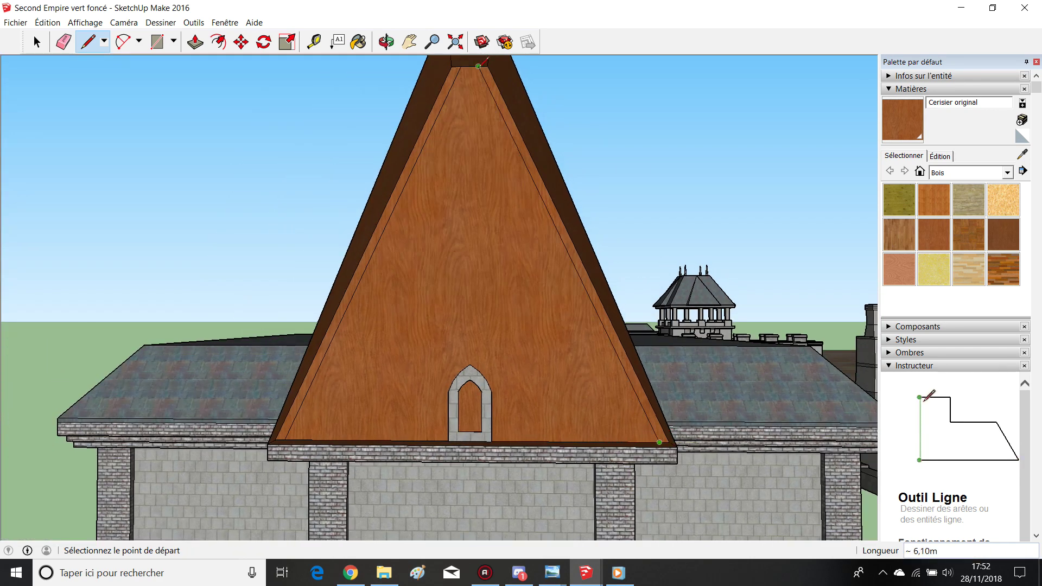
click(1020, 156)
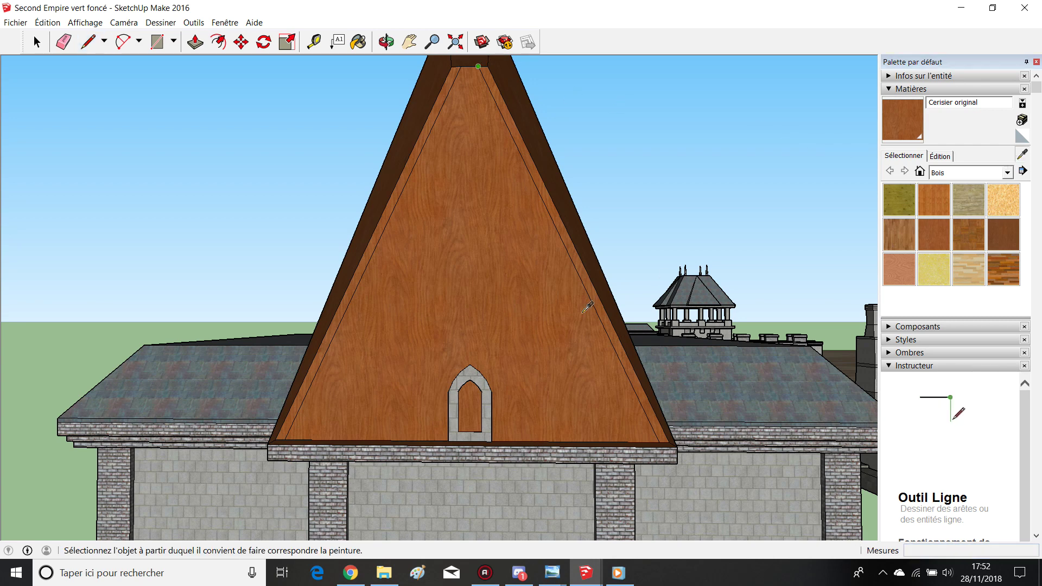
Sample the grey 8x8 cement block material, then zoom into the reference gable photo.
click(481, 381)
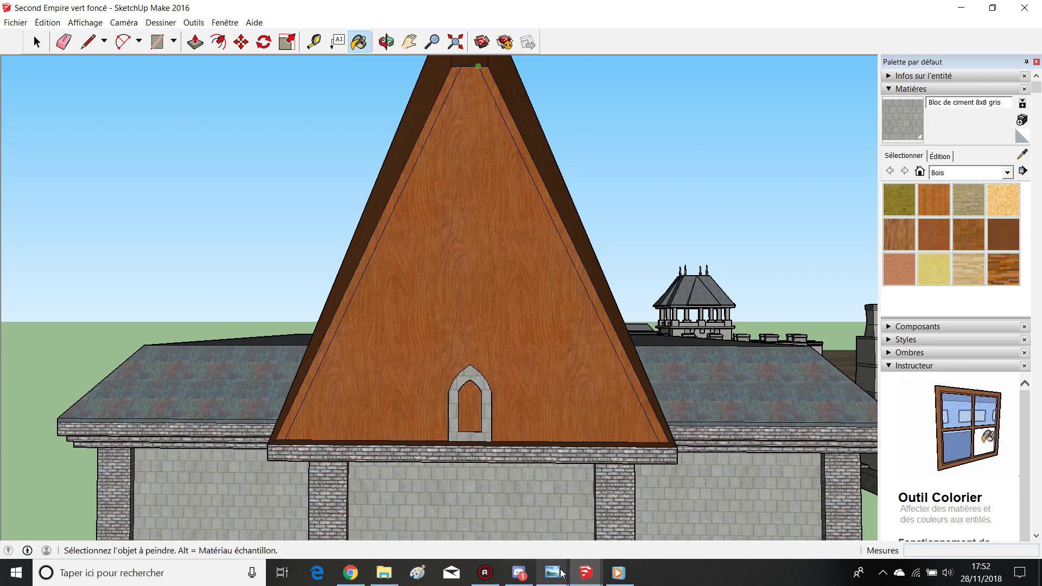
mouse_move(552, 572)
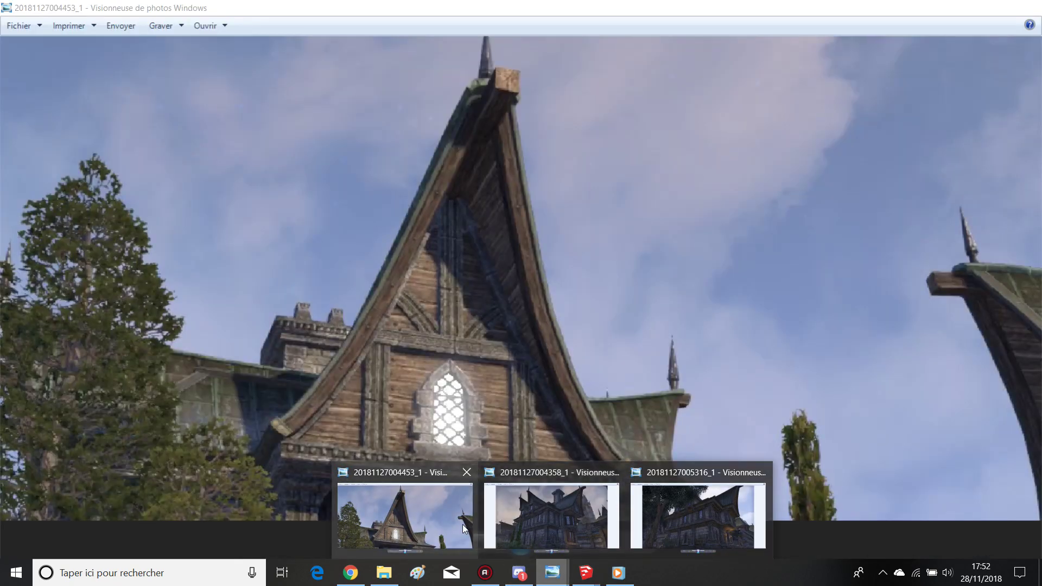
click(464, 529)
scroll(504, 341, up, 2)
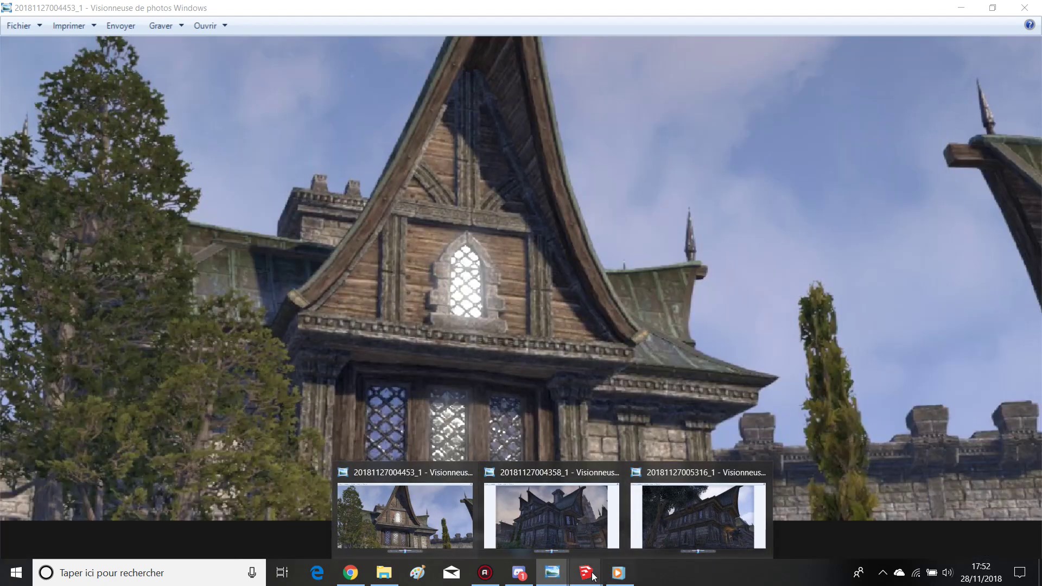
mouse_move(585, 572)
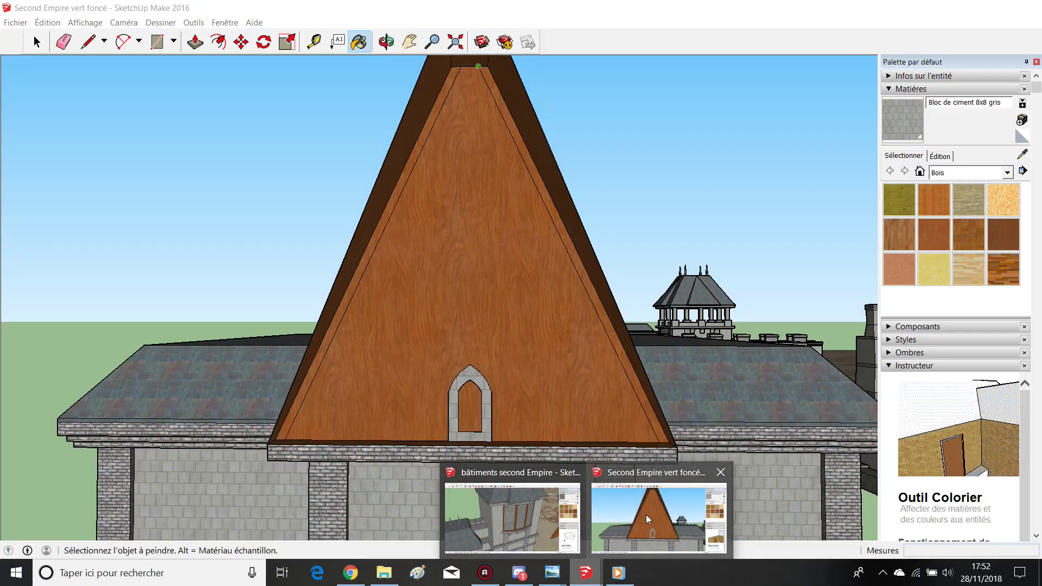
click(646, 515)
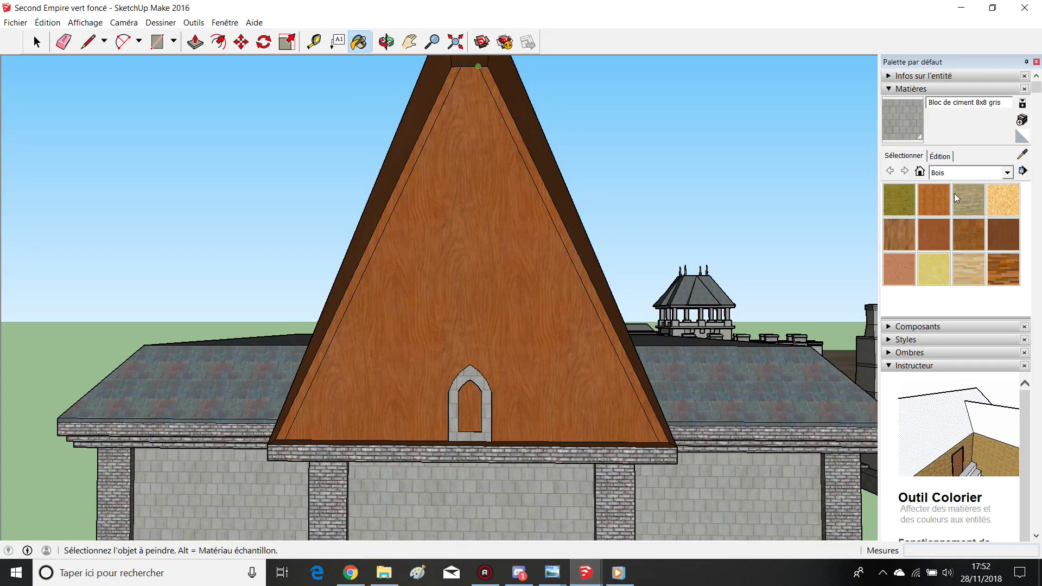
Sample Brique aspect vieilli and paint the right and left sloping border strips with it.
click(1023, 155)
click(634, 488)
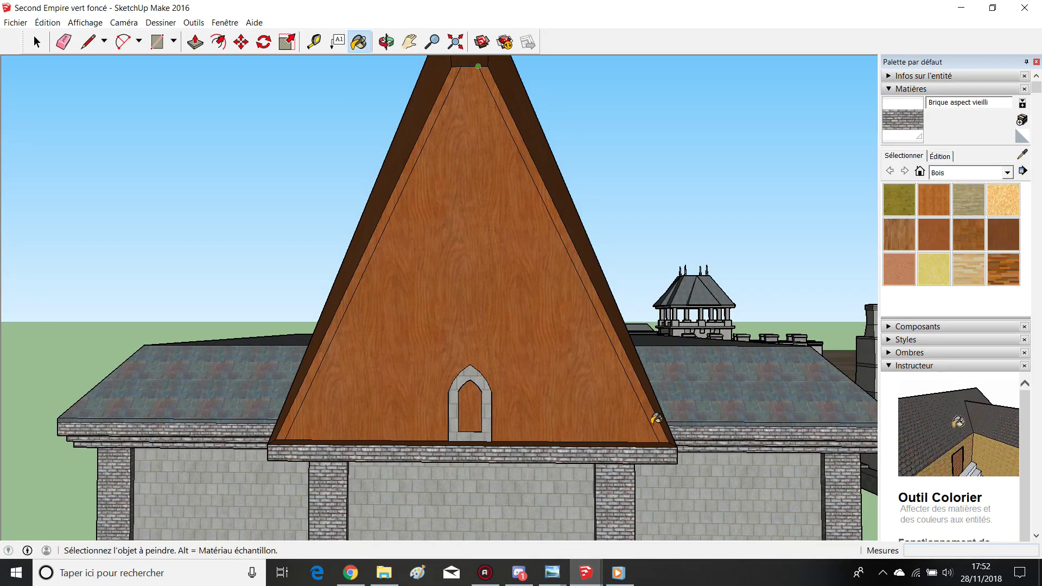
click(650, 416)
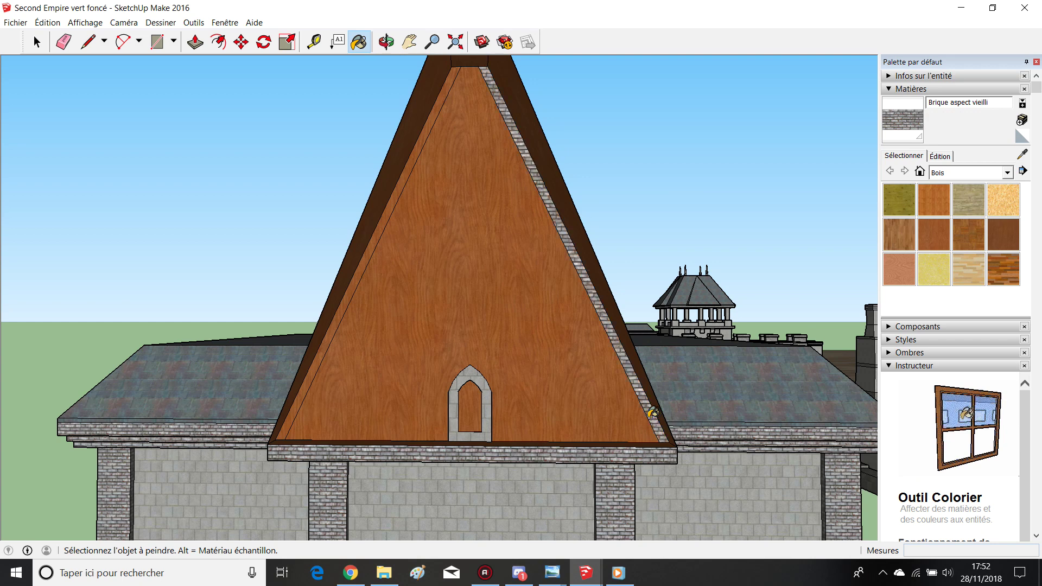
click(408, 164)
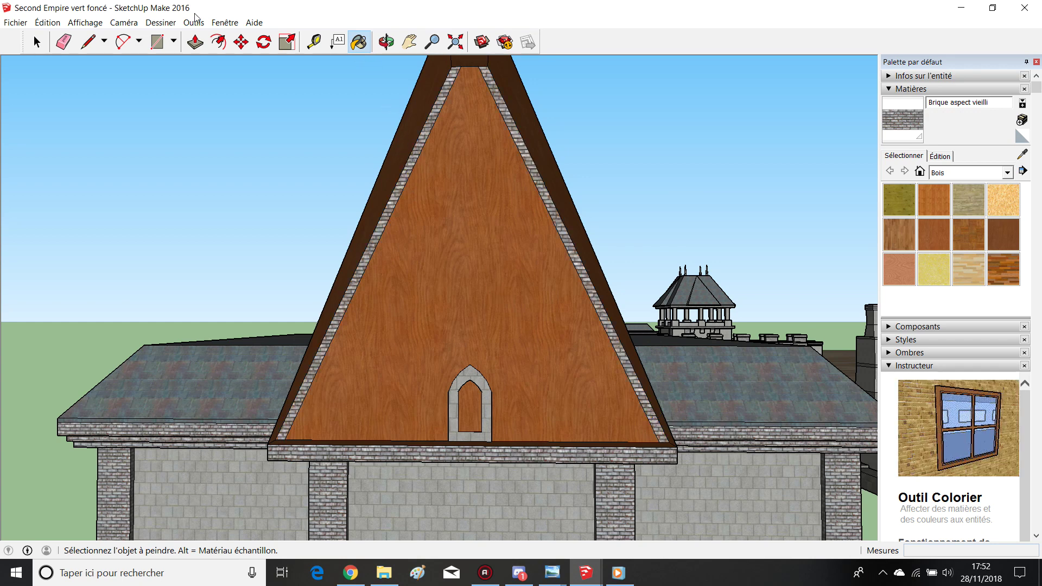
Orbit the view to face the gable more squarely.
click(195, 42)
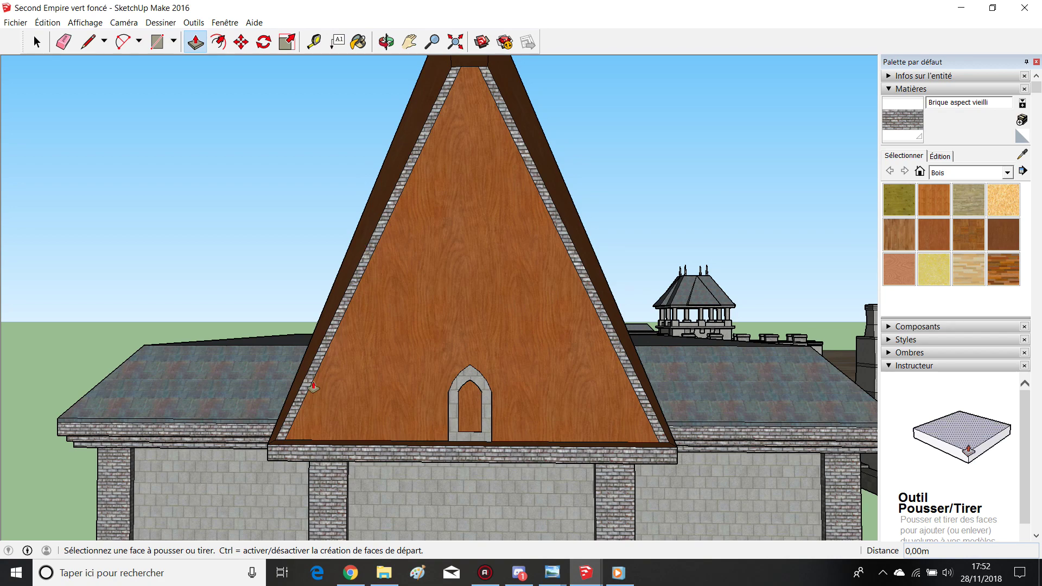
scroll(300, 421, up, 2)
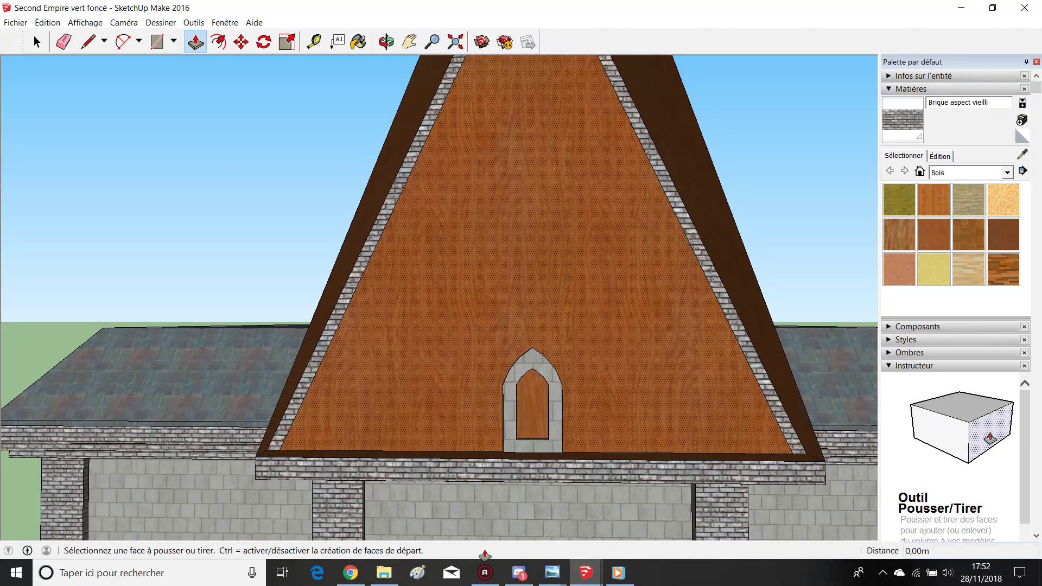
click(585, 573)
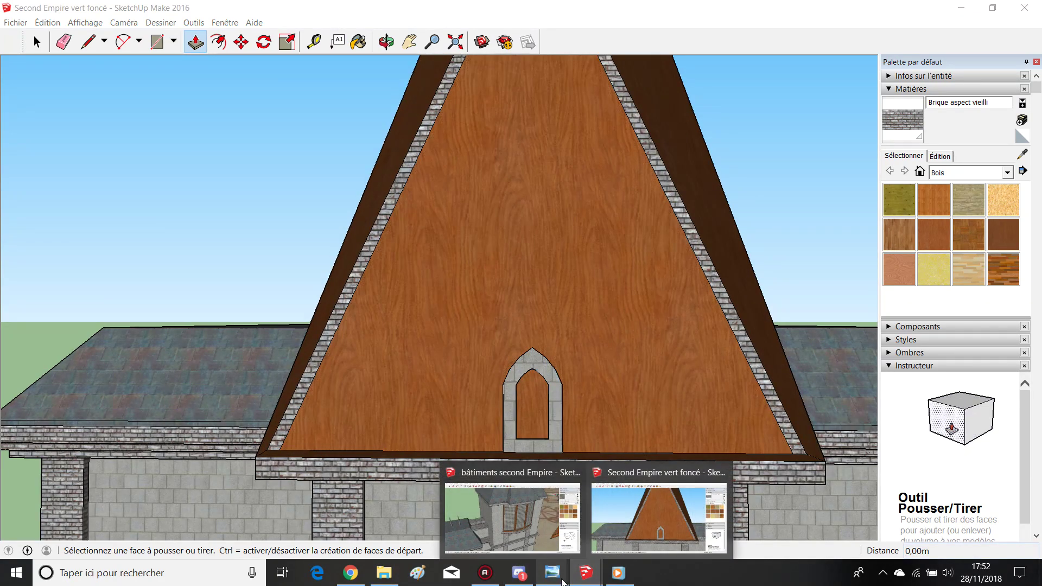
mouse_move(552, 572)
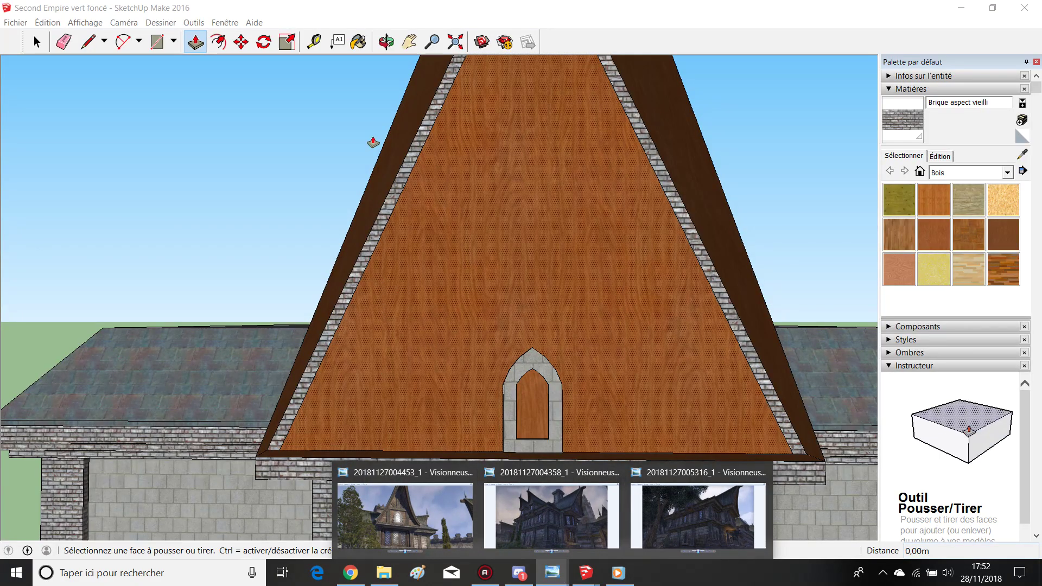
click(385, 41)
mouse_move(467, 255)
mouse_down()
mouse_move(520, 294)
mouse_move(512, 341)
mouse_move(515, 331)
mouse_move(556, 351)
mouse_move(545, 358)
mouse_up()
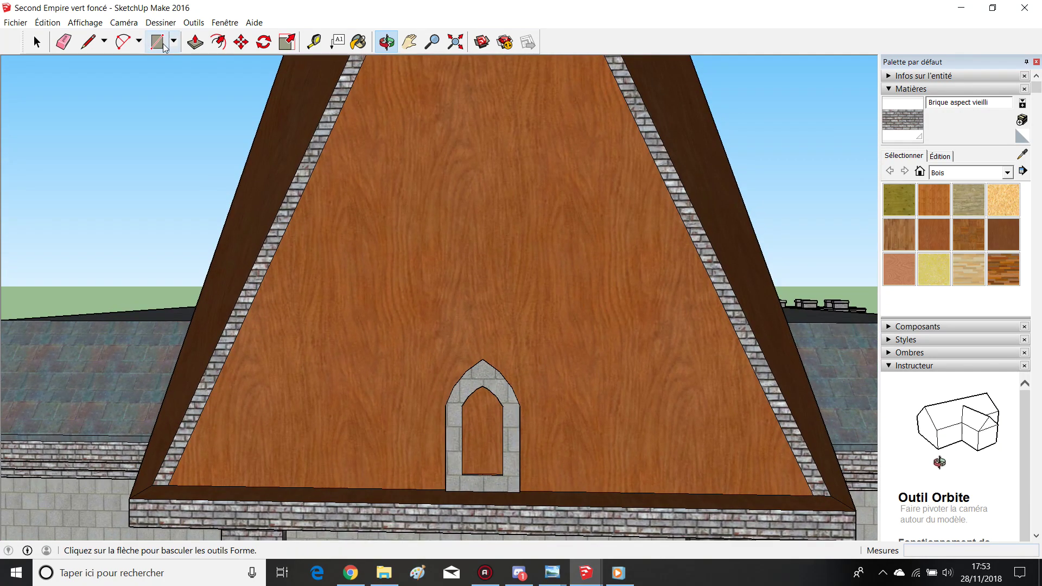
Draw two horizontal lines across the gable to outline the band.
click(88, 41)
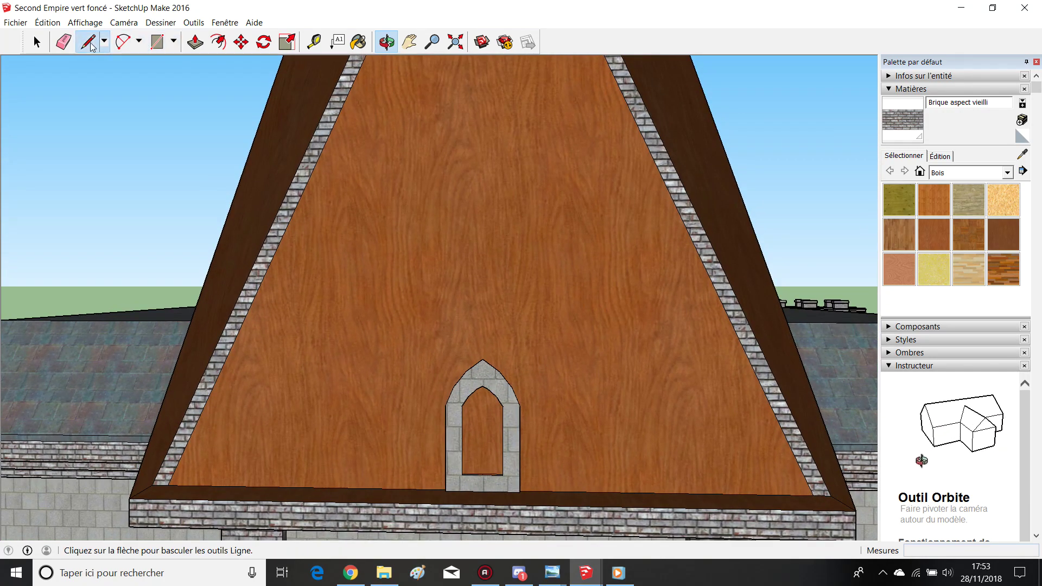
click(233, 345)
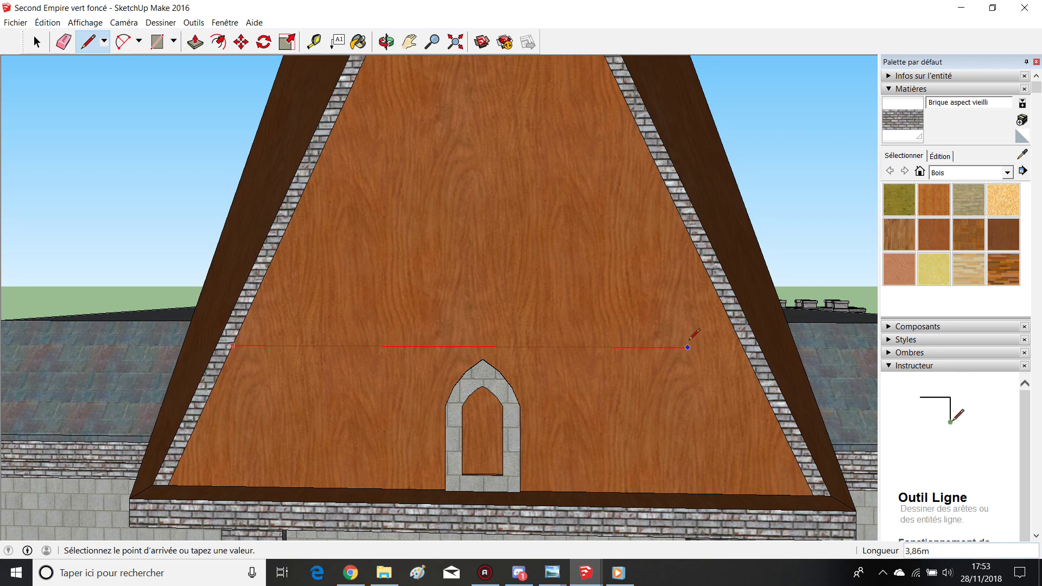
click(743, 347)
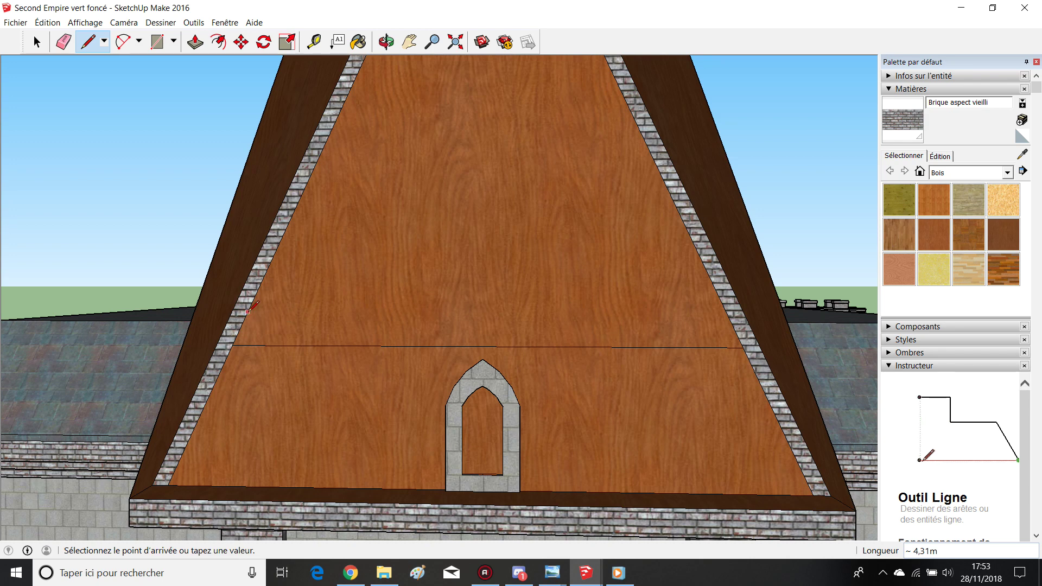
click(728, 313)
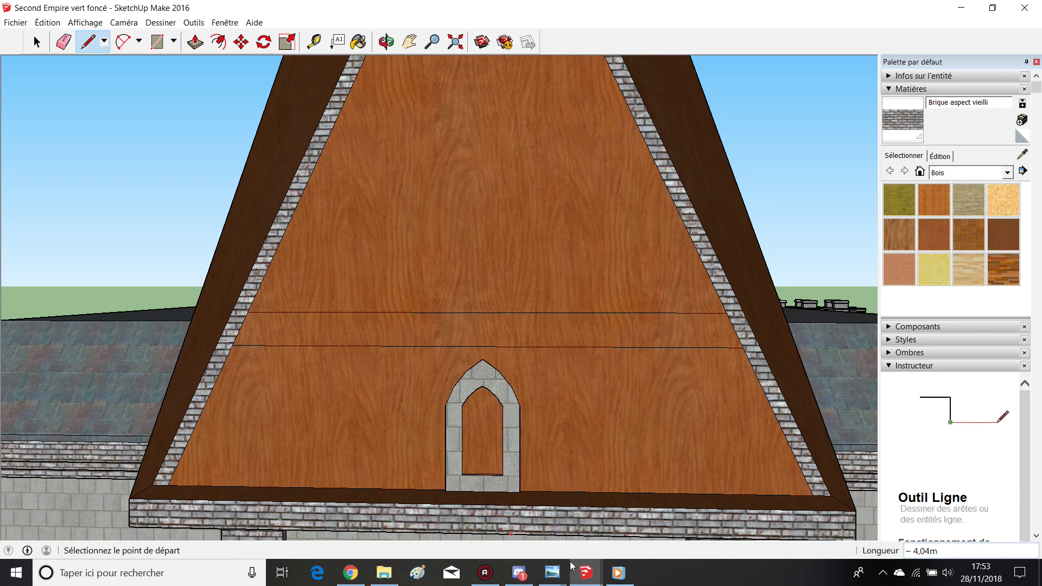
mouse_move(552, 573)
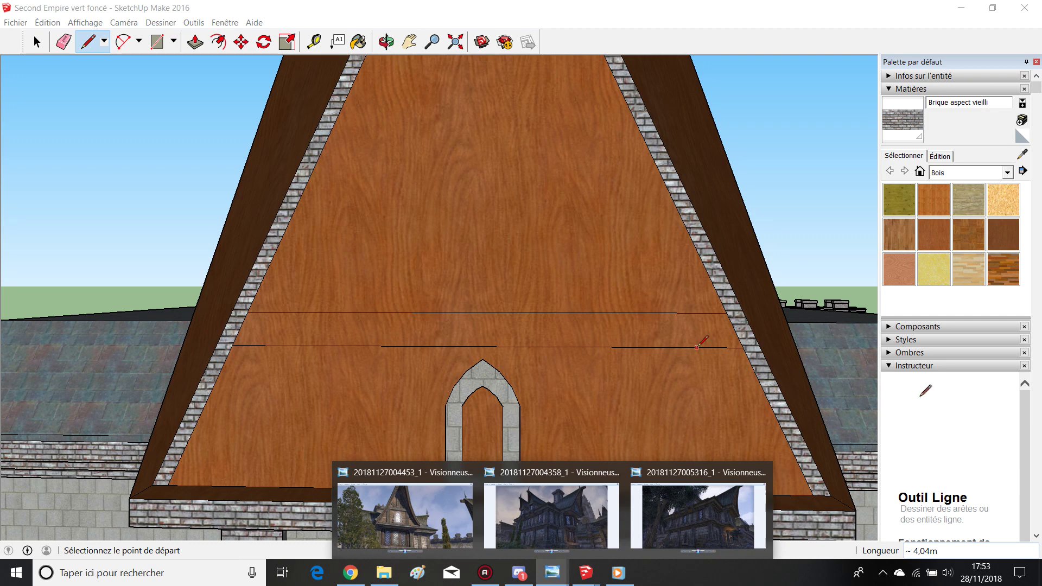
Draw two vertical lines from the band down to the base, outlining the right pilaster.
click(697, 346)
scroll(693, 485, down, 1)
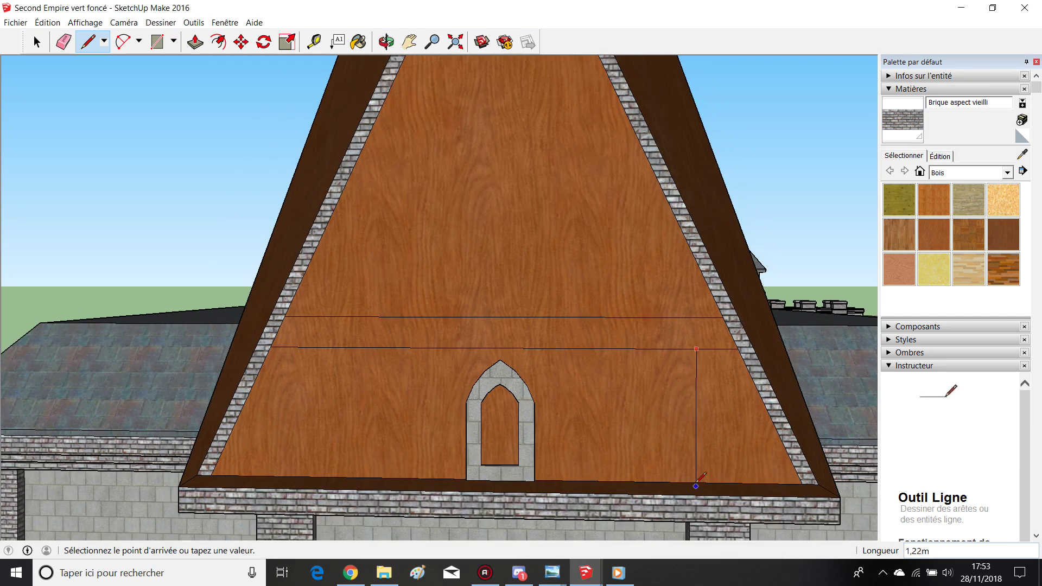
click(696, 481)
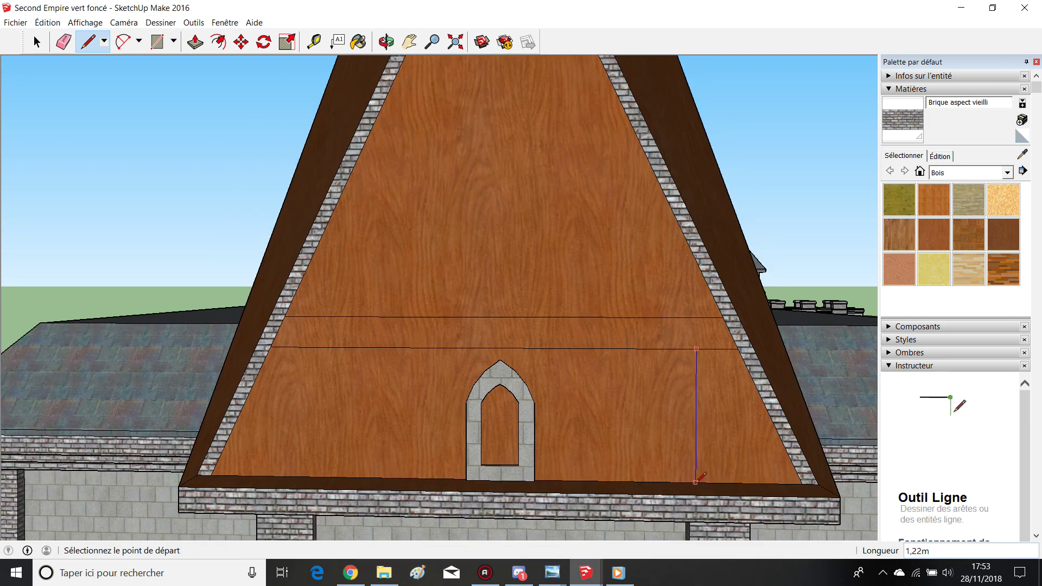
click(736, 482)
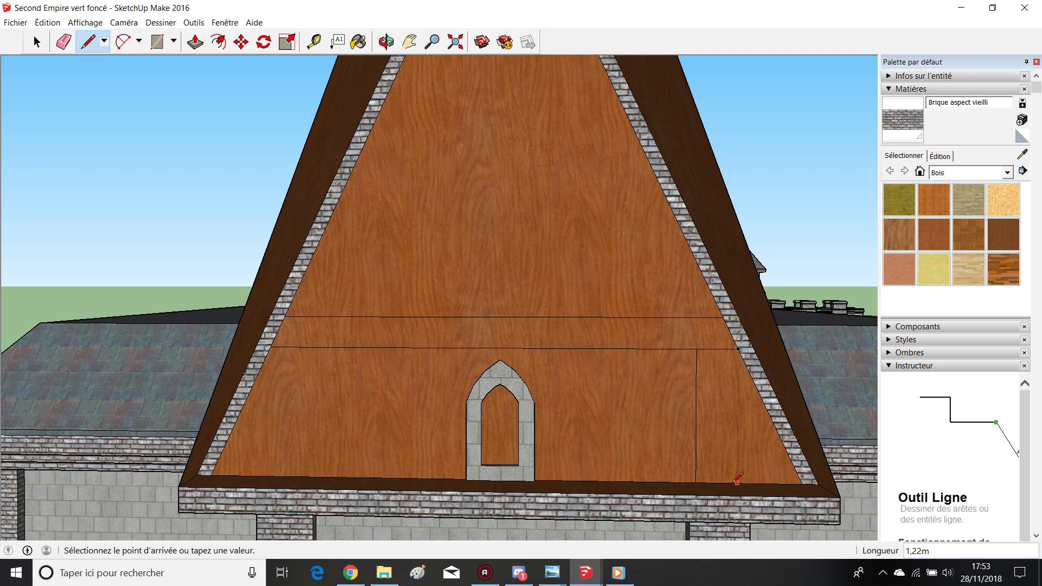
click(739, 349)
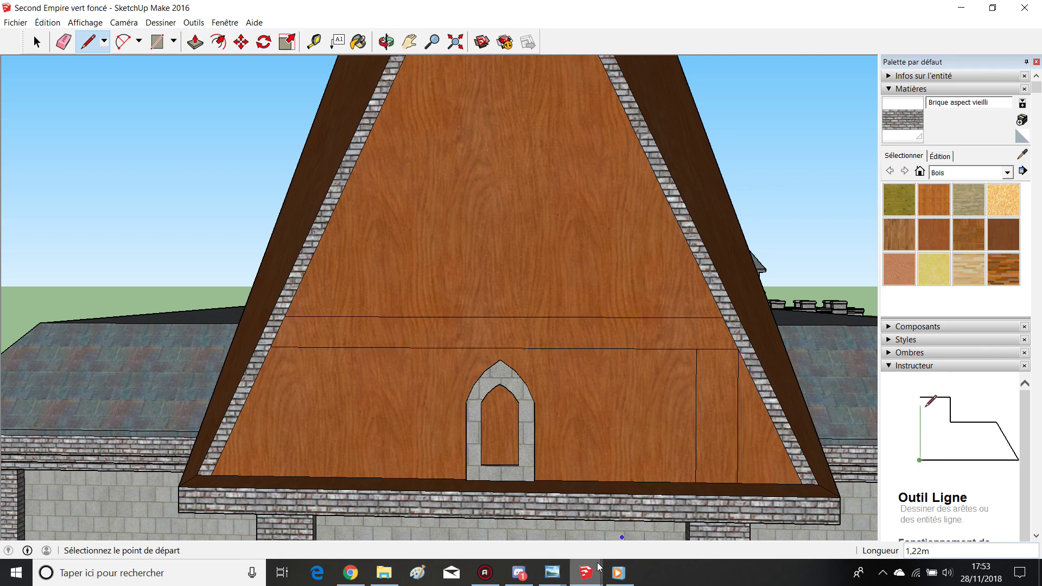
mouse_move(552, 572)
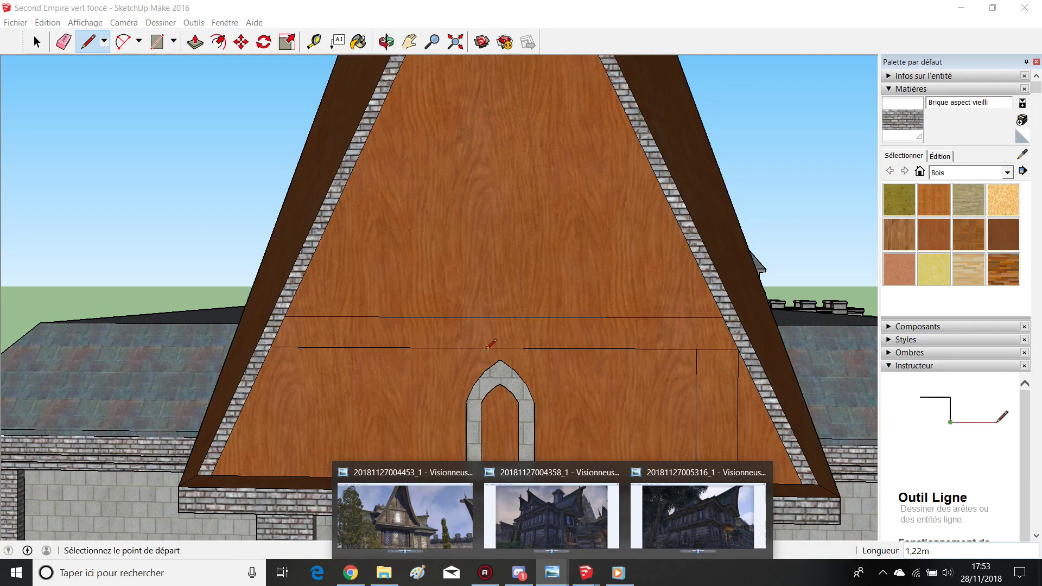
Draw the left pilaster's vertical edge below the band, discarding a stray diagonal line.
click(157, 42)
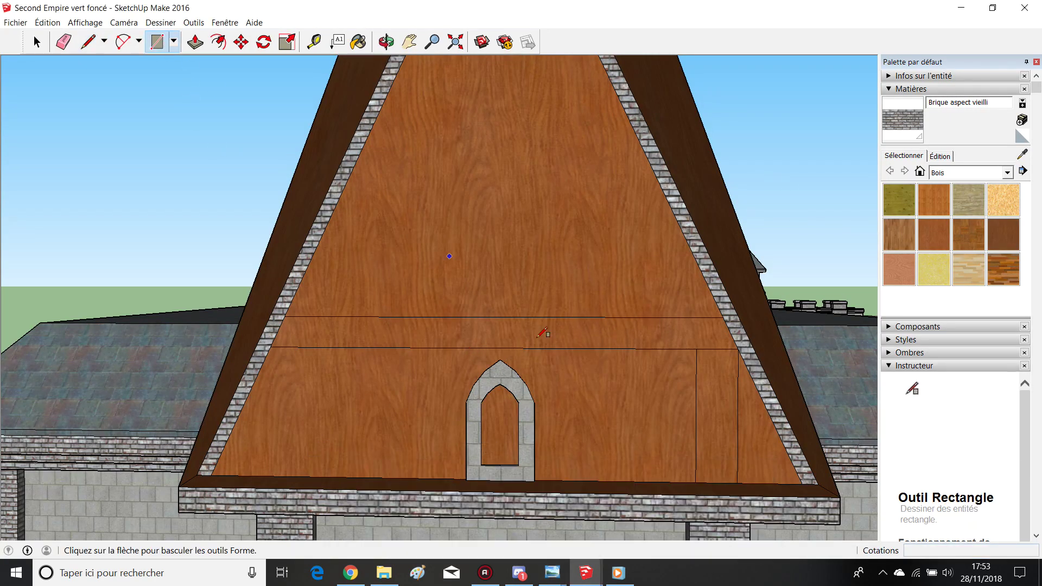
scroll(740, 476, up, 1)
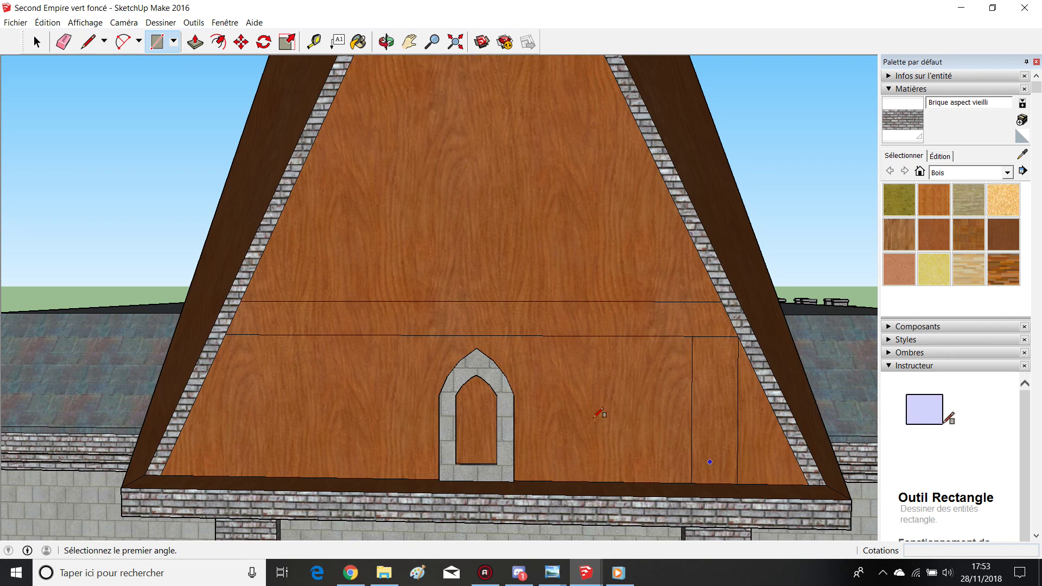
click(90, 46)
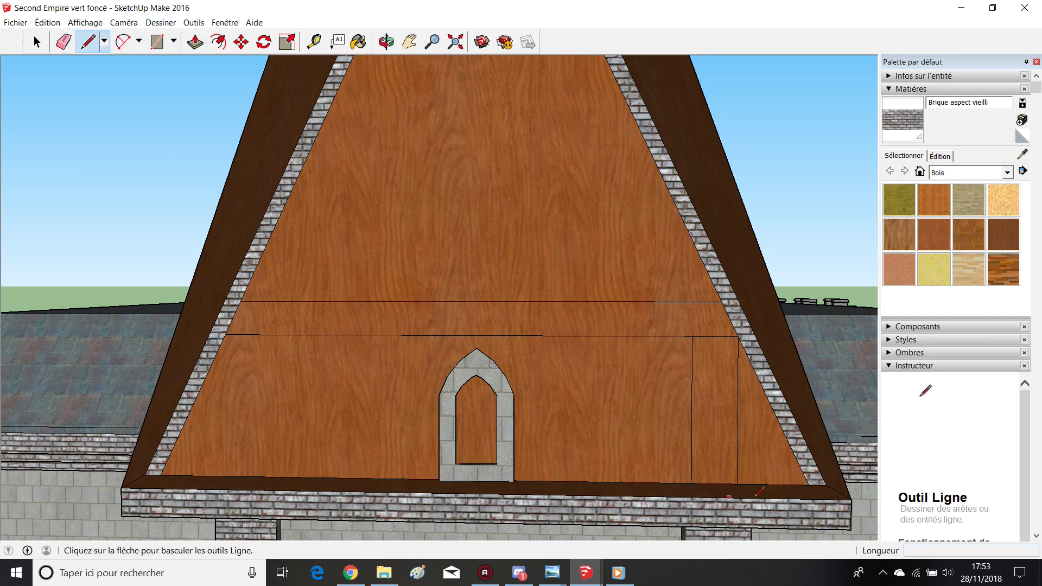
click(810, 486)
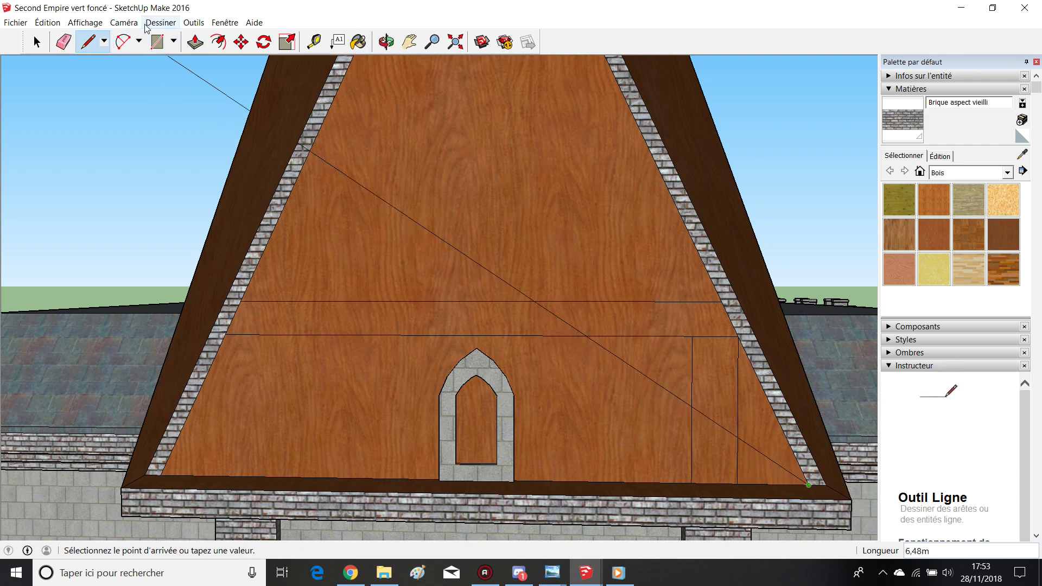
click(88, 42)
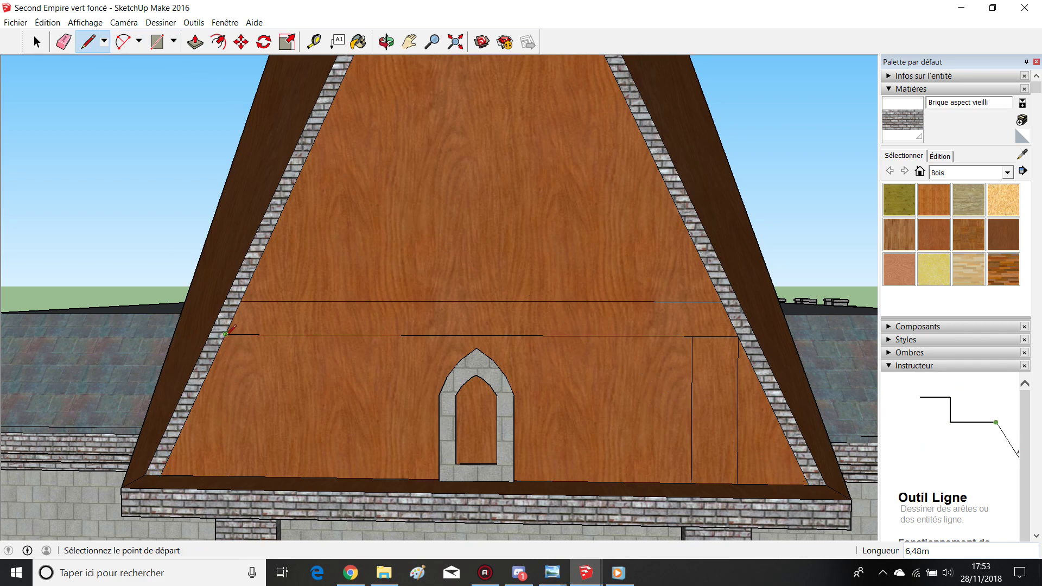
click(226, 475)
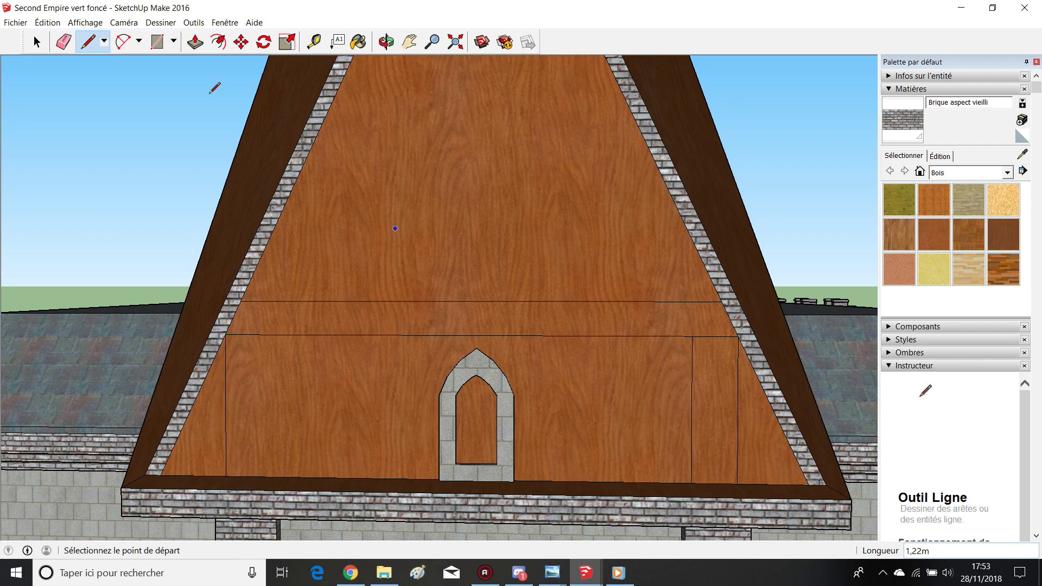
click(37, 42)
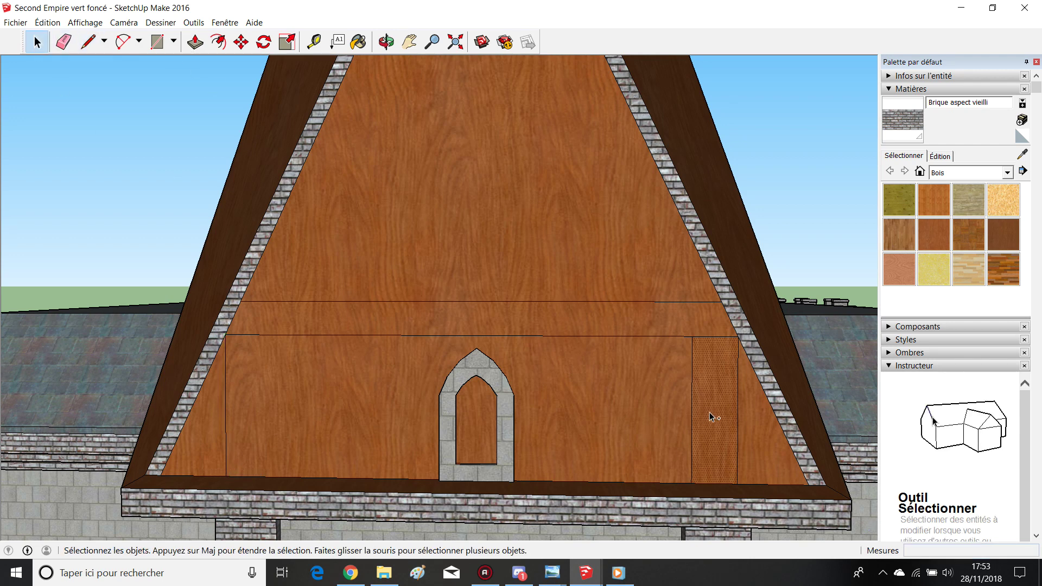
Place the pasted panel at lower left and paint the band and both pilasters aged brick.
key(ctrl+v)
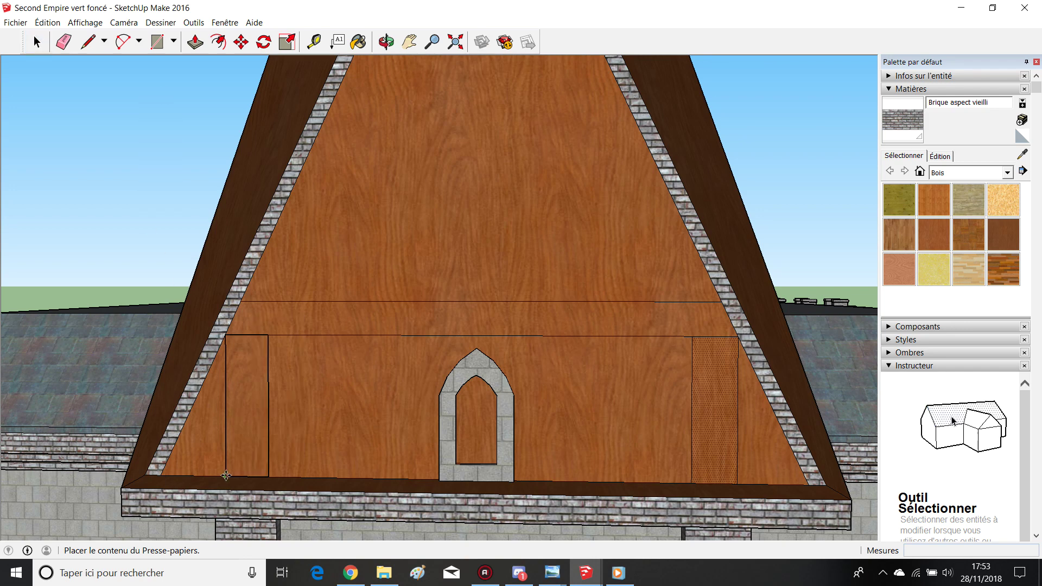
click(226, 479)
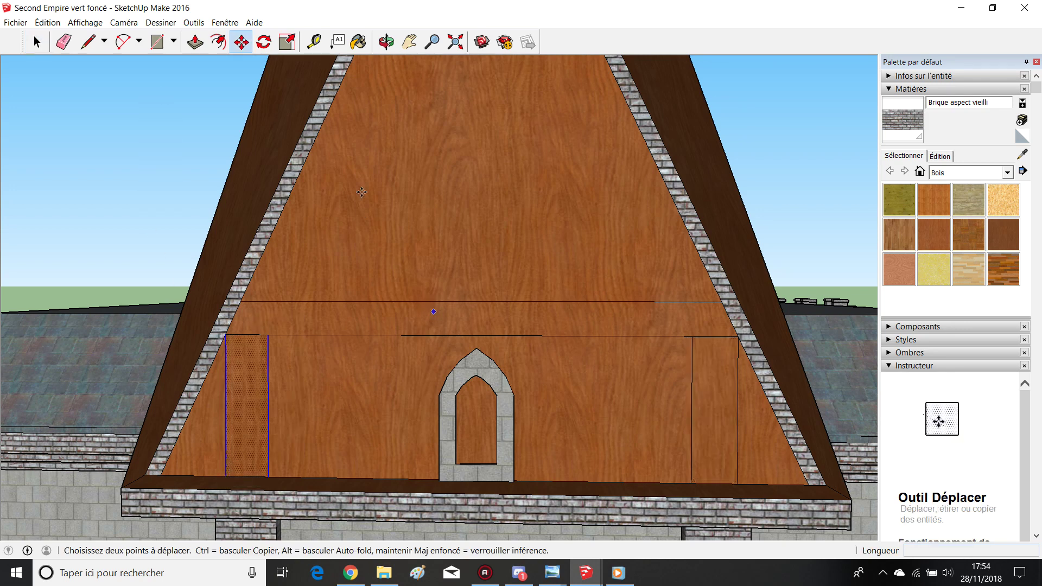
click(902, 119)
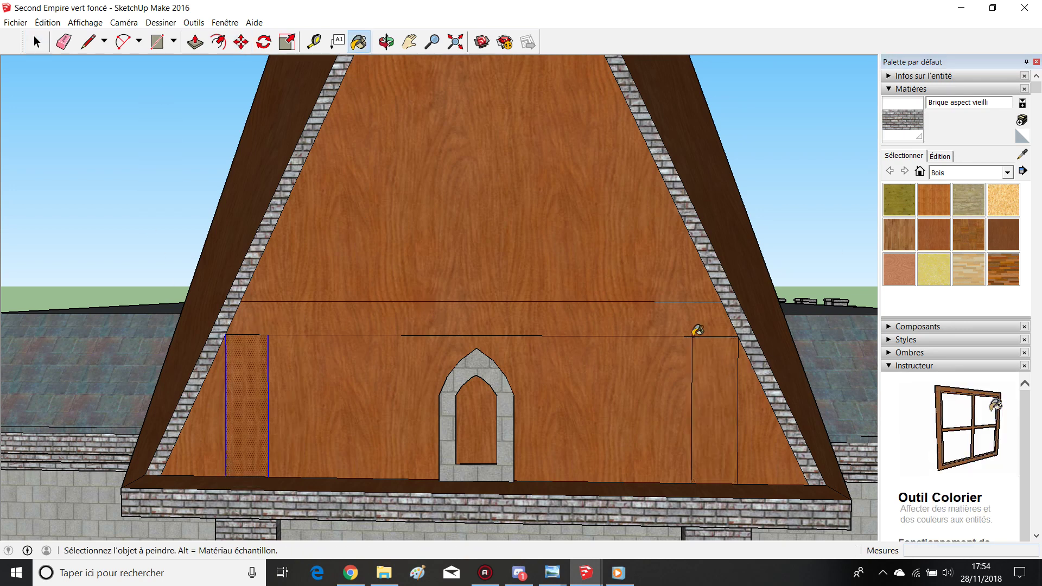
click(706, 352)
click(465, 347)
click(251, 380)
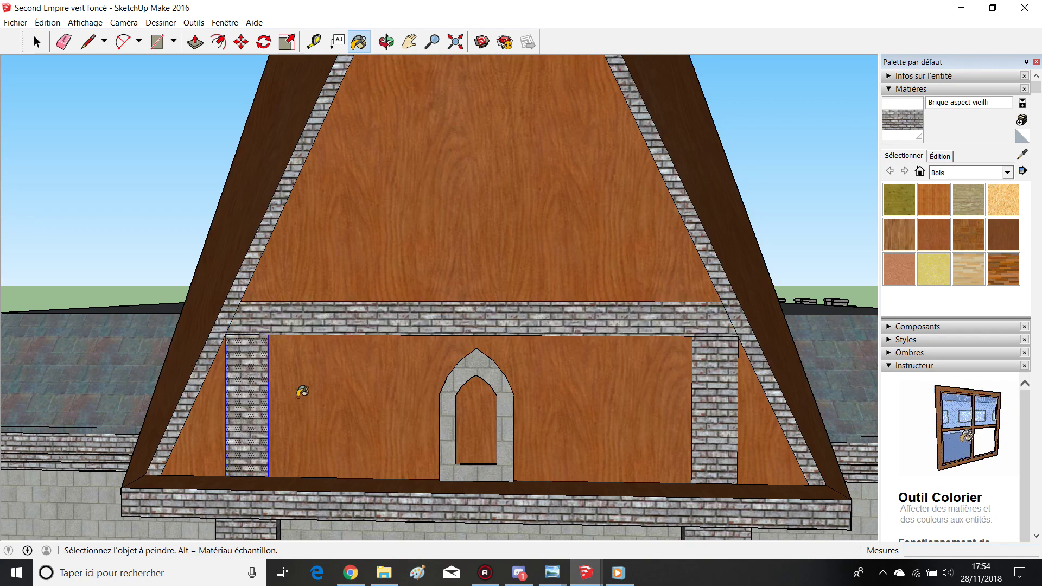
scroll(502, 365, down, 2)
scroll(499, 438, down, 1)
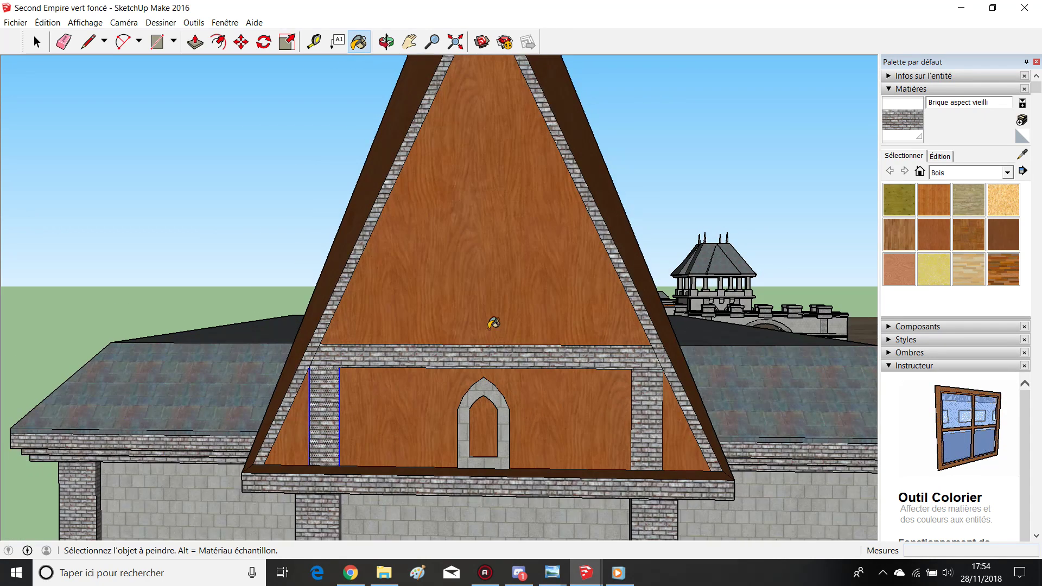
scroll(491, 323, up, 1)
scroll(505, 372, down, 2)
scroll(497, 326, up, 1)
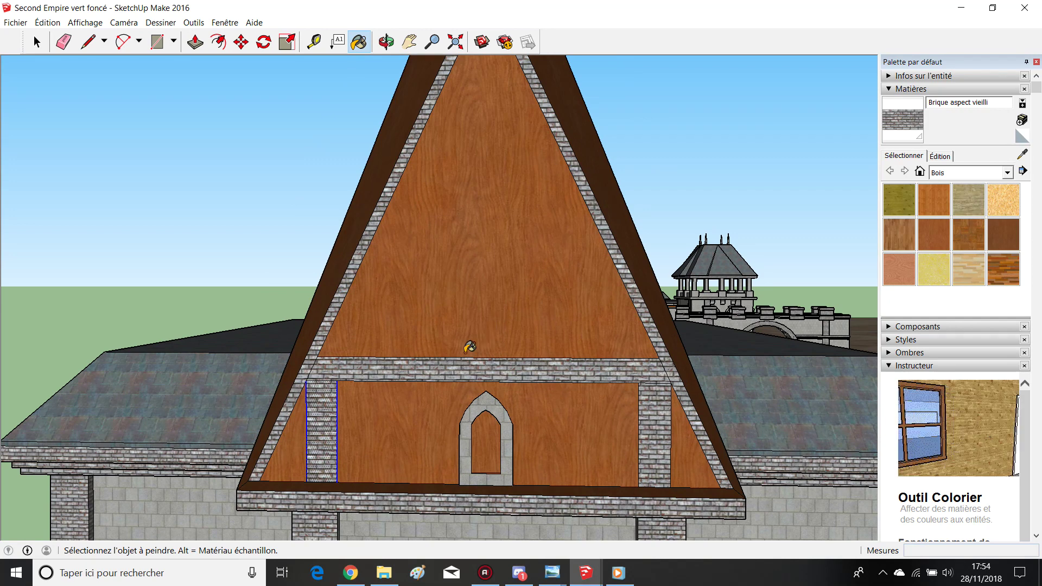
Paste another panel onto the band's midpoint and paint this central strip aged brick.
key(ctrl+v)
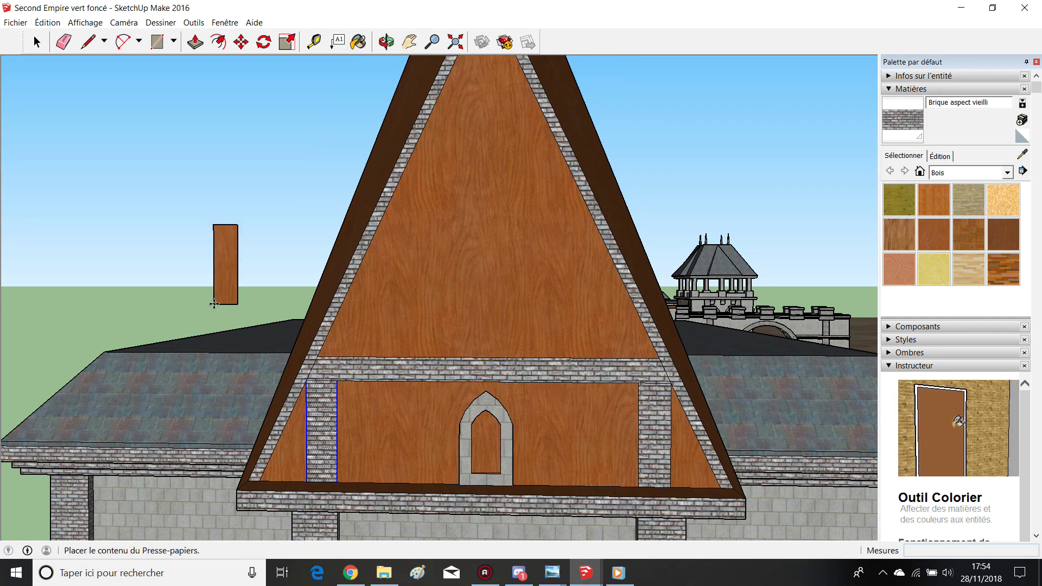
click(217, 309)
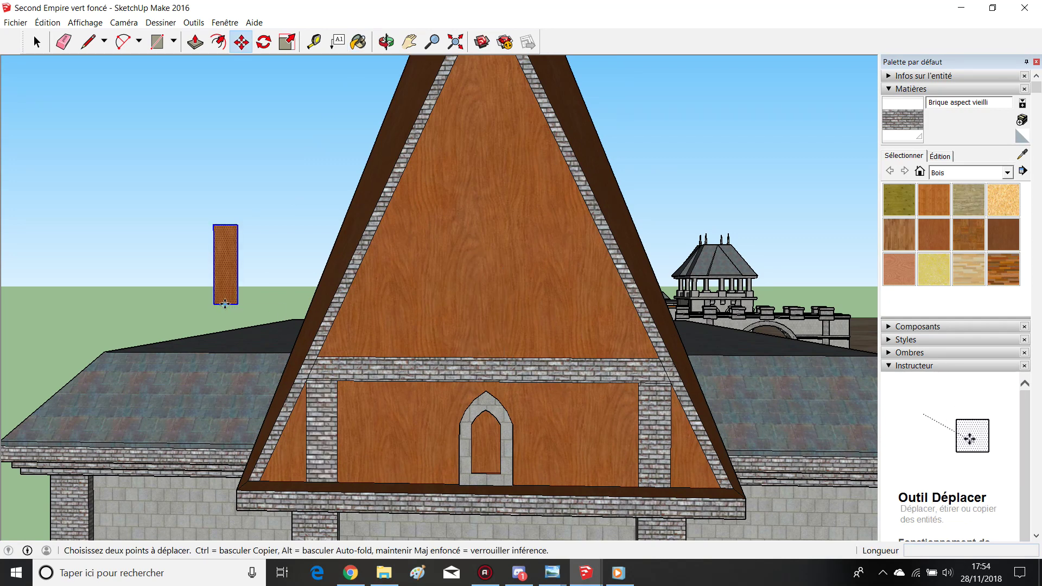
click(486, 358)
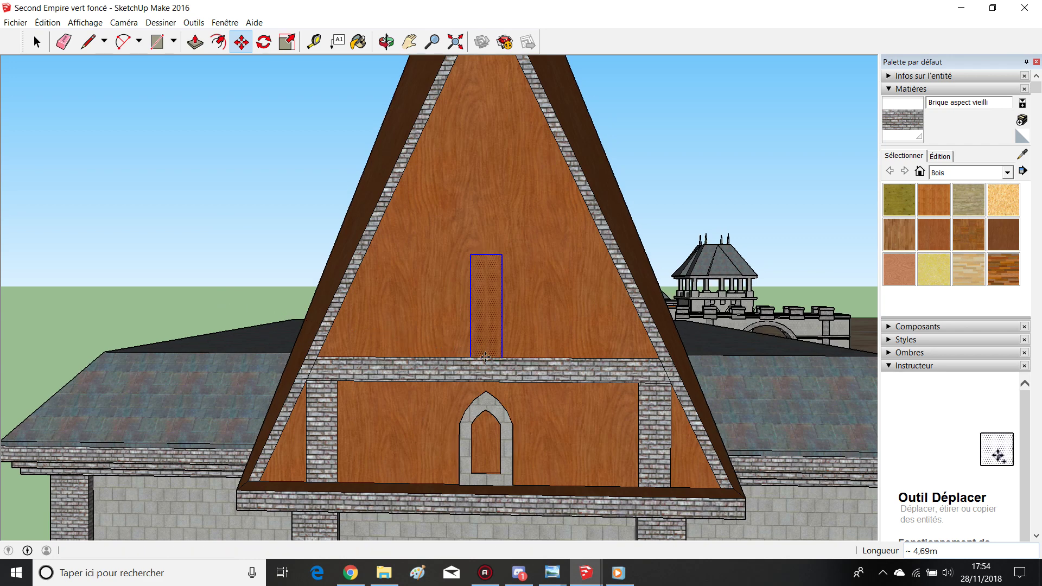
click(913, 133)
click(477, 293)
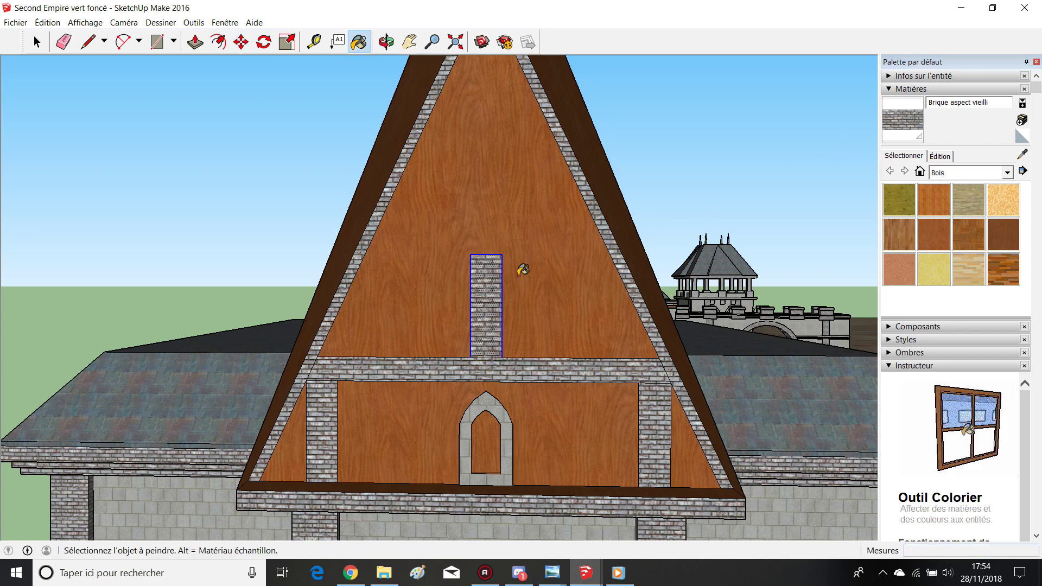
click(386, 41)
mouse_move(510, 260)
mouse_down()
mouse_move(562, 264)
mouse_move(525, 248)
mouse_move(535, 282)
mouse_up()
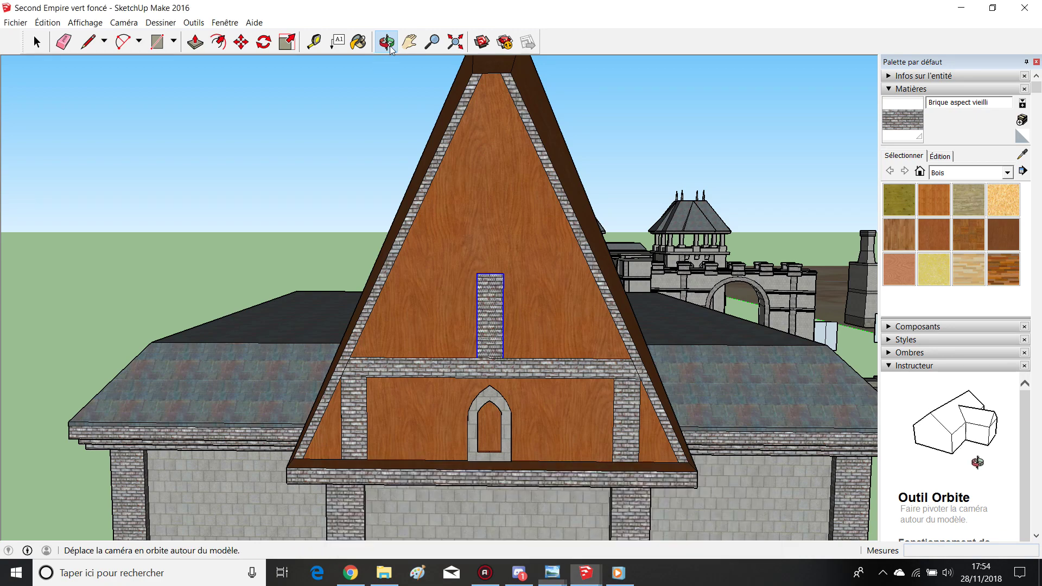
Push/pull the left diagonal brick border outward.
scroll(321, 368, up, 2)
scroll(321, 368, up, 1)
scroll(321, 368, up, 2)
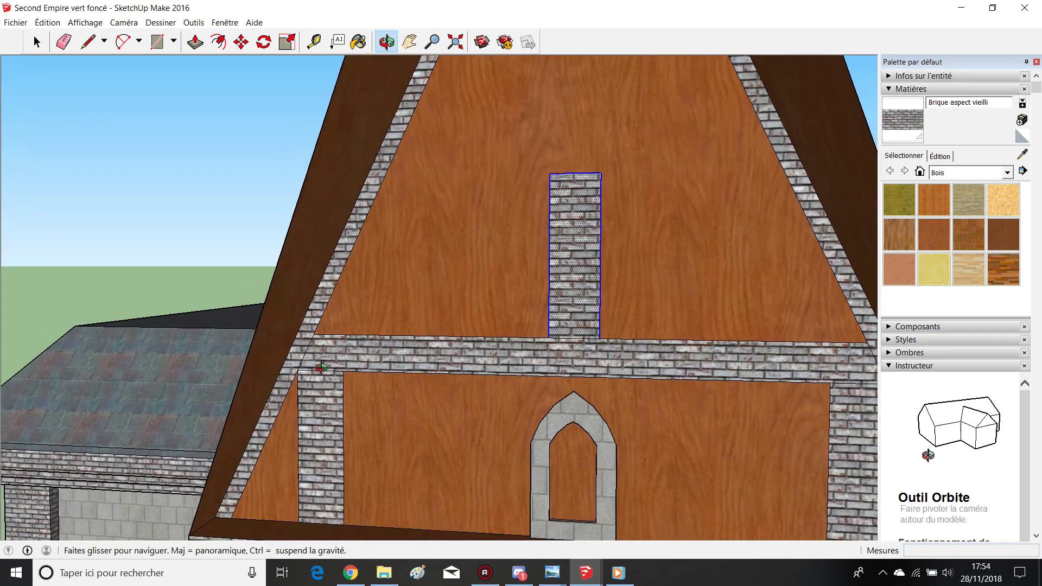
scroll(321, 368, up, 1)
click(195, 42)
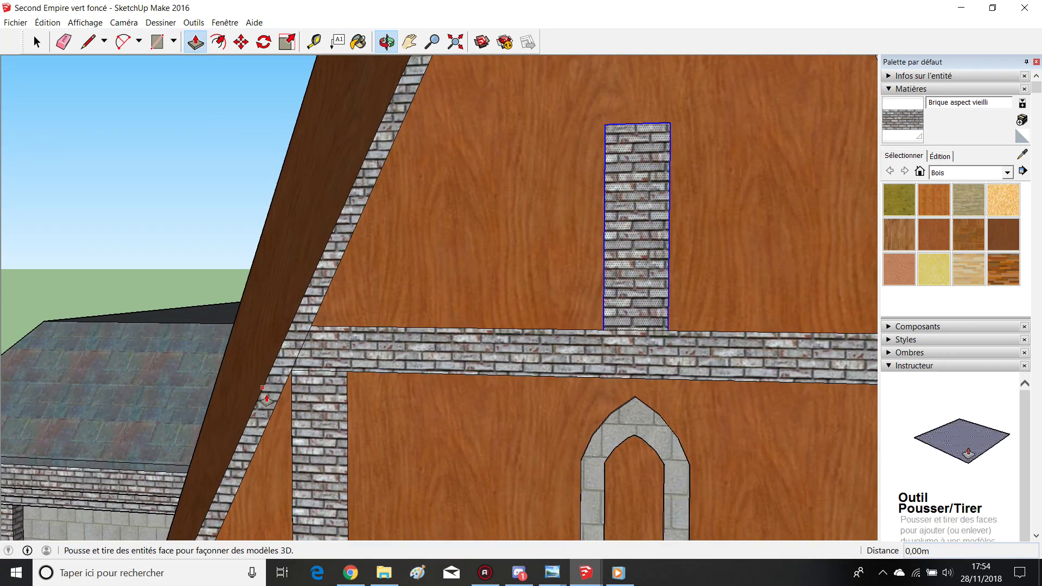
key(space)
click(138, 187)
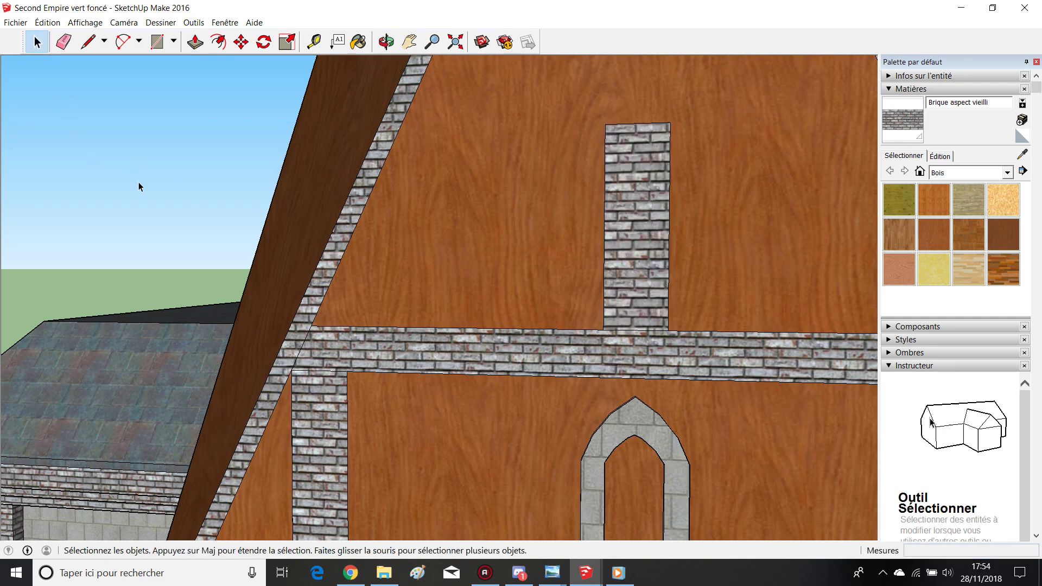
click(195, 42)
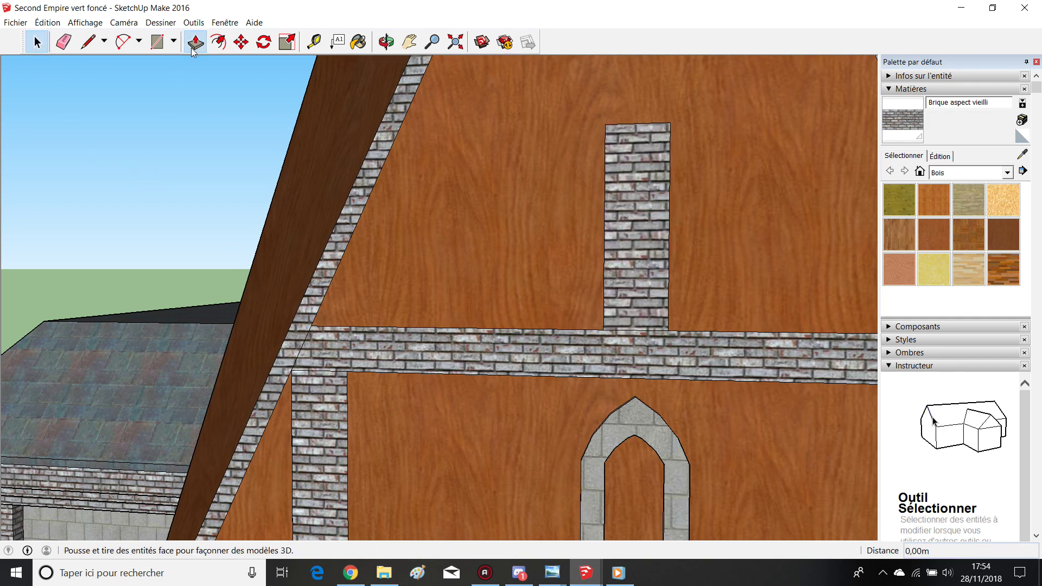
click(266, 406)
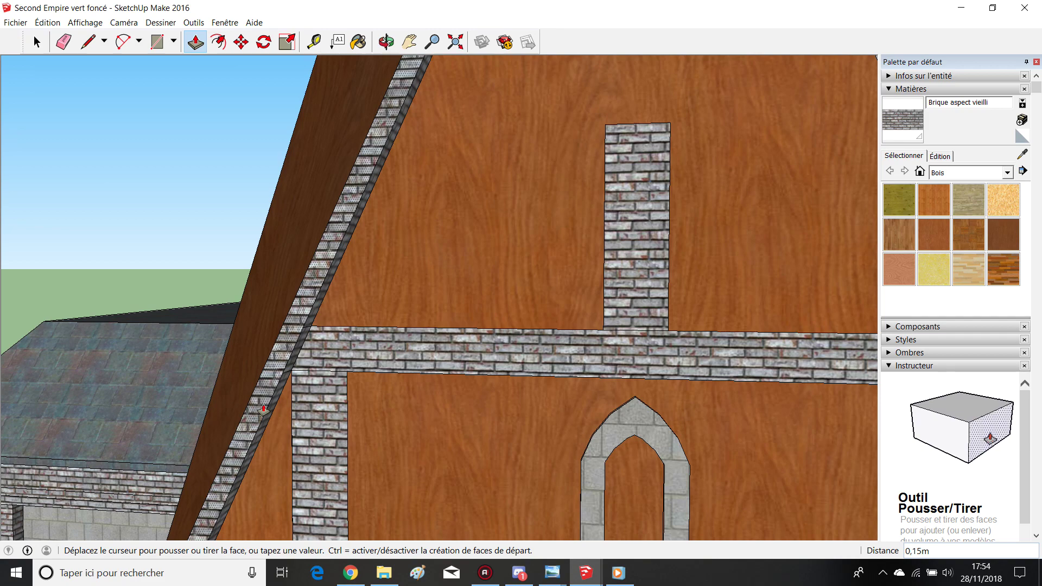
click(264, 408)
Orbit to the right side and push/pull the right diagonal brick border outward.
click(387, 42)
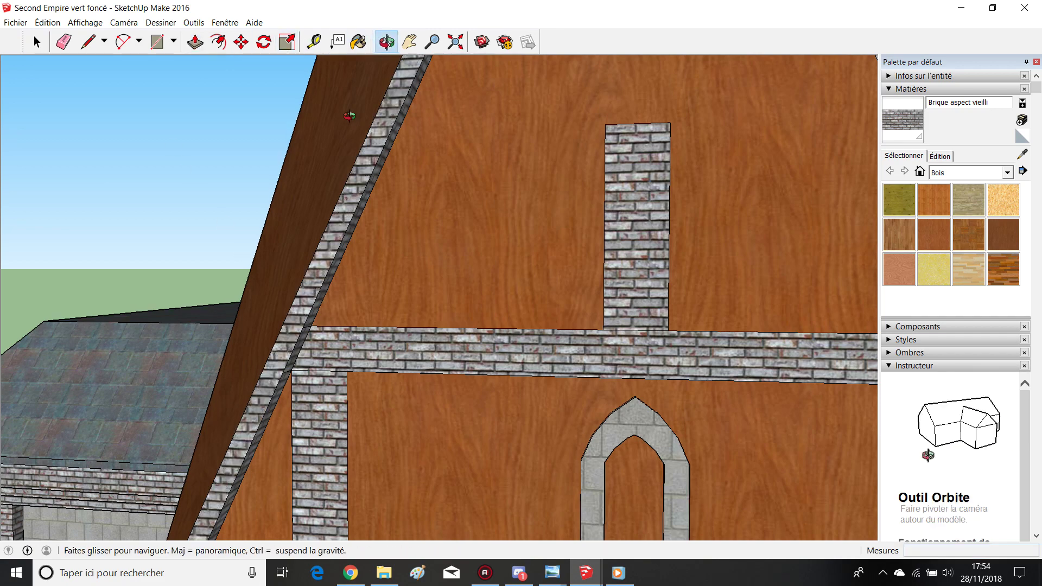
scroll(349, 115, down, 5)
mouse_move(616, 309)
mouse_down()
mouse_move(706, 320)
mouse_move(731, 404)
mouse_up()
scroll(743, 322, up, 5)
key(p)
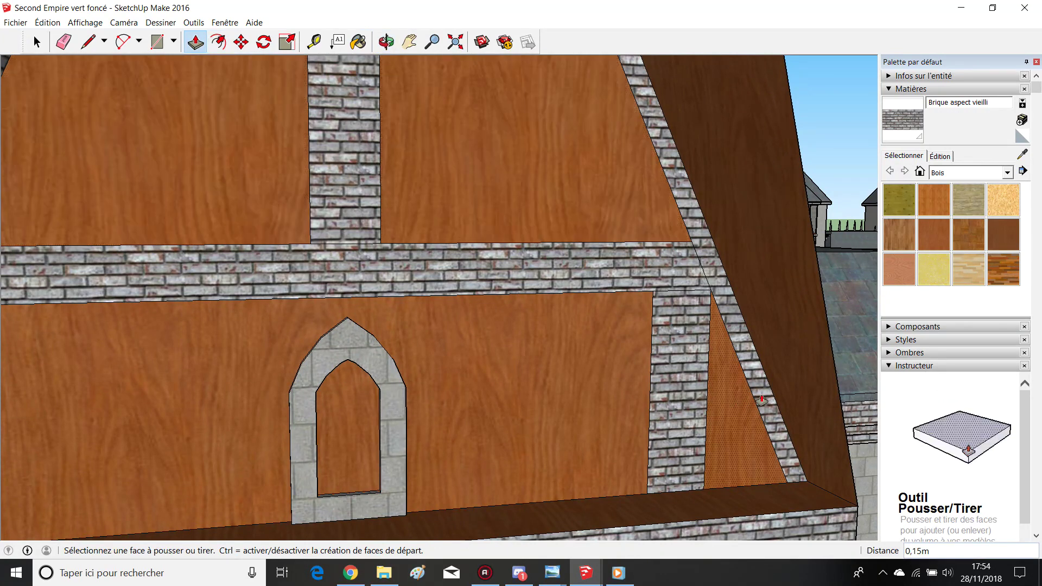
click(762, 400)
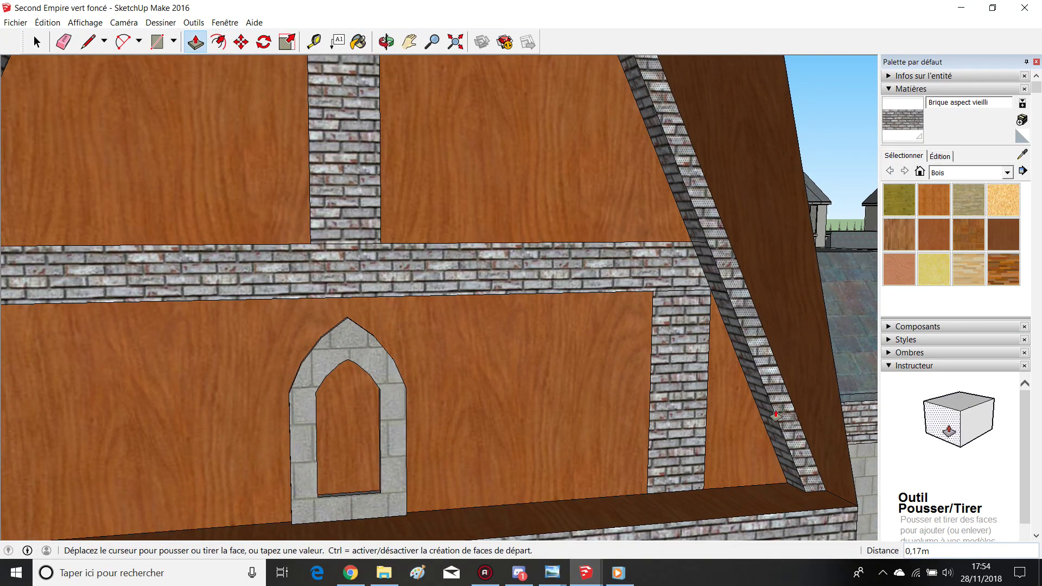
click(774, 413)
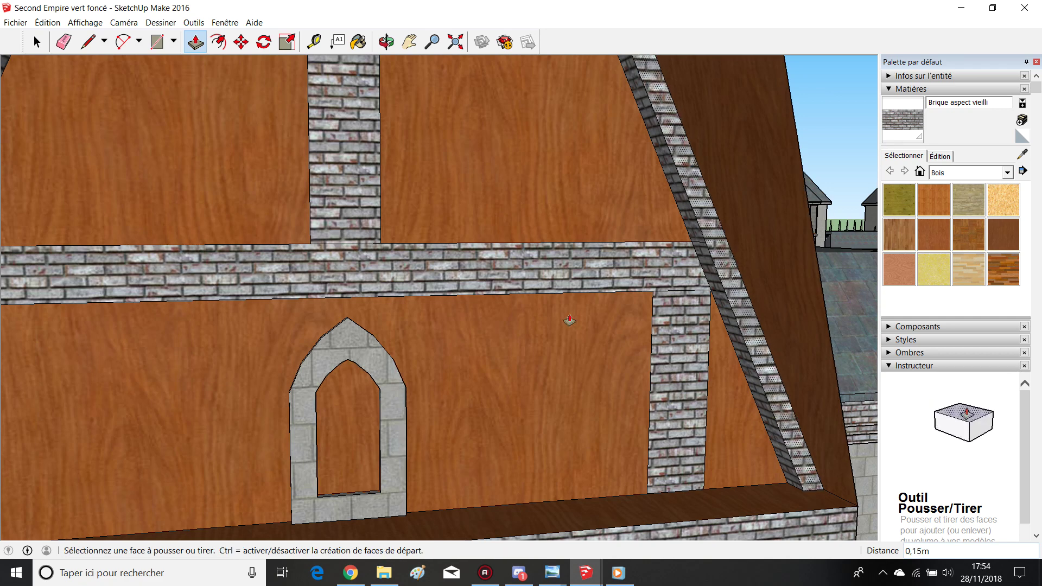
Raise the horizontal brick band and the right pilaster by the same distance.
click(546, 273)
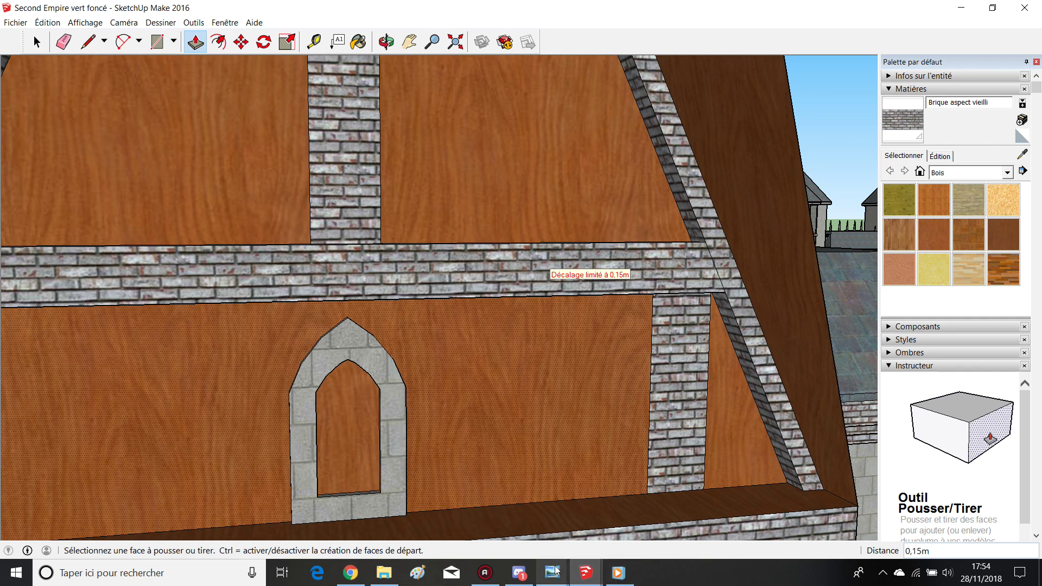
mouse_move(552, 573)
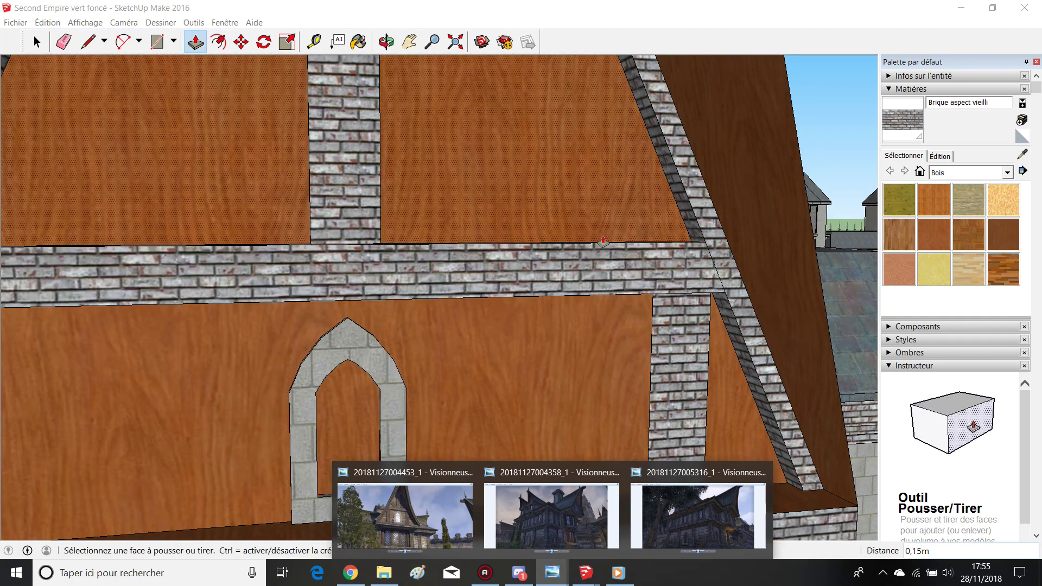
click(386, 43)
drag(558, 193, 549, 245)
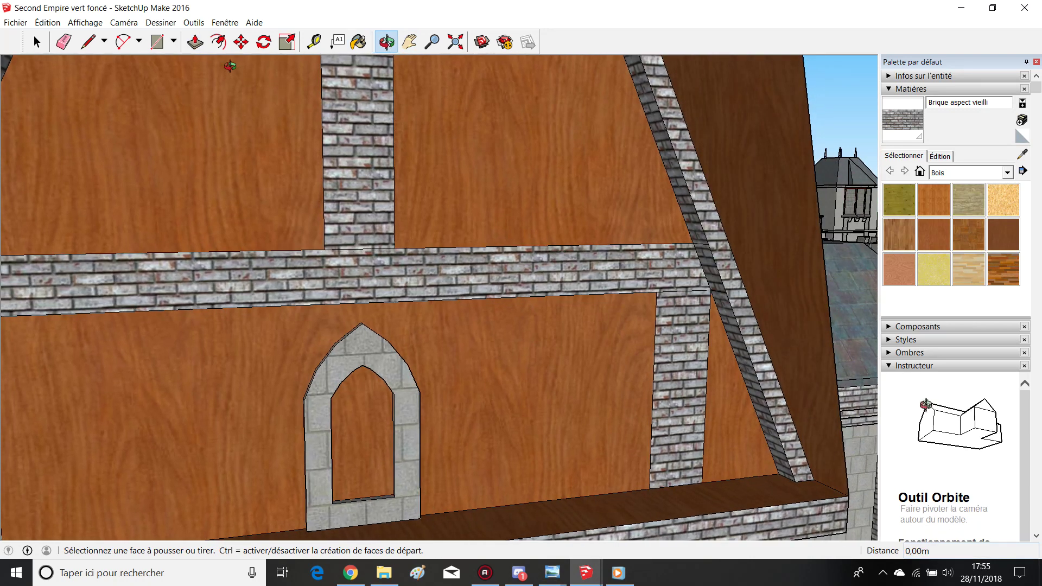
click(195, 42)
click(659, 272)
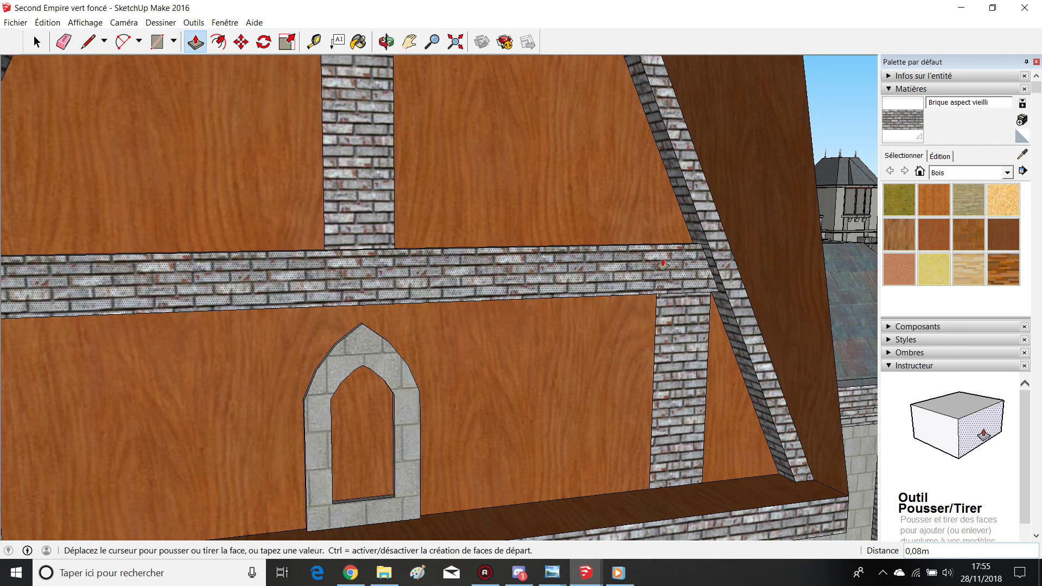
click(664, 266)
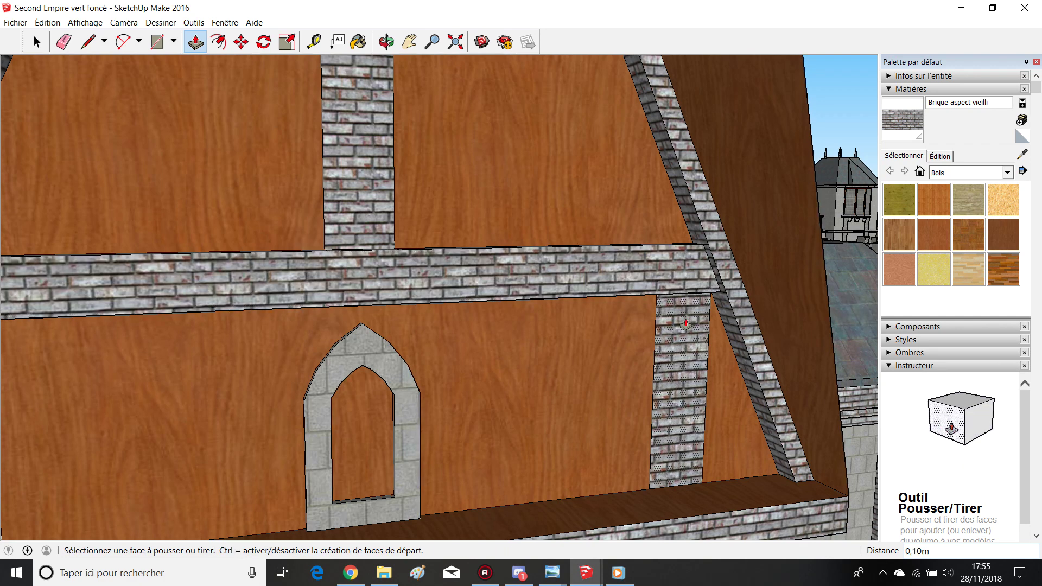
double_click(695, 334)
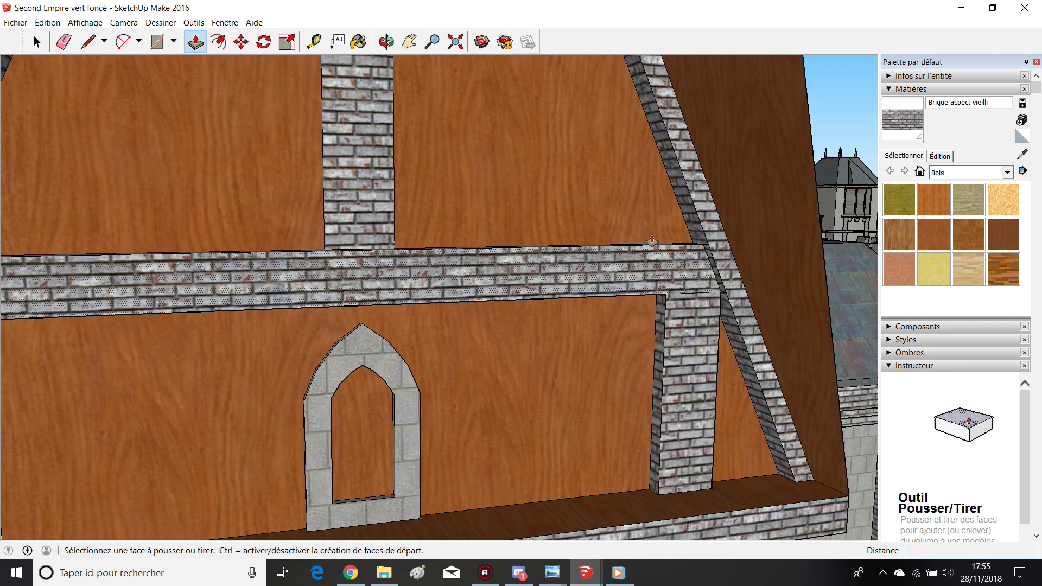
Raise the left pilaster and the central brick strip by 0,10m each.
scroll(694, 335, down, 3)
click(162, 327)
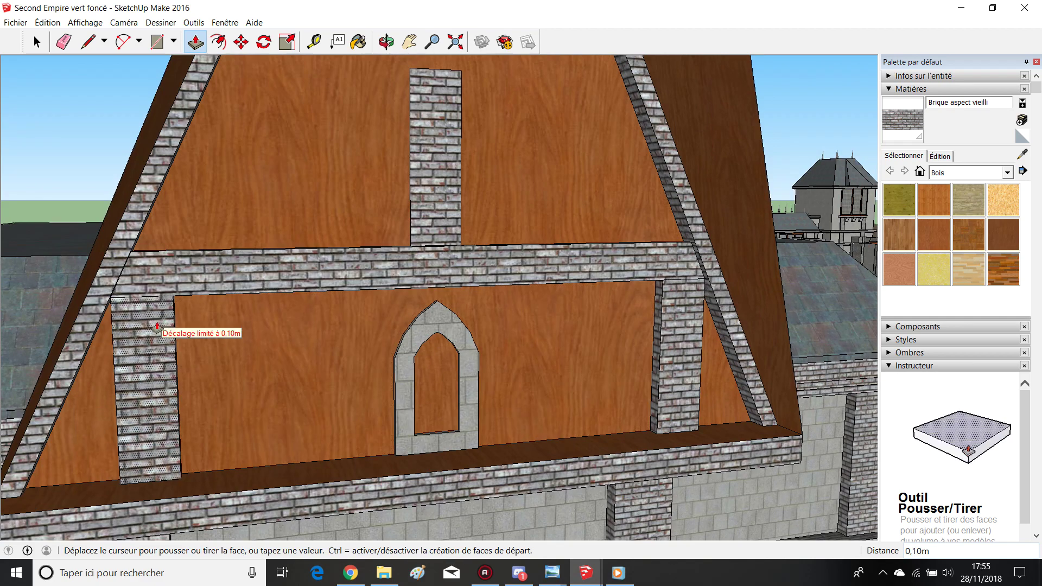
click(157, 327)
click(437, 217)
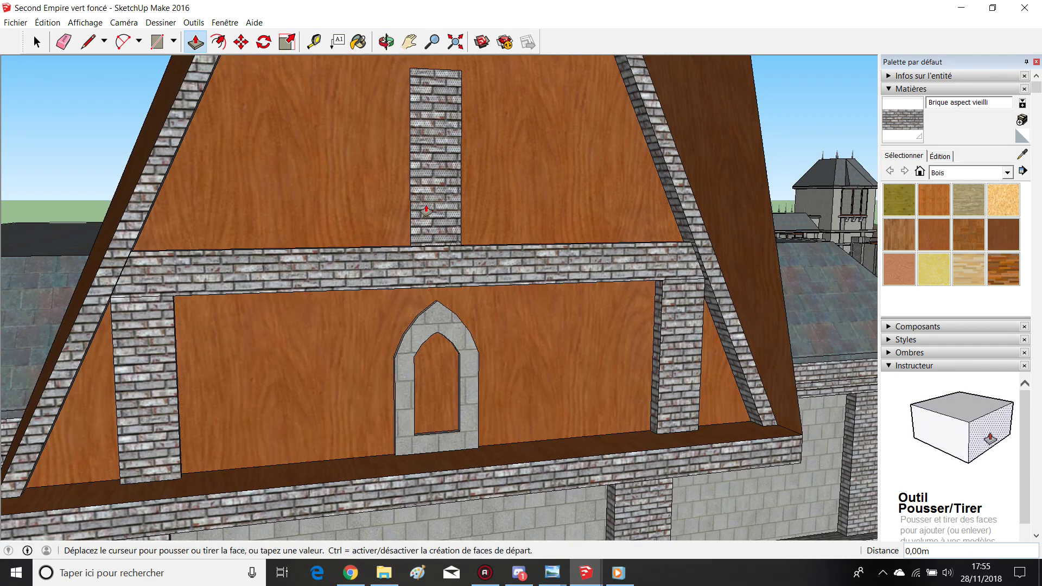
click(413, 82)
key(o)
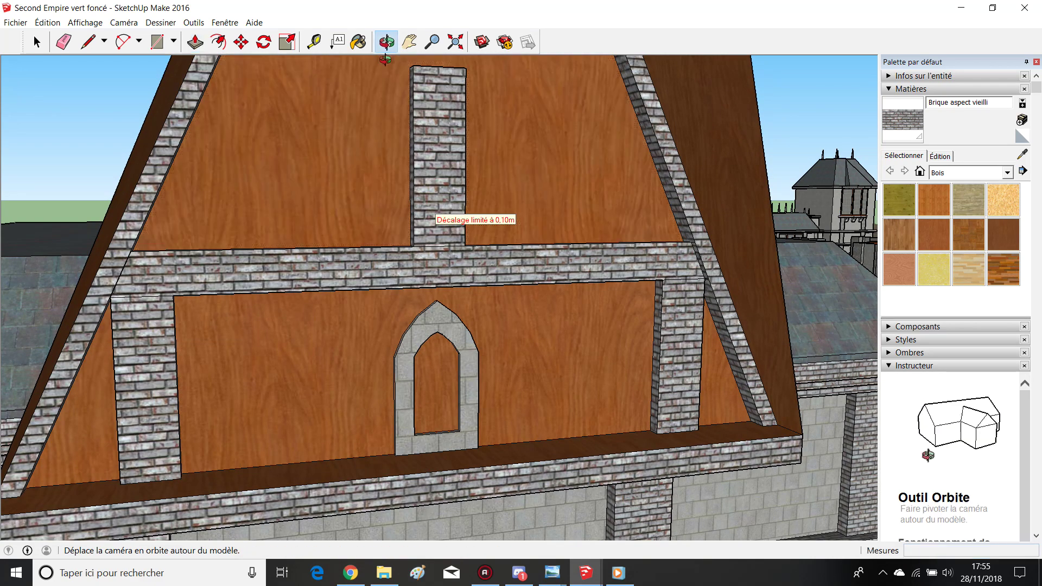
mouse_move(403, 60)
mouse_down()
mouse_move(402, 302)
mouse_move(426, 212)
mouse_up()
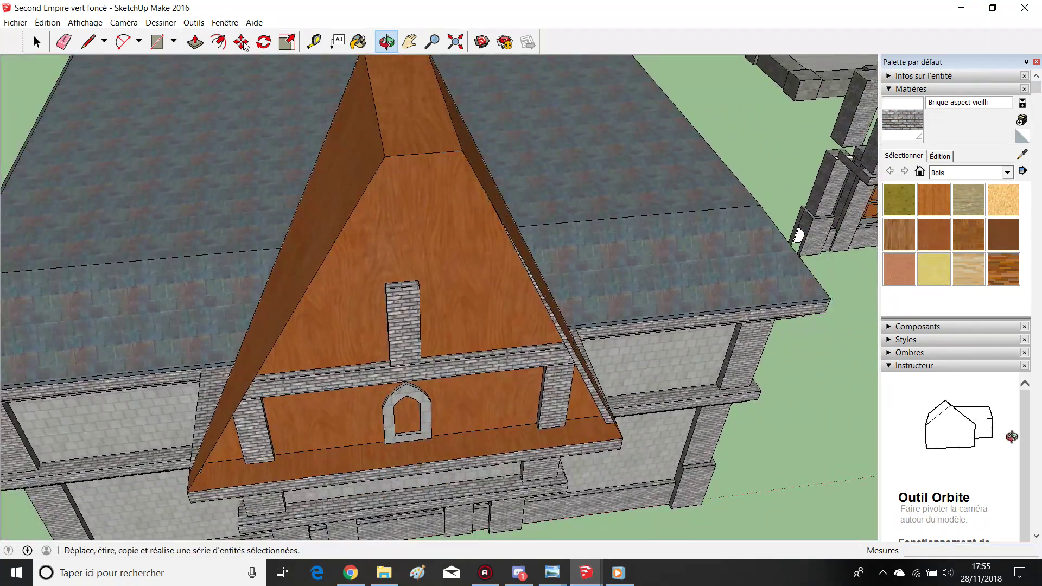
Push/pull the central brick face about 2,67m outward, then zoom in on the ridge.
scroll(380, 228, down, 5)
scroll(398, 220, up, 6)
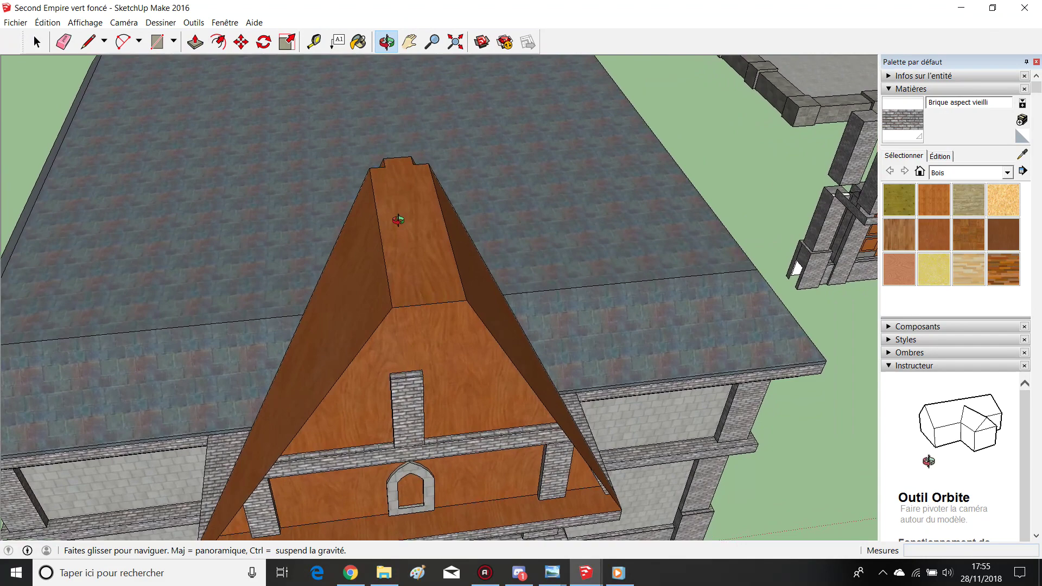
mouse_move(398, 219)
mouse_down()
mouse_move(431, 293)
mouse_move(412, 146)
mouse_move(386, 165)
mouse_up()
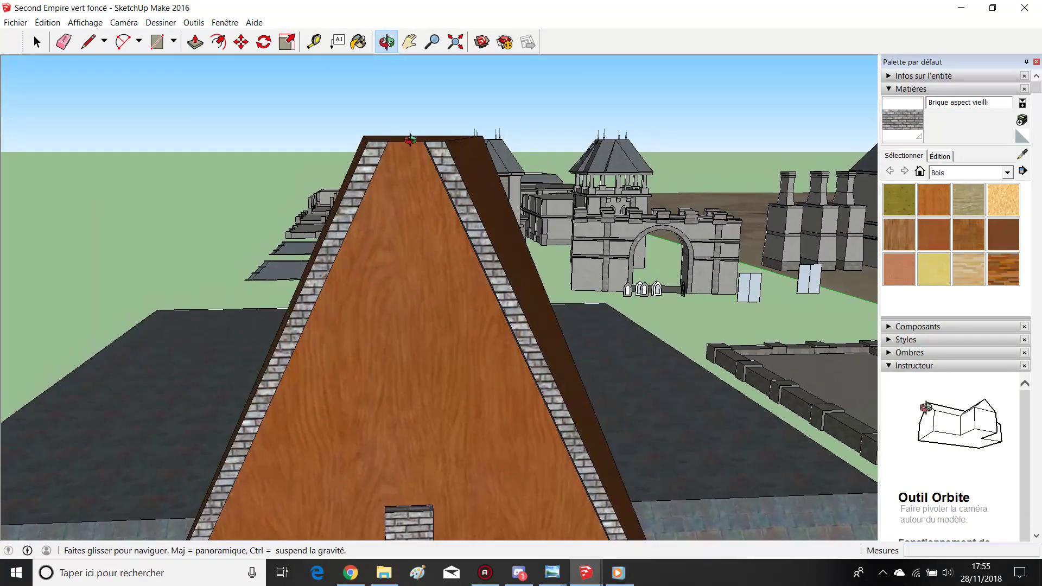
click(195, 42)
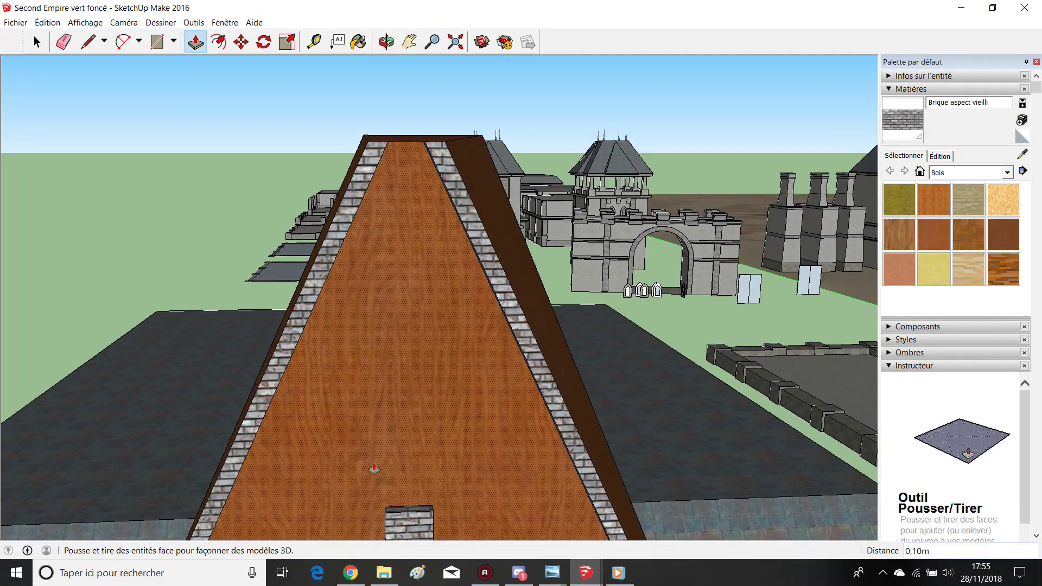
drag(406, 512, 406, 158)
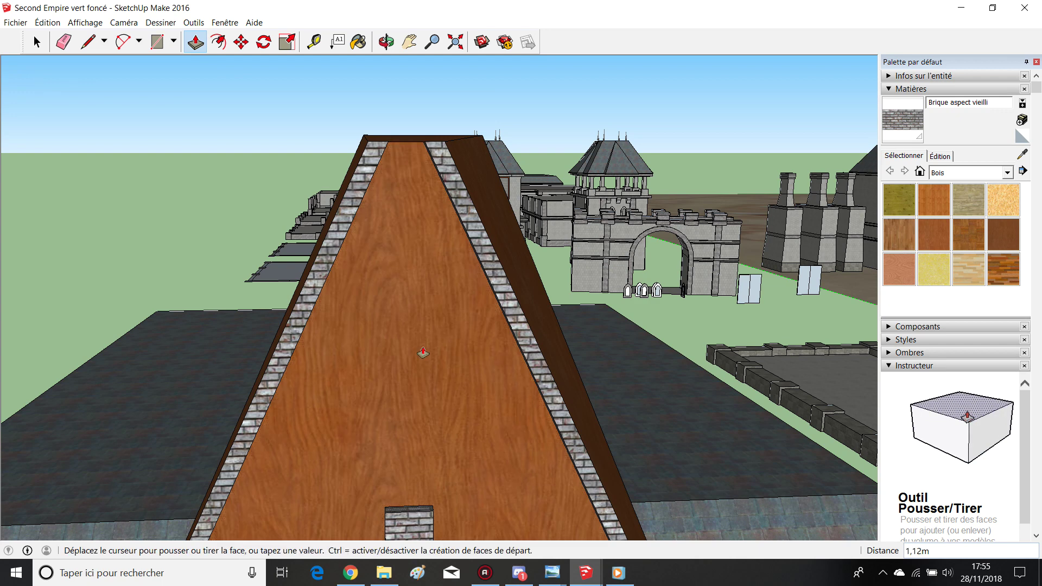
middle_click(407, 158)
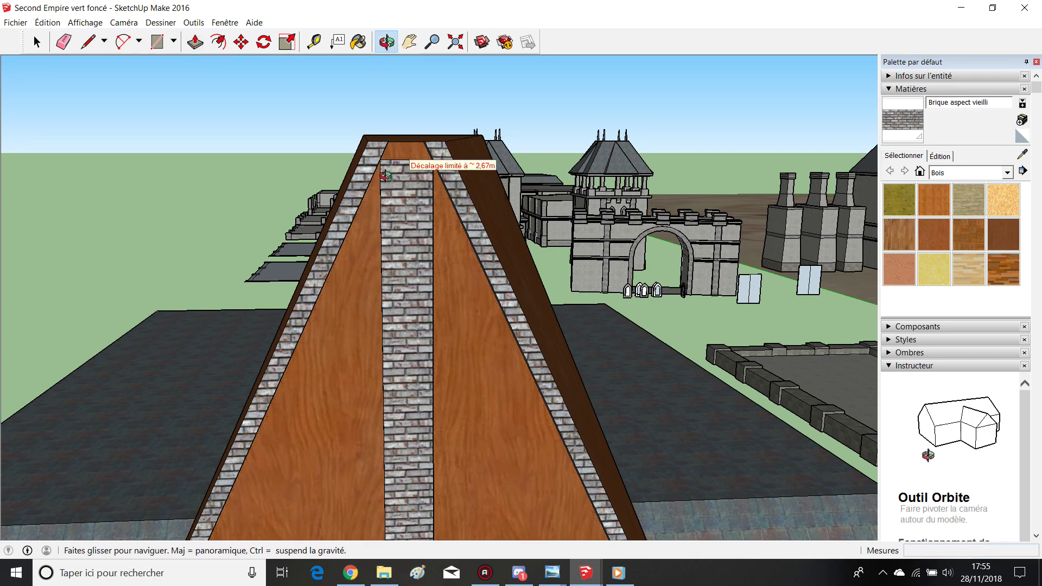
scroll(413, 143, up, 3)
scroll(414, 140, up, 3)
scroll(414, 141, up, 2)
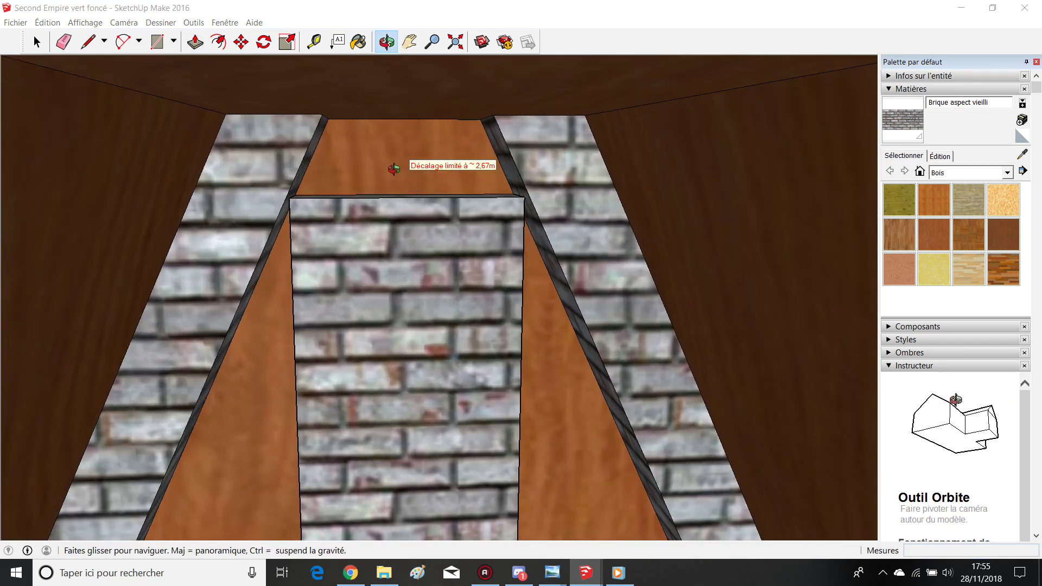
Start edges at the strip's top, cancelling misplaced lines and orbiting for a clearer view.
scroll(358, 181, down, 2)
scroll(364, 185, up, 2)
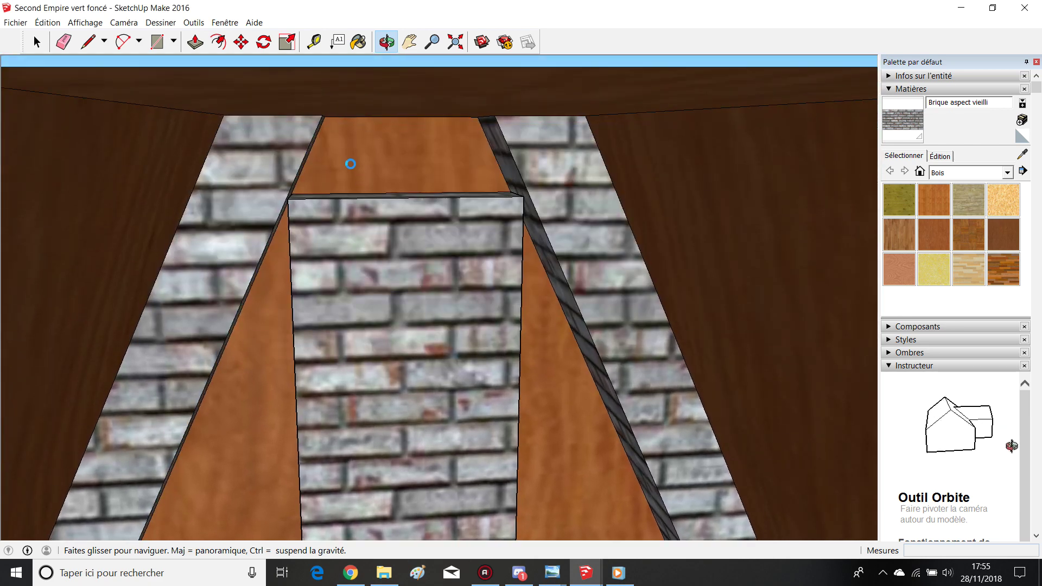
click(196, 42)
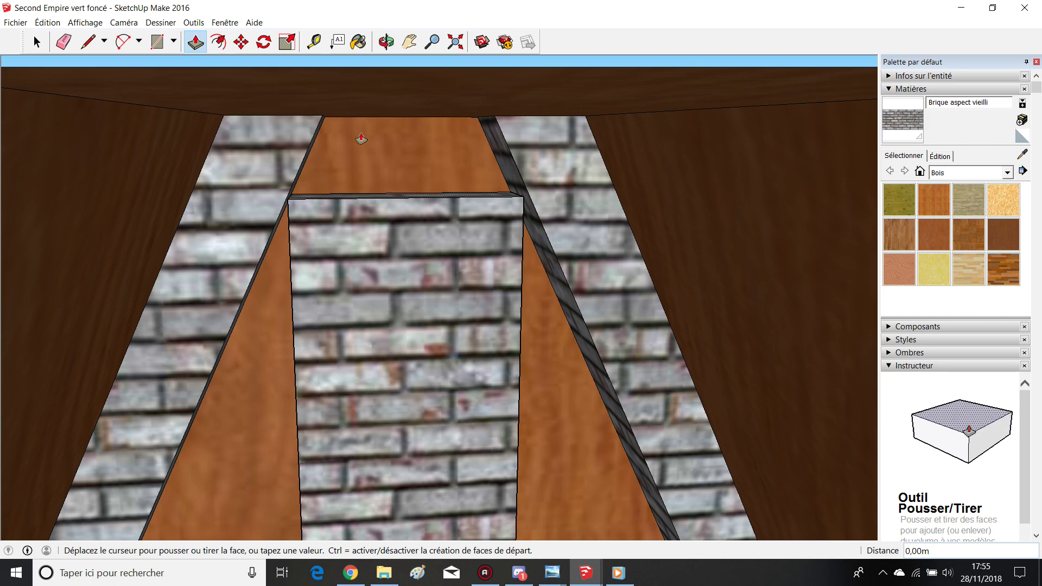
click(88, 42)
scroll(287, 198, up, 2)
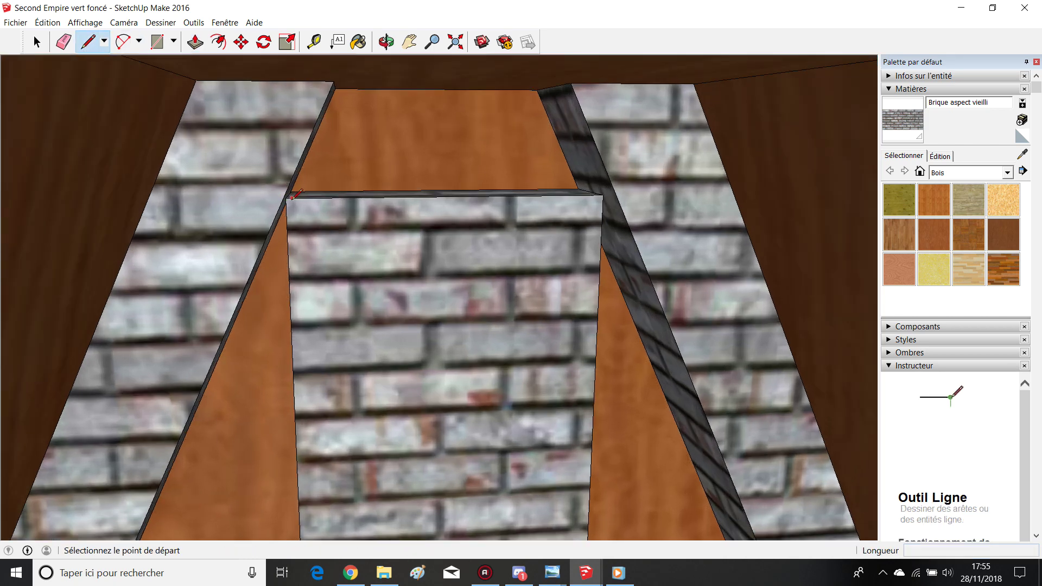
click(286, 198)
click(334, 81)
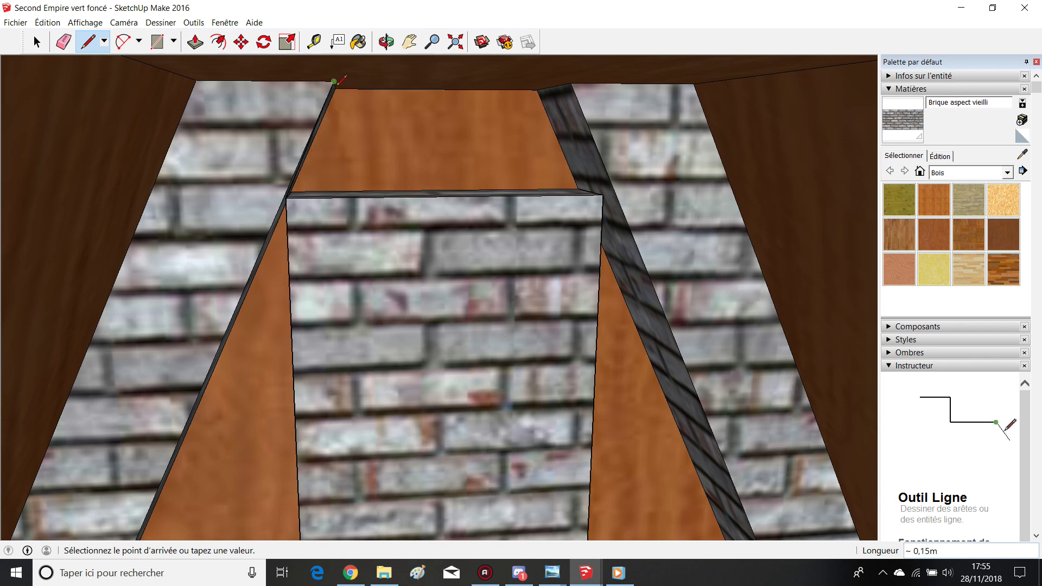
click(286, 199)
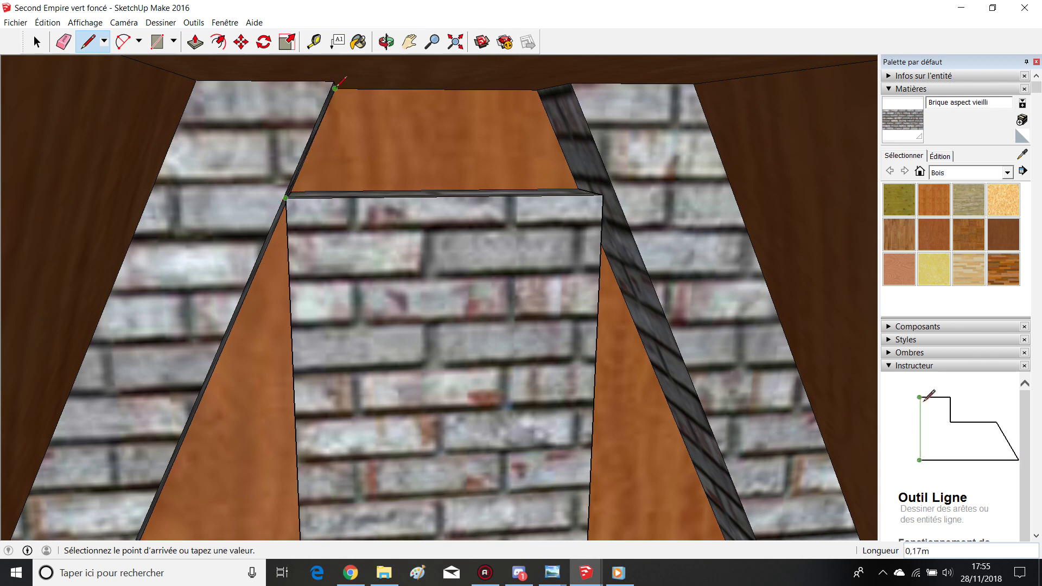
scroll(341, 79, up, 1)
scroll(340, 80, up, 2)
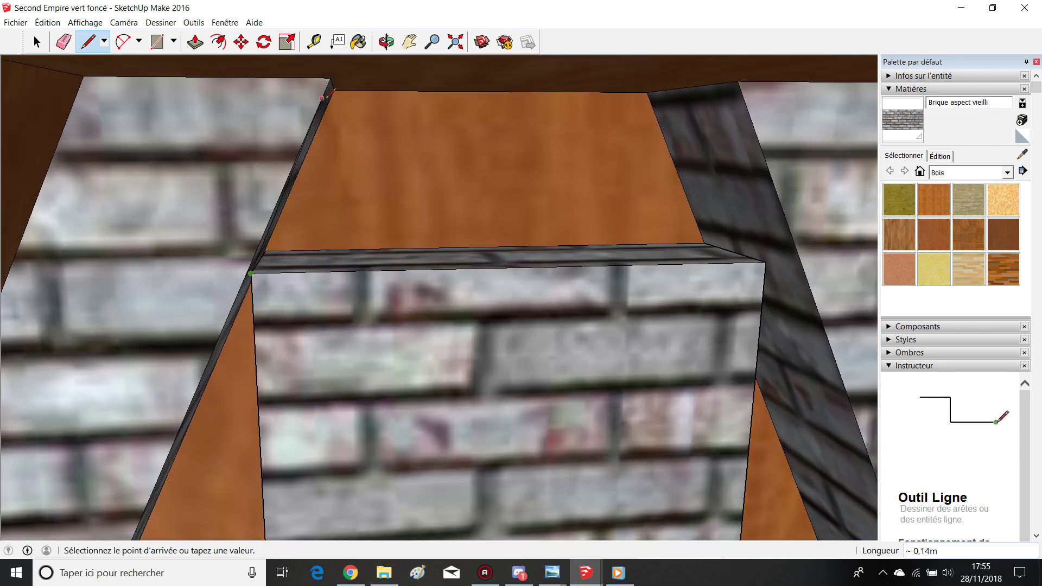
click(88, 42)
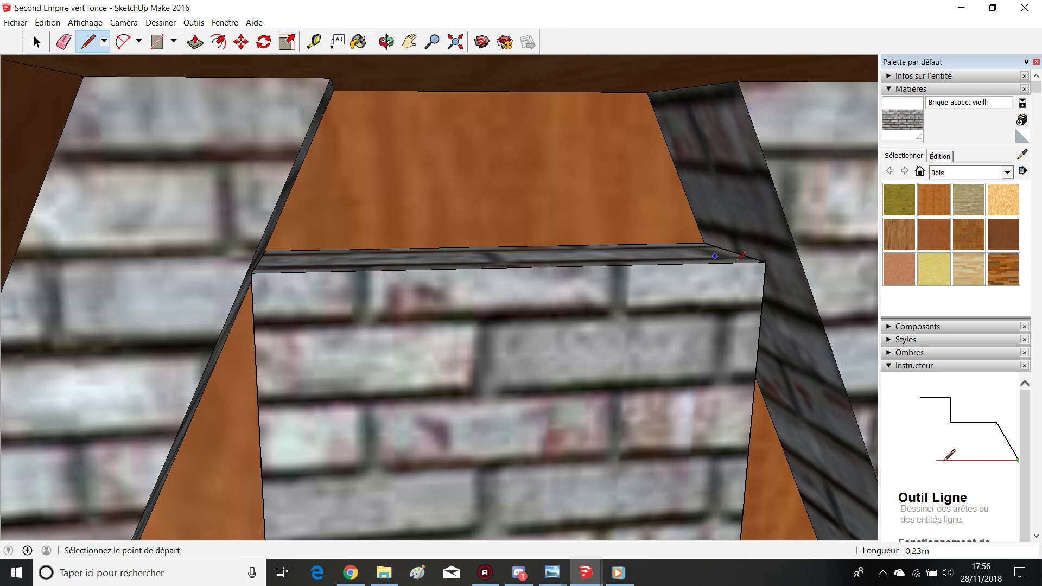
click(703, 85)
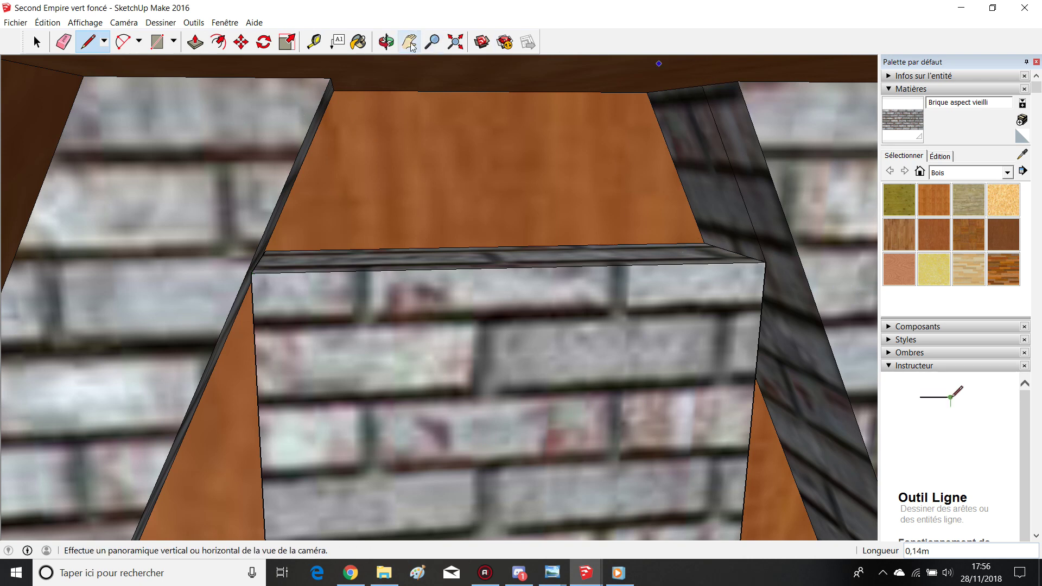
click(386, 41)
mouse_move(500, 112)
mouse_down()
mouse_move(552, 128)
mouse_move(502, 121)
mouse_up()
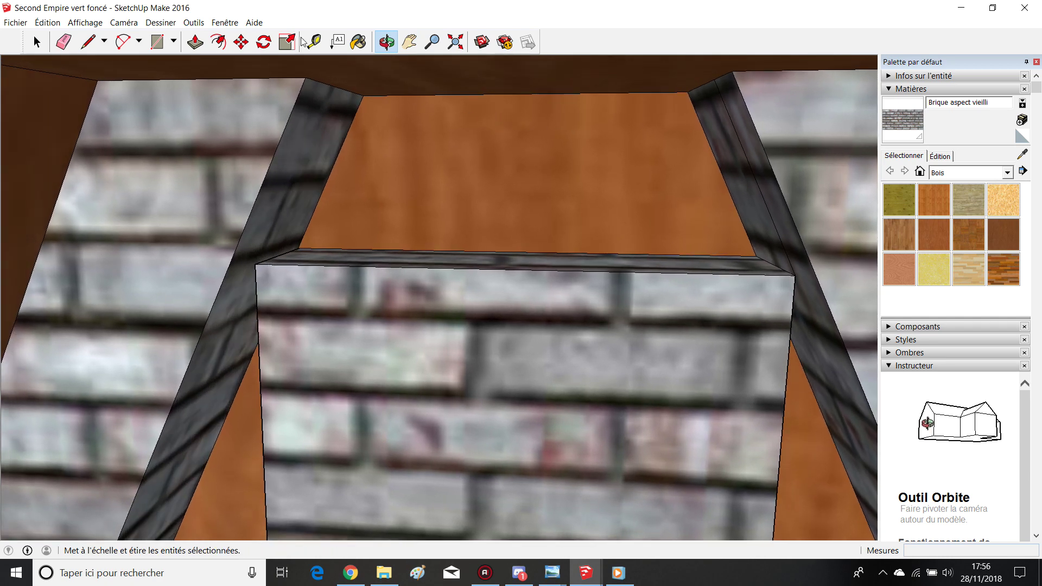
Draw edges between the strip's top corners to close its top face.
click(88, 42)
click(254, 265)
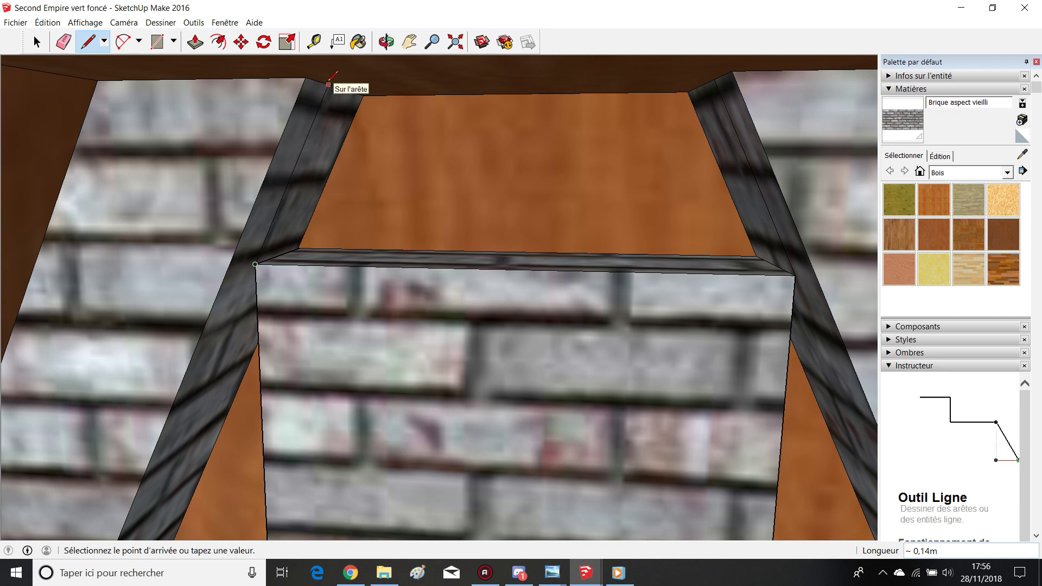
click(89, 42)
click(714, 80)
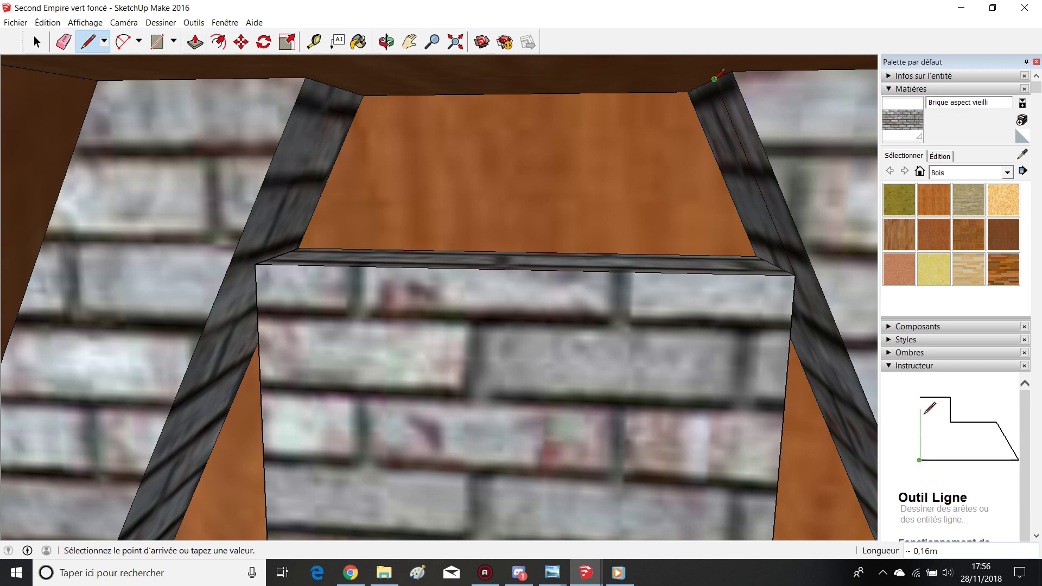
click(328, 84)
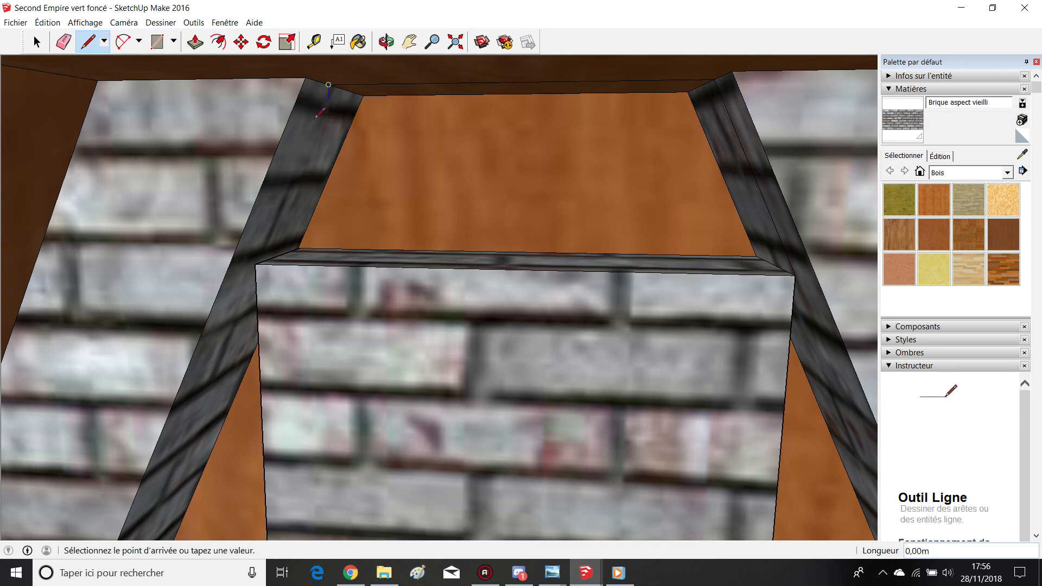
click(255, 265)
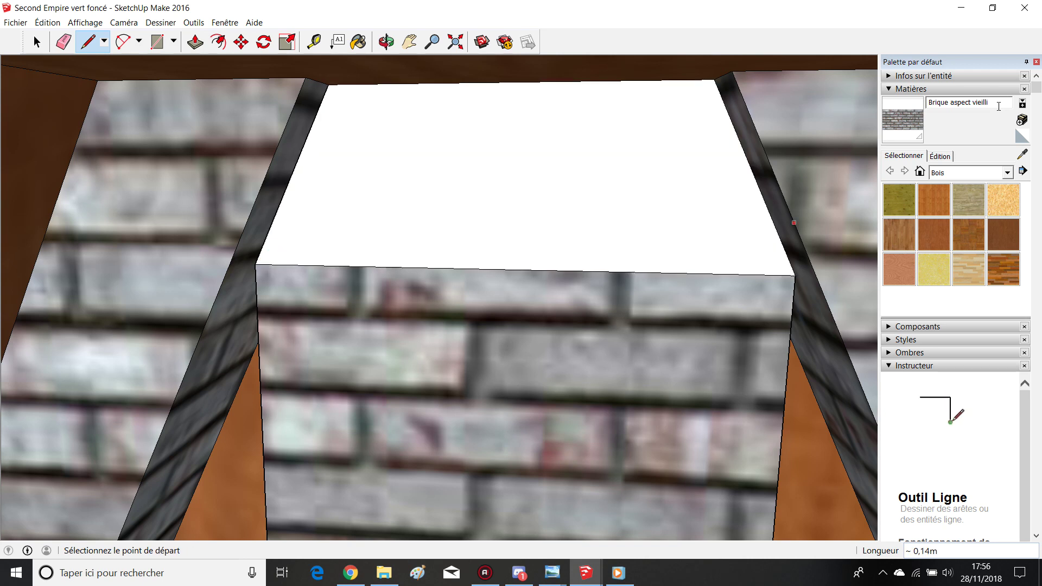
Paint the new top face Brique aspect vieilli and erase the leftover front edge.
click(901, 136)
click(600, 190)
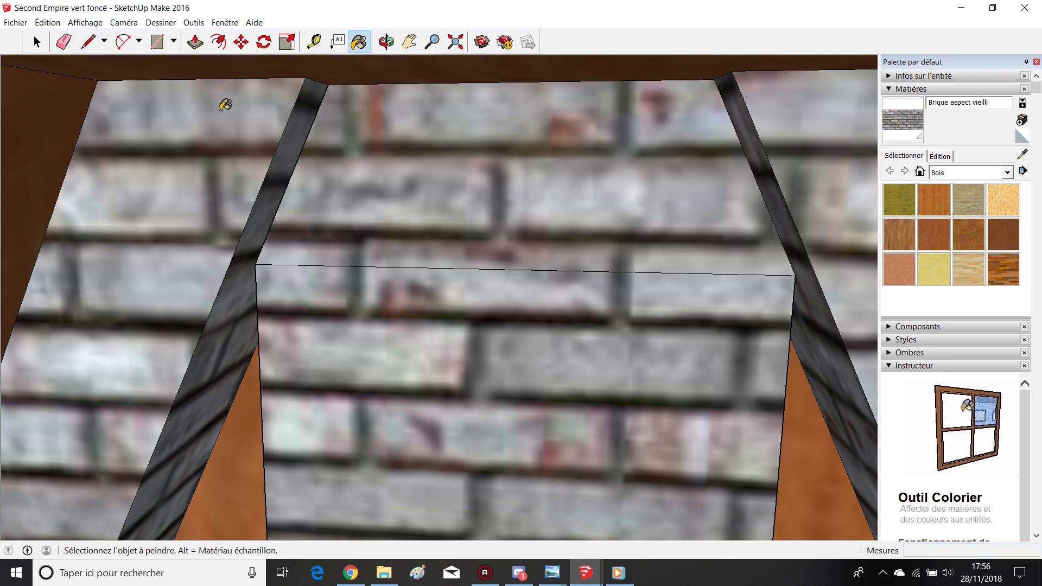
click(64, 41)
click(334, 261)
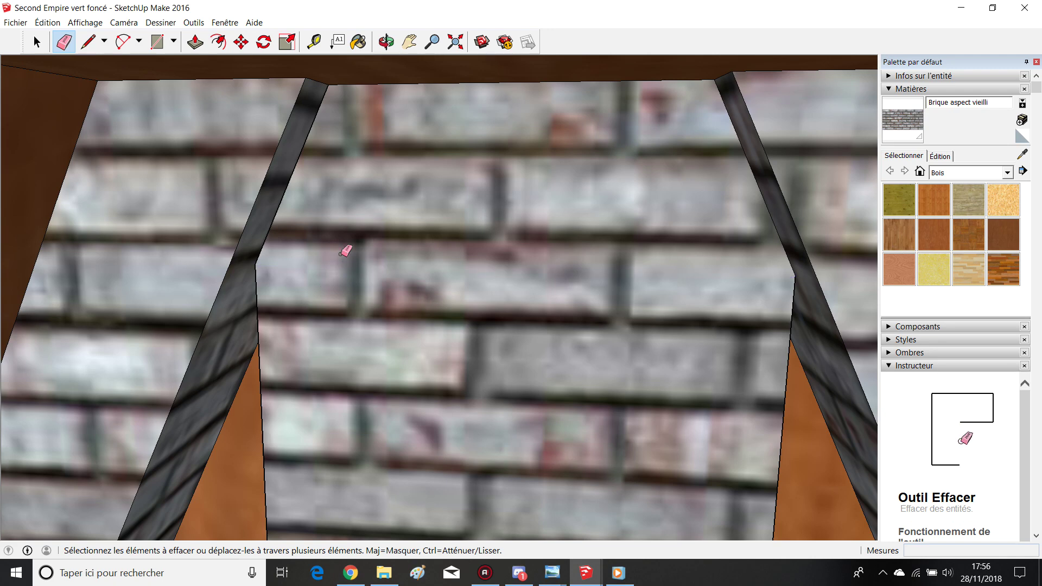
click(387, 41)
mouse_move(391, 135)
mouse_down()
mouse_move(559, 279)
mouse_move(662, 244)
mouse_move(442, 281)
mouse_move(543, 169)
mouse_move(551, 291)
mouse_up()
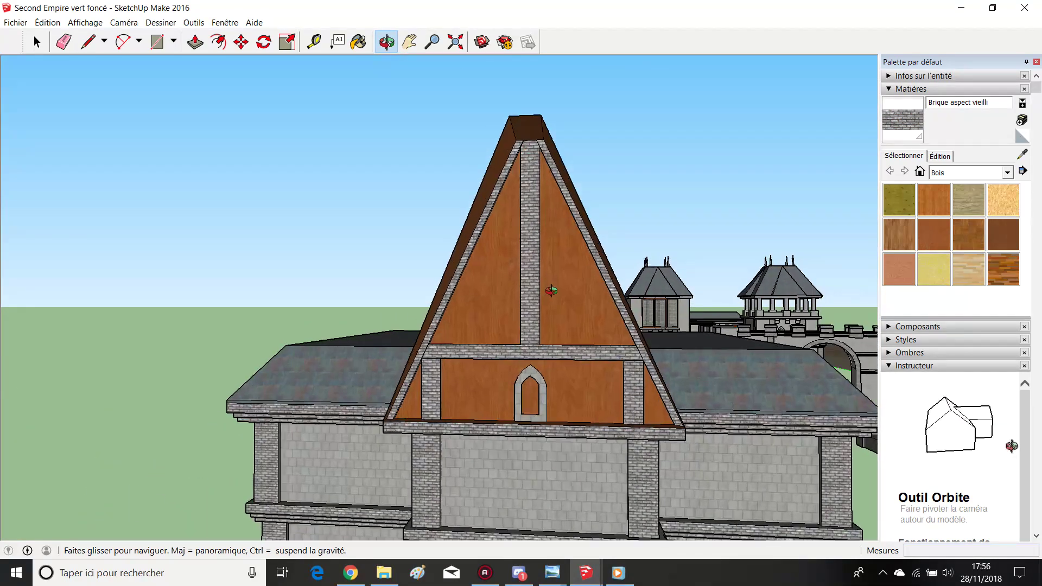
Zoom toward the gable and start a line at the central brick strip's base.
scroll(551, 291, up, 5)
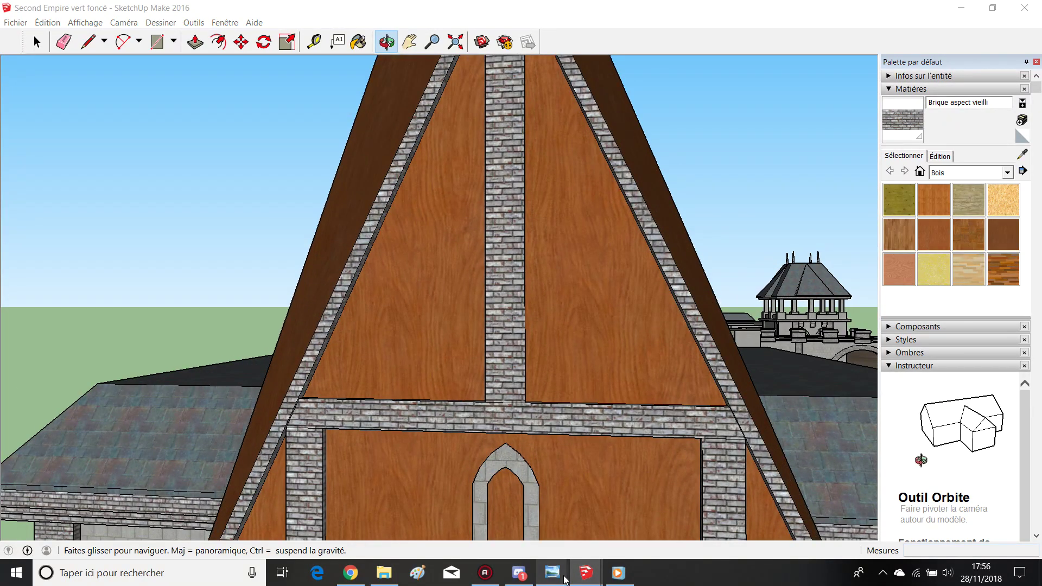
mouse_move(552, 573)
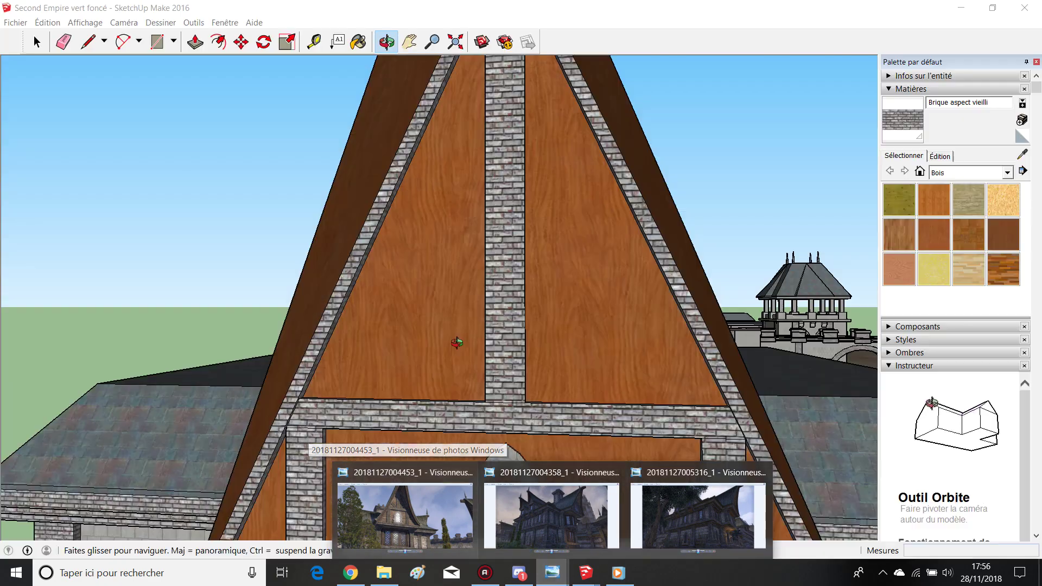
scroll(546, 386, up, 3)
scroll(542, 385, up, 2)
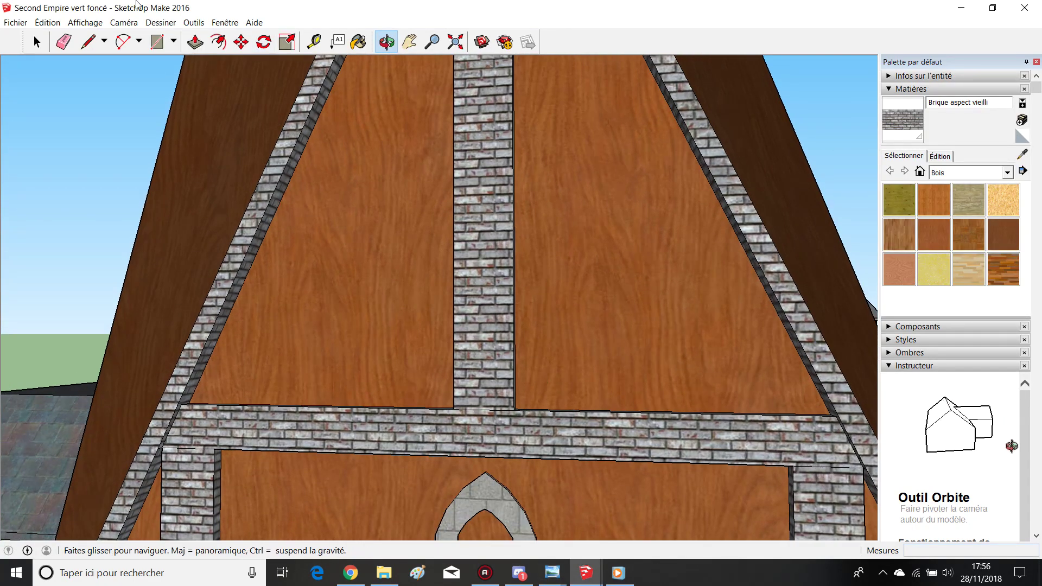
click(88, 42)
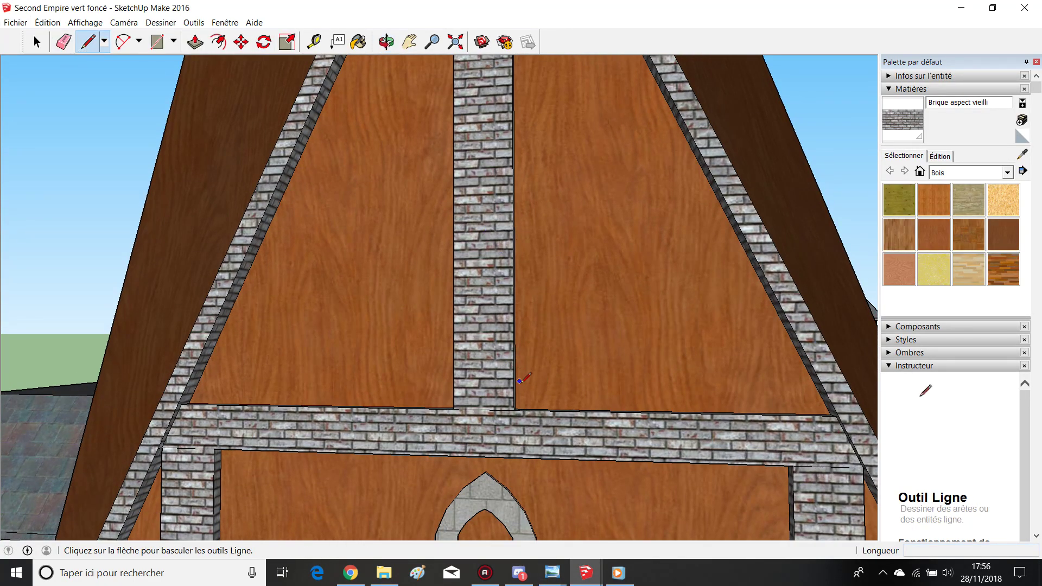
scroll(520, 381, up, 1)
scroll(518, 382, up, 2)
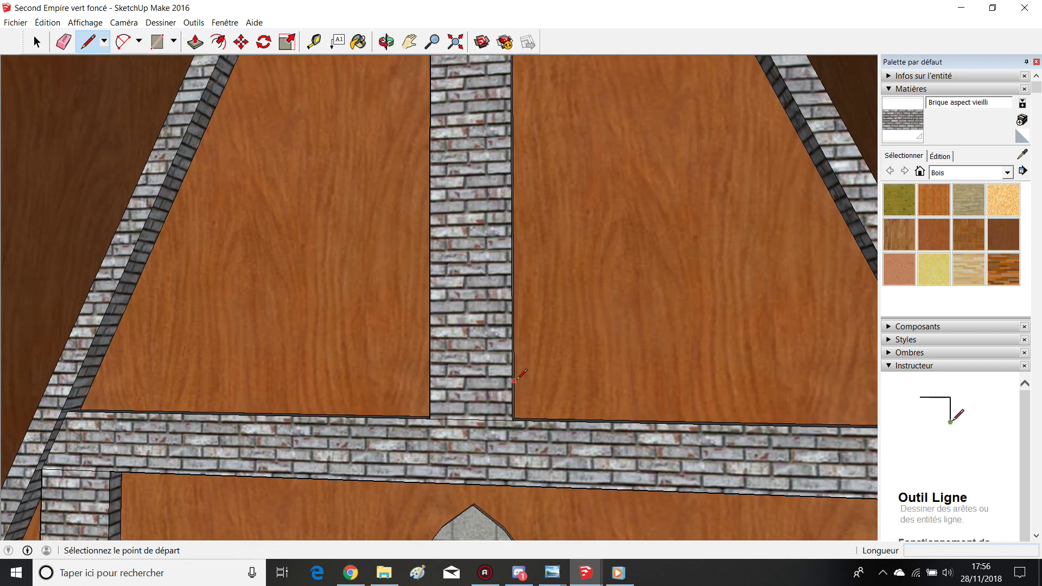
click(514, 379)
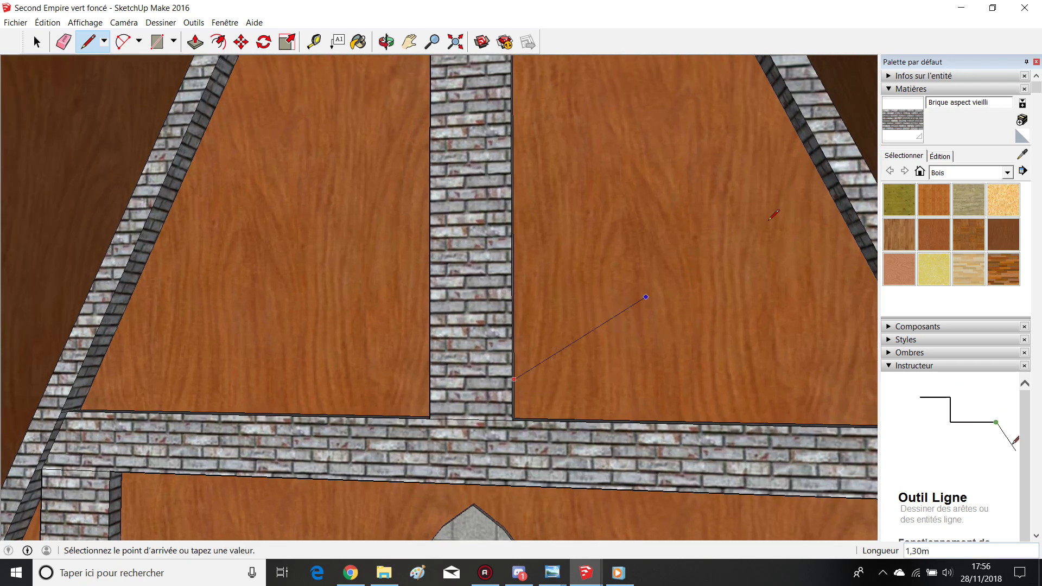
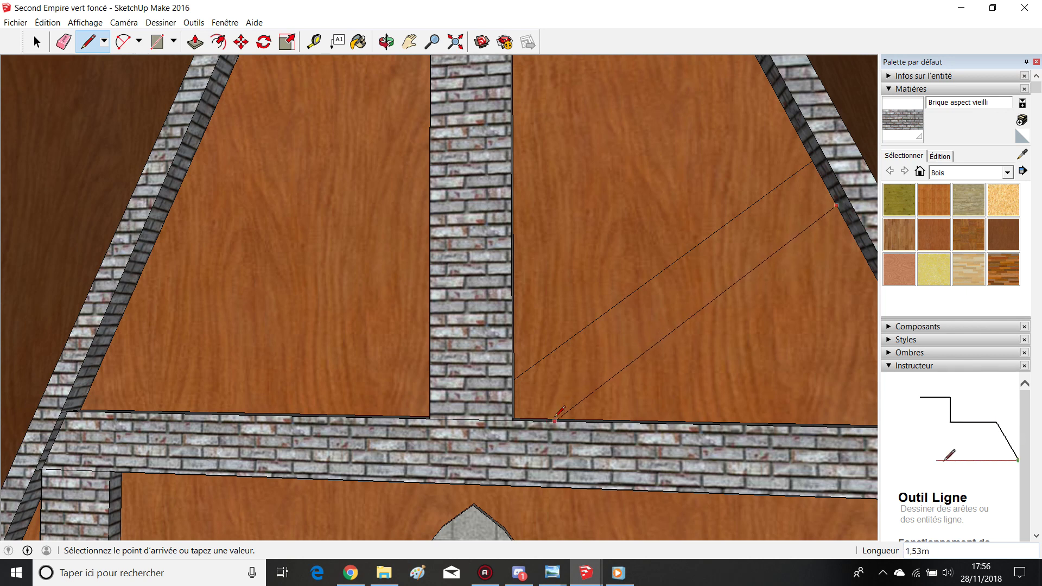
Draw the short cross edge joining the two diagonals on the right gable panel.
key(Escape)
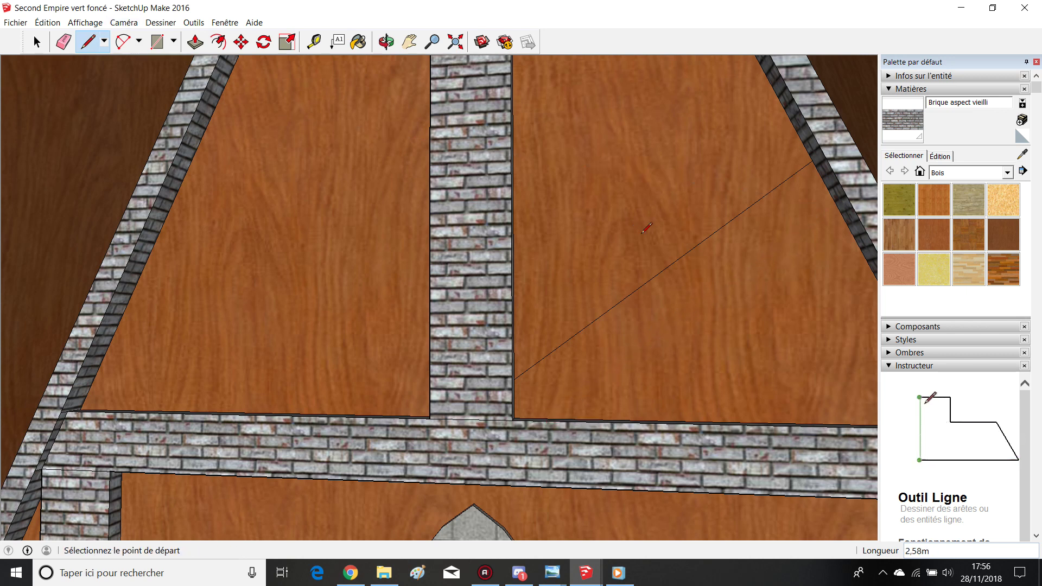
click(708, 293)
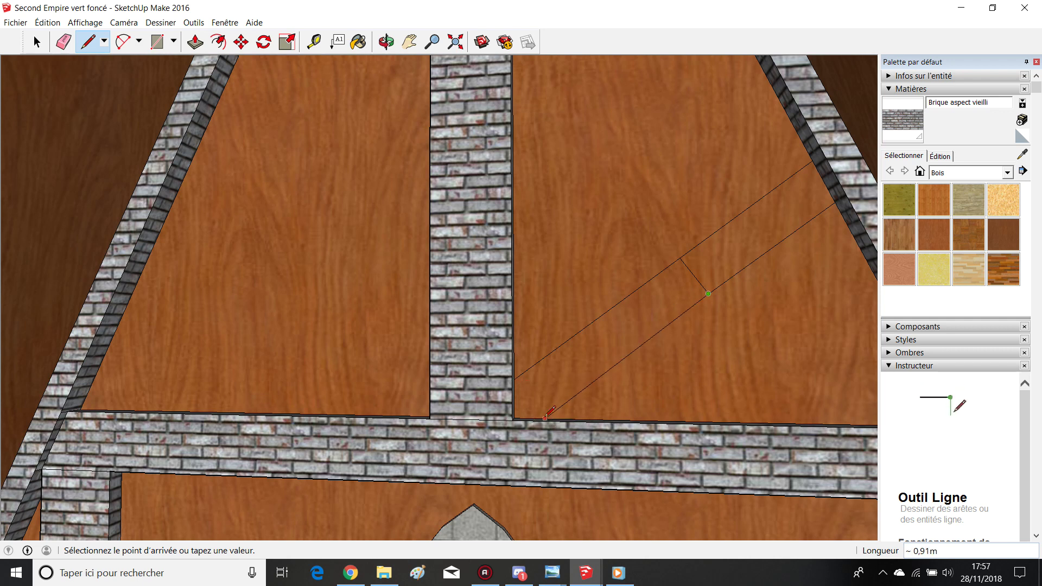
click(537, 418)
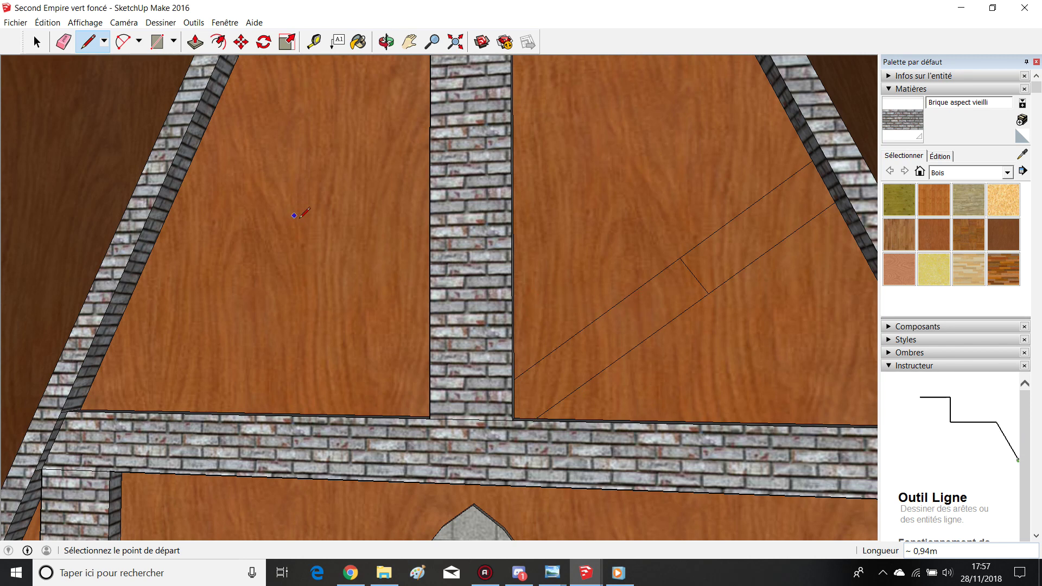
Draw short edges along the brick pillar base on the left wood panel.
key(o)
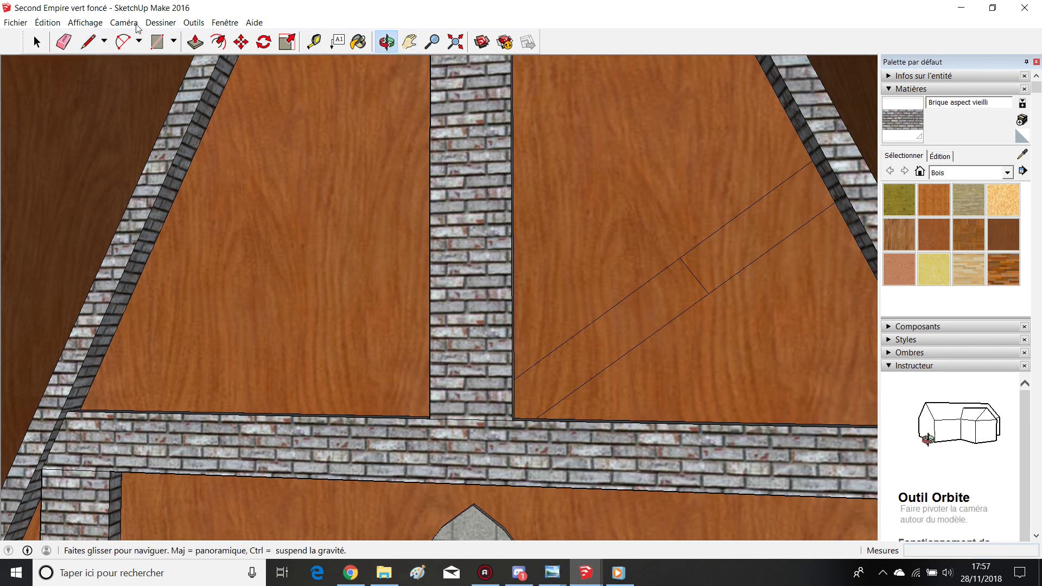
click(84, 46)
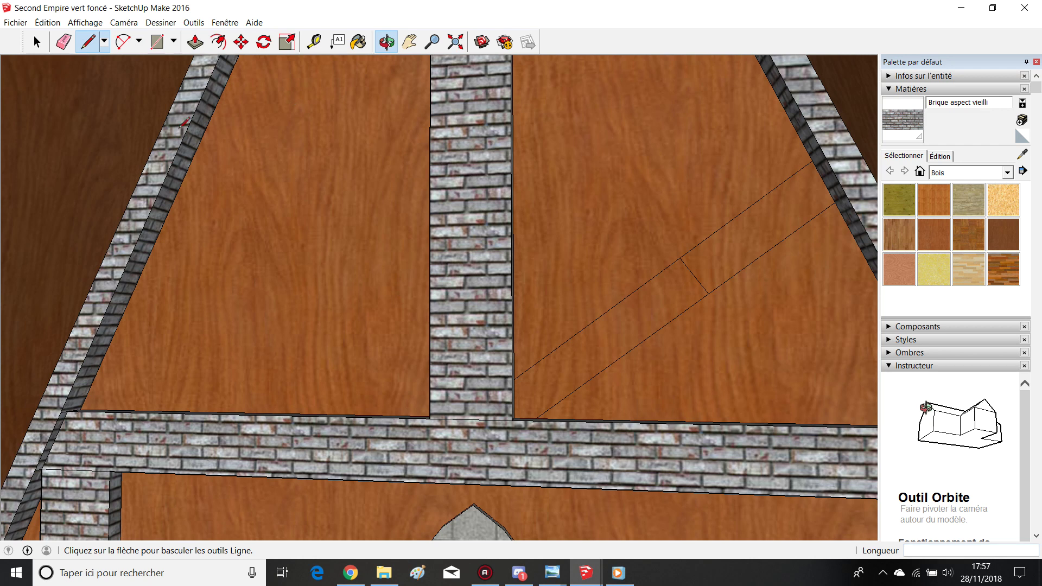
click(514, 378)
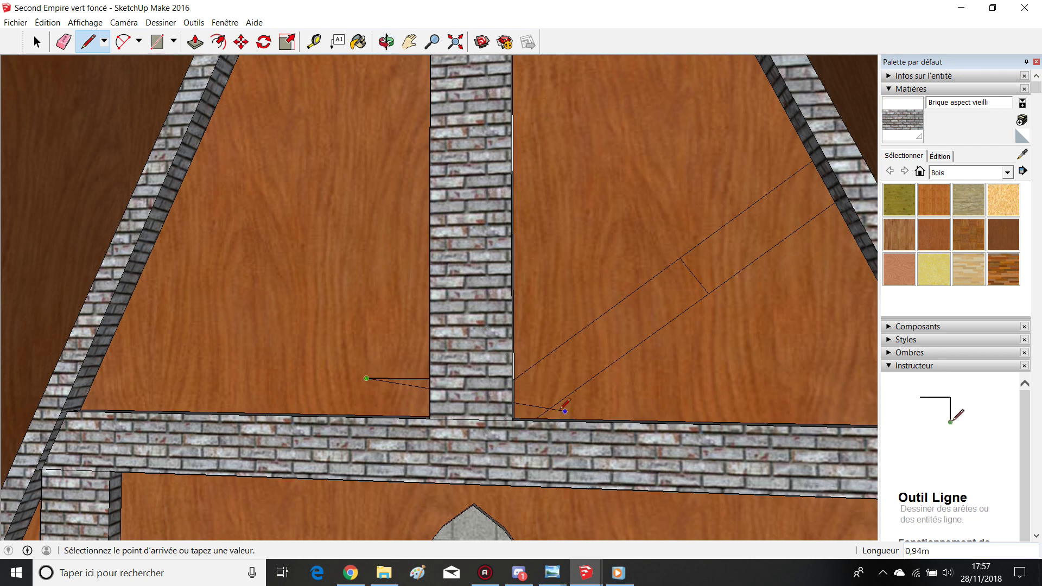
click(87, 42)
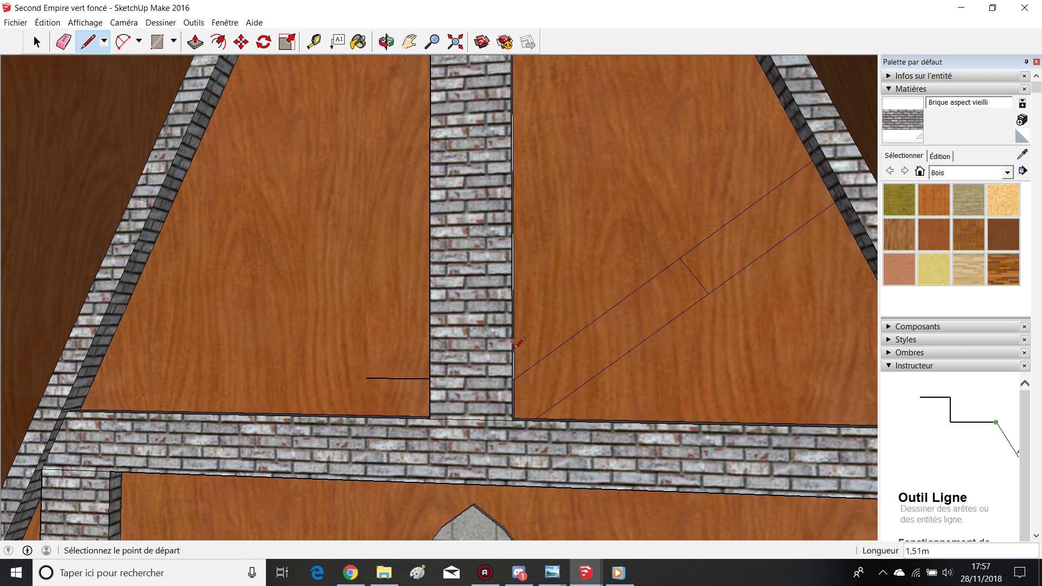
click(537, 418)
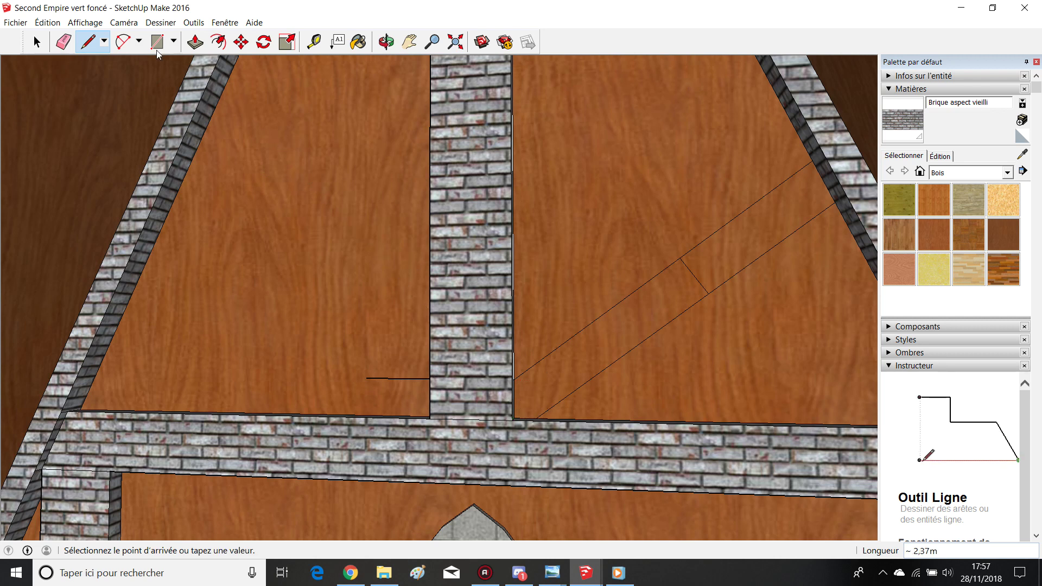
click(87, 41)
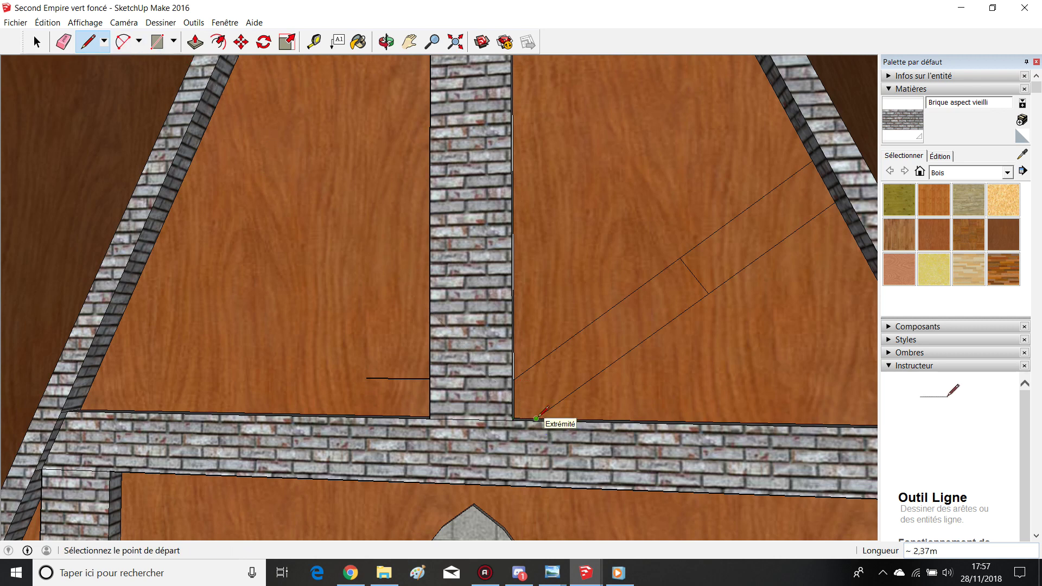
click(536, 418)
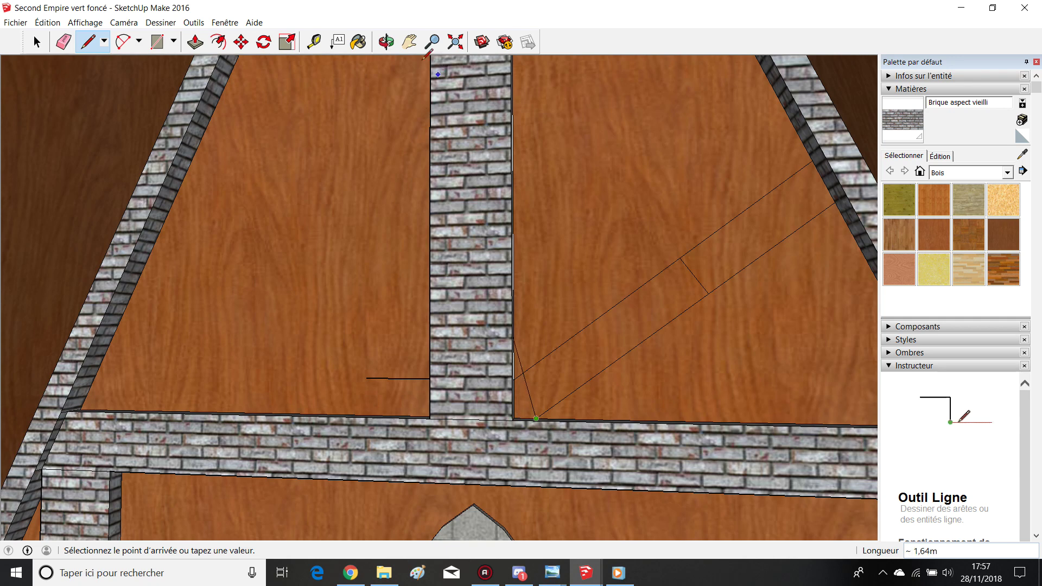
Orbit to a frontal gable view and draw a short edge along the left panel bottom.
key(o)
mouse_move(403, 128)
mouse_down()
mouse_move(389, 377)
mouse_move(424, 393)
mouse_move(356, 389)
mouse_up()
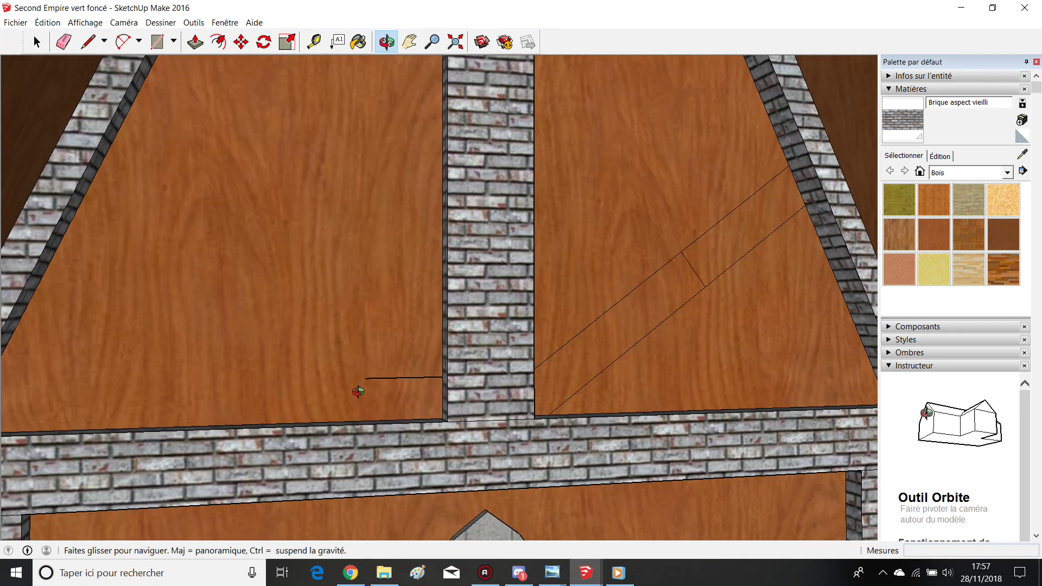
click(87, 42)
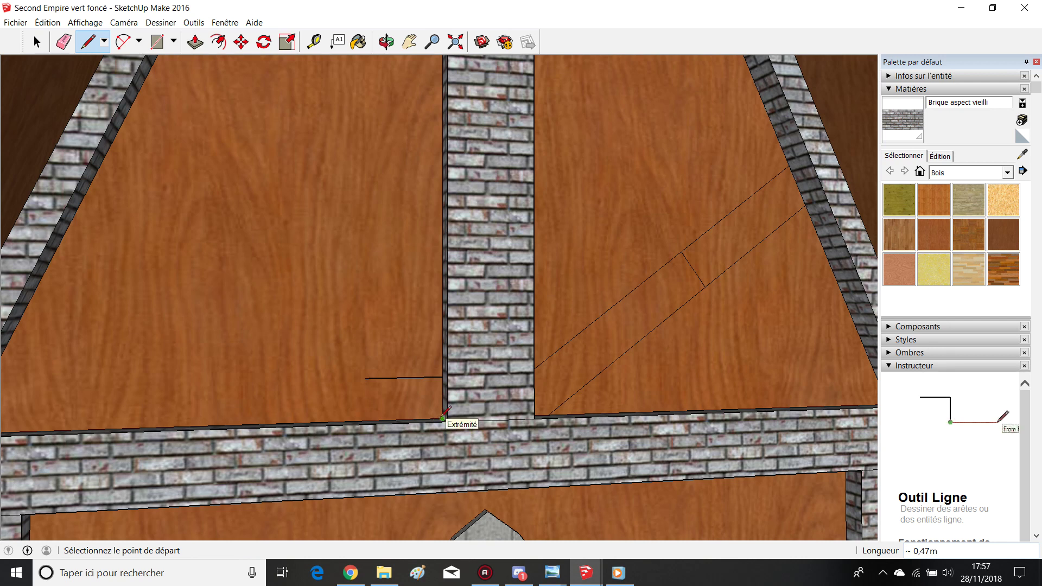
click(443, 418)
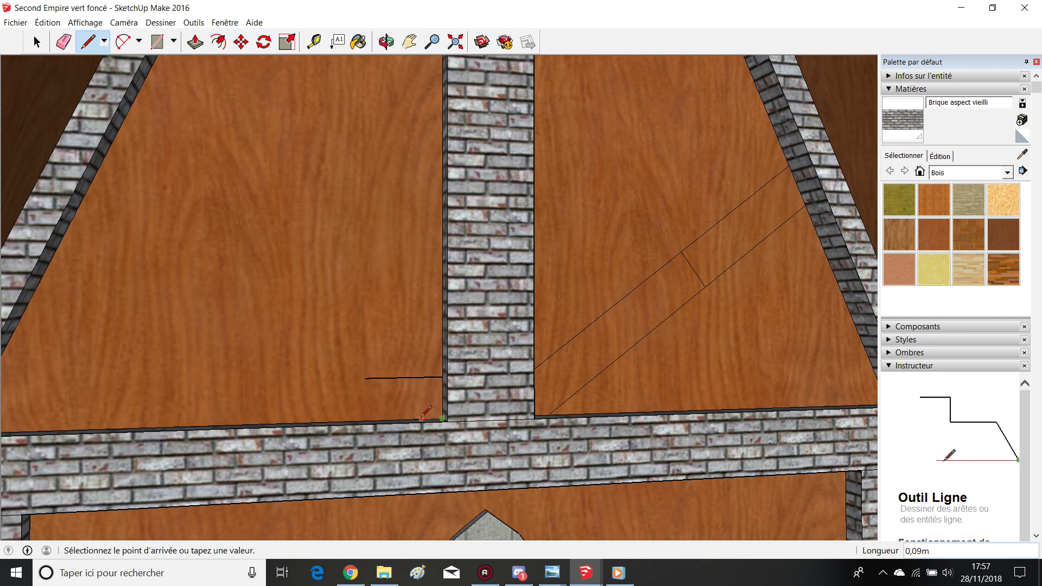
click(419, 419)
click(419, 418)
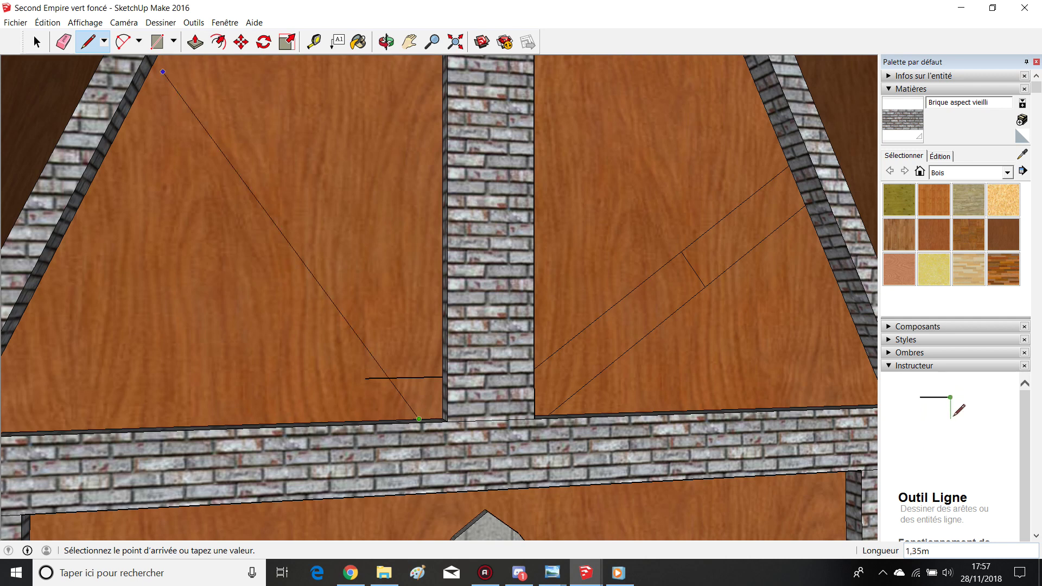
key(Escape)
Draw a horizontal edge across both gable panels and the lower left diagonal.
click(806, 206)
click(332, 189)
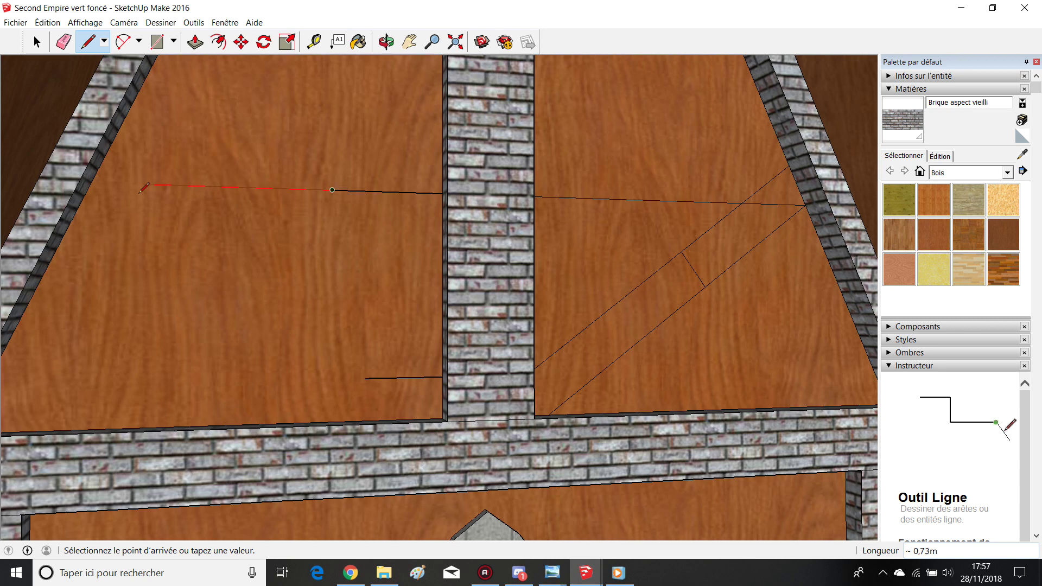
click(91, 182)
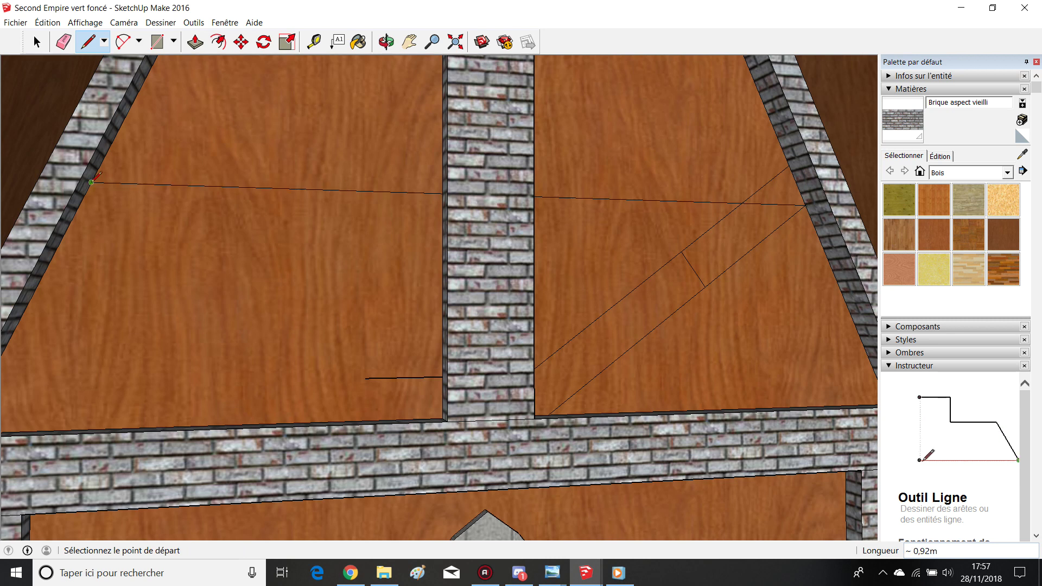
click(419, 419)
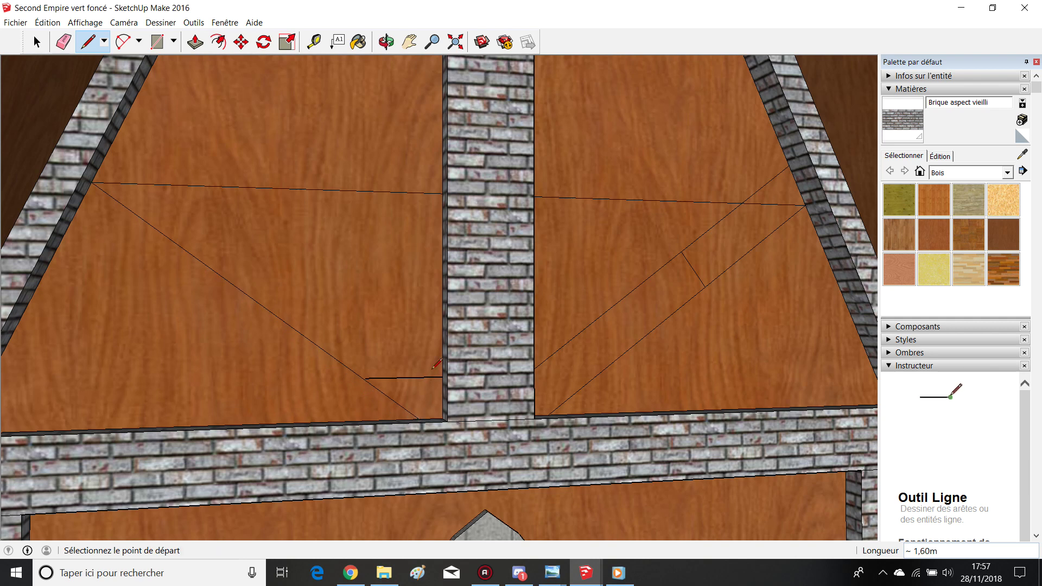
click(444, 376)
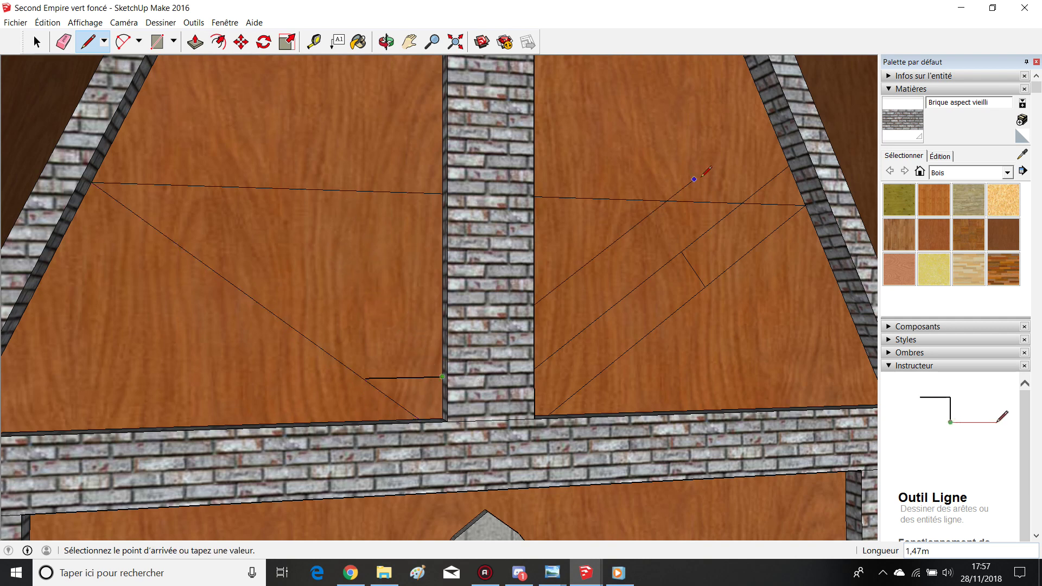
click(87, 42)
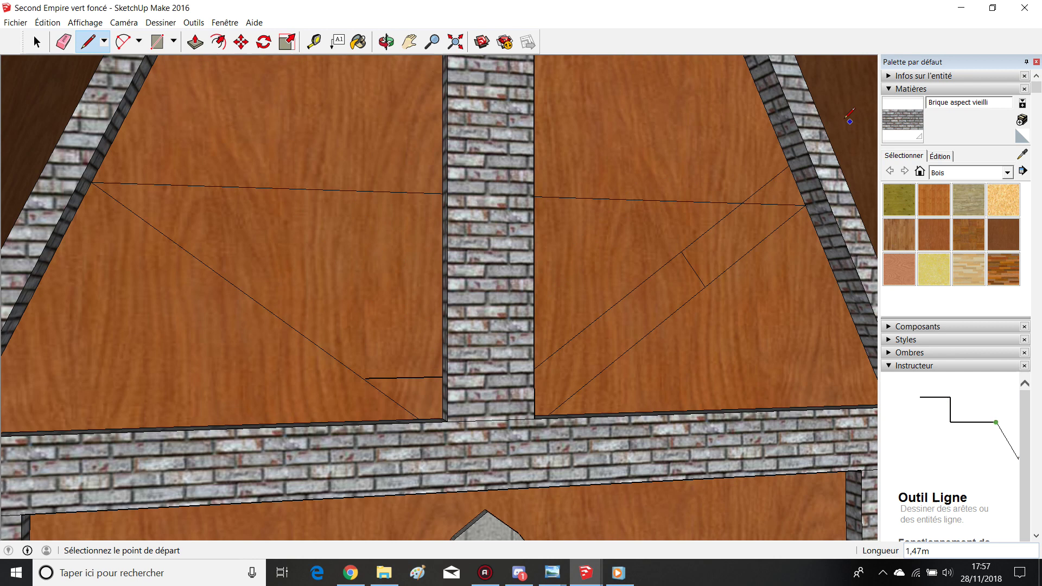
Draw a higher horizontal edge across the gable and the upper left diagonal to the pillar.
click(789, 165)
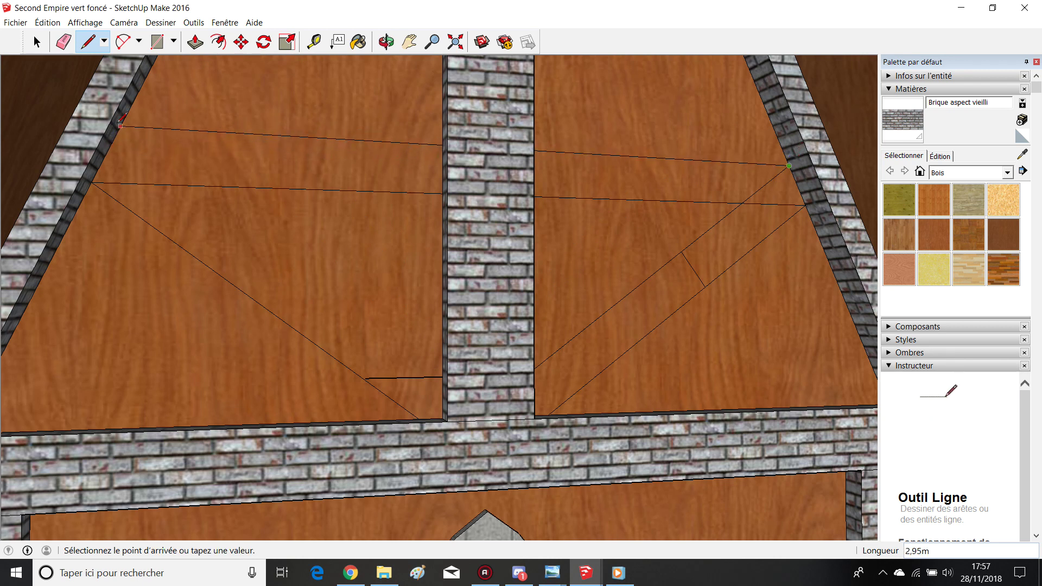
click(118, 134)
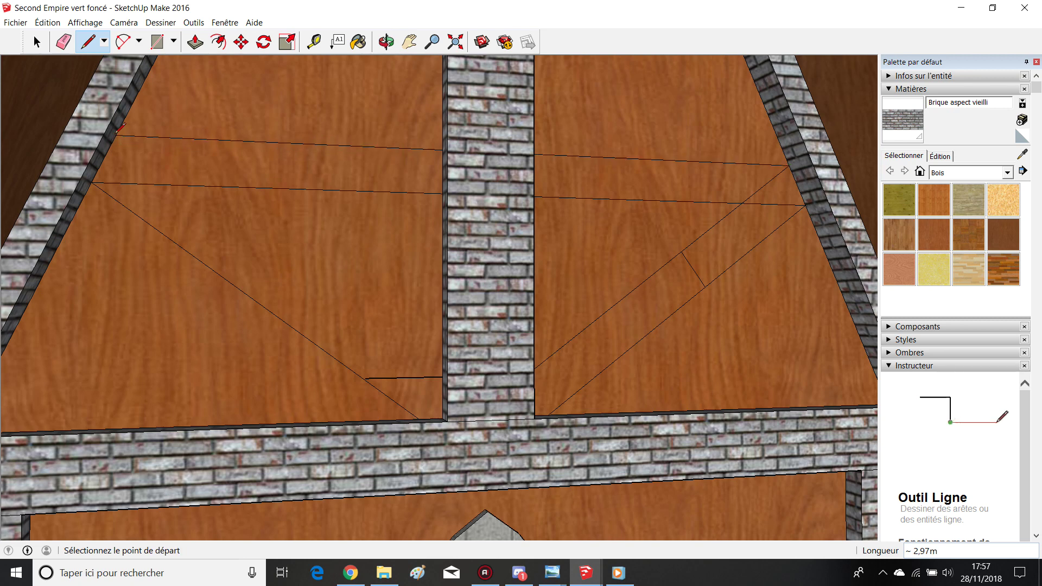
click(443, 376)
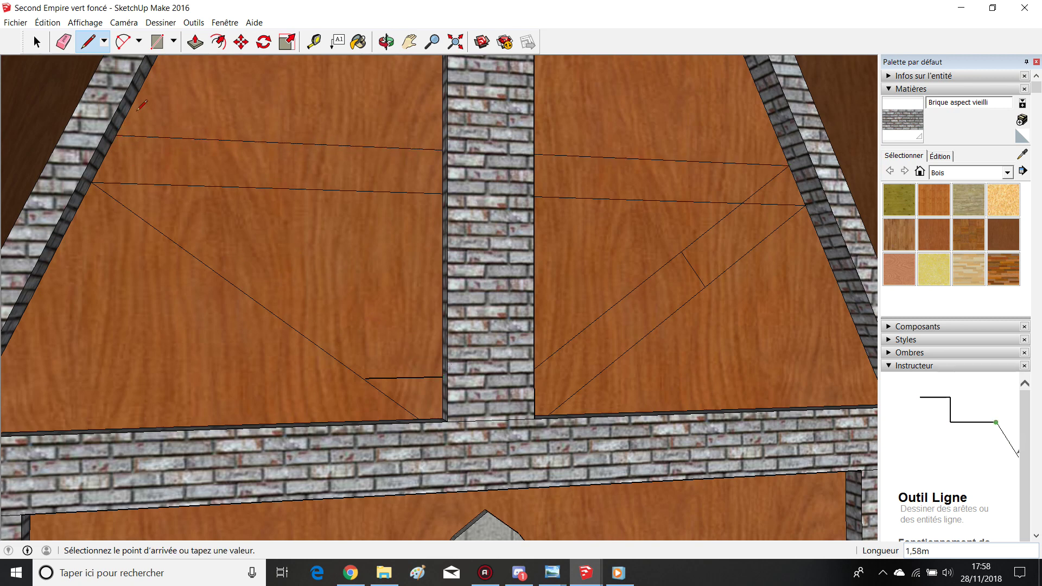
click(116, 135)
Erase the stray horizontal and short edges from both gable panels.
click(63, 42)
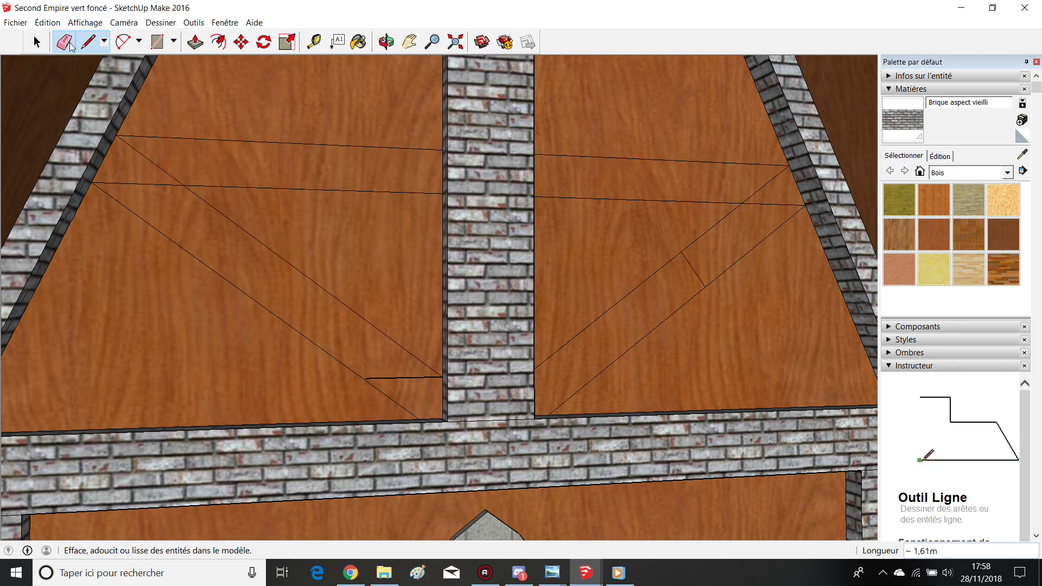
mouse_move(258, 143)
mouse_down()
mouse_move(219, 185)
mouse_move(168, 183)
mouse_up()
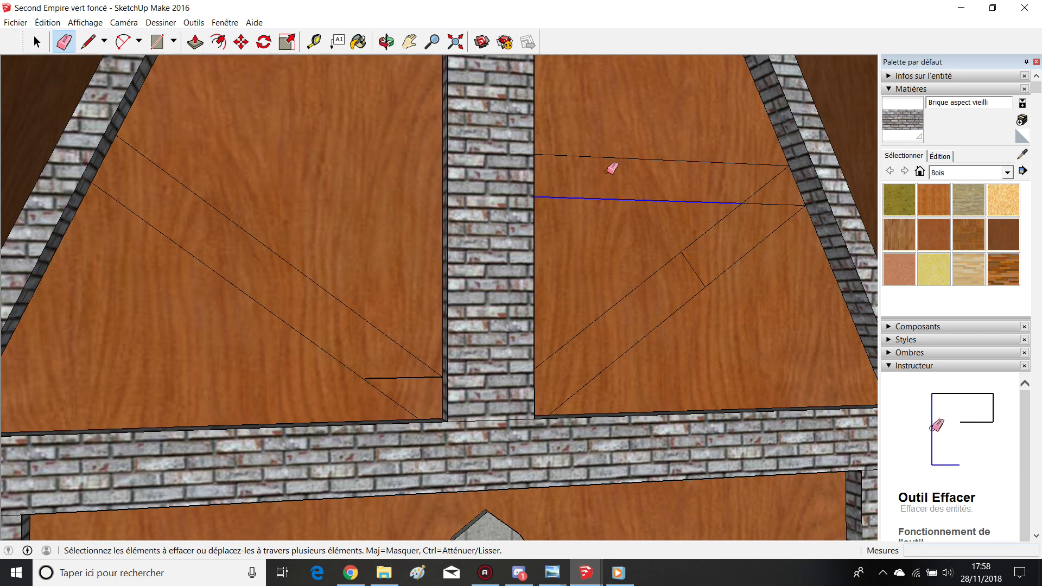
drag(657, 166, 764, 198)
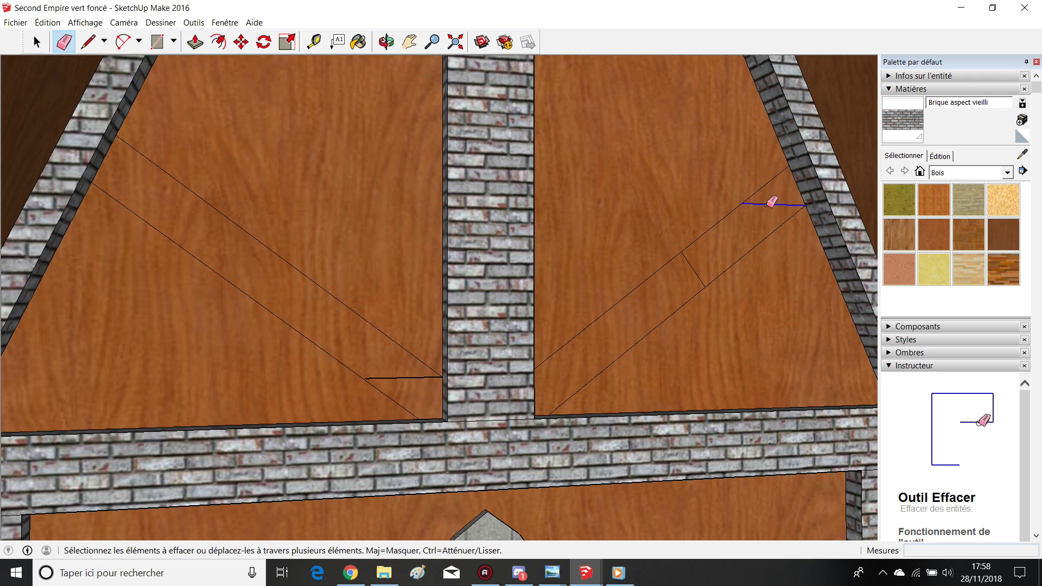
drag(689, 273, 484, 334)
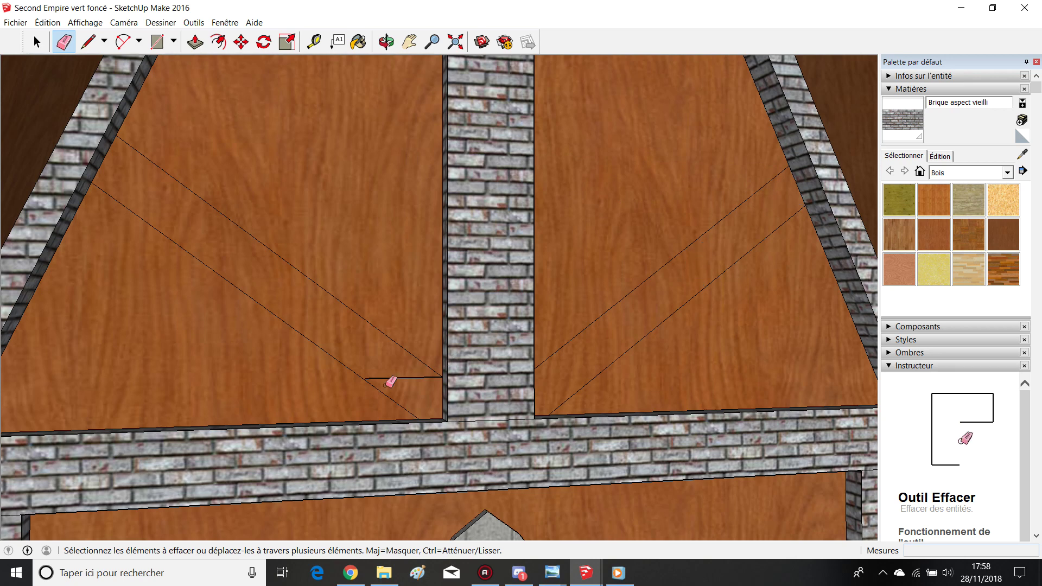
Paint the right and left diagonal strips with brick material.
click(919, 132)
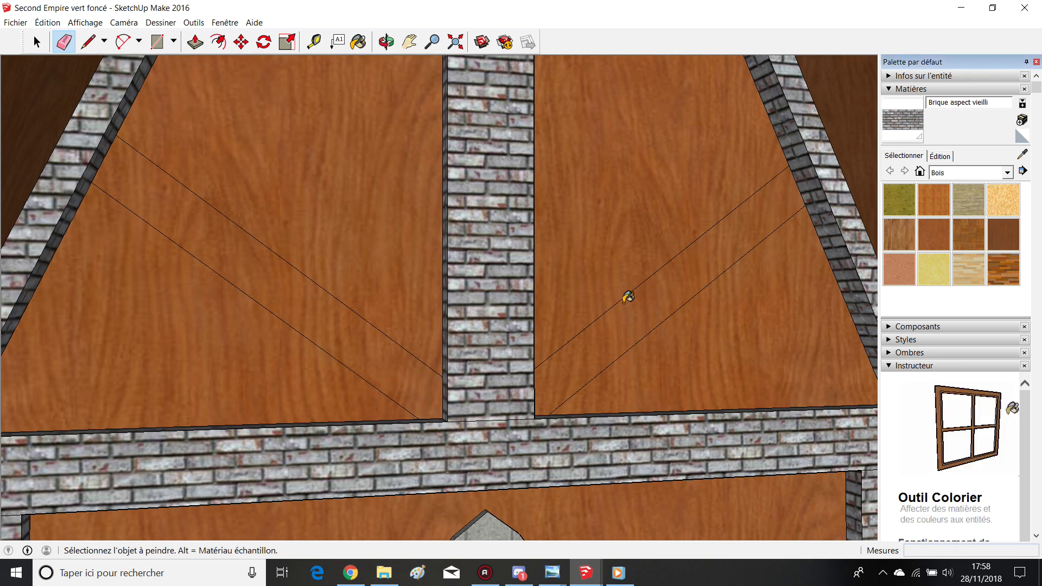
click(629, 310)
click(357, 328)
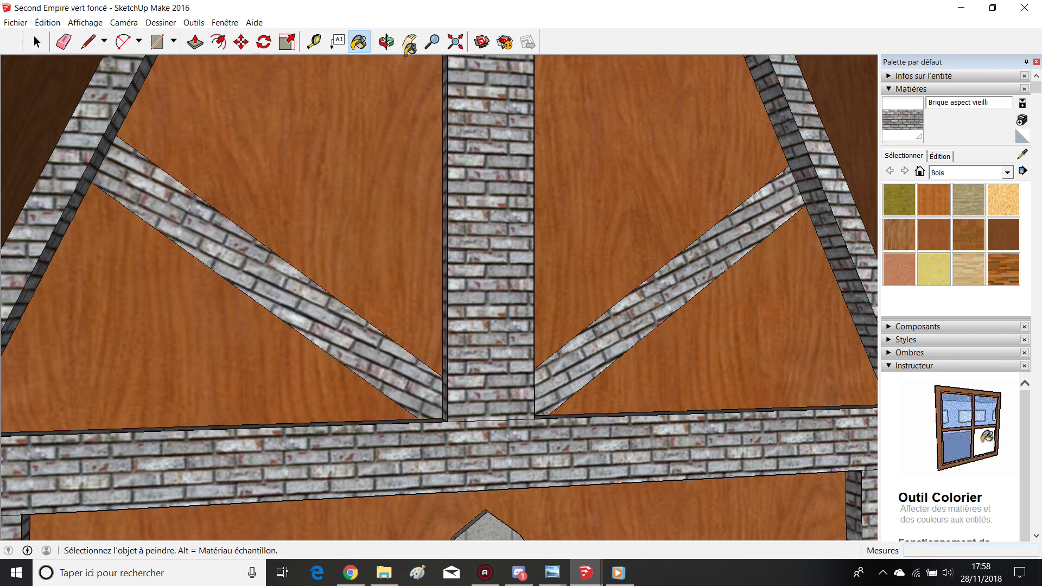
click(387, 42)
mouse_move(488, 245)
mouse_down()
mouse_move(651, 305)
mouse_move(640, 309)
mouse_move(662, 328)
mouse_up()
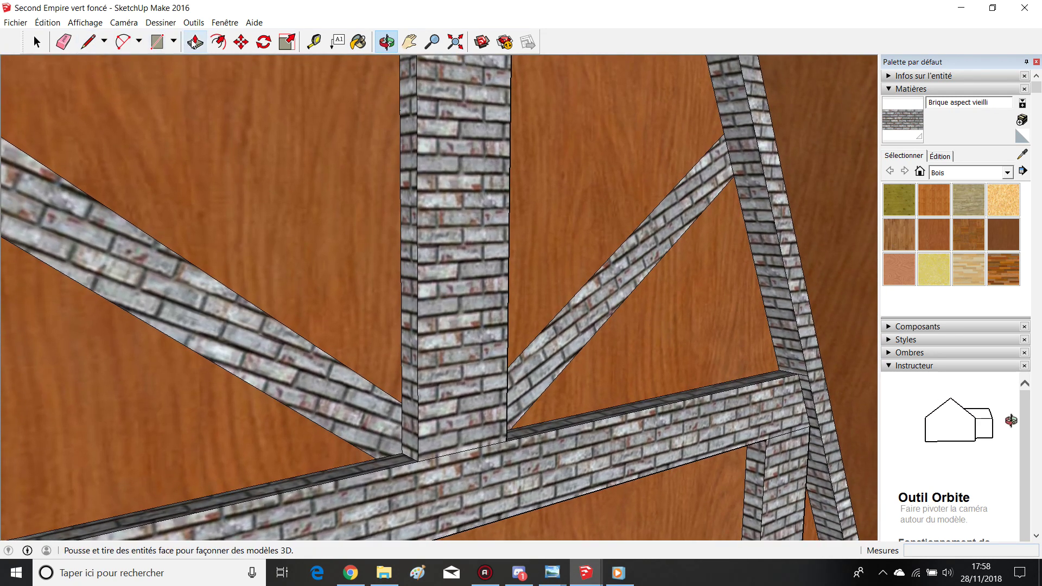
Push/Pull both diagonal brick beams outward, then orbit out to see the whole gable.
click(195, 42)
click(527, 375)
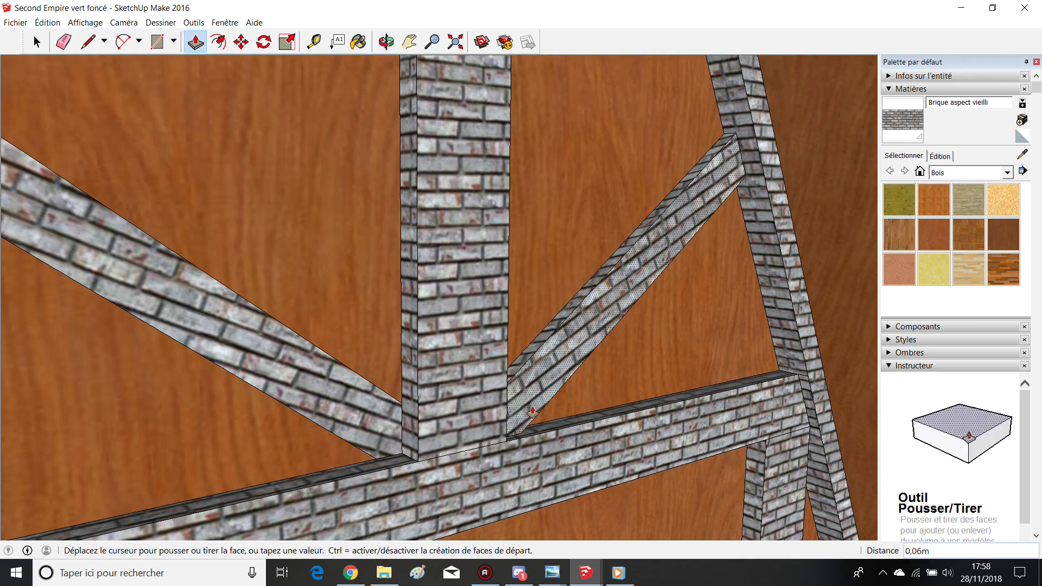
click(523, 437)
click(371, 438)
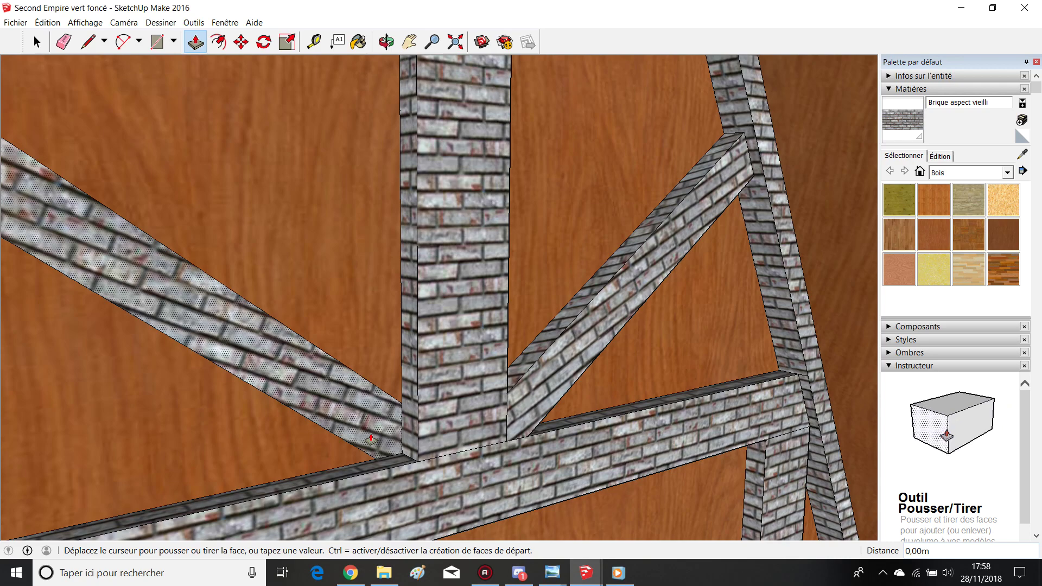
click(398, 462)
mouse_move(398, 461)
middle_down()
mouse_move(446, 240)
mouse_move(760, 224)
middle_up()
scroll(447, 241, down, 10)
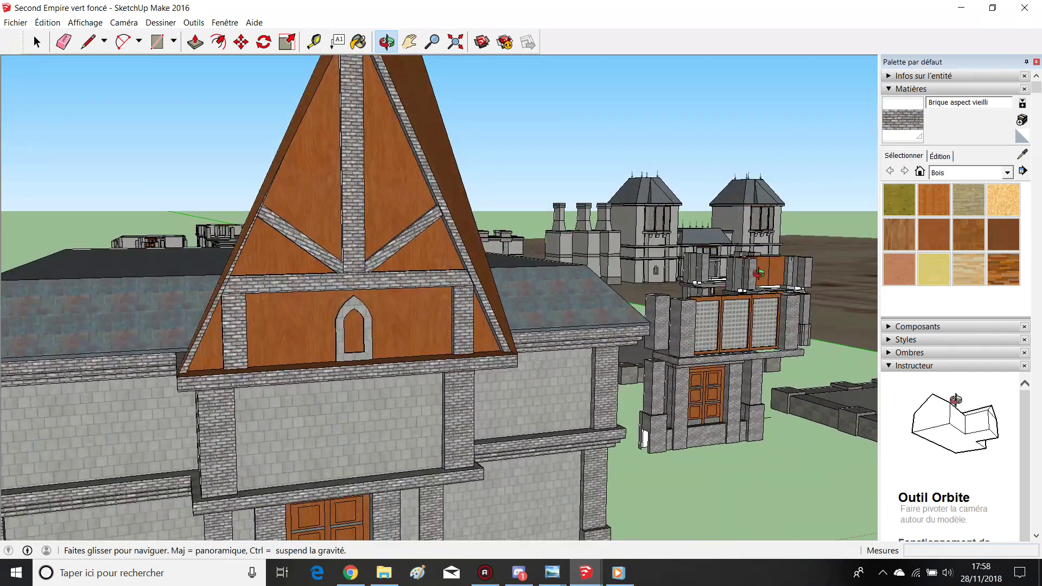
Sample the tower window's glass block and apply it to the gable's arched window.
click(1021, 154)
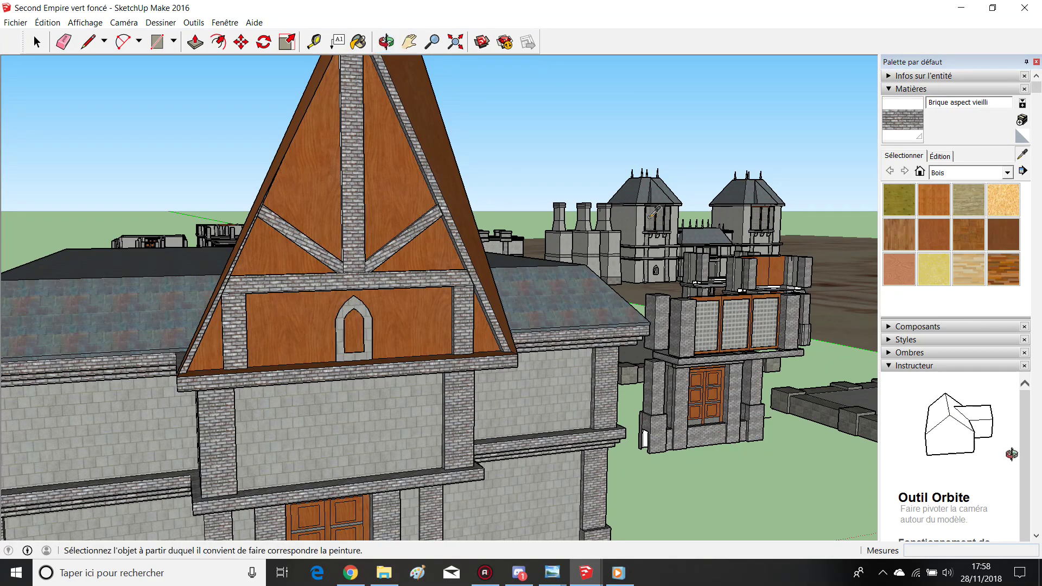
click(651, 216)
click(357, 331)
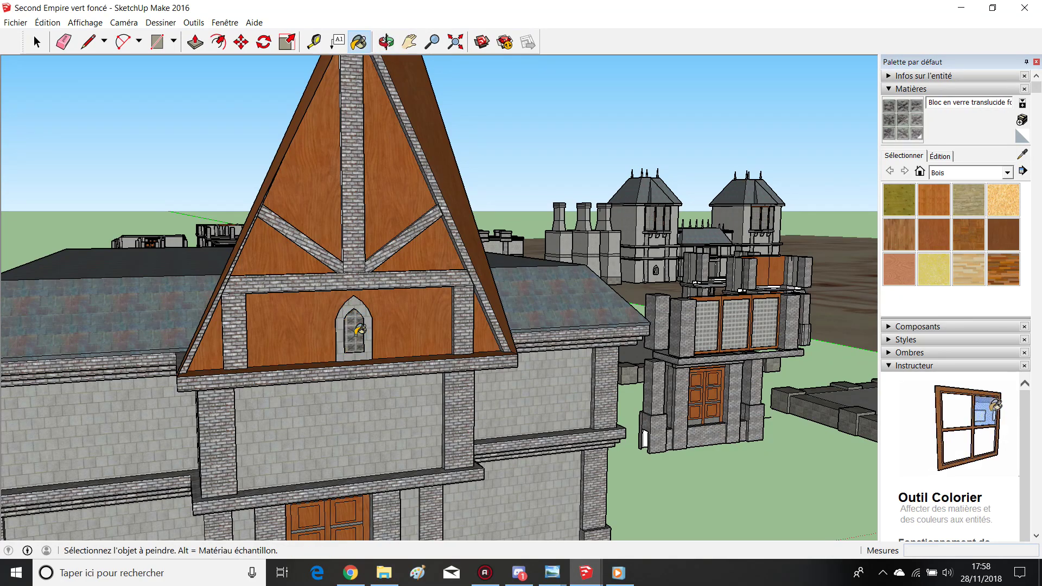
click(386, 42)
mouse_move(488, 244)
mouse_down()
mouse_move(640, 237)
mouse_move(252, 249)
mouse_move(498, 225)
mouse_up()
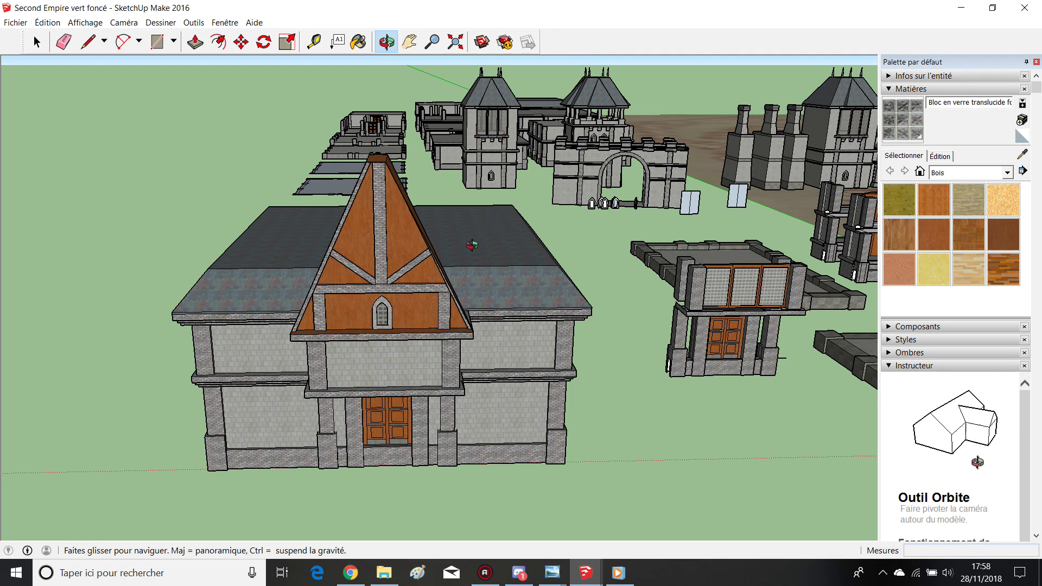
drag(471, 245, 472, 266)
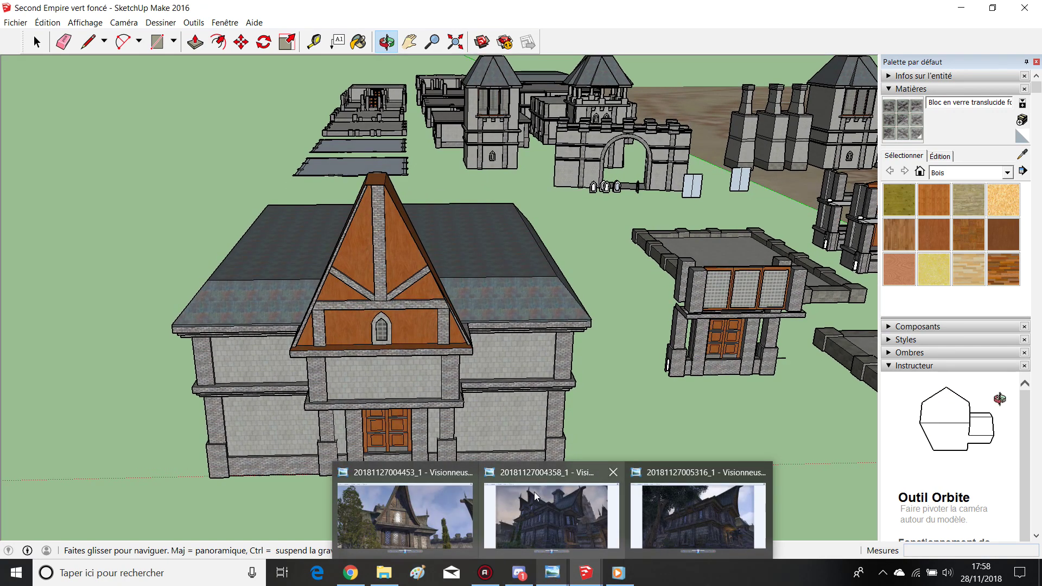
mouse_move(551, 515)
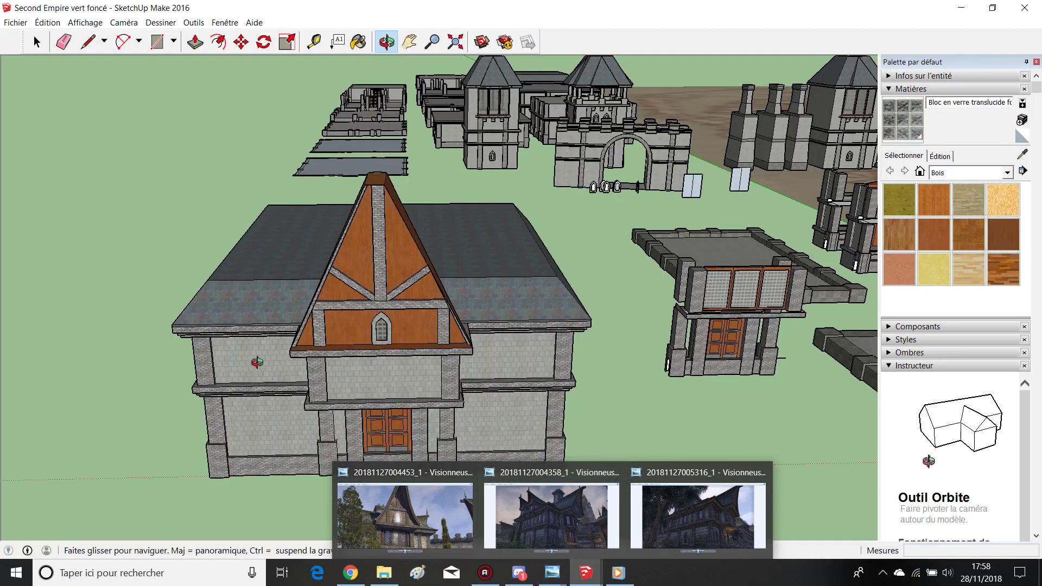
mouse_move(256, 365)
mouse_down()
mouse_move(333, 360)
mouse_move(372, 398)
mouse_up()
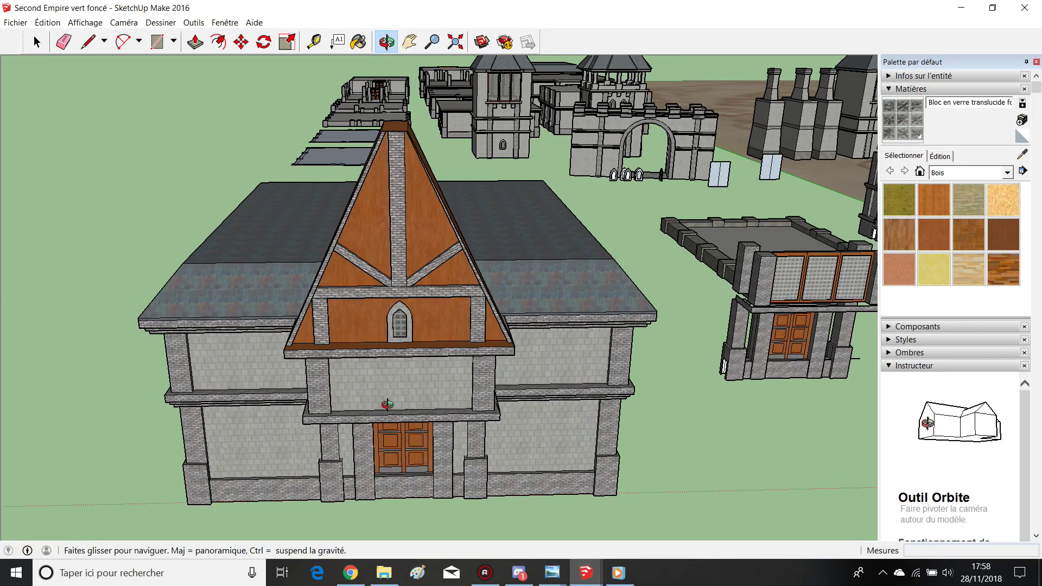
Zoom in on the wall above the front doors and draw a small rectangle on the ledge.
scroll(375, 404, up, 3)
scroll(372, 418, up, 2)
scroll(372, 428, up, 1)
scroll(371, 433, up, 2)
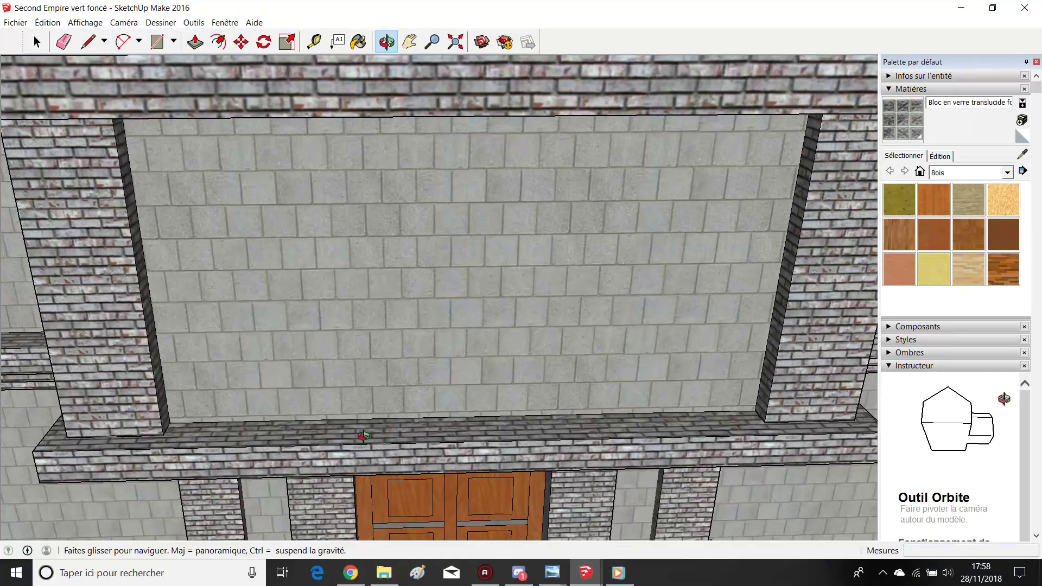
scroll(372, 432, up, 1)
click(156, 42)
click(281, 421)
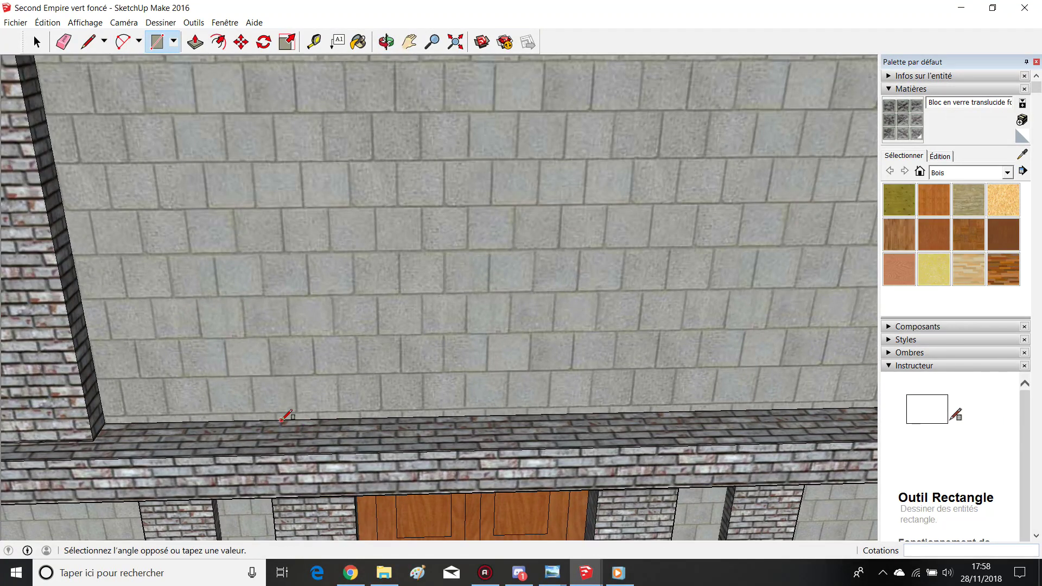
click(376, 434)
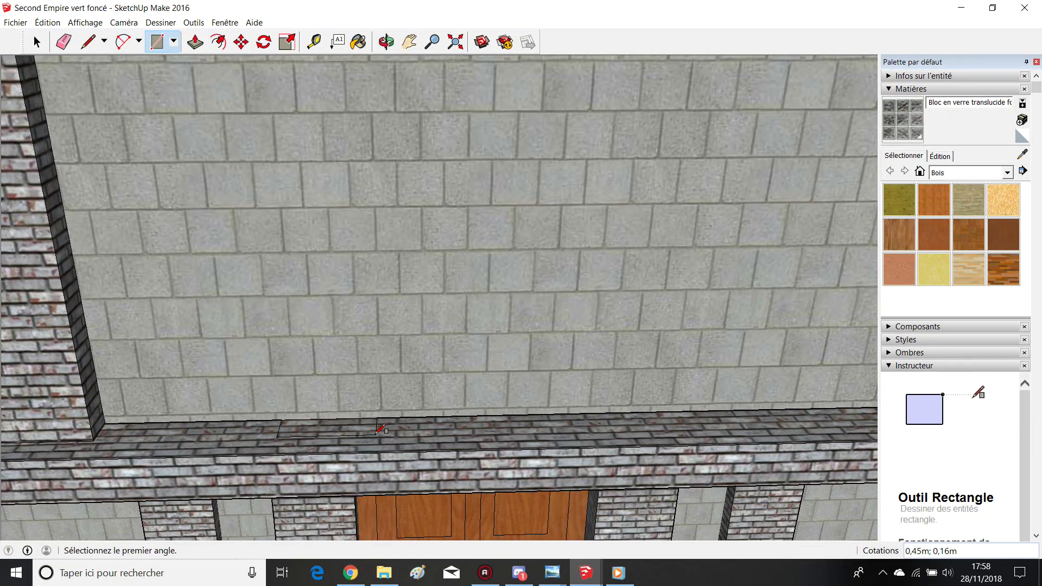
Draw a line from the wall corner along the ledge edge.
click(87, 41)
click(105, 424)
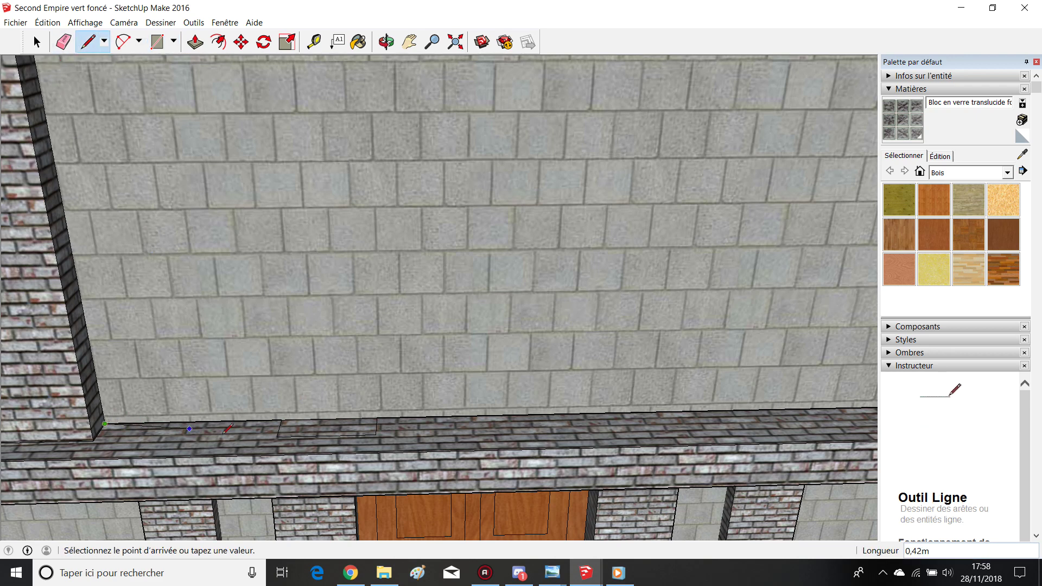
click(282, 419)
scroll(148, 377, down, 5)
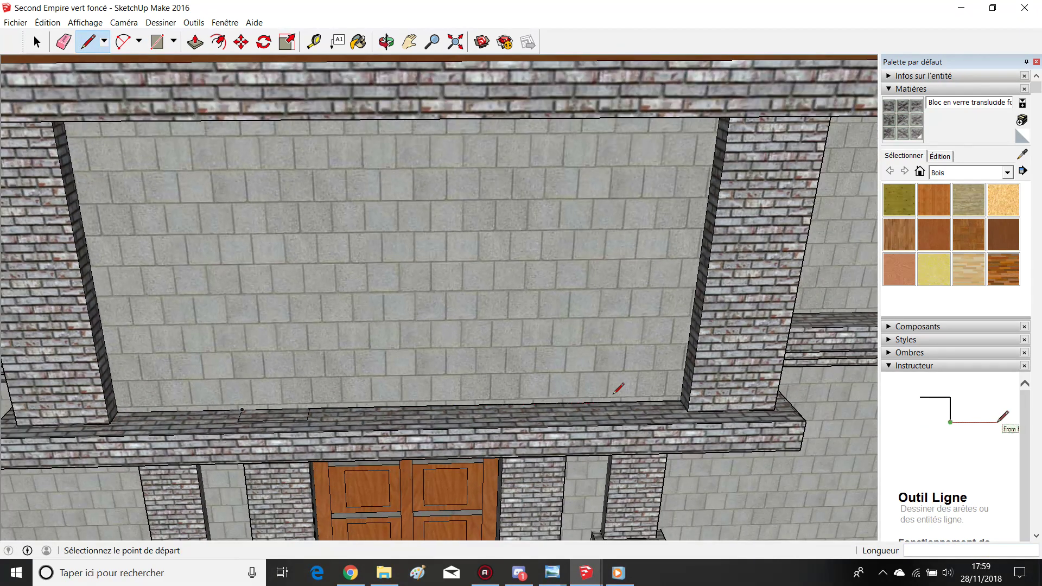
scroll(669, 397, up, 2)
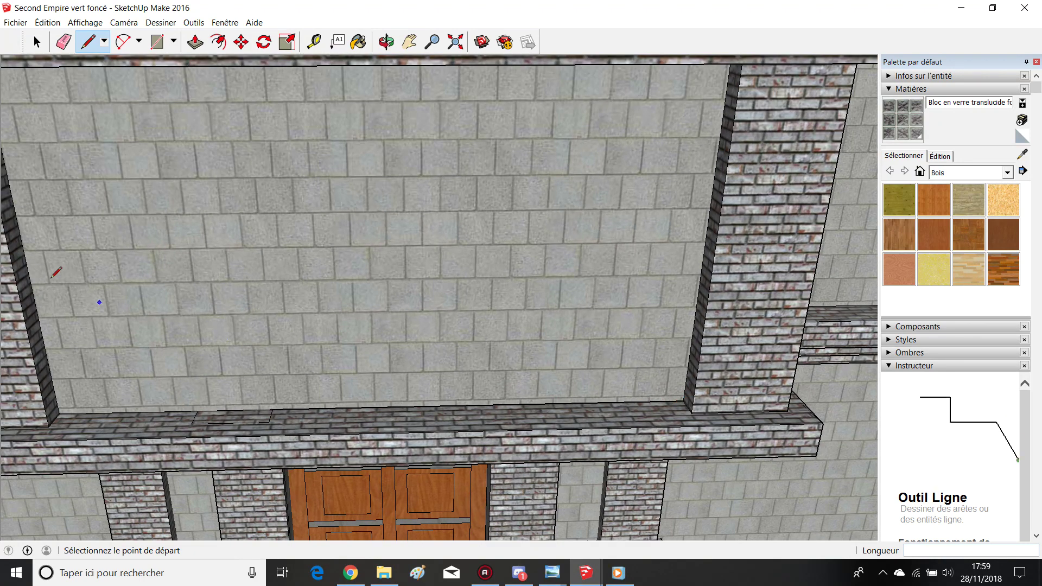
click(683, 401)
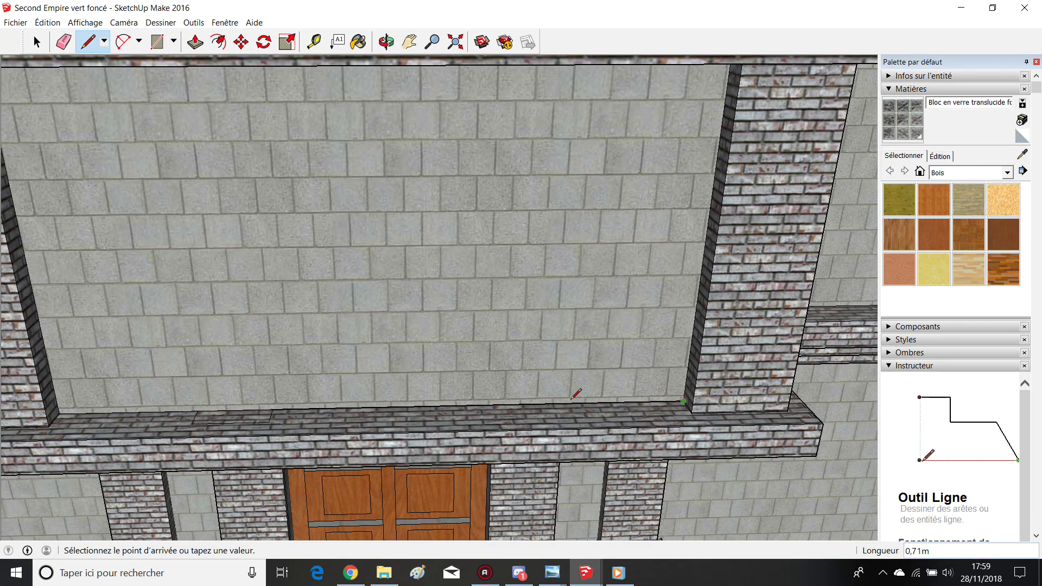
key(Escape)
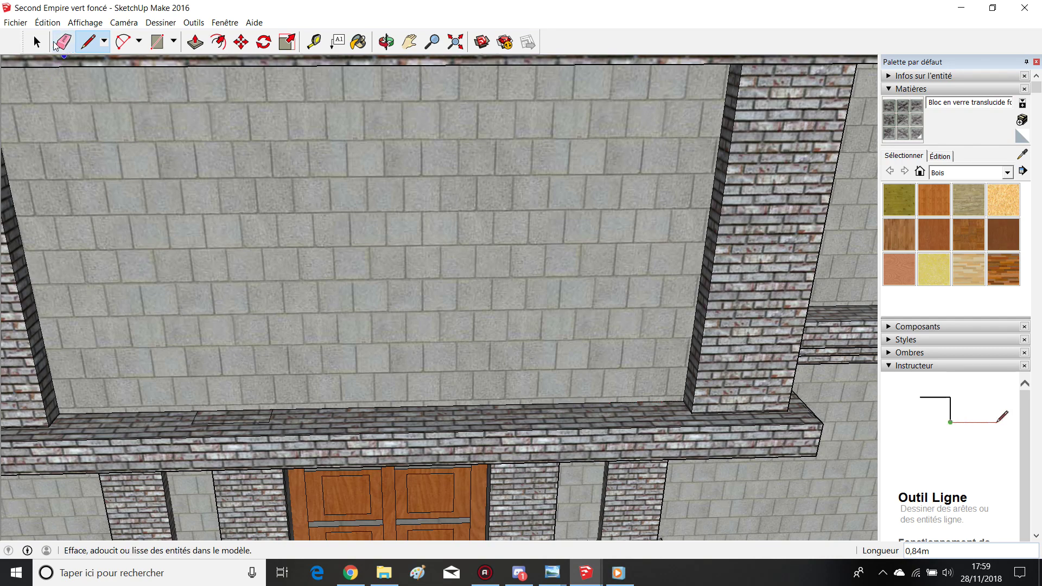
key(space)
Paste grate copies, placing one at the ledge midpoint and one on the ground.
scroll(246, 416, down, 3)
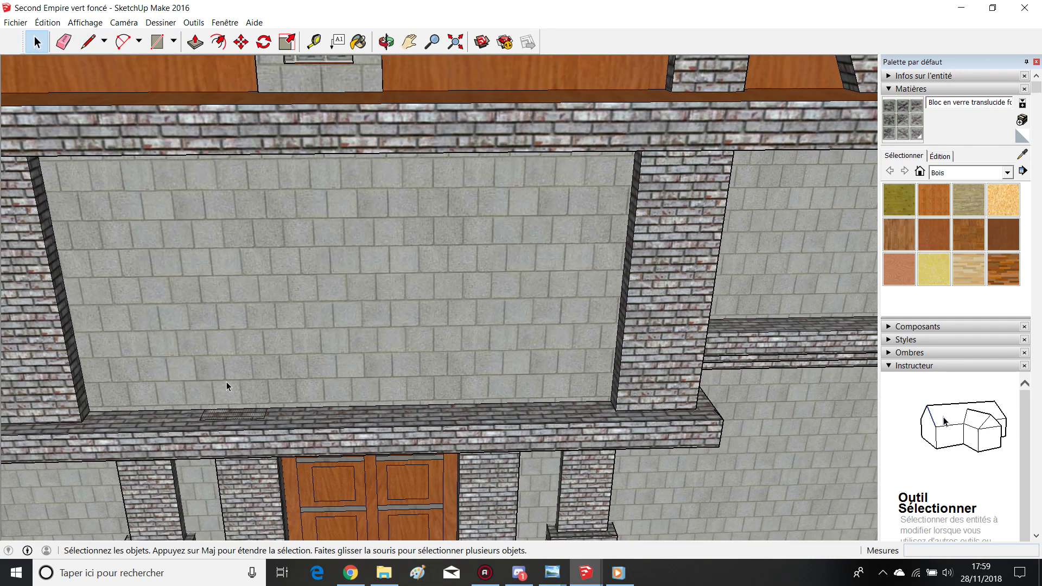
scroll(226, 382, down, 2)
key(ctrl+v)
click(757, 512)
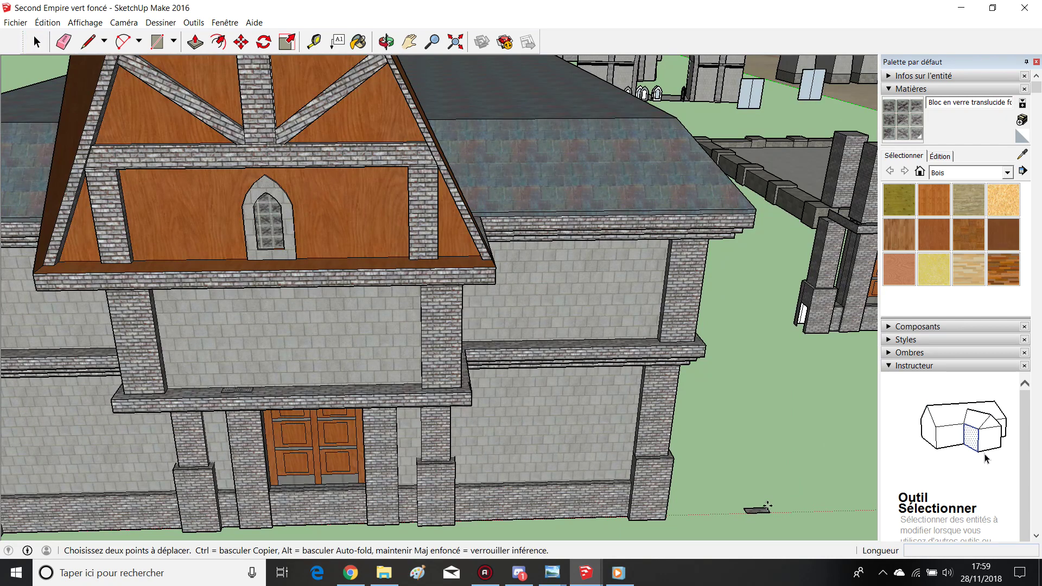
click(395, 384)
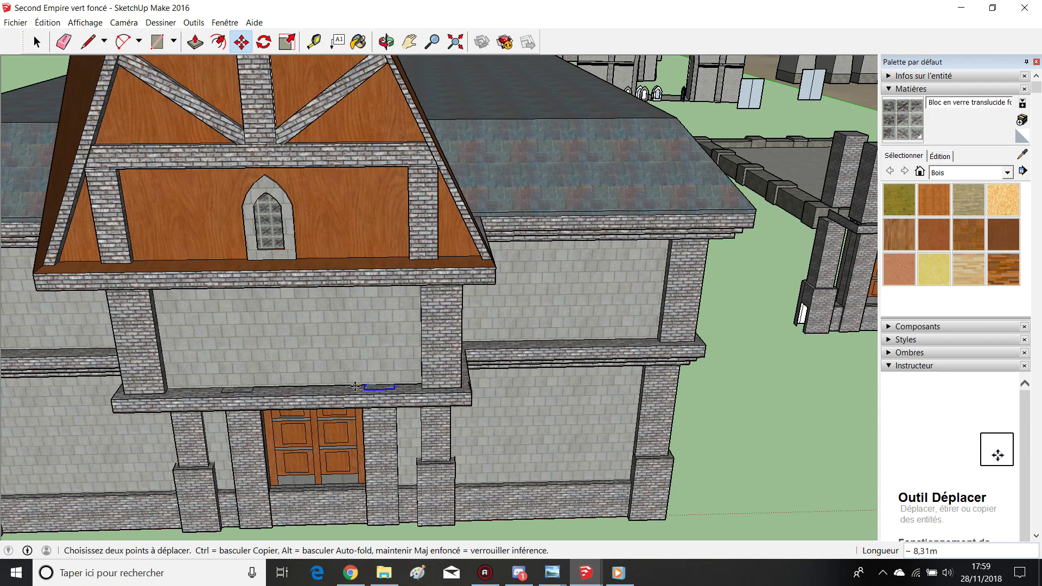
scroll(310, 377, up, 3)
scroll(301, 374, up, 1)
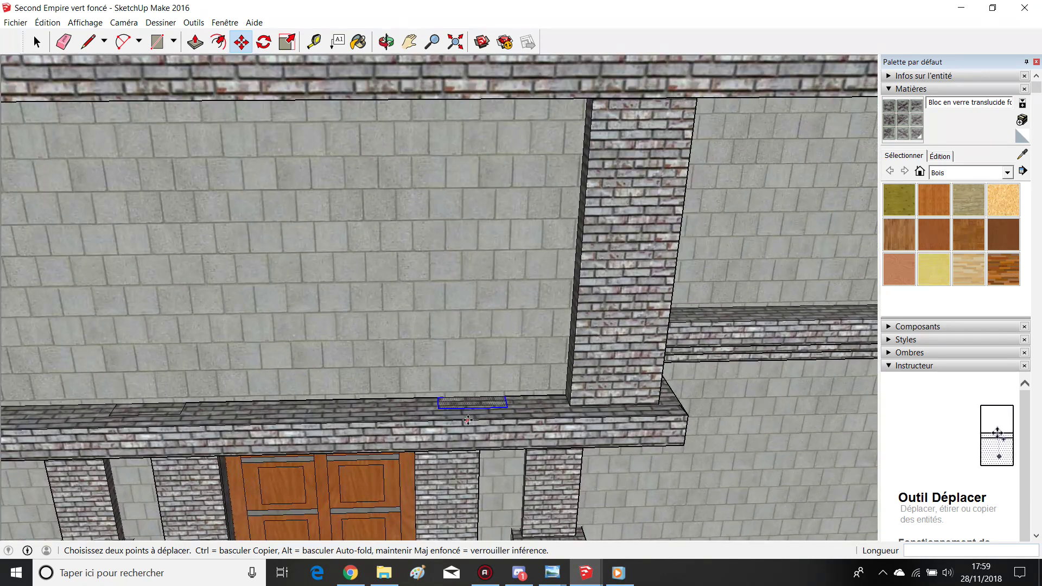
scroll(460, 415, down, 2)
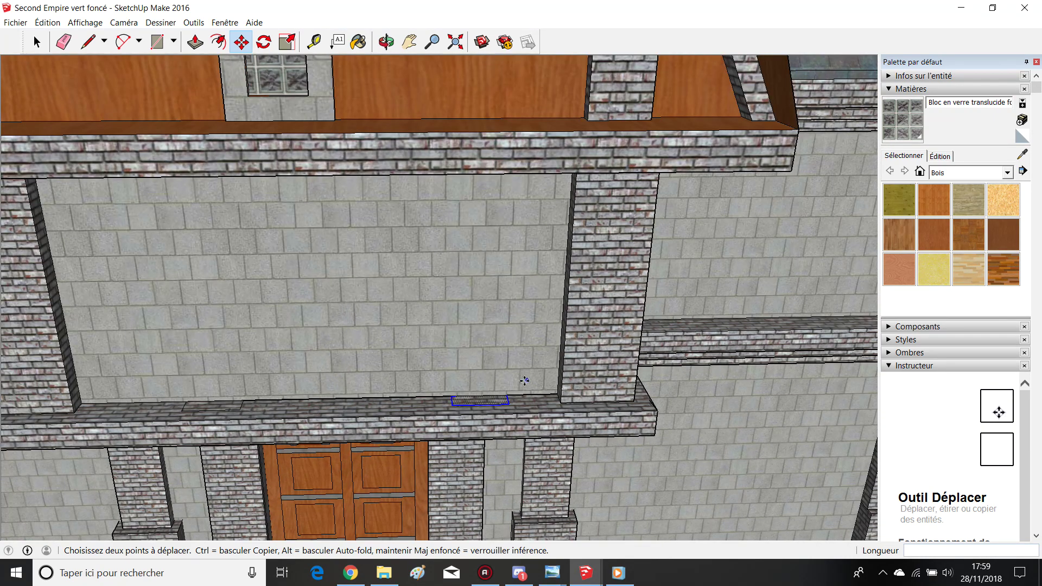
key(ctrl+v)
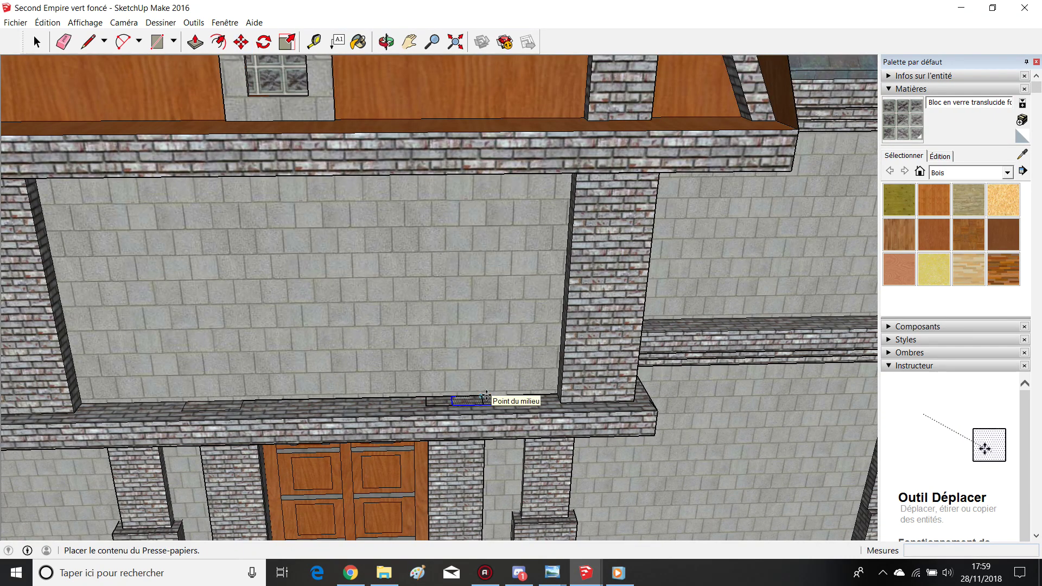
scroll(485, 398, down, 2)
scroll(465, 368, down, 2)
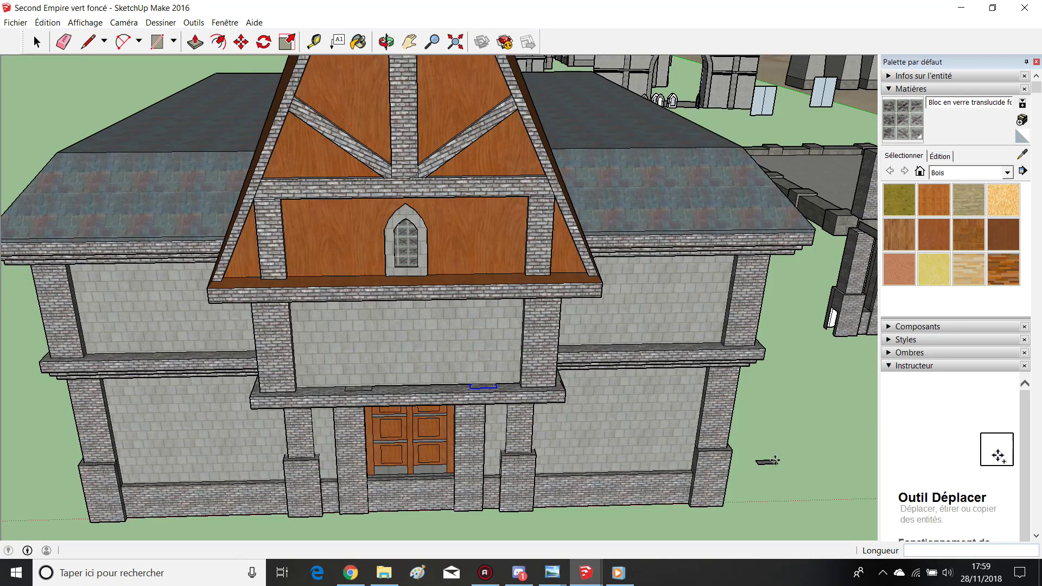
click(775, 461)
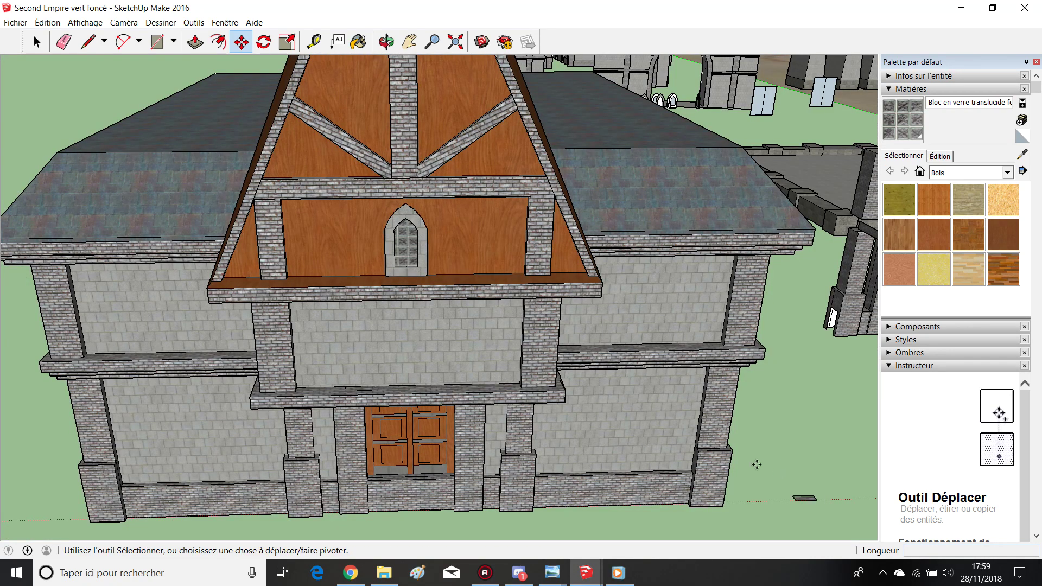
Select the grate on the ground and move it up toward the ledge above the door.
click(790, 477)
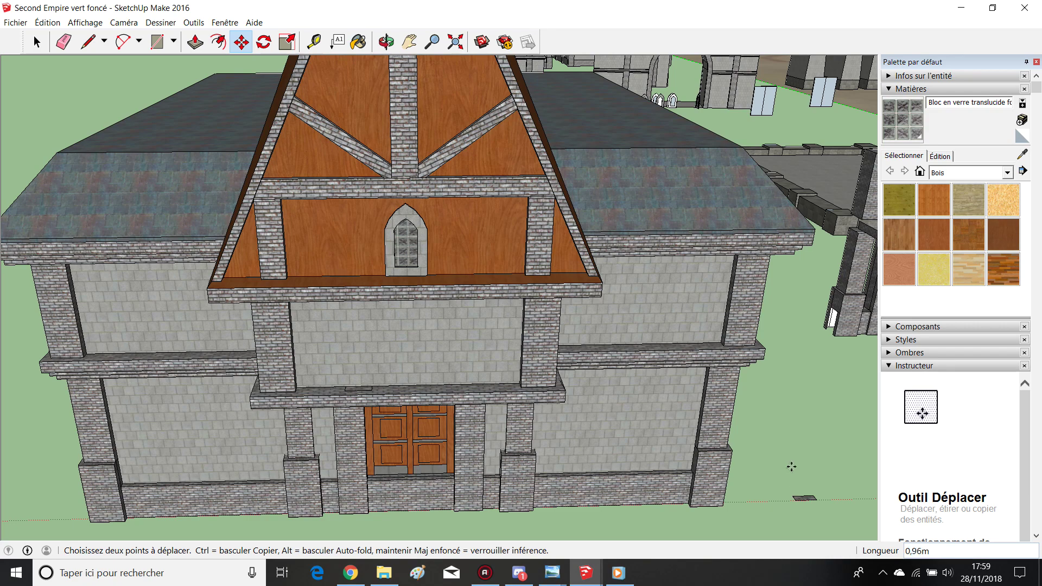
key(space)
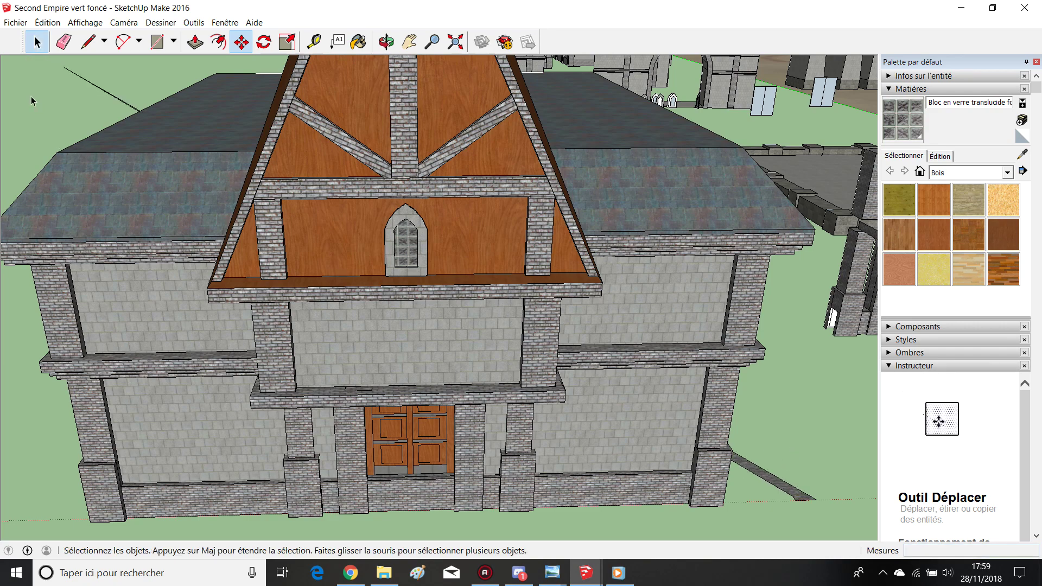
drag(761, 481, 836, 512)
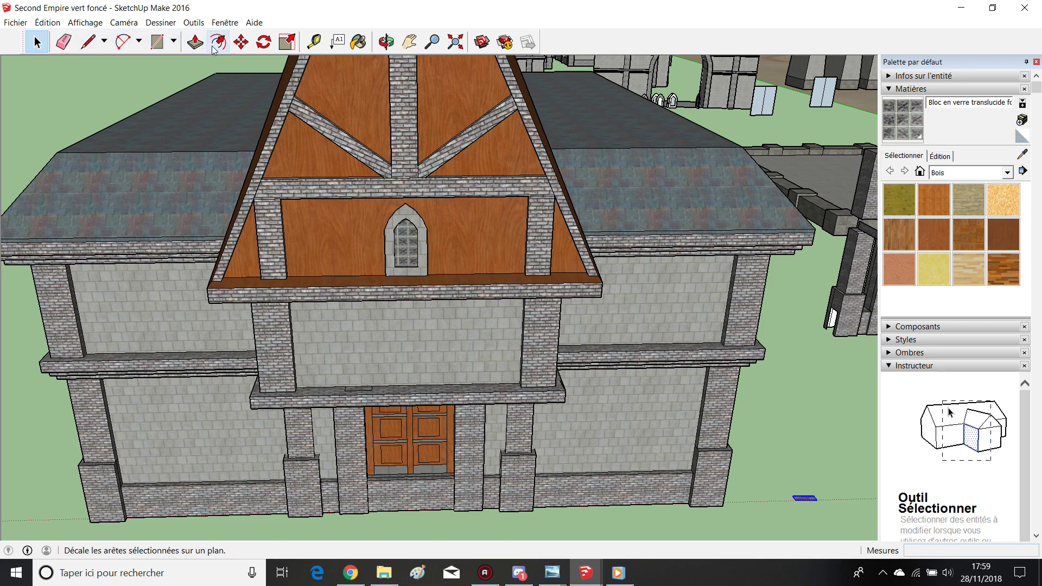
click(241, 43)
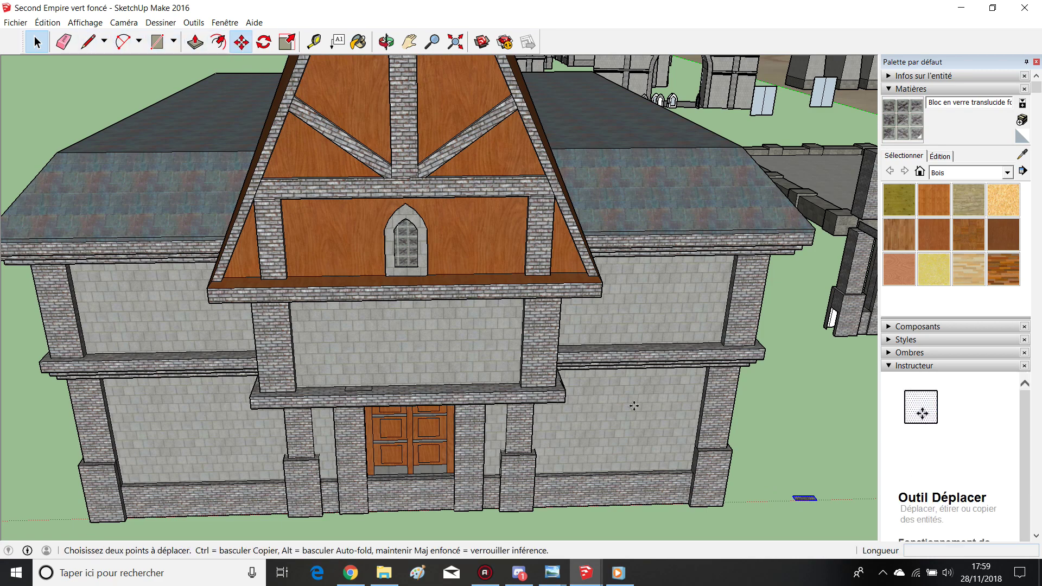
click(811, 494)
scroll(465, 330, up, 3)
scroll(459, 372, up, 3)
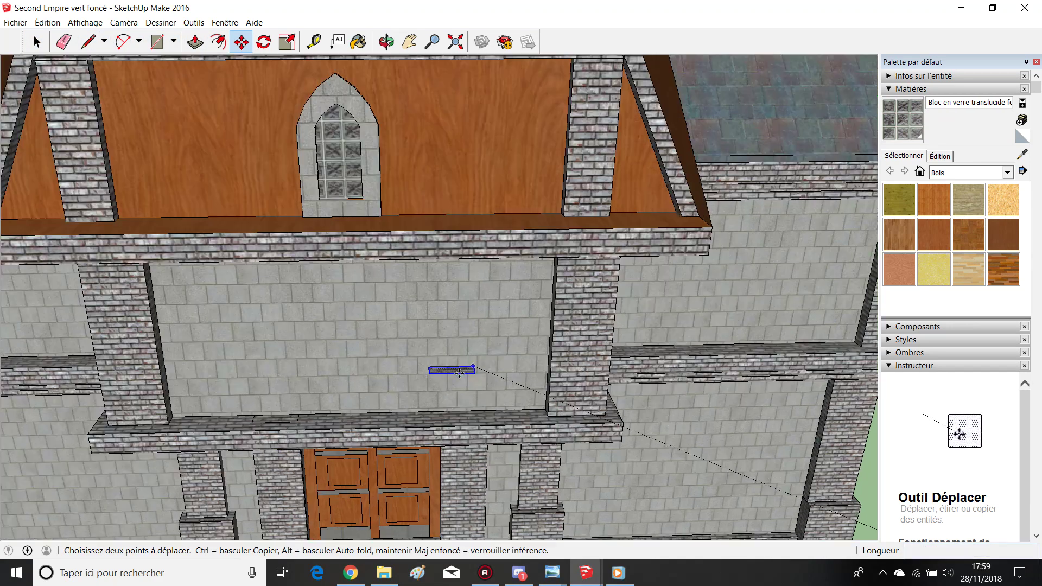
scroll(459, 372, up, 2)
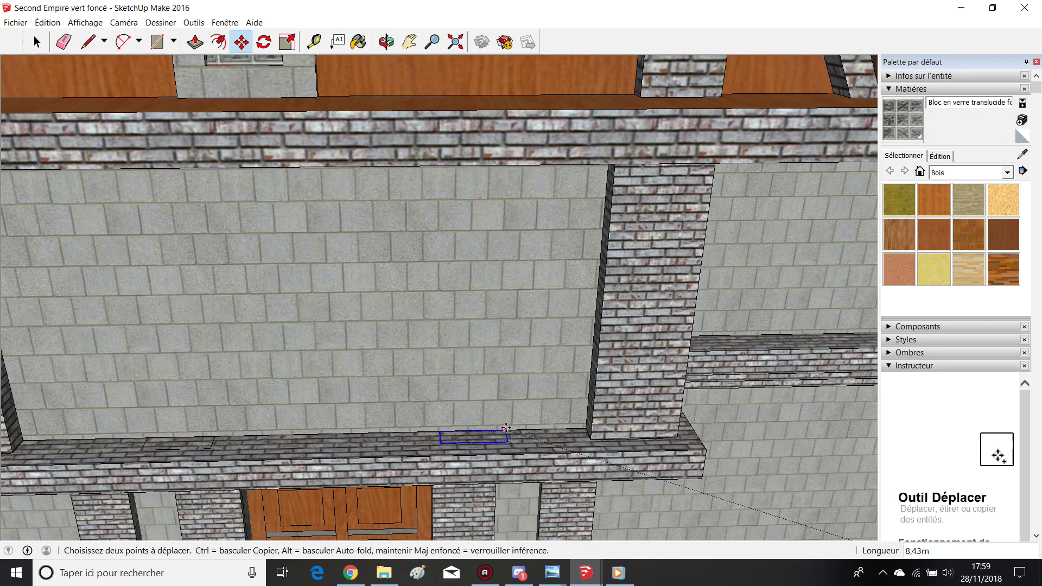
scroll(471, 401, down, 2)
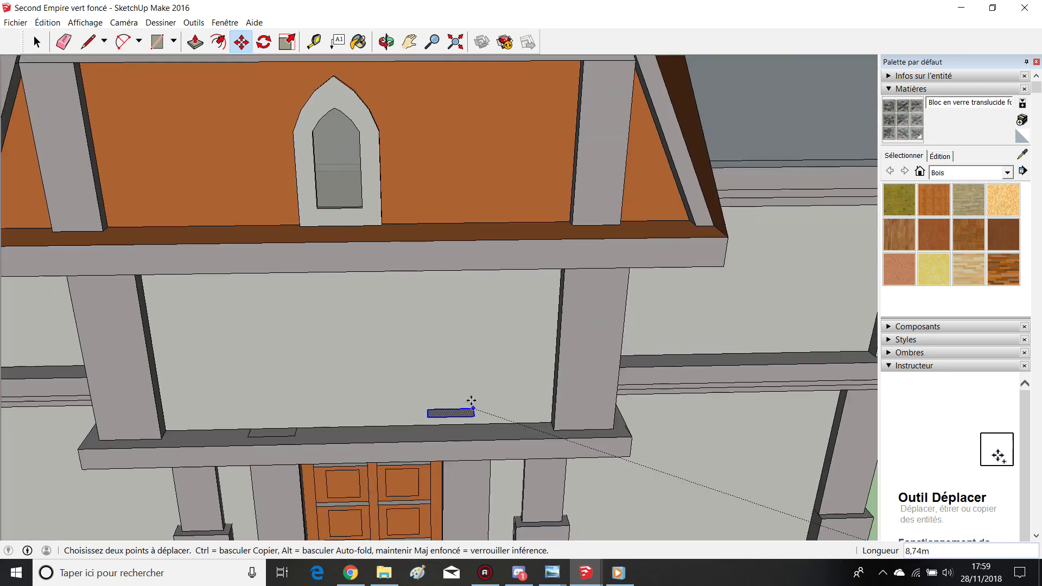
scroll(454, 377, down, 3)
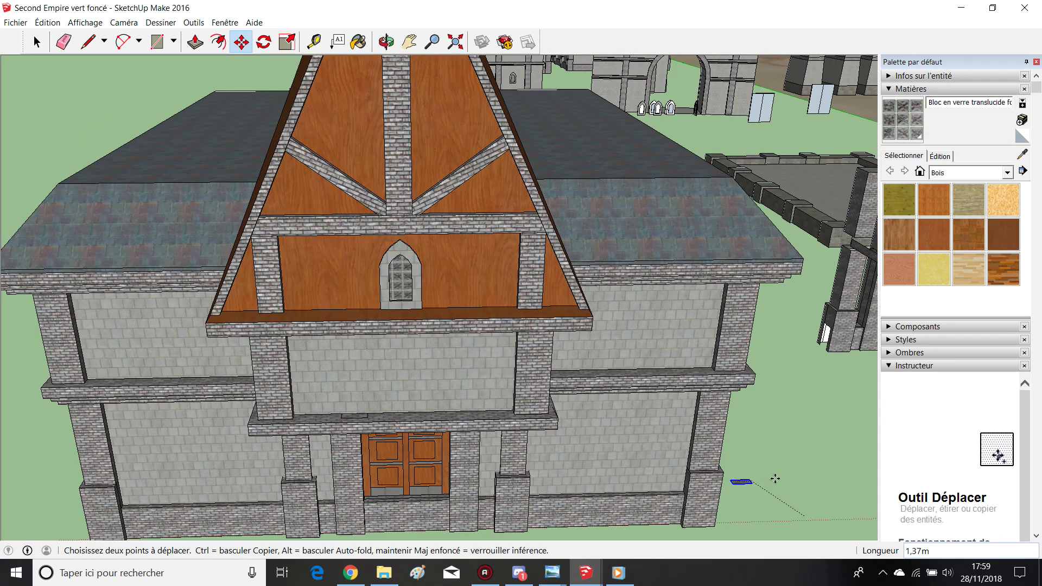
scroll(333, 395, up, 2)
scroll(334, 394, up, 2)
scroll(333, 395, up, 2)
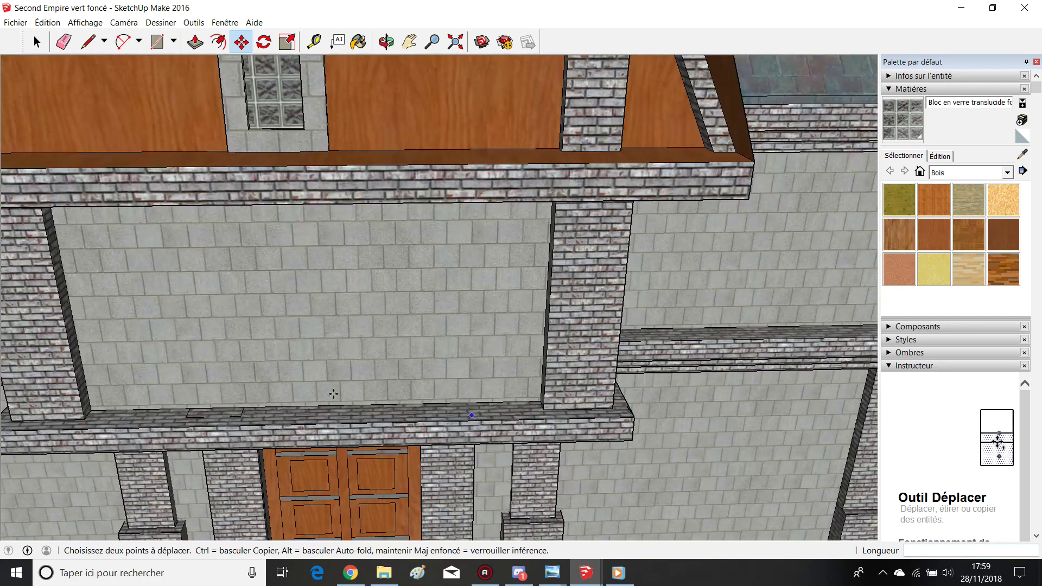
Draw an edge along the ledge top from its left end to the right pillar corner.
click(87, 41)
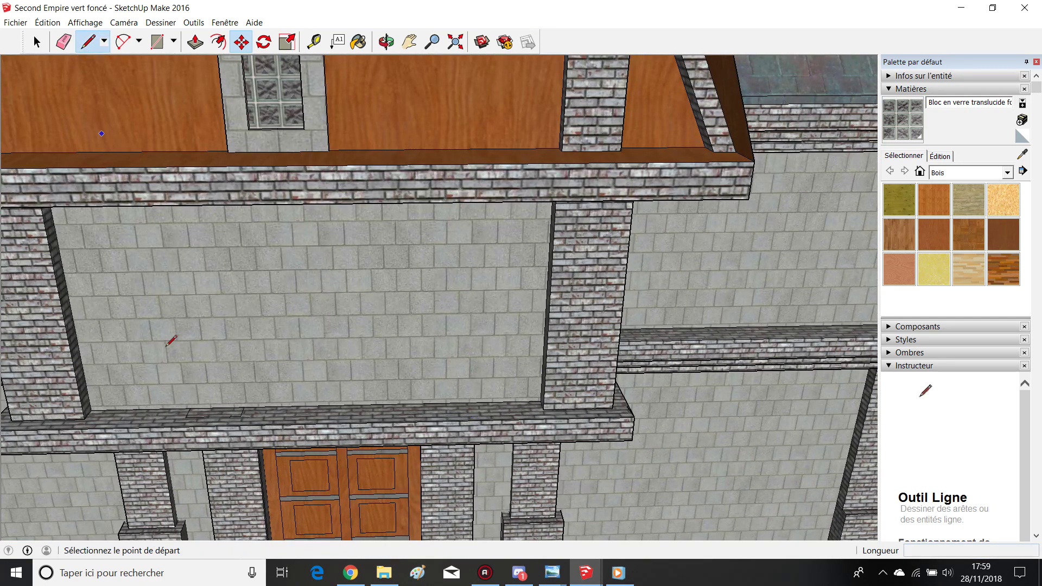
click(241, 416)
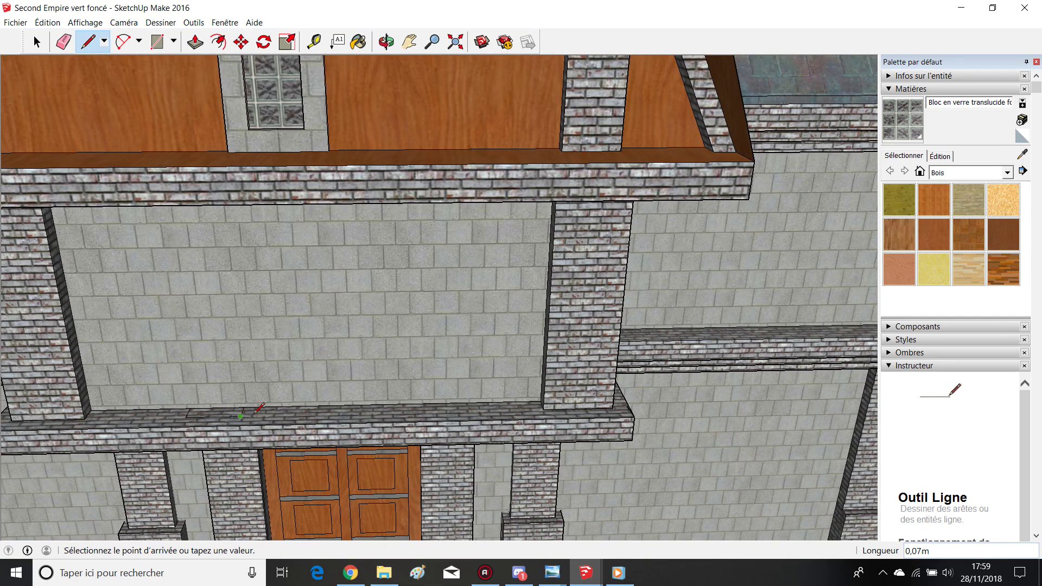
click(531, 410)
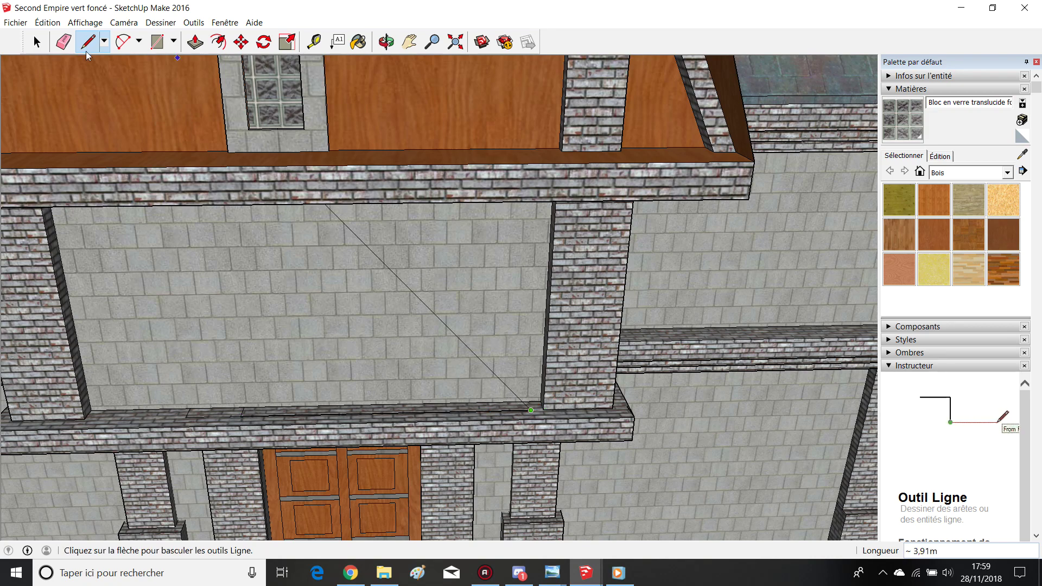
click(543, 409)
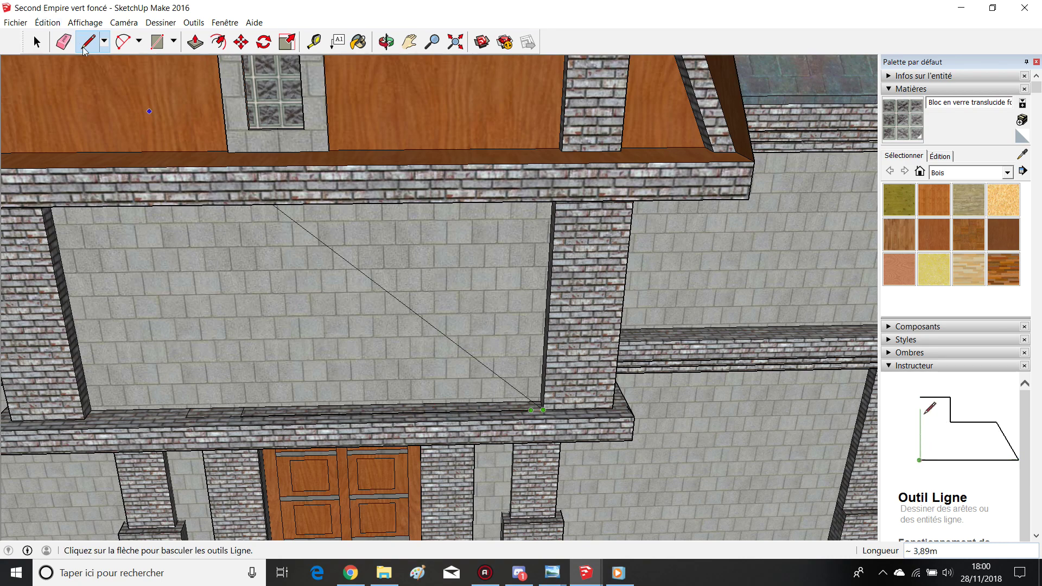
key(Escape)
scroll(95, 421, up, 1)
scroll(84, 415, up, 1)
Add lines at the ledge's left corner and right pillar corner, then zoom out.
click(80, 416)
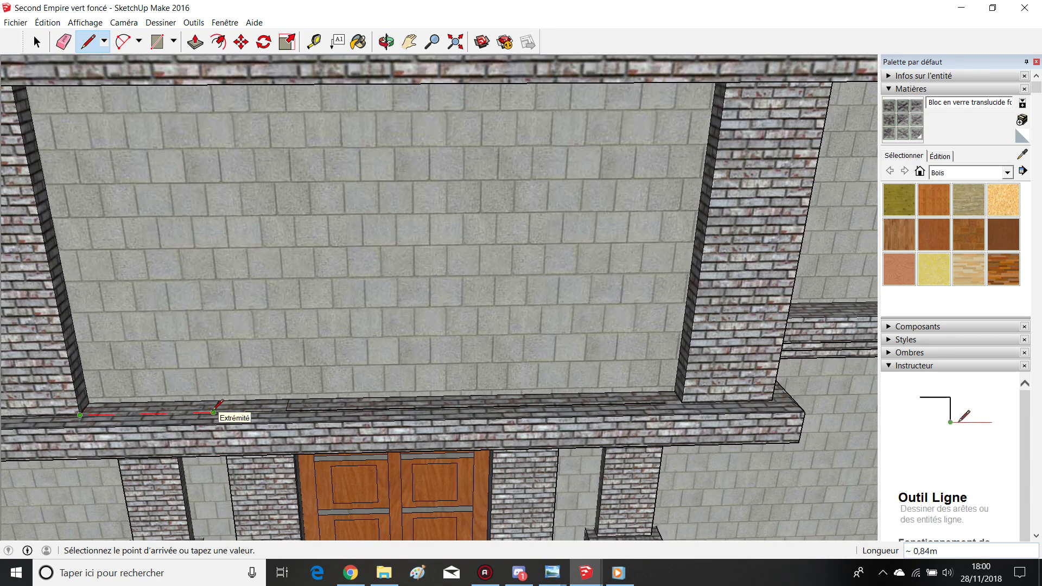
click(109, 43)
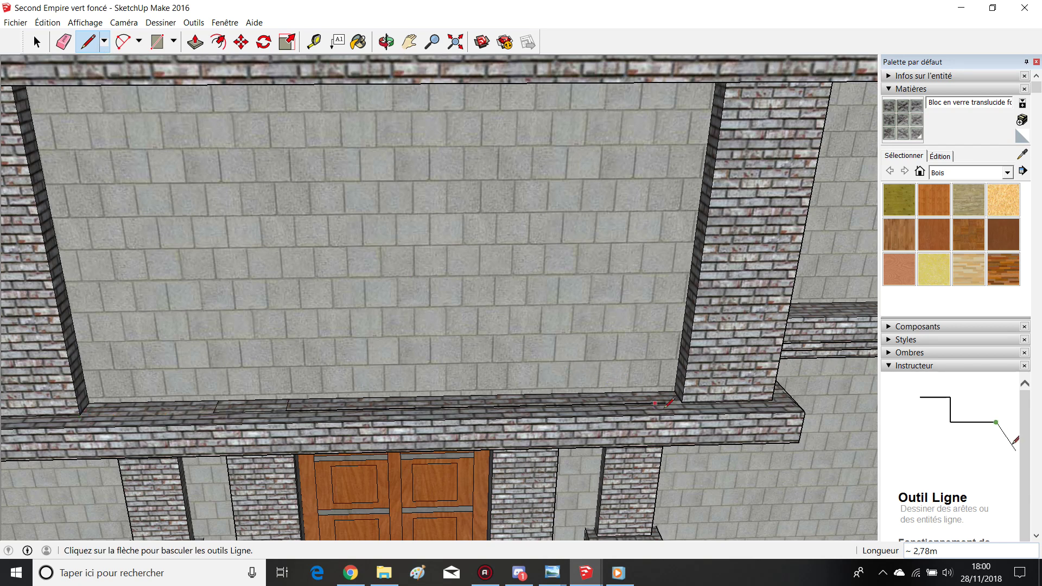
click(682, 402)
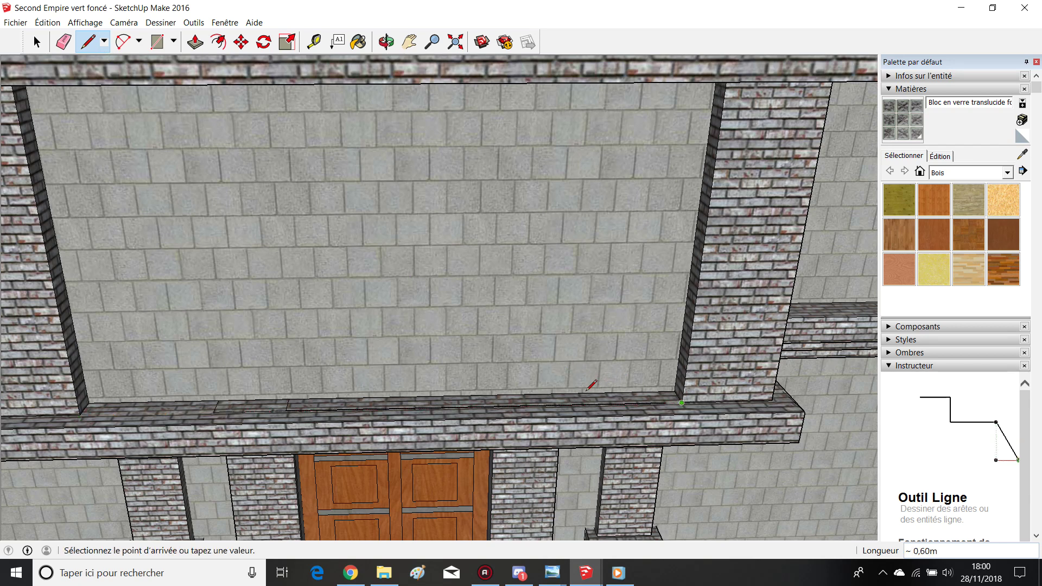
click(554, 405)
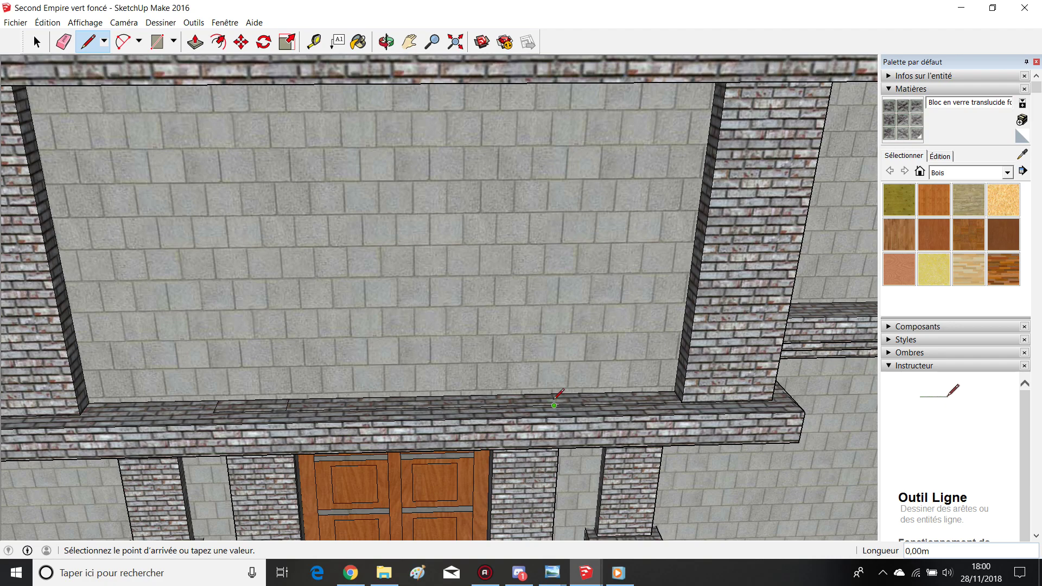
key(Escape)
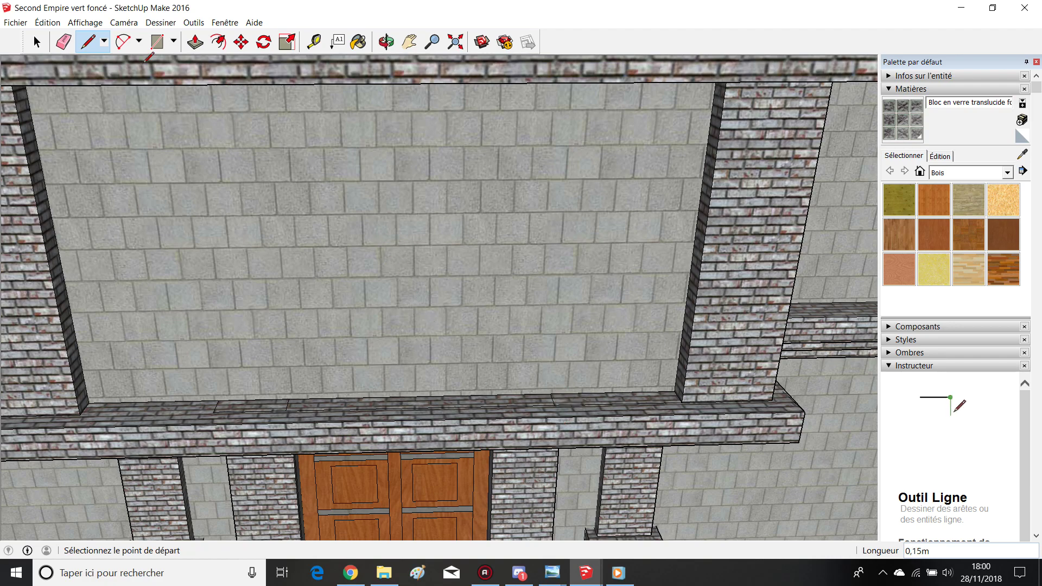
key(space)
scroll(561, 337, down, 3)
scroll(367, 268, down, 2)
Move the small blue piece from the ground near the house.
scroll(367, 269, down, 1)
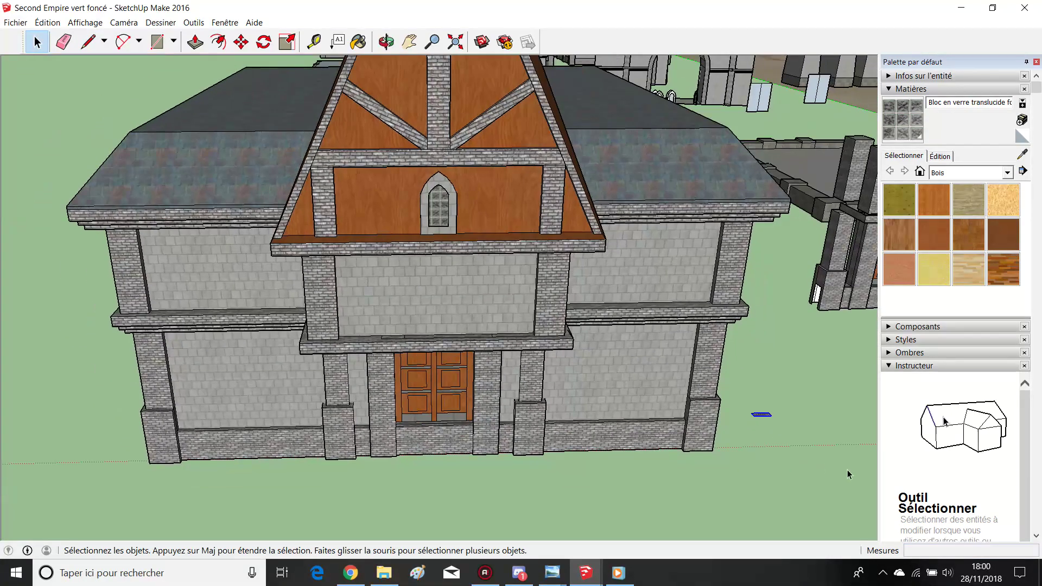
key(f)
key(m)
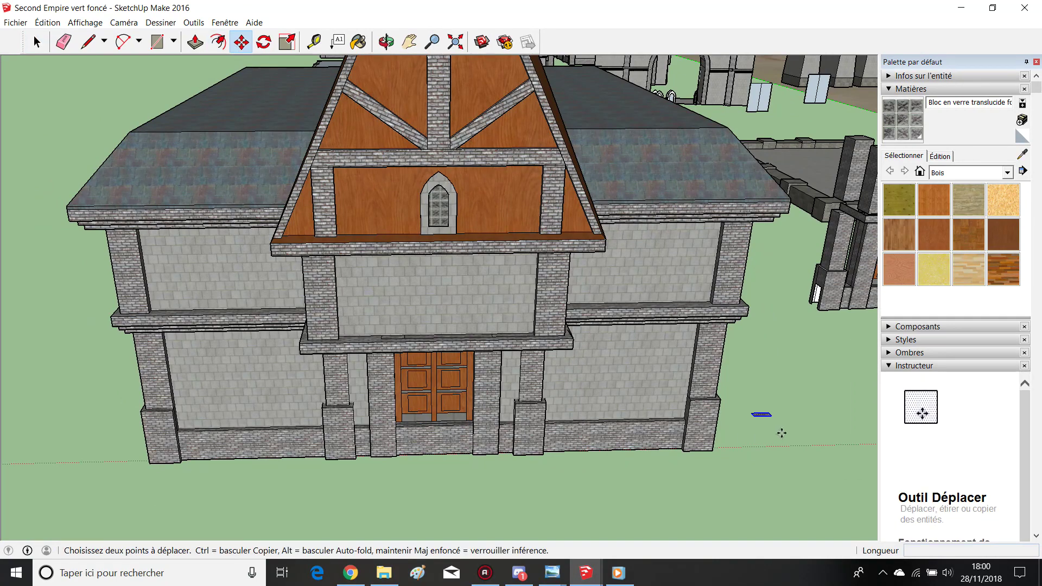
click(772, 414)
scroll(513, 327, up, 2)
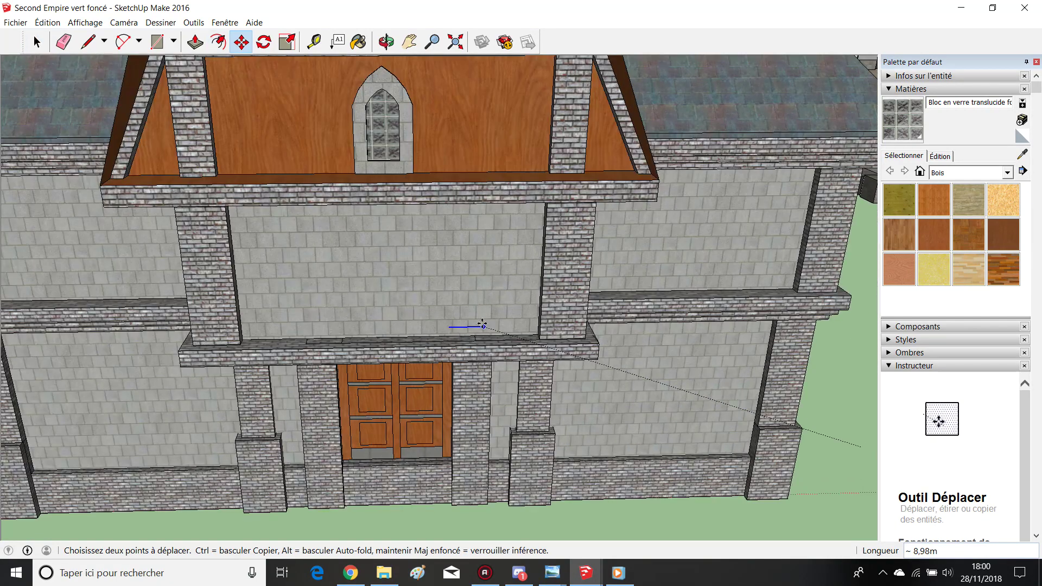
scroll(472, 334, up, 2)
scroll(467, 346, up, 1)
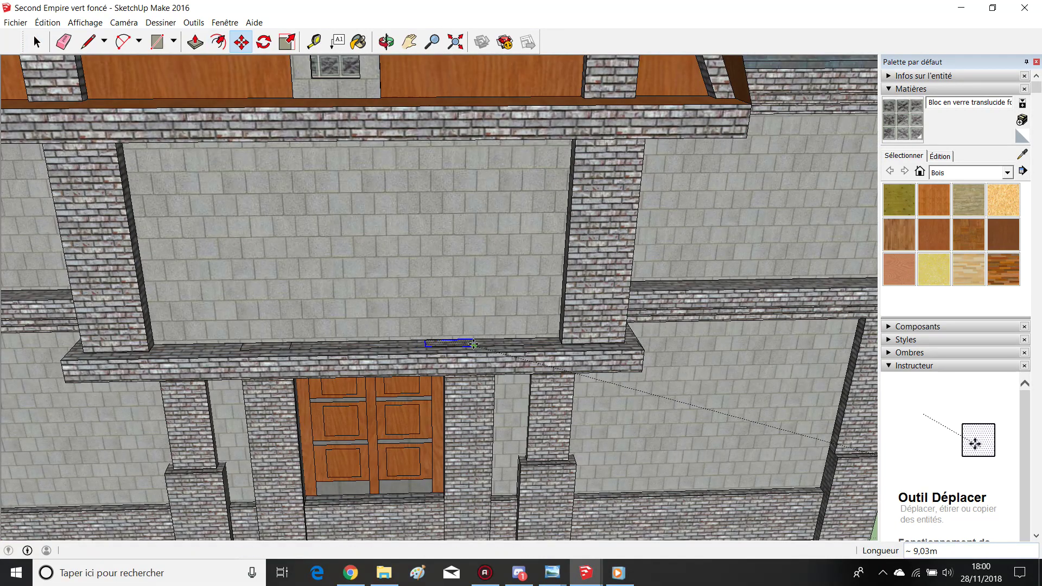
Push a wall strip above the front doors inward to form a brick column.
click(63, 41)
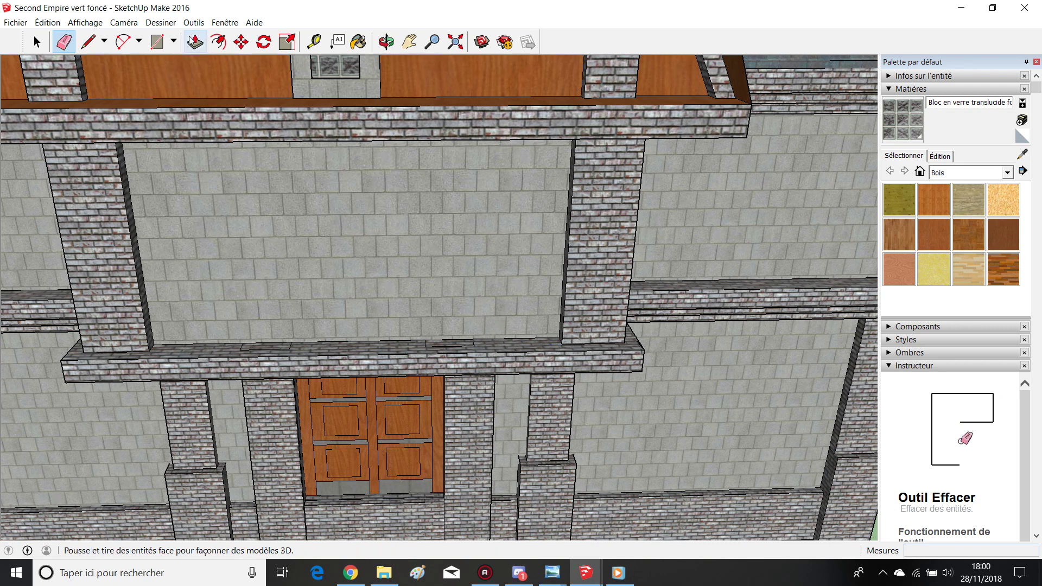
click(284, 255)
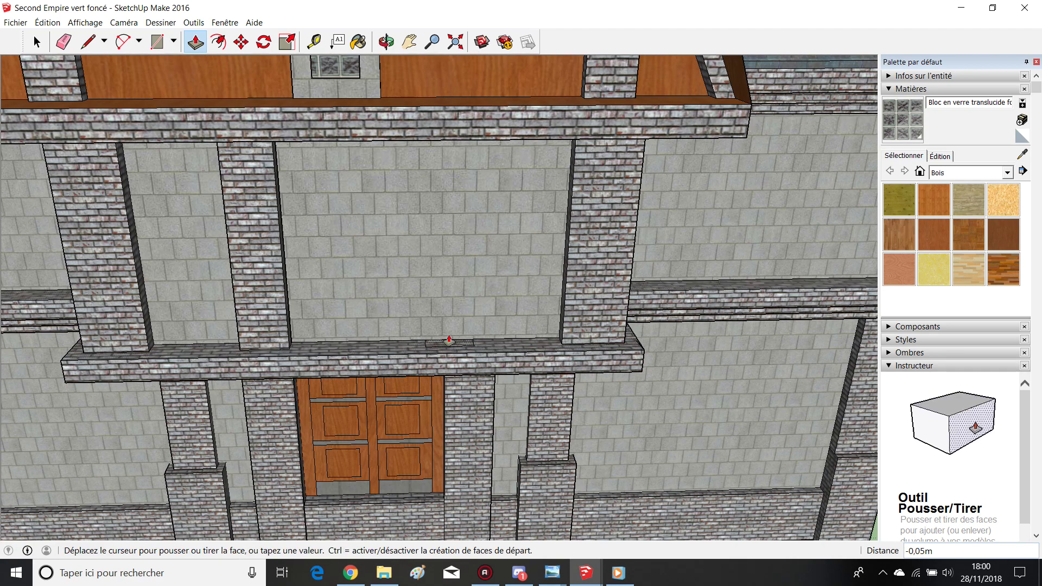
click(451, 166)
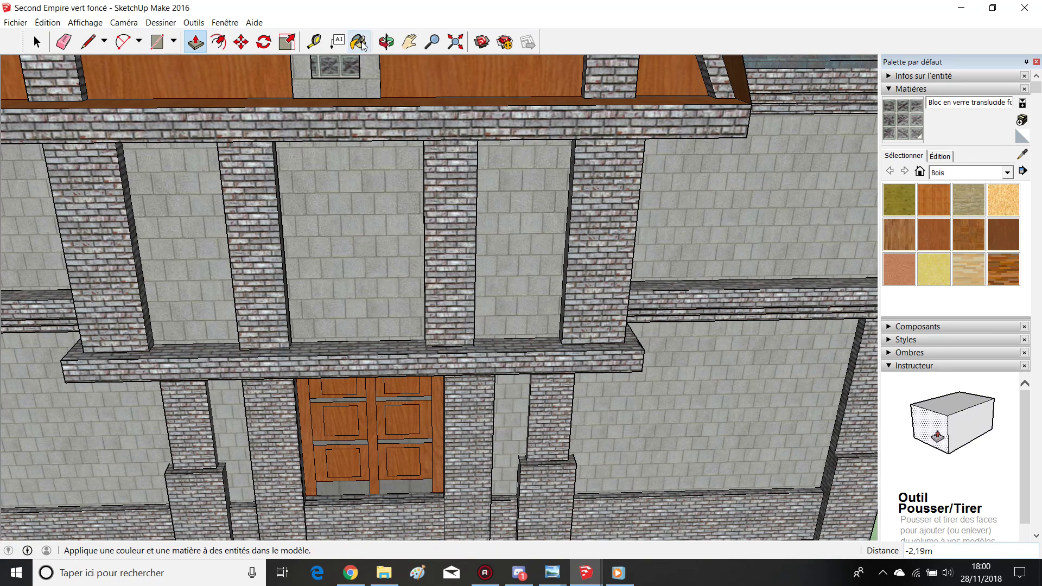
Orbit to look down on the roof, then switch to the reference photo in Photo Viewer.
click(386, 41)
scroll(391, 259, down, 5)
scroll(393, 260, down, 3)
scroll(394, 259, down, 1)
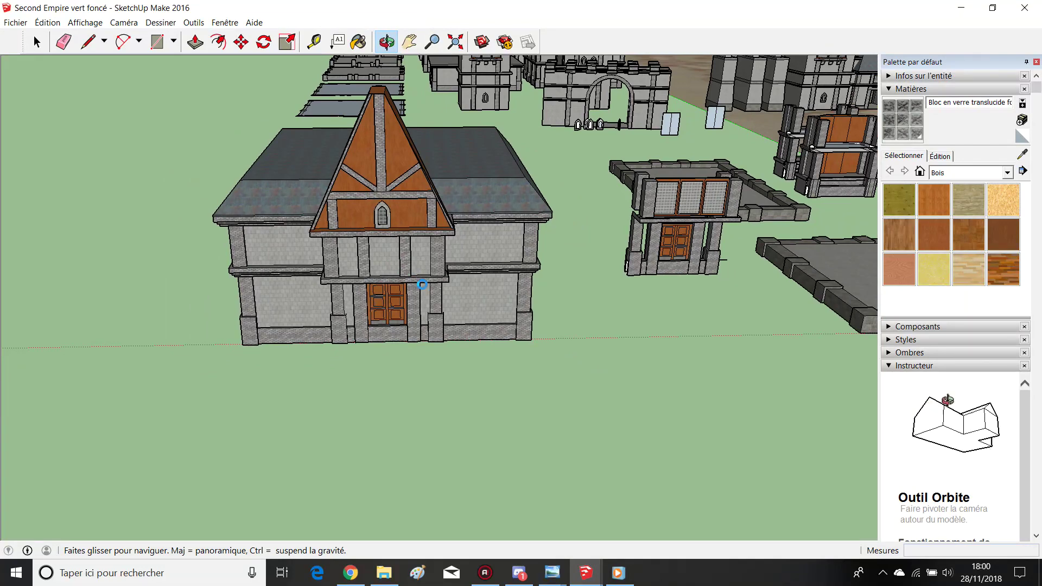
mouse_move(409, 175)
mouse_down()
mouse_move(446, 326)
mouse_move(469, 281)
mouse_up()
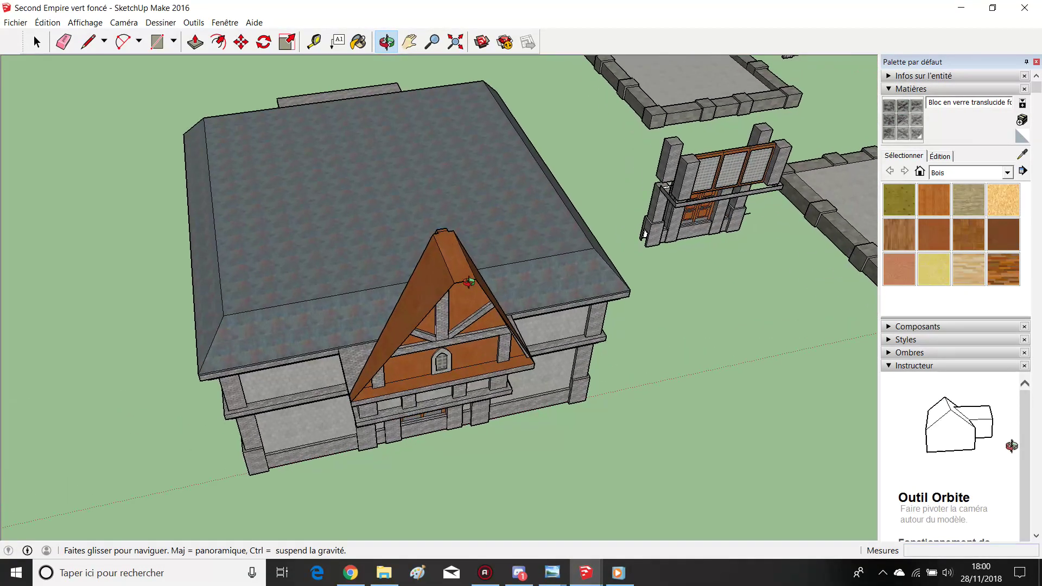
click(584, 574)
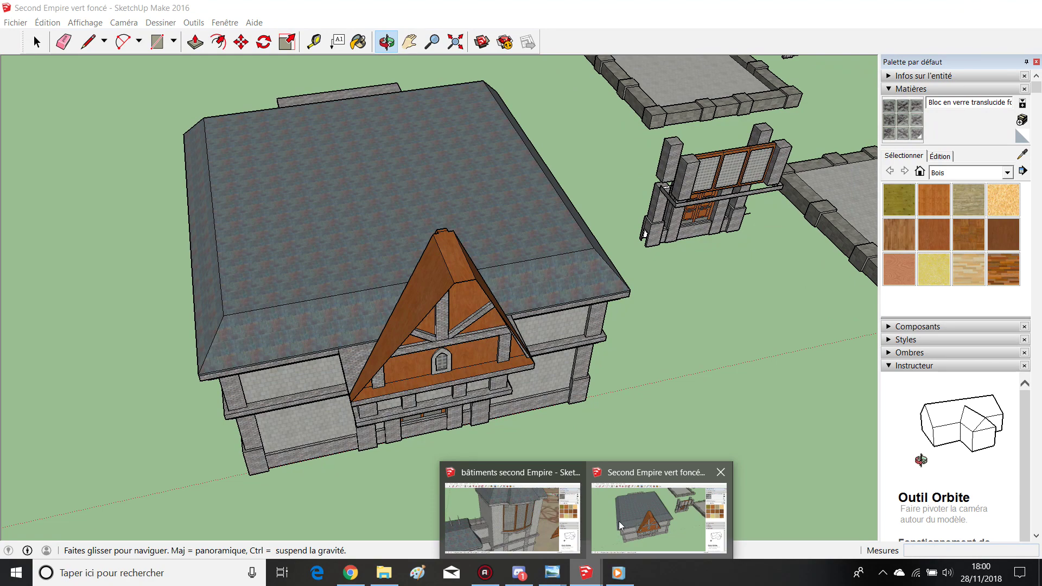
mouse_move(552, 573)
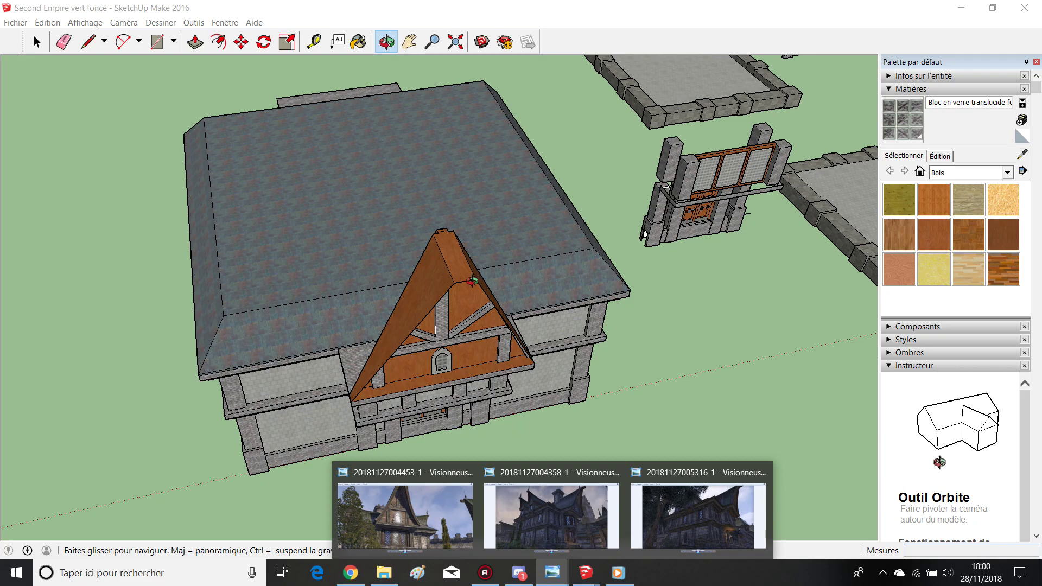
Back in SketchUp, orbit the model to look down on the buildings.
mouse_move(472, 280)
mouse_down()
mouse_move(393, 106)
mouse_move(441, 298)
mouse_move(359, 168)
mouse_move(392, 416)
mouse_up()
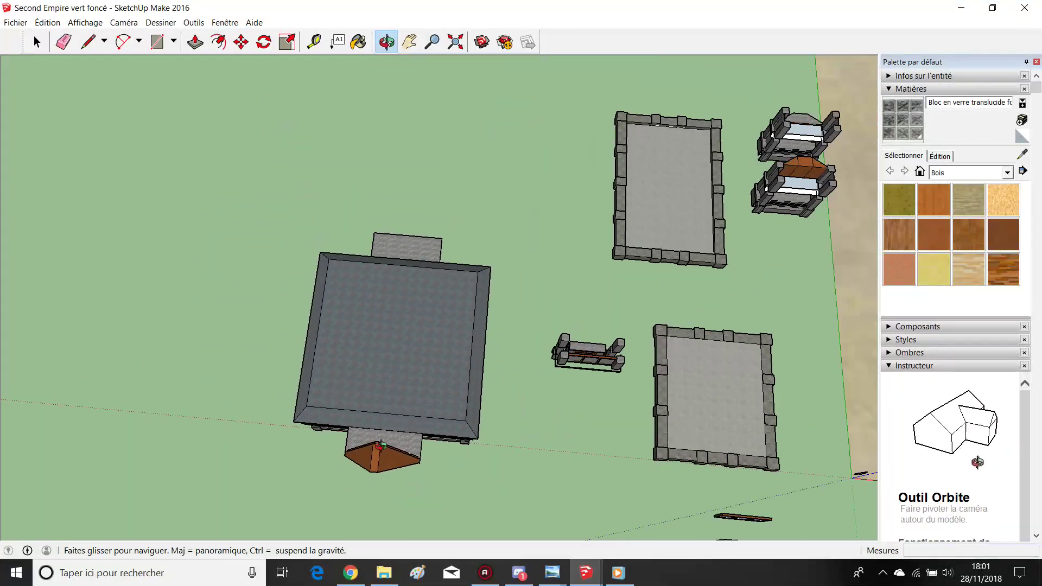
scroll(470, 309, up, 5)
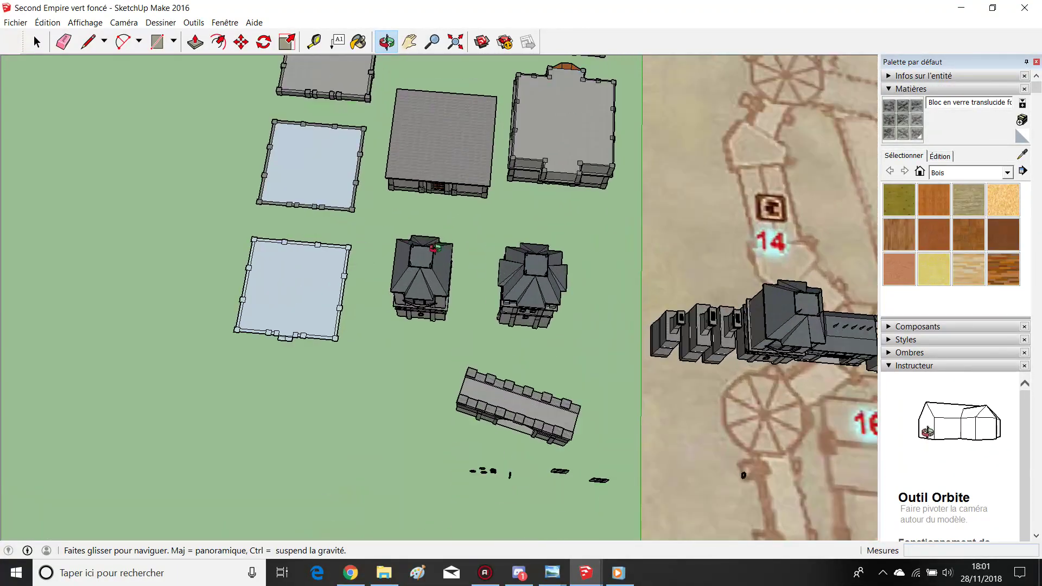
scroll(305, 261, down, 3)
scroll(306, 258, down, 2)
scroll(579, 303, up, 4)
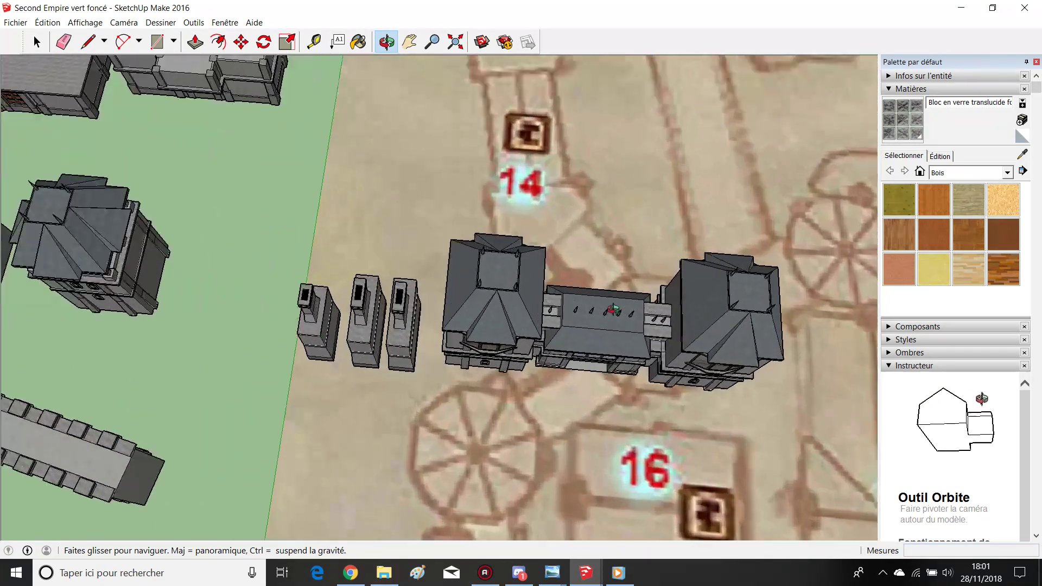
scroll(565, 310, up, 4)
scroll(534, 310, up, 3)
mouse_move(534, 310)
mouse_down()
mouse_move(542, 426)
mouse_move(72, 94)
mouse_up()
click(43, 51)
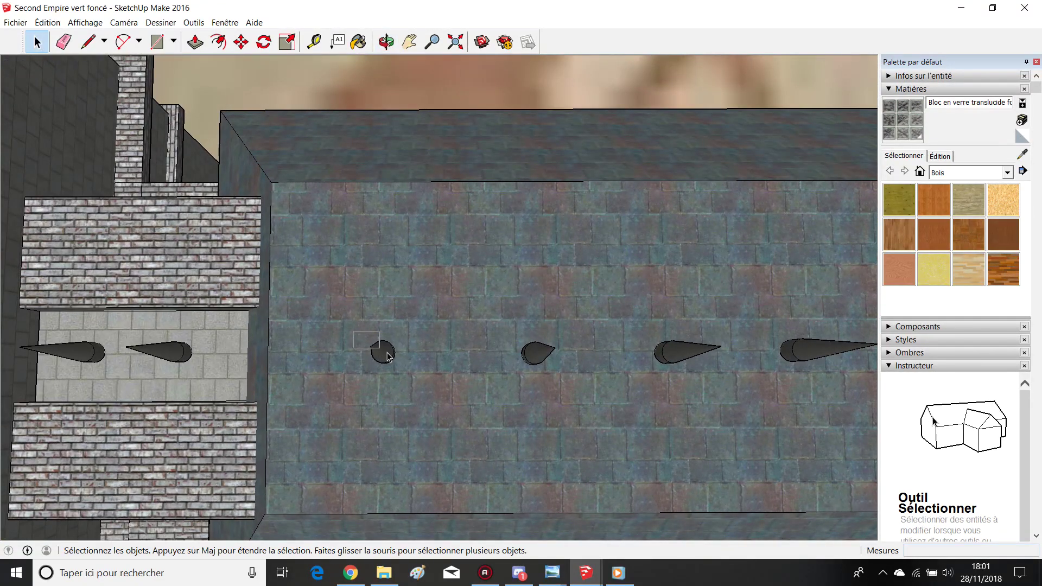
scroll(474, 338, down, 2)
scroll(483, 321, down, 3)
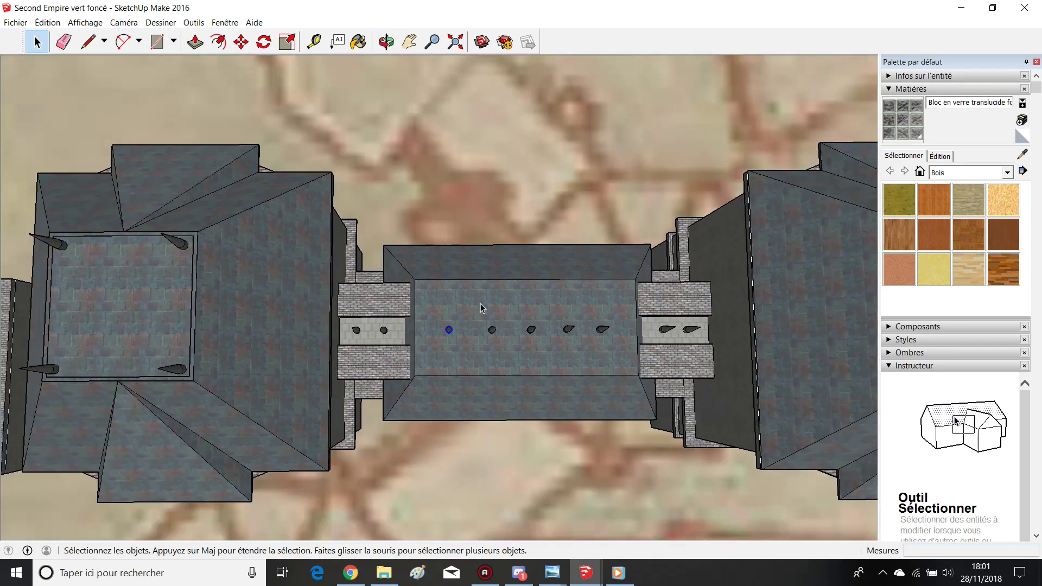
scroll(482, 307, down, 3)
scroll(432, 257, down, 3)
click(386, 42)
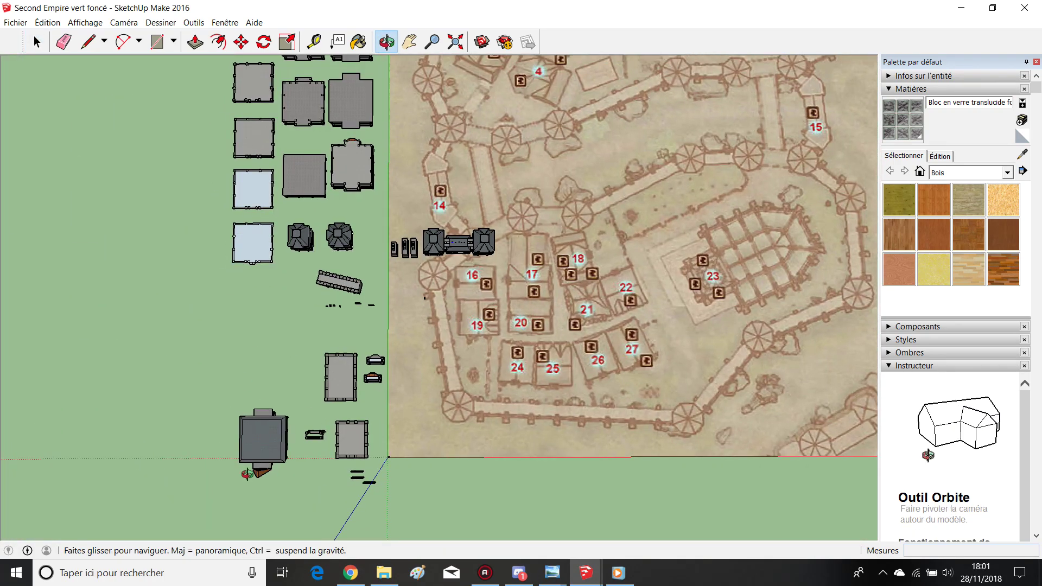
scroll(255, 510, up, 3)
scroll(255, 512, up, 3)
scroll(256, 512, up, 3)
Orbit and zoom to view the whole gable and roof with the spire.
drag(244, 510, 275, 493)
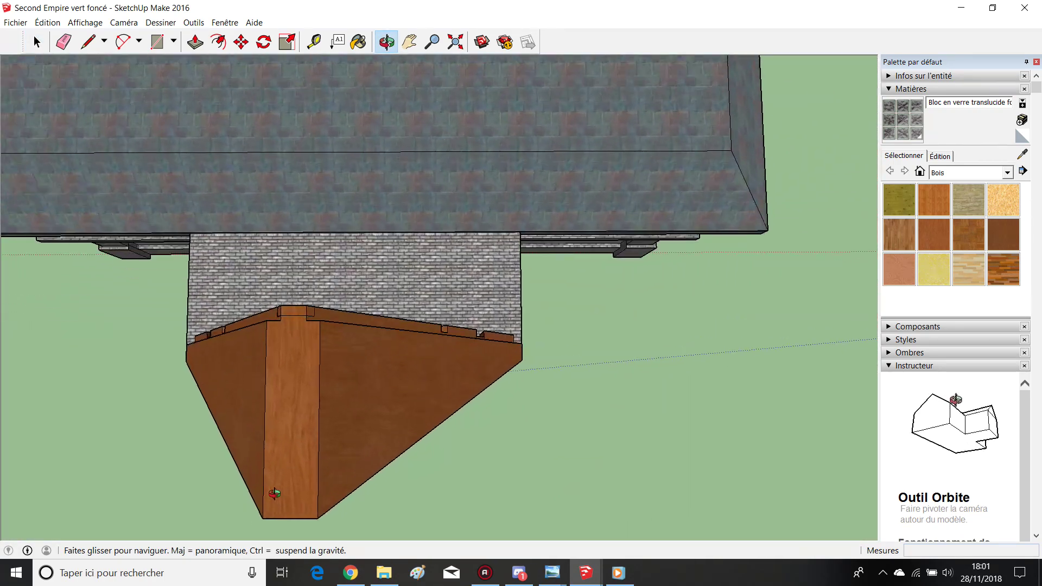
scroll(275, 493, up, 3)
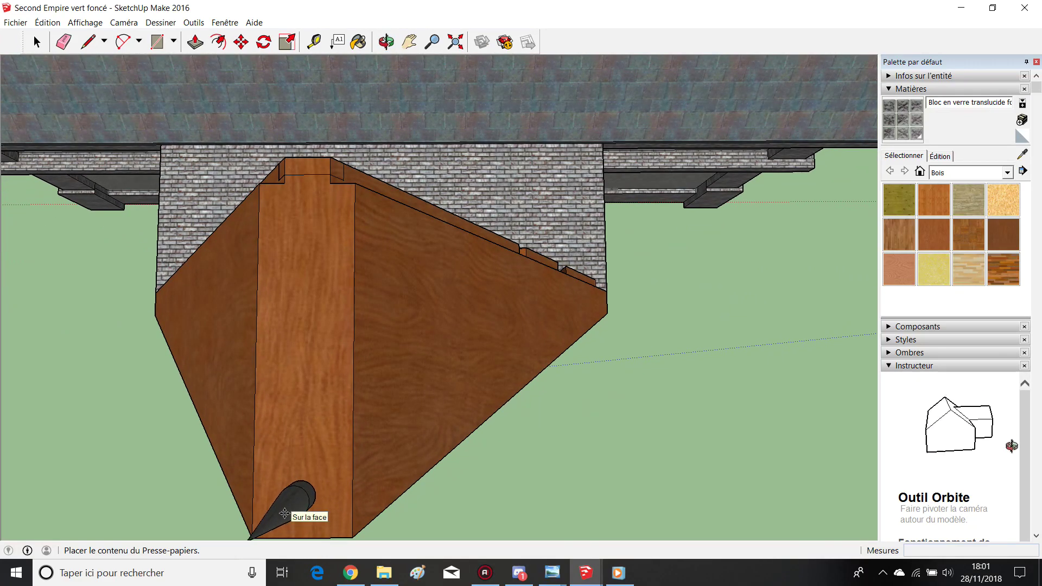
key(m)
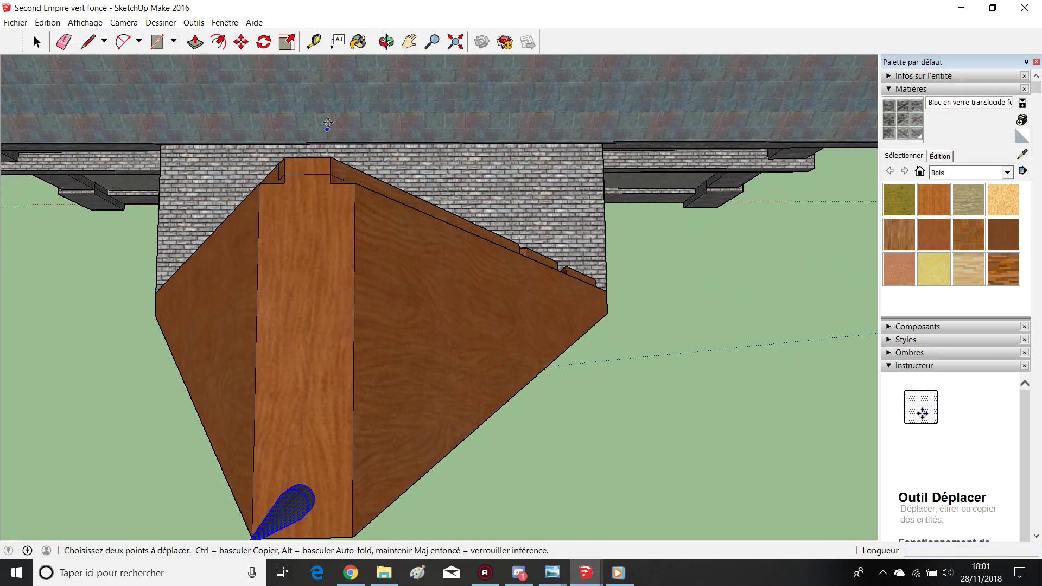
key(h)
key(o)
mouse_move(286, 518)
mouse_down()
mouse_move(380, 192)
mouse_move(407, 158)
mouse_move(400, 99)
mouse_up()
scroll(380, 193, up, 2)
scroll(379, 190, up, 2)
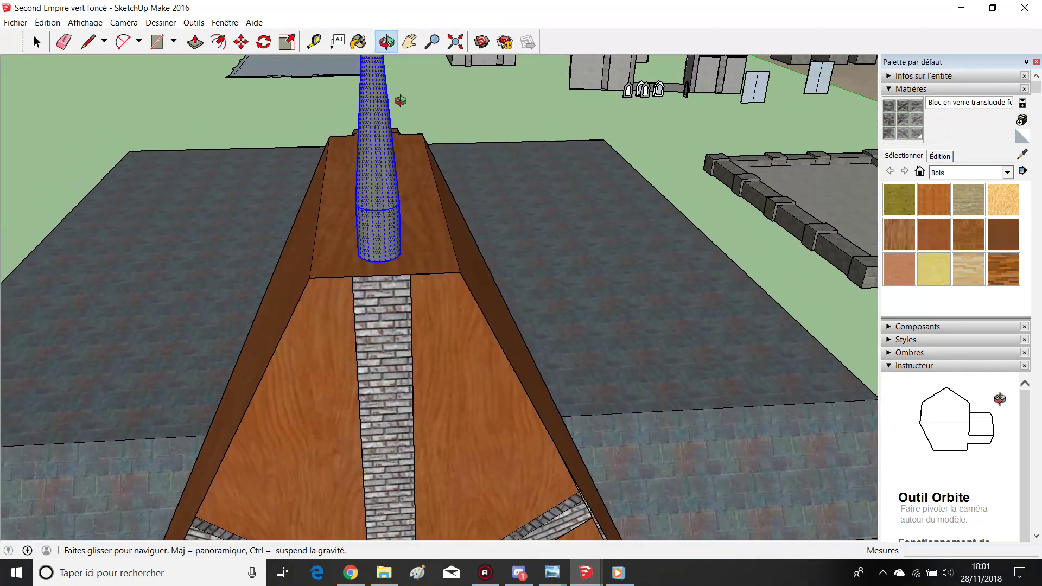
Cut and paste the spire onto the gable's flat top face, then orbit to check it.
key(Delete)
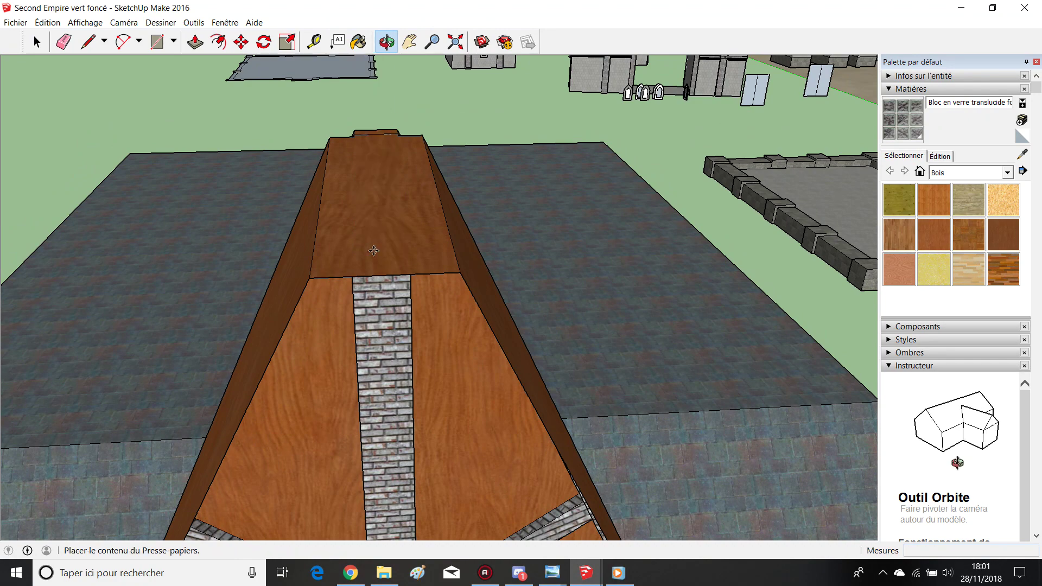
key(ctrl+v)
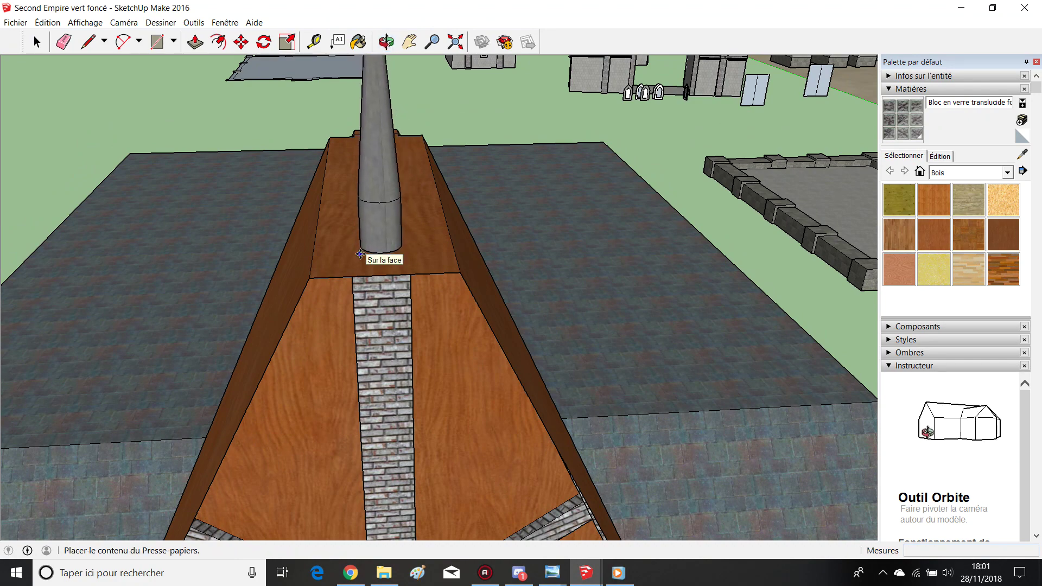
click(360, 254)
click(386, 42)
mouse_move(399, 174)
mouse_down()
mouse_move(406, 127)
mouse_move(429, 98)
mouse_move(418, 160)
mouse_up()
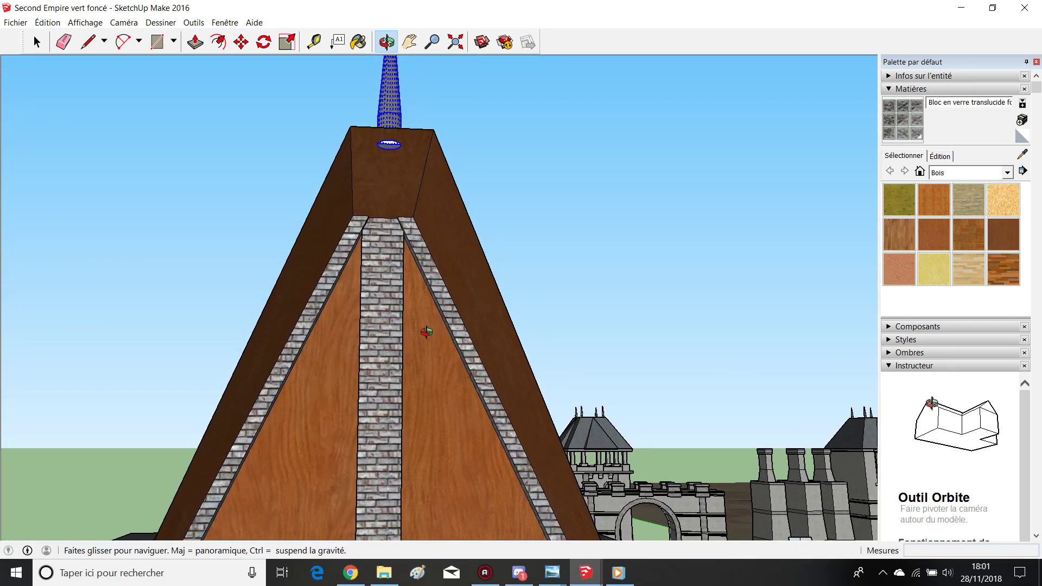
mouse_move(426, 332)
mouse_down()
mouse_move(418, 209)
mouse_move(428, 186)
mouse_move(428, 242)
mouse_move(391, 255)
mouse_up()
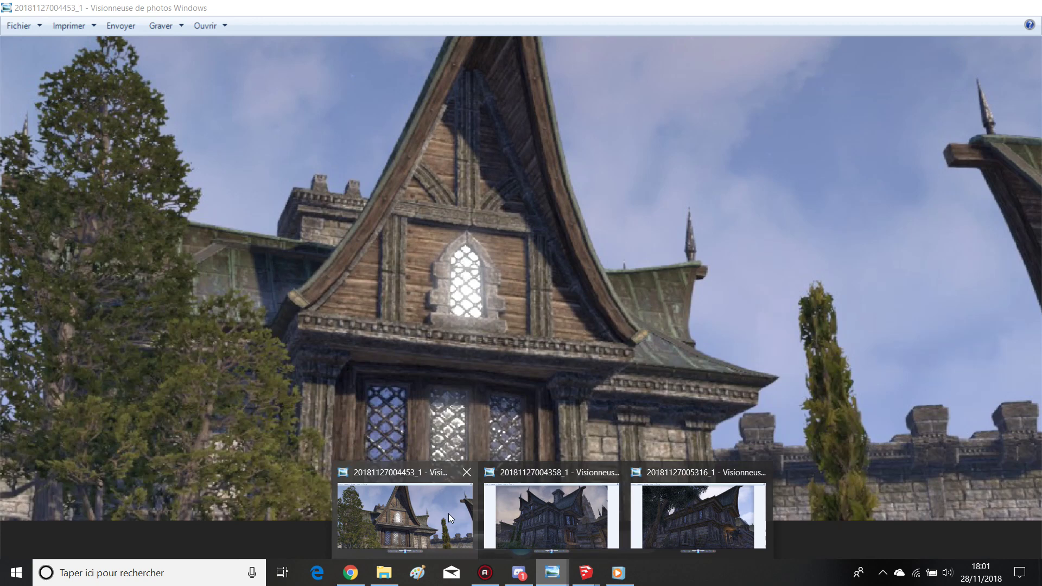
click(448, 514)
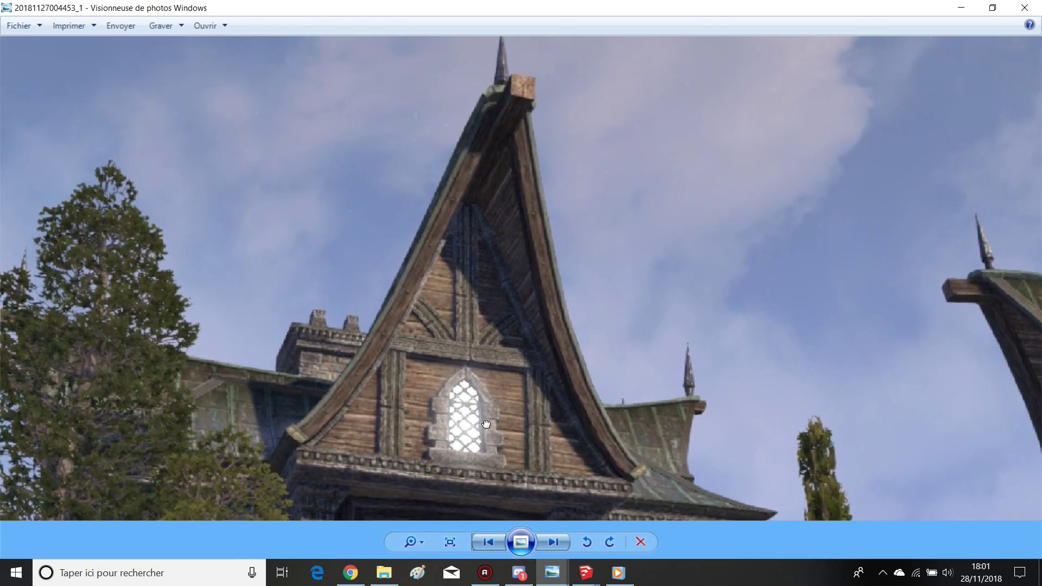
click(554, 577)
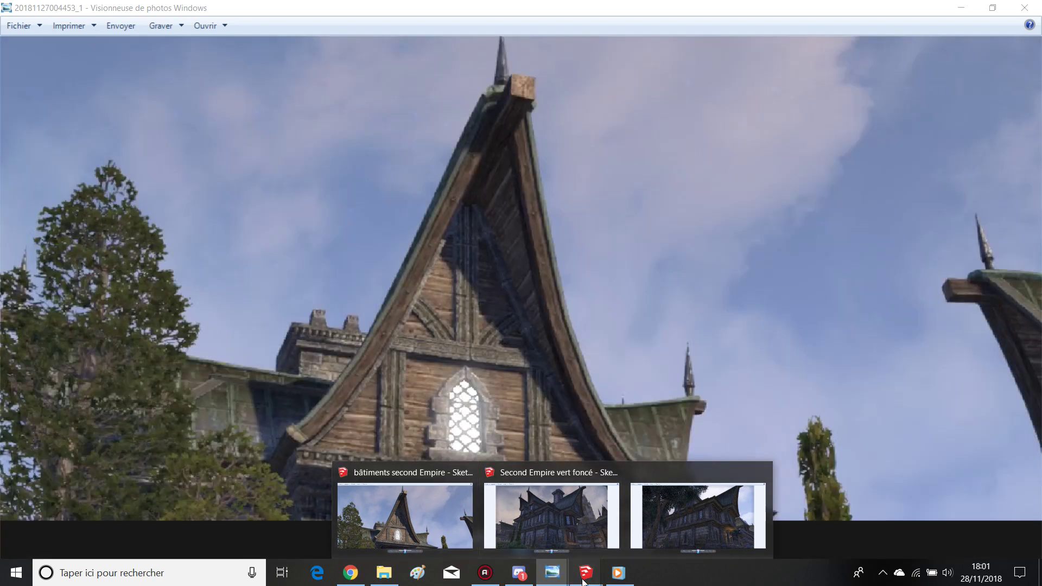
click(606, 525)
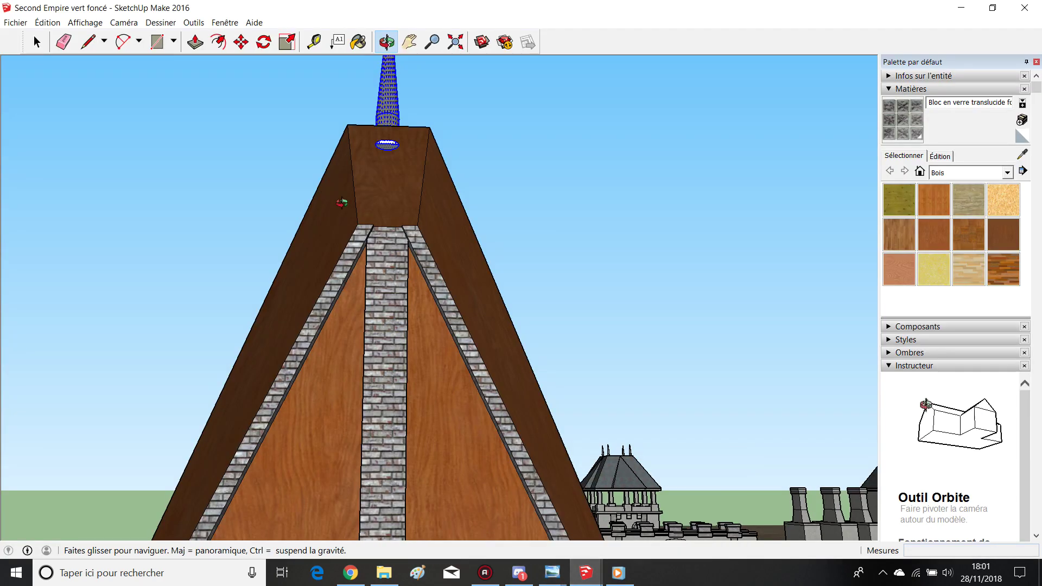
scroll(376, 214, up, 2)
drag(382, 191, 375, 194)
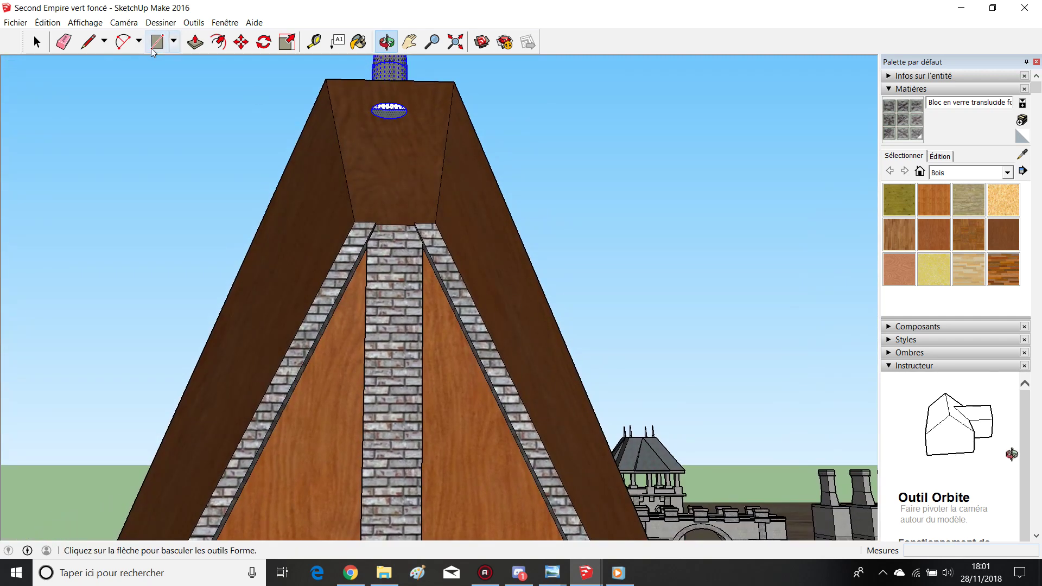
click(157, 41)
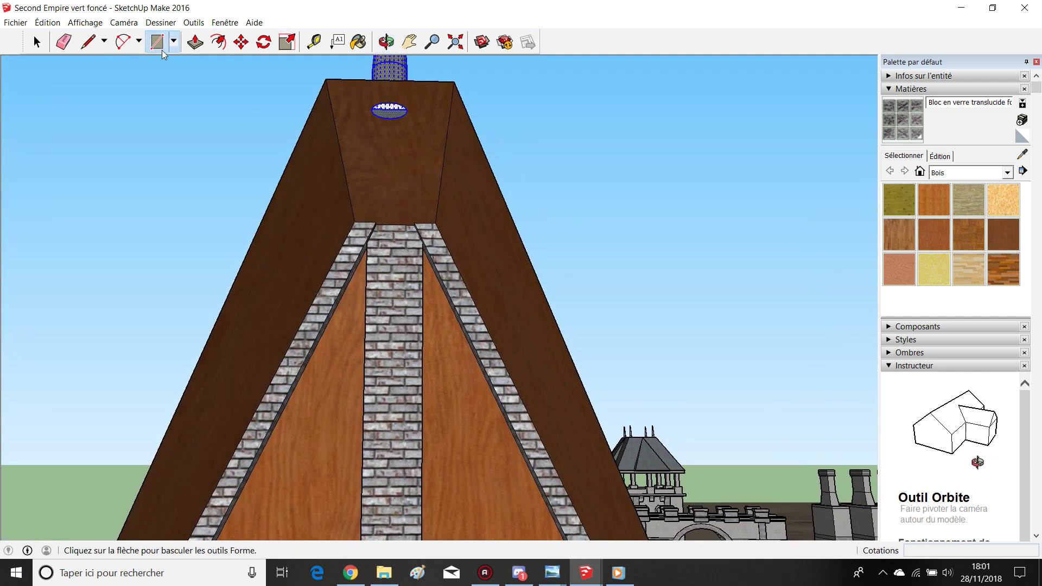
scroll(360, 216, up, 2)
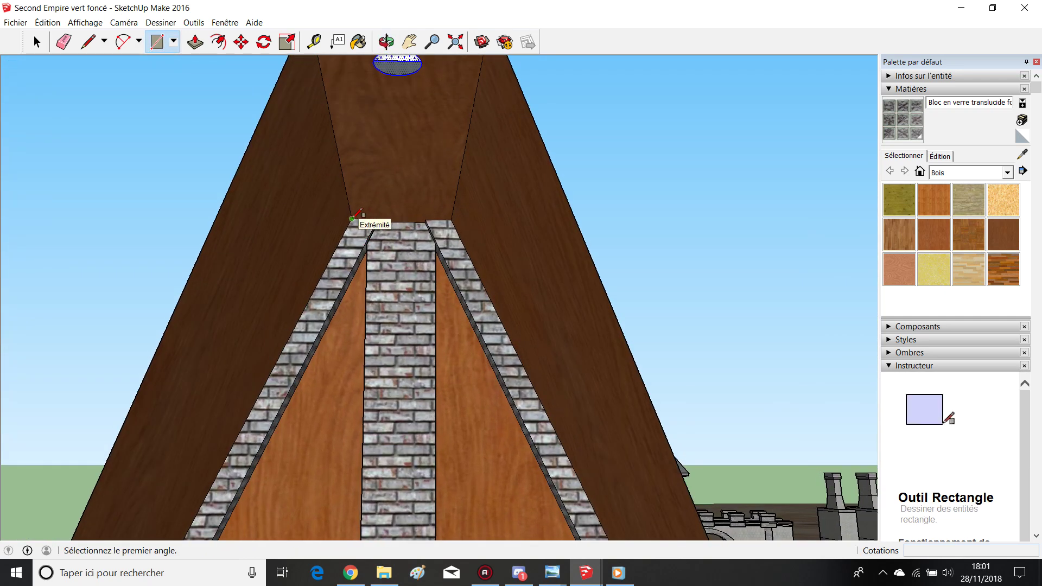
click(352, 217)
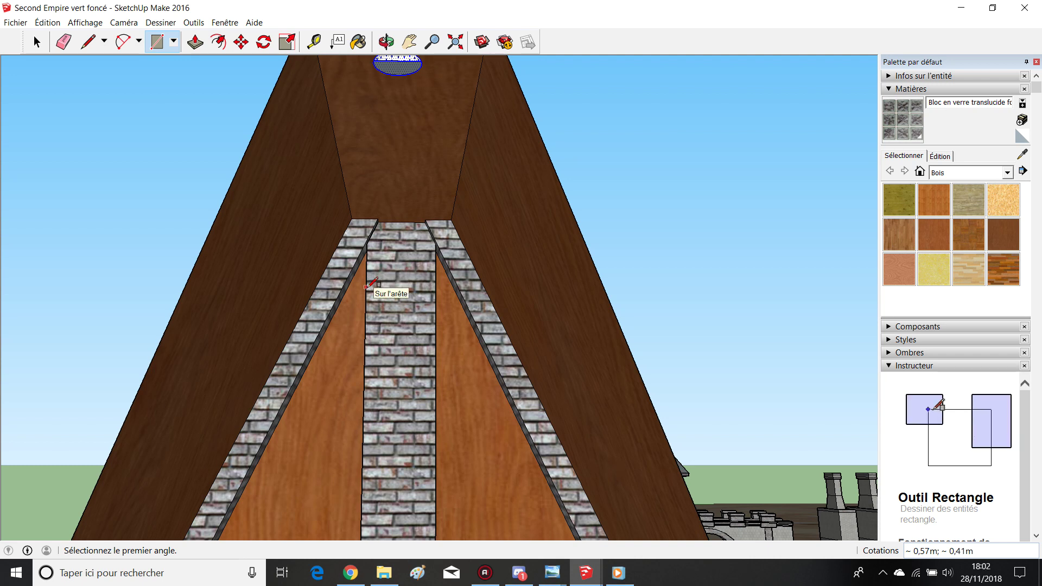
scroll(364, 286, down, 2)
scroll(361, 250, down, 1)
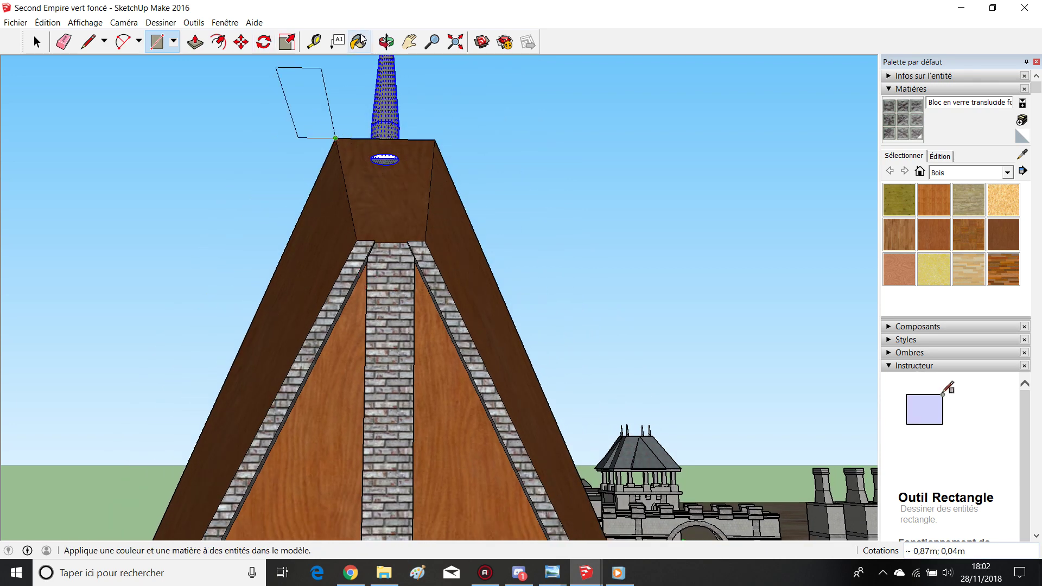
click(378, 46)
mouse_move(380, 136)
mouse_down()
mouse_move(325, 288)
mouse_move(234, 235)
mouse_move(212, 184)
mouse_up()
click(36, 41)
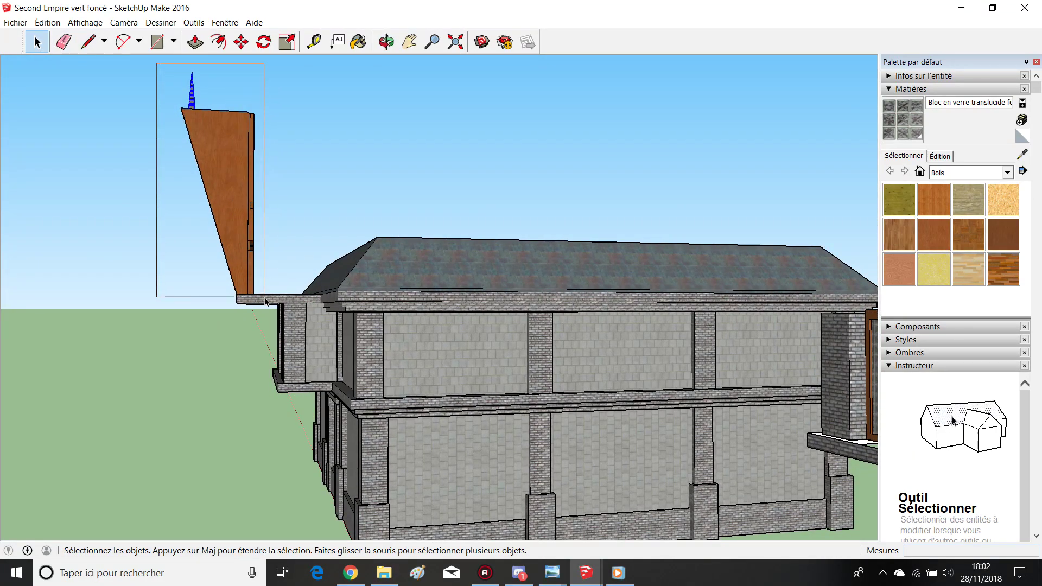
Select the whole half-timbered gable panel with its spire from a low side view.
key(o)
mouse_move(363, 82)
mouse_down()
mouse_move(556, 406)
mouse_move(503, 404)
mouse_up()
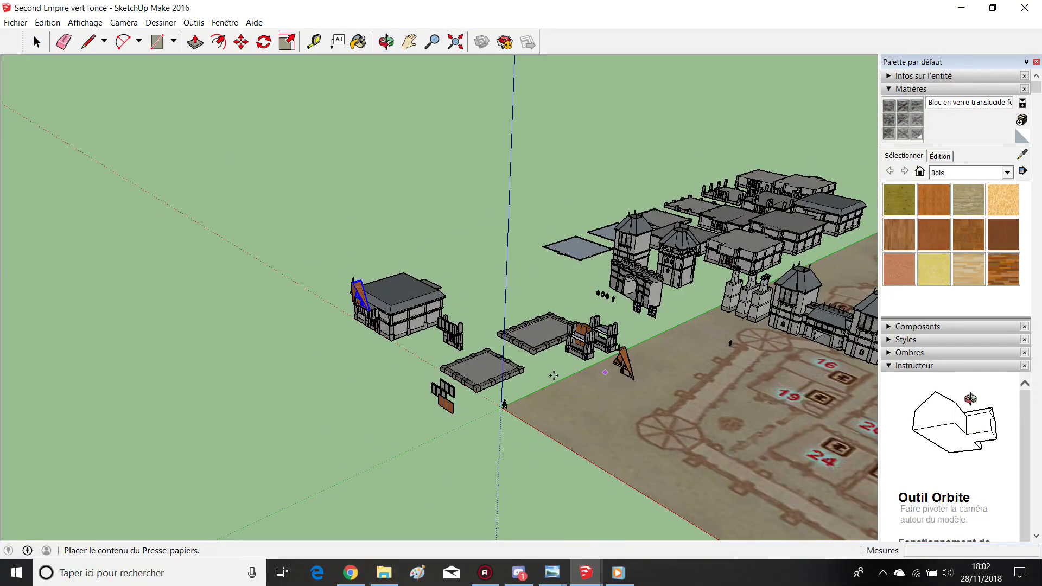
scroll(331, 239, up, 1)
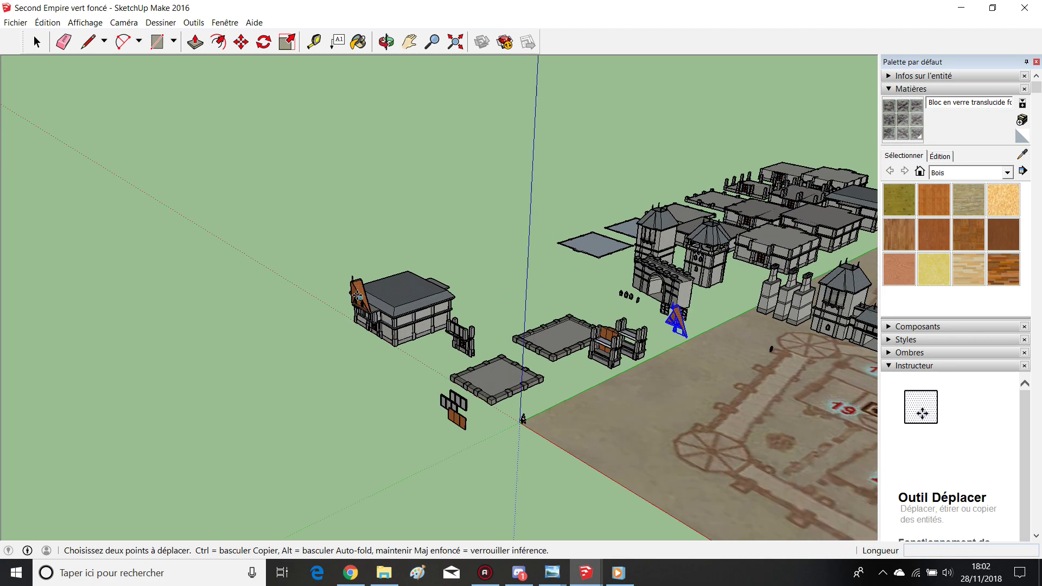
scroll(331, 239, up, 3)
scroll(331, 239, up, 2)
key(o)
mouse_move(328, 204)
mouse_down()
mouse_move(254, 212)
mouse_move(263, 174)
mouse_move(58, 56)
mouse_up()
click(35, 45)
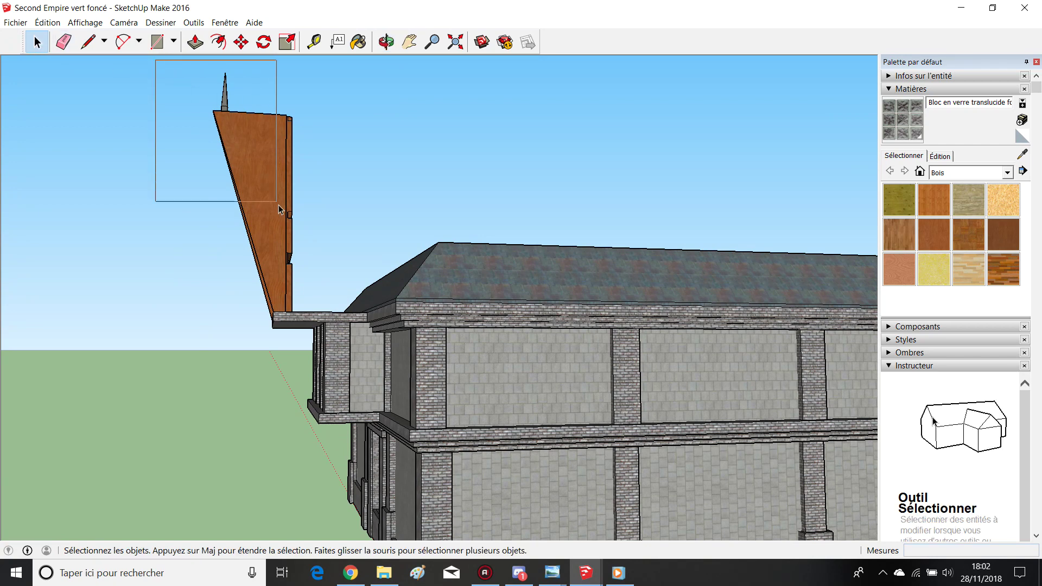
drag(308, 339, 308, 338)
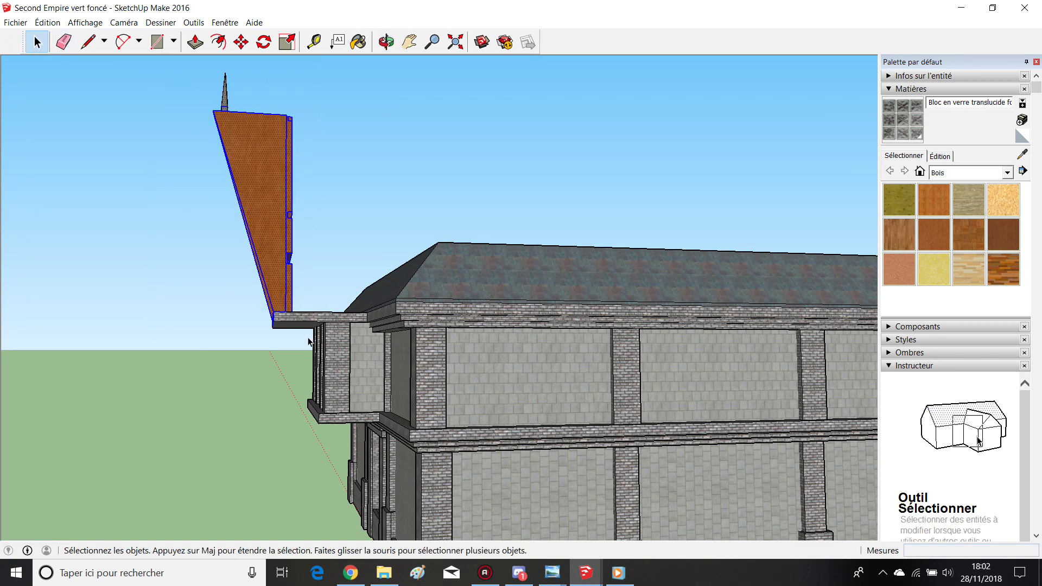
Paste a copy of the gable beside the existing wooden gable near the gatehouse.
click(387, 41)
mouse_move(327, 291)
mouse_down()
mouse_move(261, 339)
mouse_move(701, 390)
mouse_up()
scroll(261, 340, down, 5)
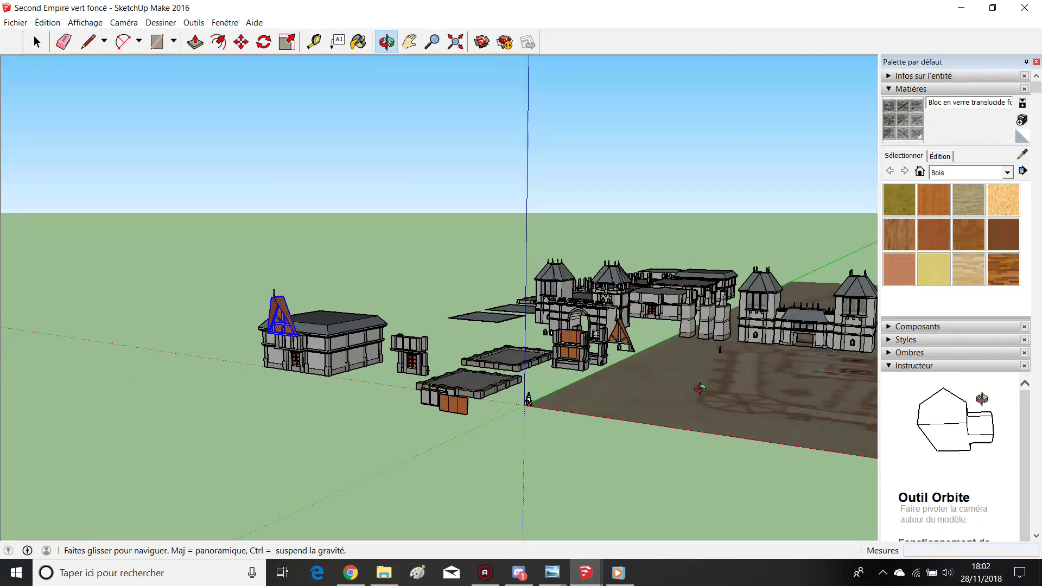
scroll(684, 341, up, 3)
scroll(685, 342, up, 3)
drag(628, 361, 530, 441)
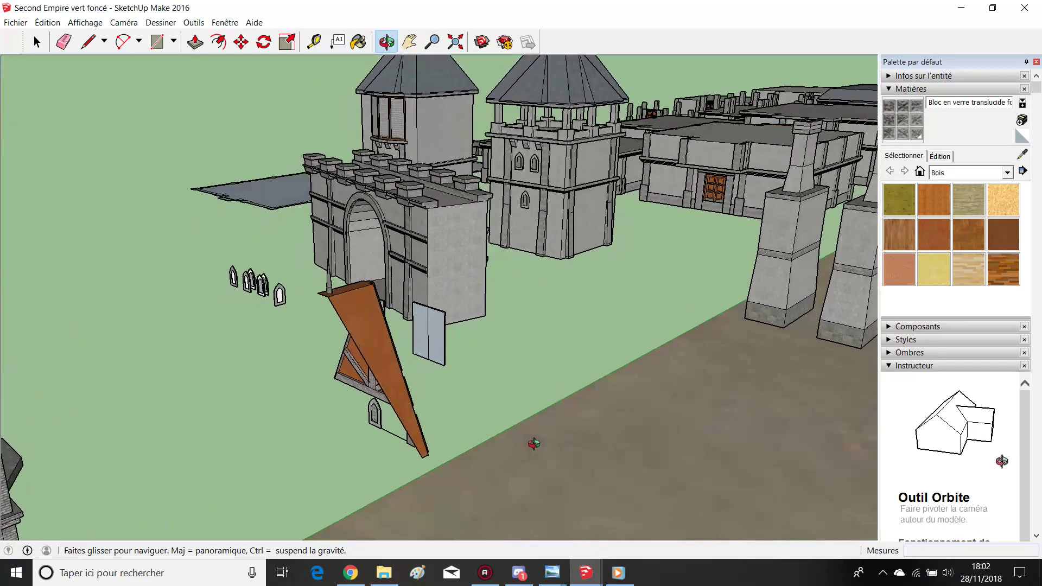
key(ctrl+v)
click(183, 451)
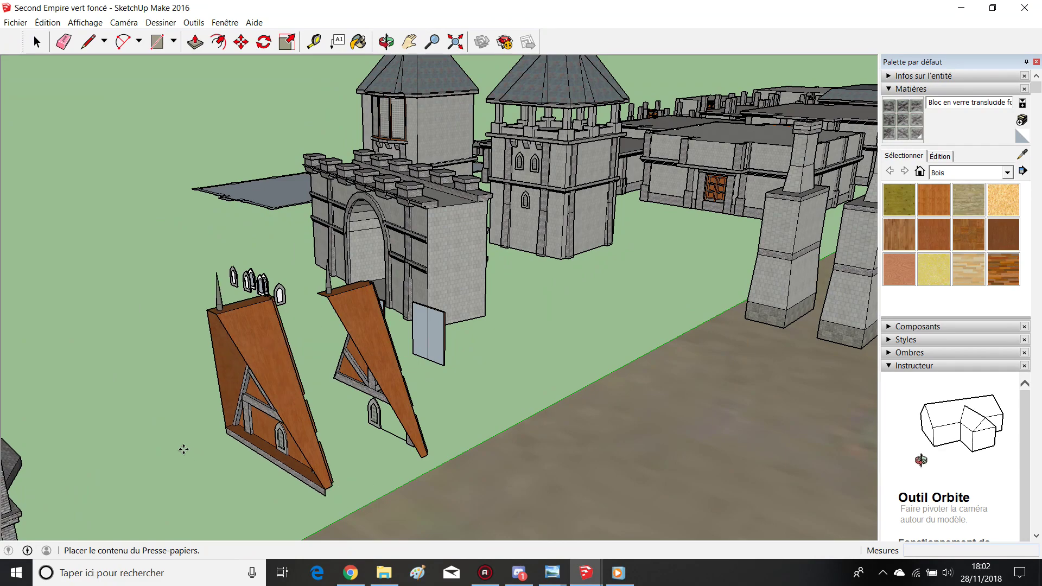
Orbit out over the whole town and down around the top-left house.
click(386, 42)
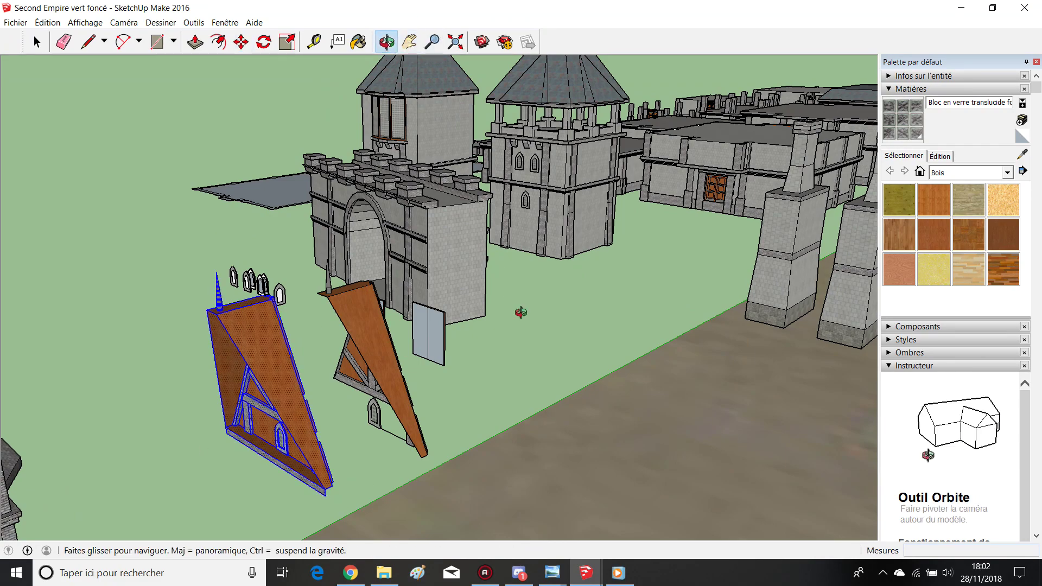
drag(591, 384, 435, 397)
scroll(303, 272, down, 5)
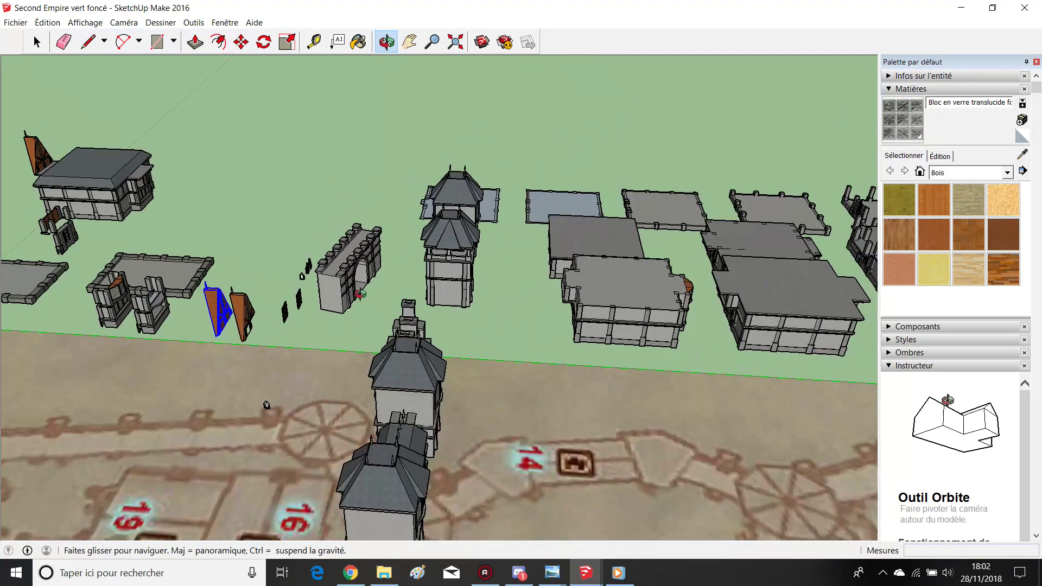
drag(265, 405, 218, 130)
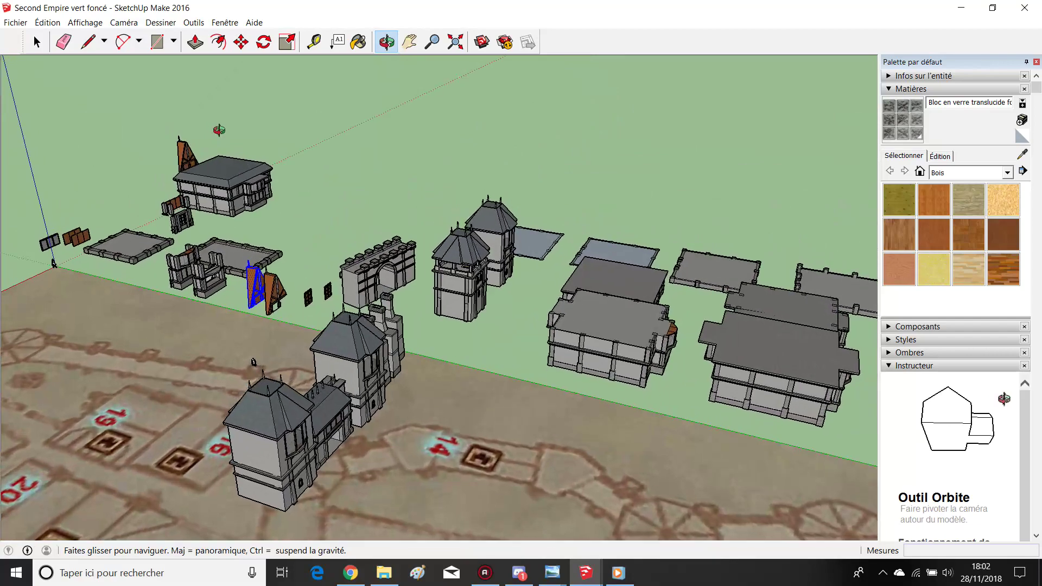
scroll(218, 129, up, 5)
scroll(261, 179, up, 3)
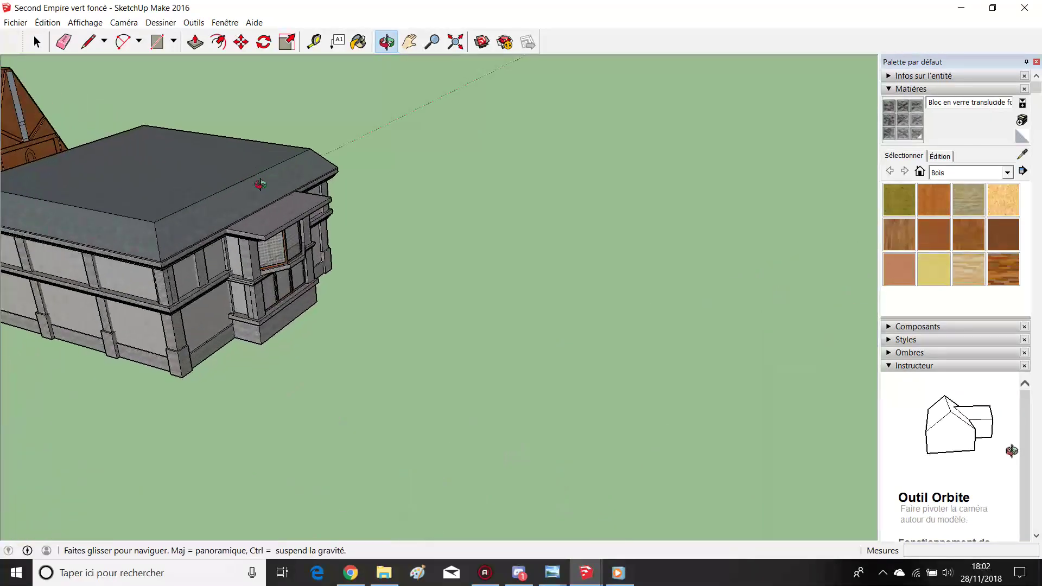
mouse_move(261, 179)
mouse_down()
mouse_move(49, 205)
mouse_move(135, 244)
mouse_up()
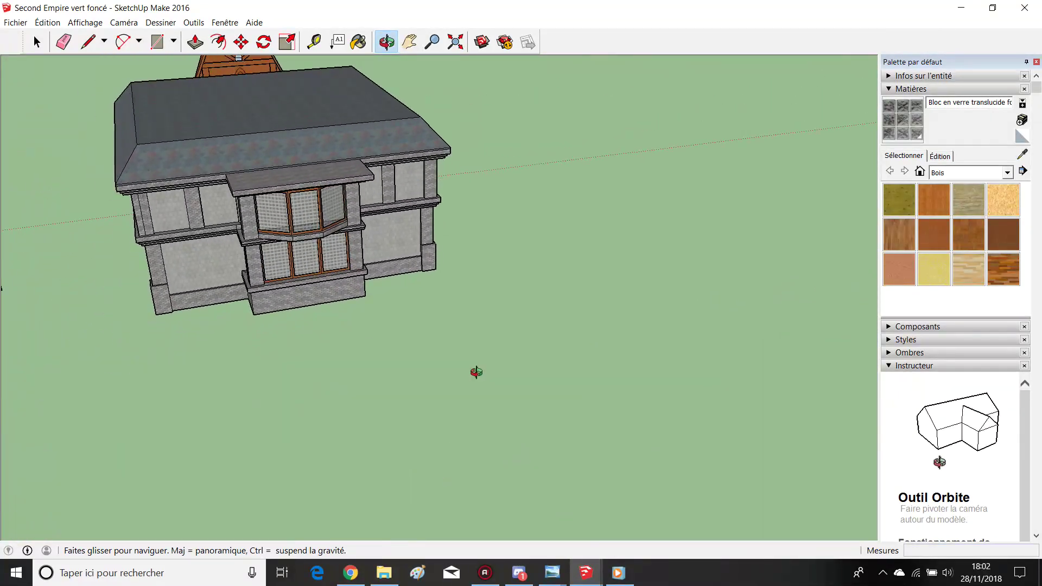
Paste another gable copy in front of the house and rotate it 180°.
key(ctrl+v)
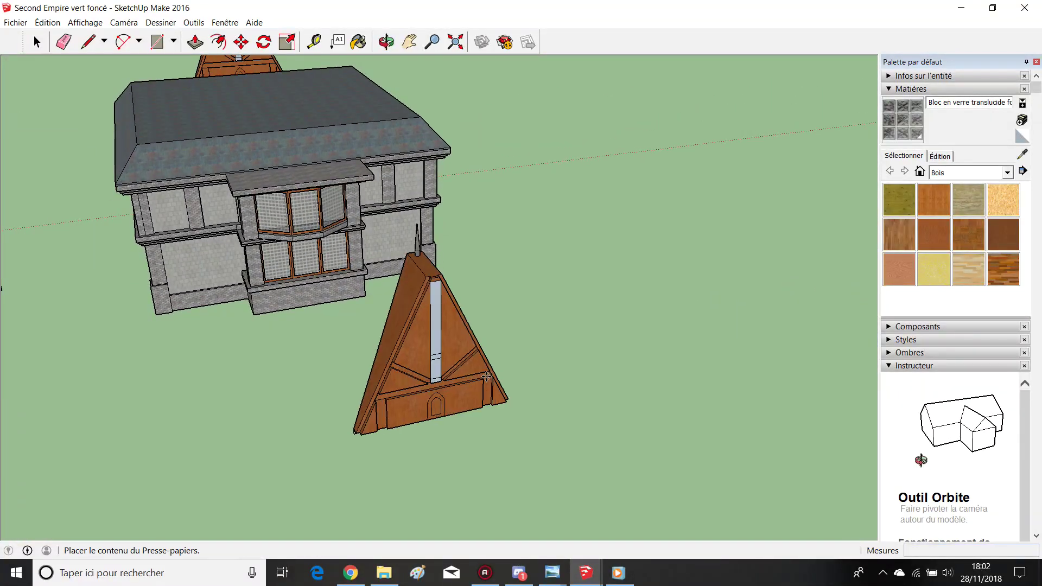
click(486, 380)
click(241, 42)
click(262, 48)
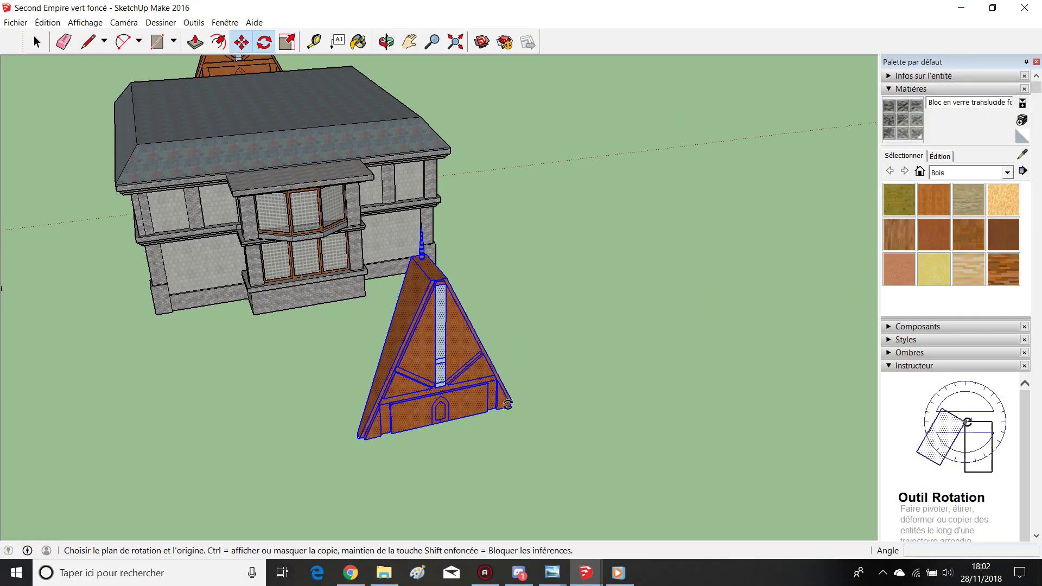
click(501, 431)
click(550, 416)
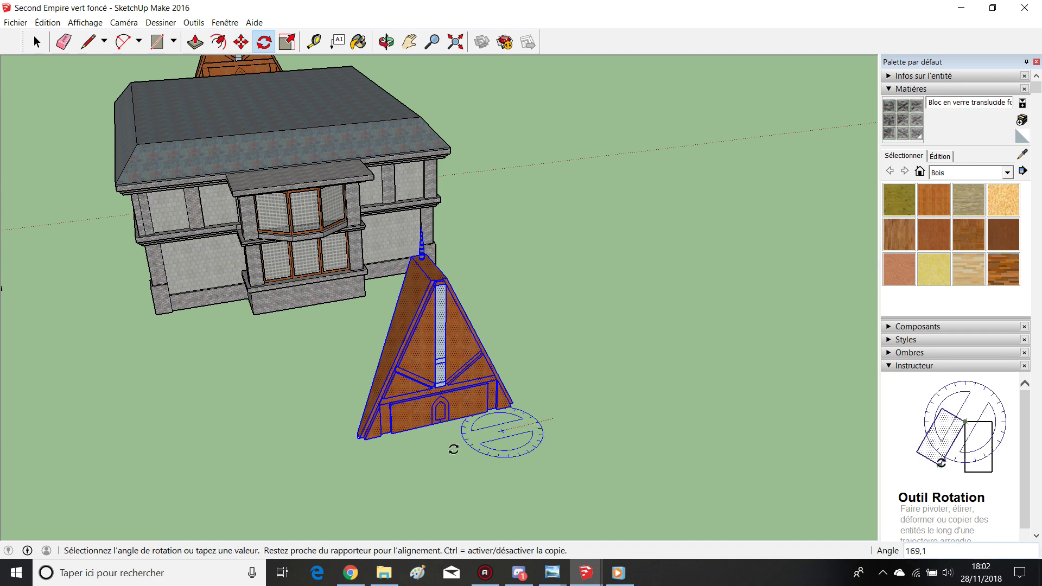
click(419, 452)
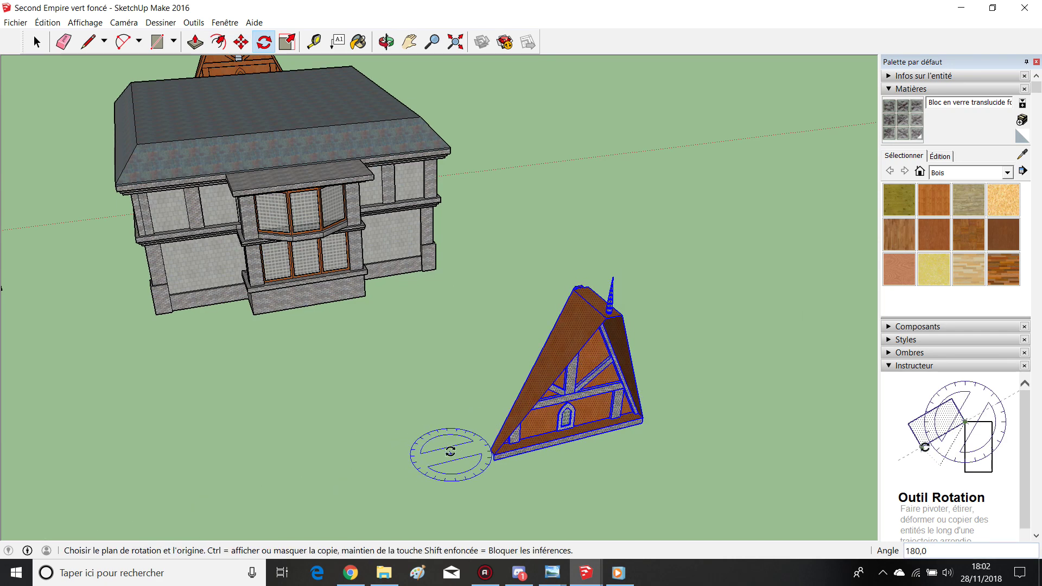
Move the turned gable by its bottom corner onto the top of the bay window.
click(241, 42)
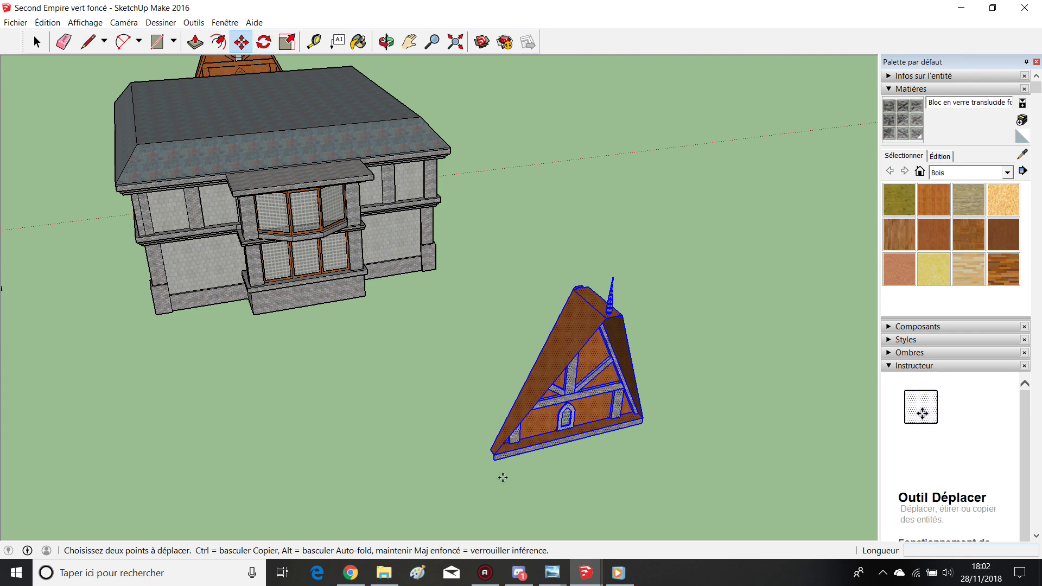
click(490, 460)
scroll(156, 138, up, 3)
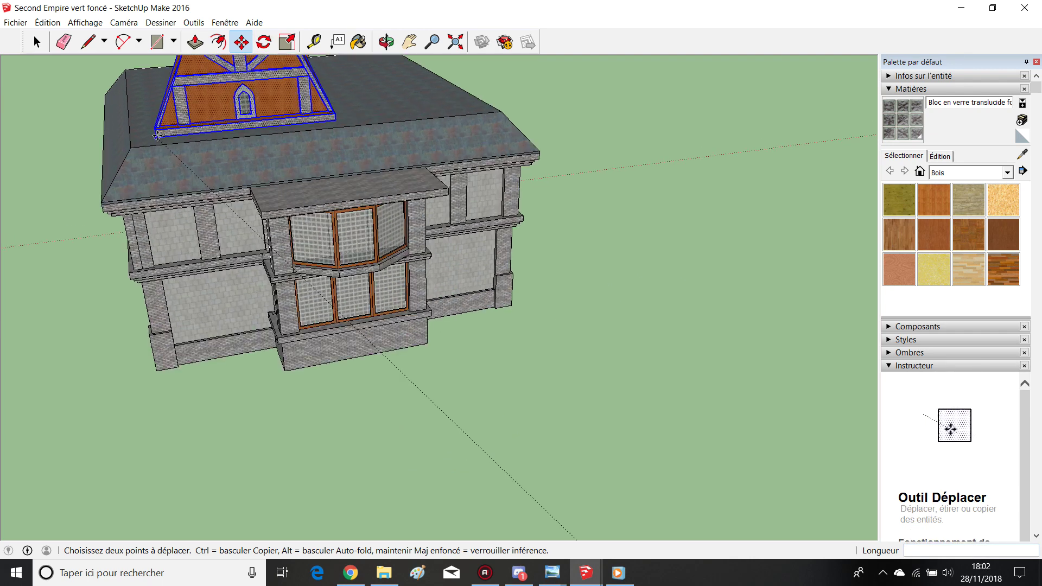
scroll(218, 141, up, 2)
scroll(355, 276, up, 2)
click(355, 277)
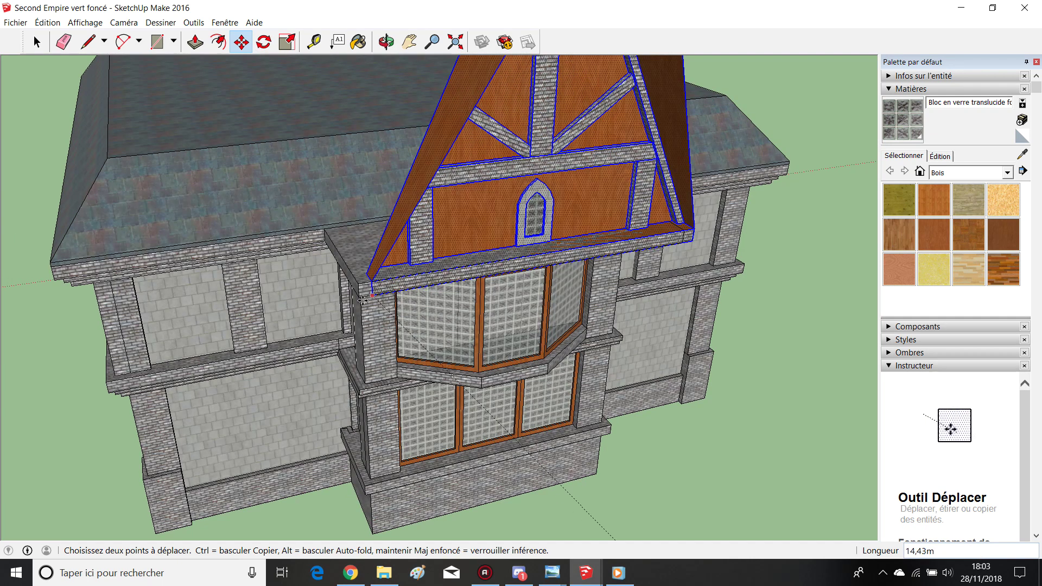
Draw a narrow ridge strip and the sloped roof faces on either side of it.
click(386, 42)
mouse_move(413, 190)
mouse_down()
mouse_move(428, 274)
mouse_move(422, 82)
mouse_up()
scroll(428, 274, down, 3)
scroll(423, 75, up, 1)
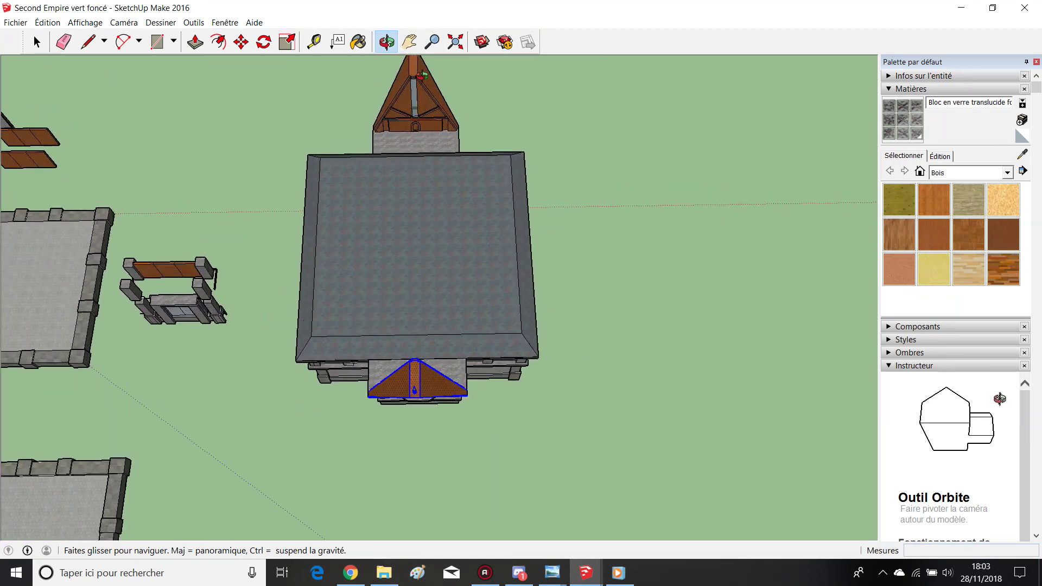
scroll(423, 74, up, 2)
click(157, 42)
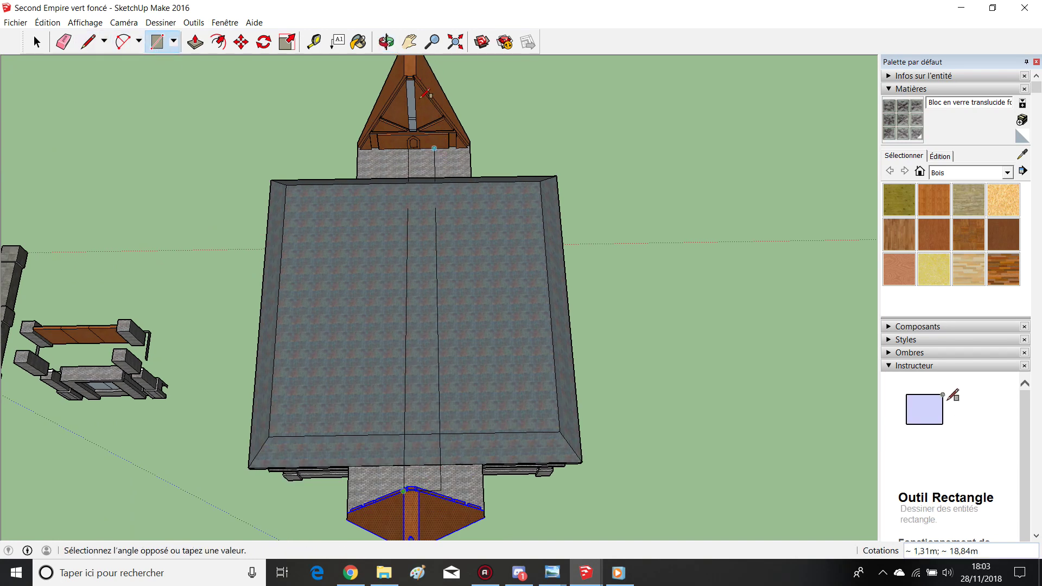
click(416, 74)
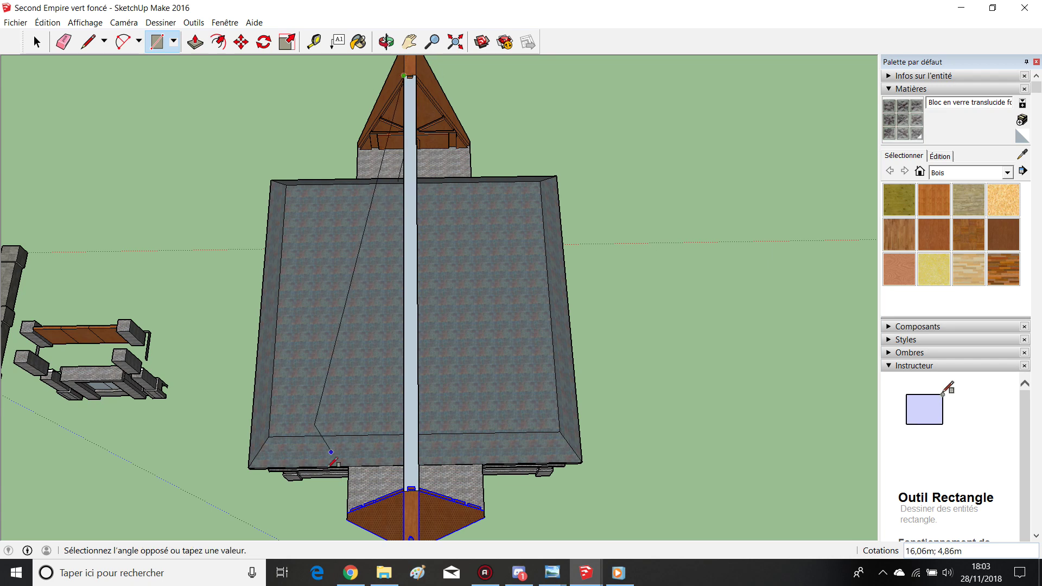
click(348, 511)
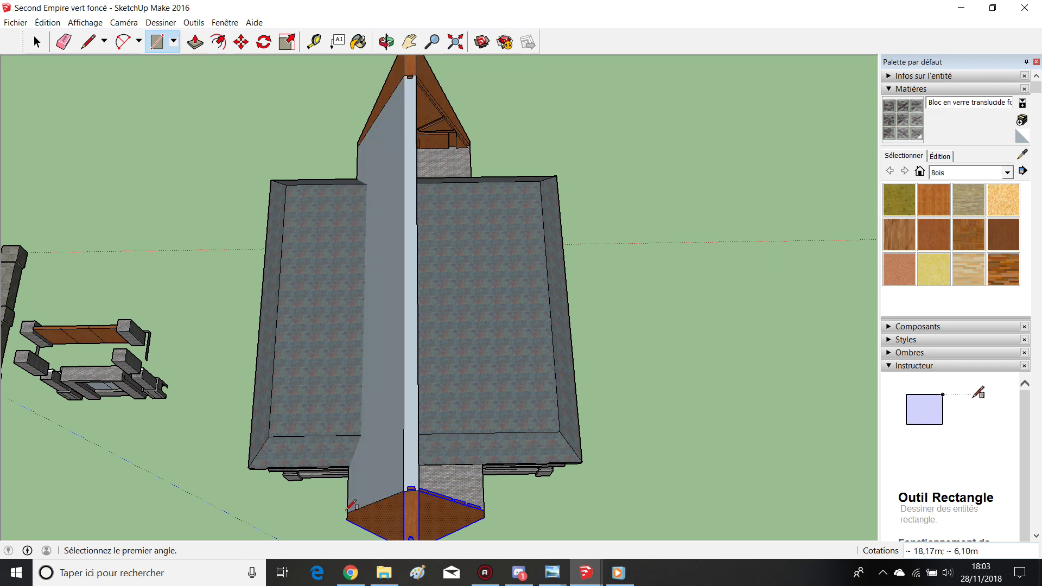
click(481, 507)
click(416, 74)
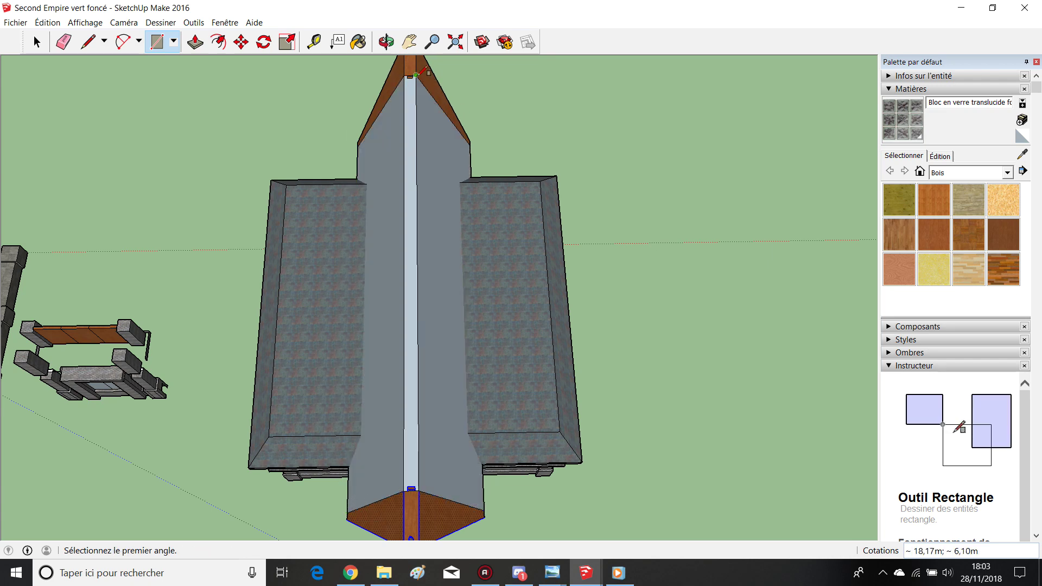
Paint the ridge strip cherry wood and both side faces with roofing slate.
click(1022, 154)
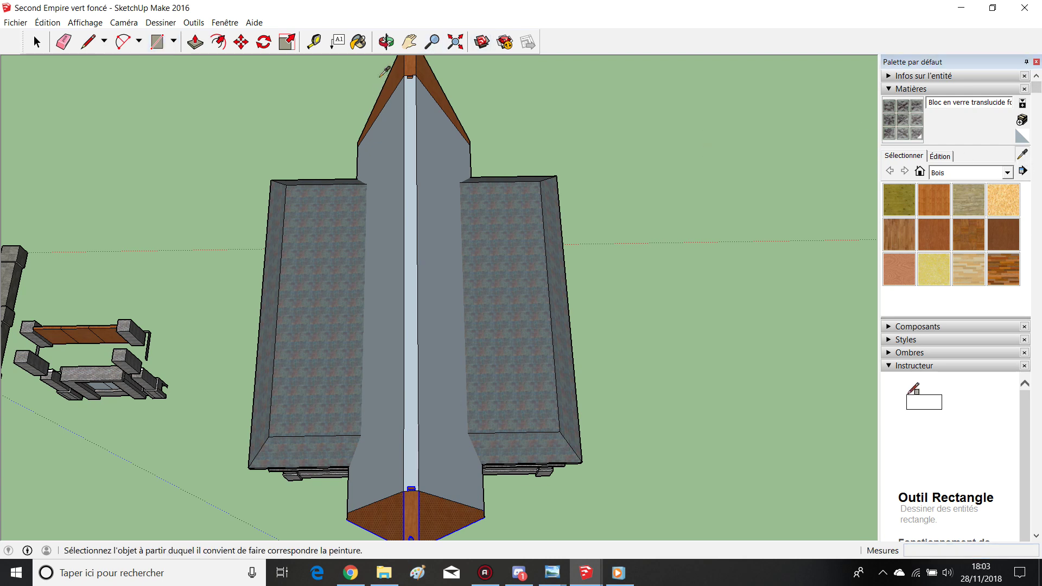
click(411, 70)
click(413, 117)
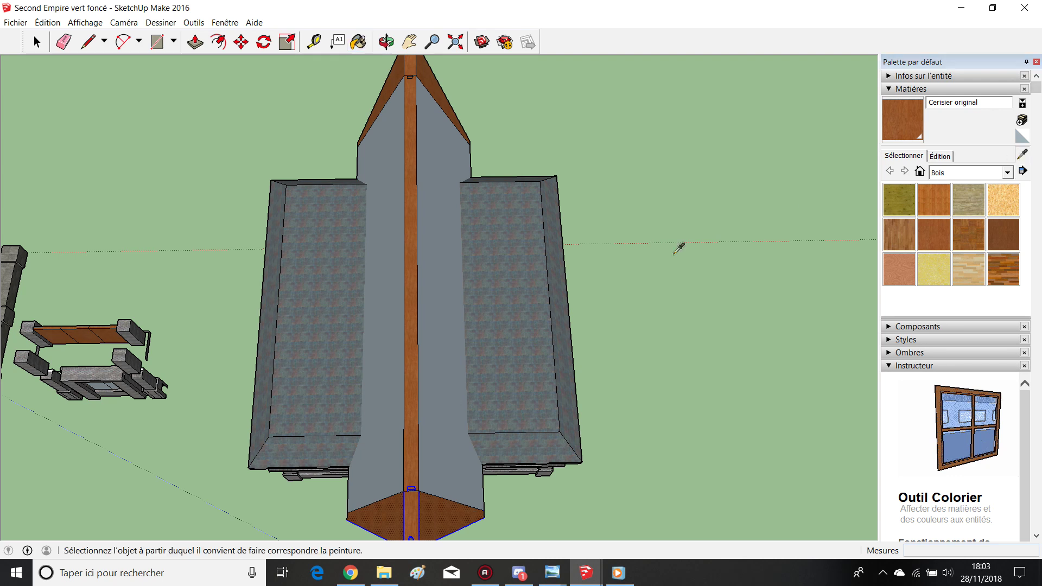
alt+click(491, 275)
click(450, 266)
click(384, 259)
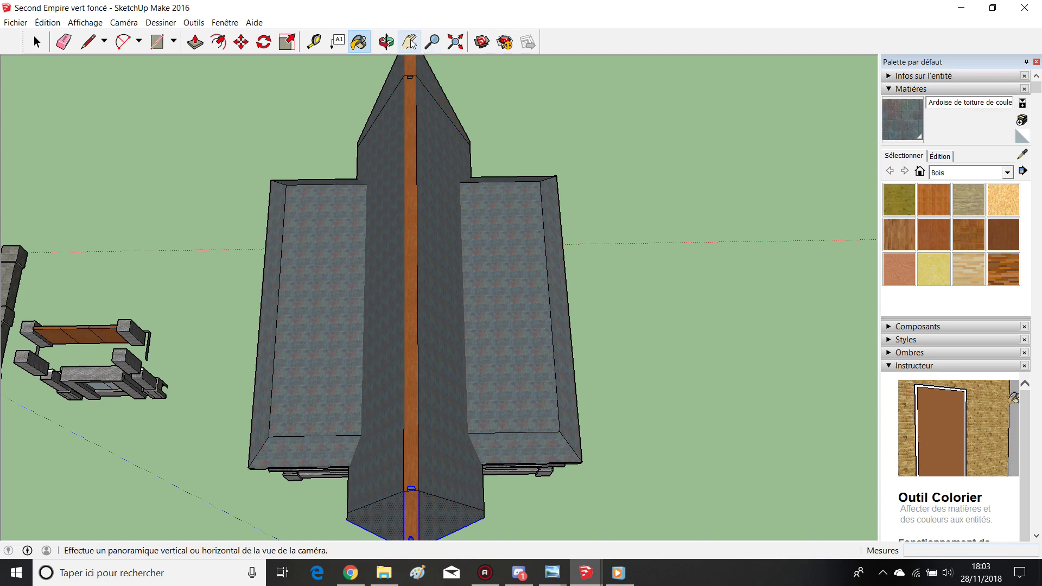
click(386, 42)
mouse_move(510, 315)
mouse_down()
mouse_move(526, 125)
mouse_move(566, 238)
mouse_move(684, 191)
mouse_move(465, 249)
mouse_move(249, 162)
mouse_up()
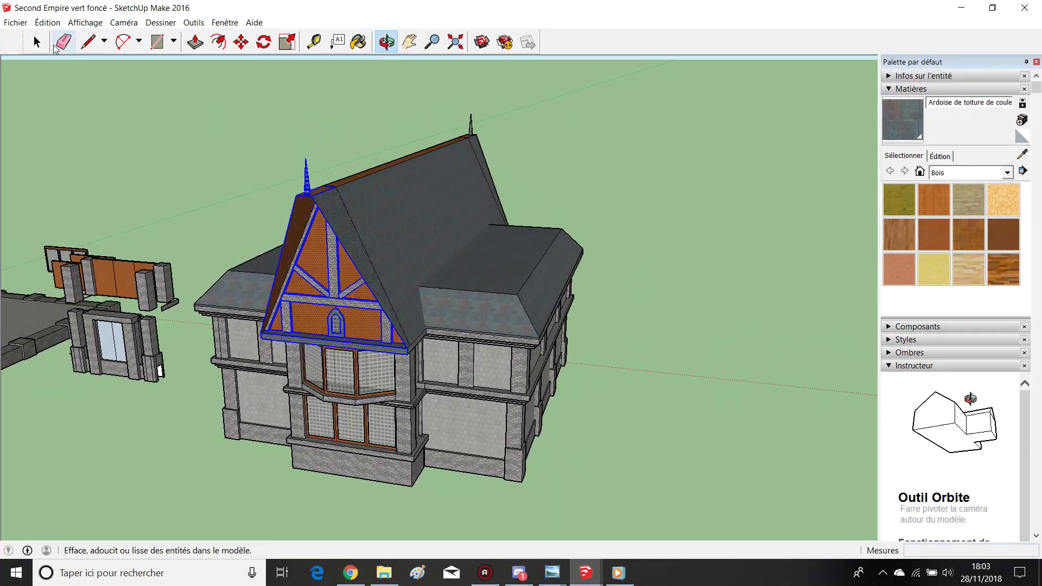
Clear the selection, try grey brick on the band under the gable, then undo it.
click(36, 41)
click(135, 122)
scroll(314, 324, up, 3)
scroll(347, 351, up, 3)
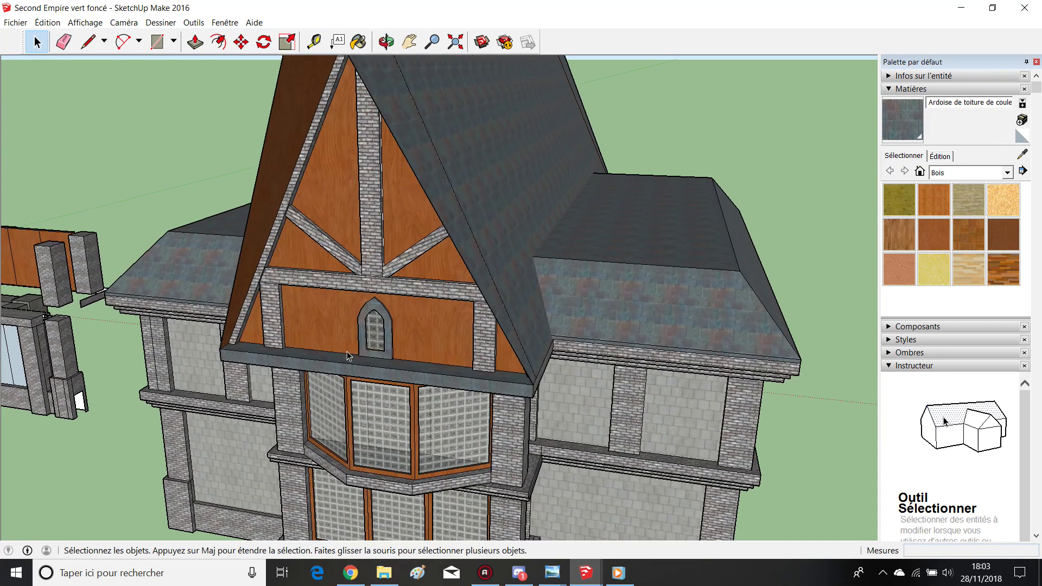
scroll(347, 350, up, 1)
click(1017, 157)
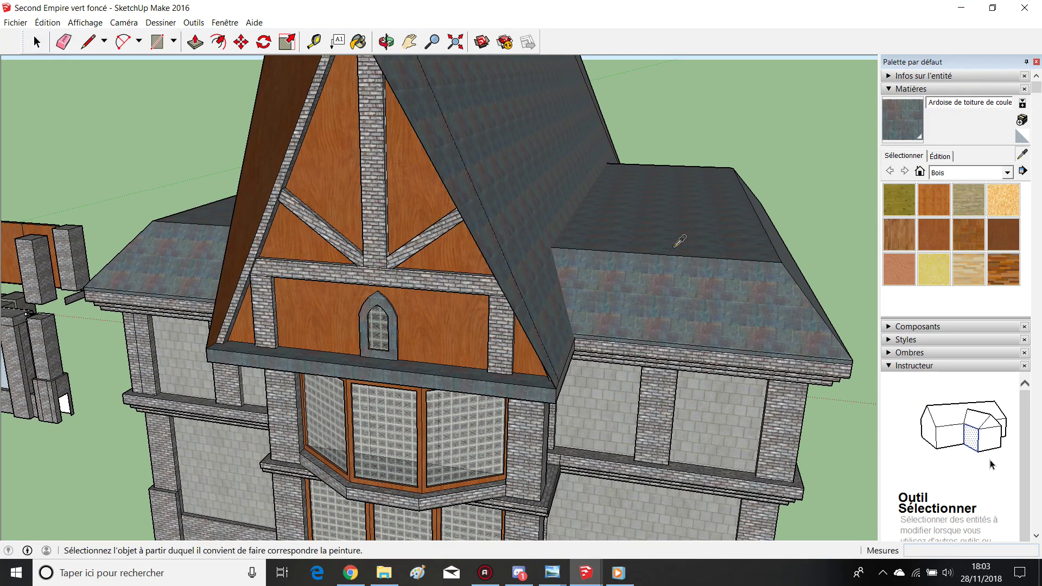
click(534, 384)
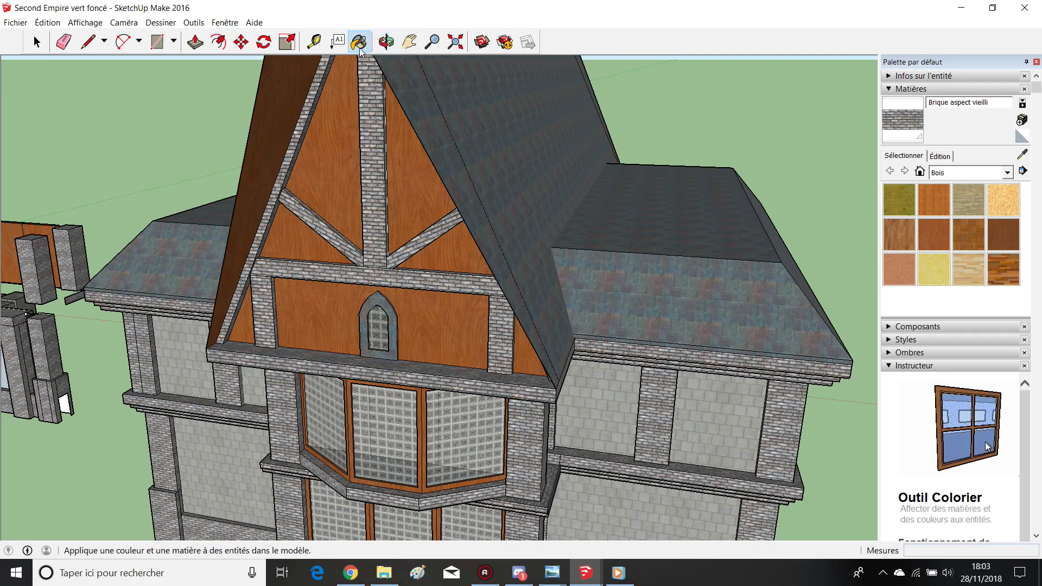
click(387, 42)
mouse_move(412, 142)
mouse_down()
mouse_move(472, 206)
mouse_move(442, 301)
mouse_up()
key(ctrl+z)
key(ctrl+z)
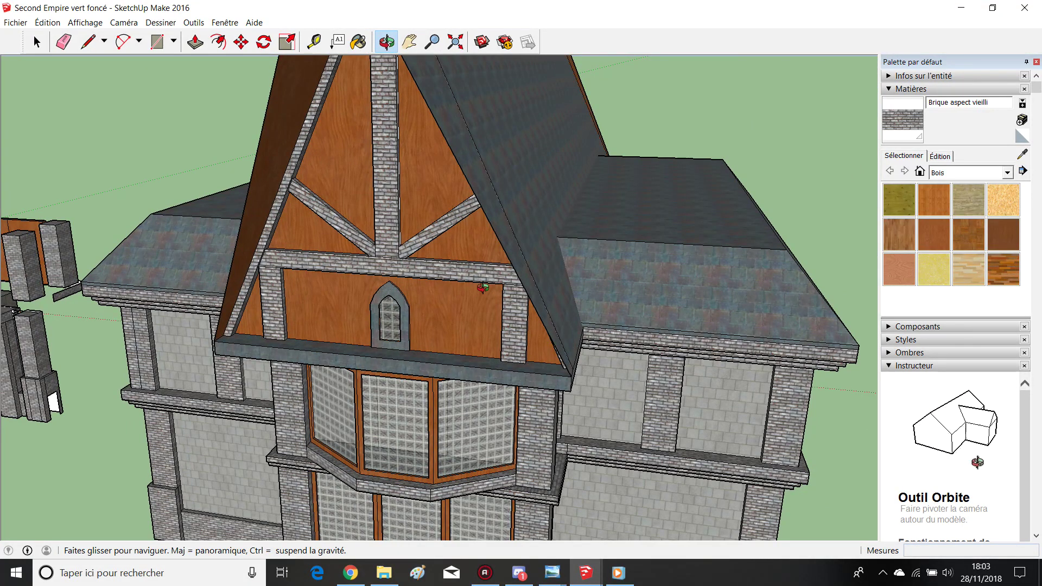
key(ctrl+z)
key(ctrl+z)
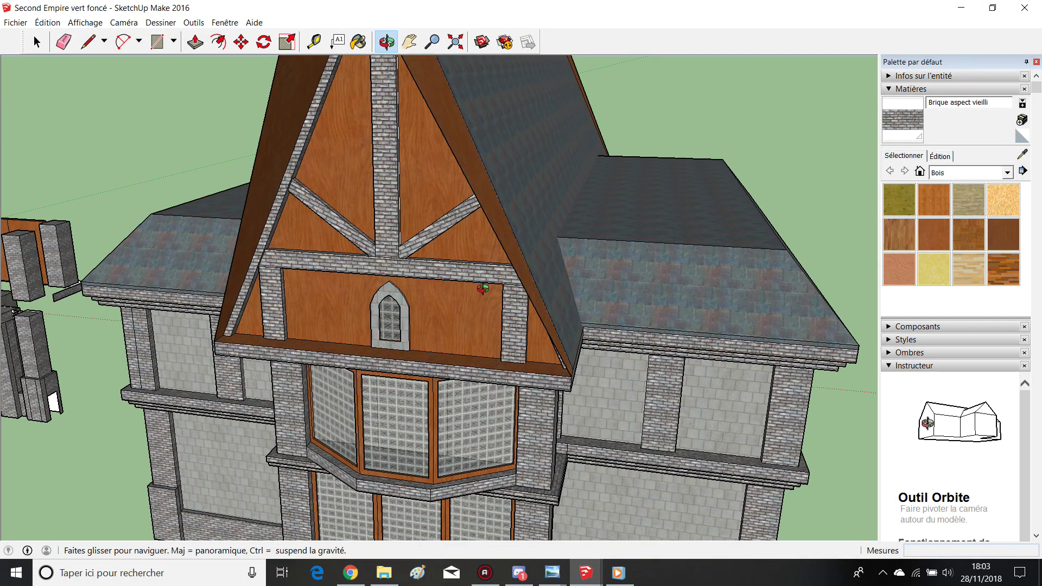
Paint the right roof edge slate, then orbit to a low front view of the house.
drag(486, 282, 707, 216)
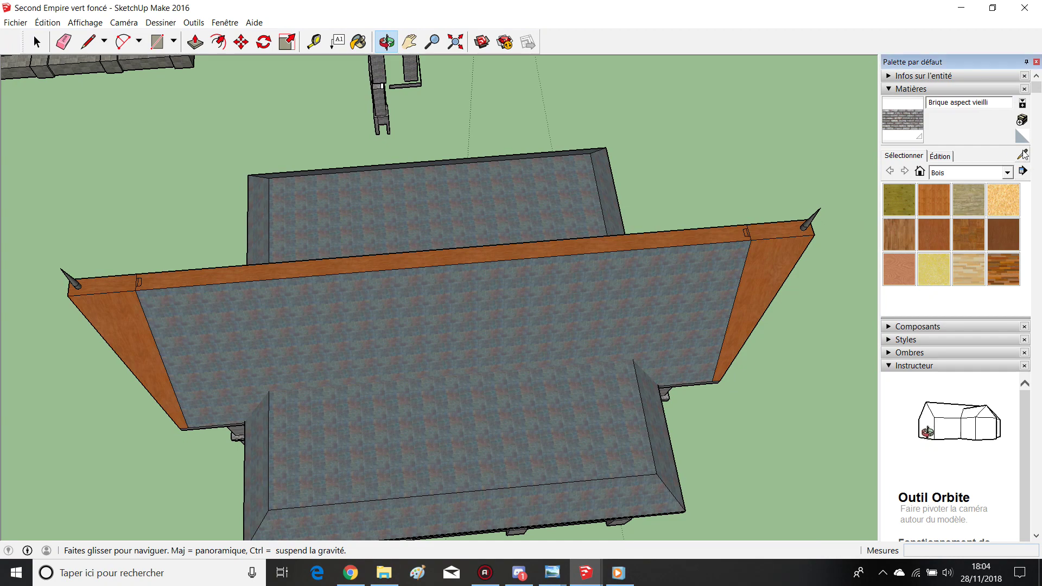
click(1022, 154)
click(745, 278)
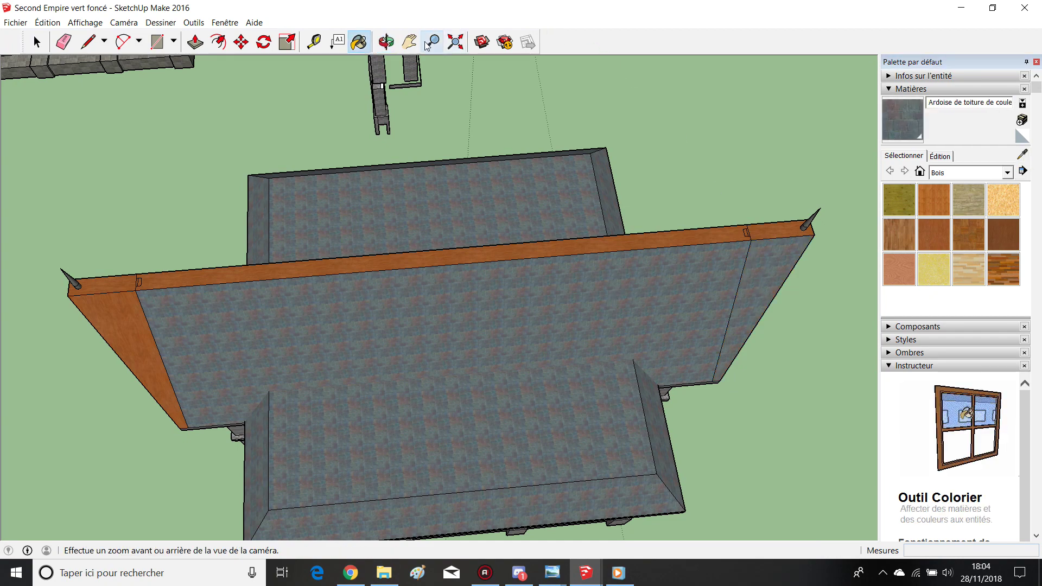
click(387, 42)
drag(419, 288, 3, 201)
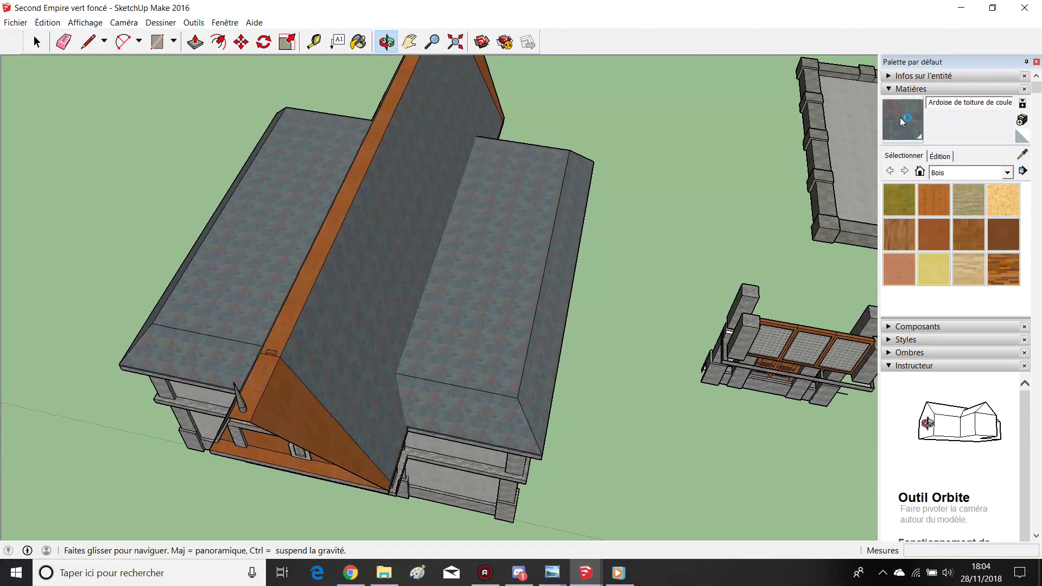
key(b)
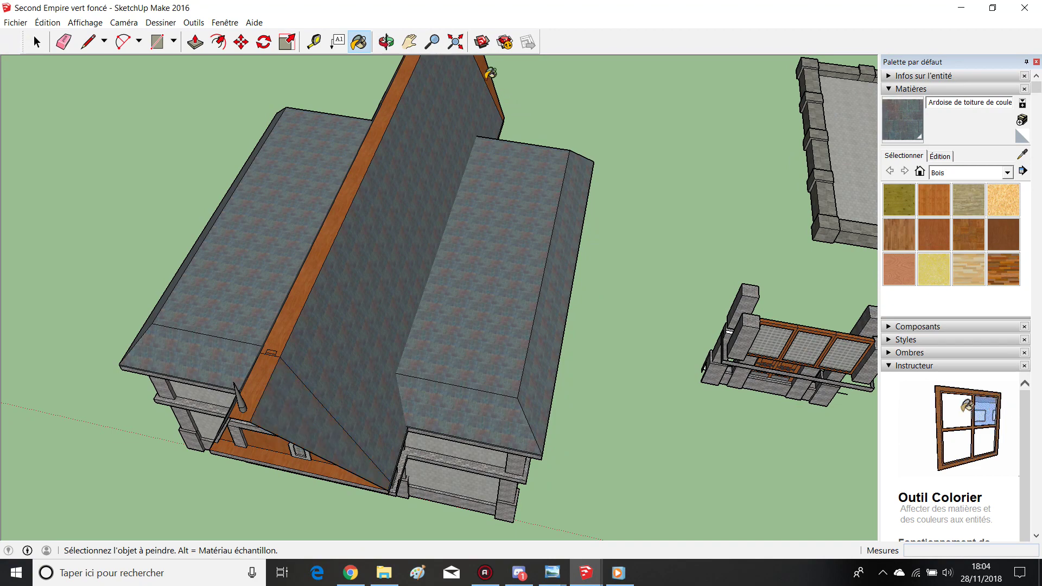
middle_drag(693, 214, 628, 225)
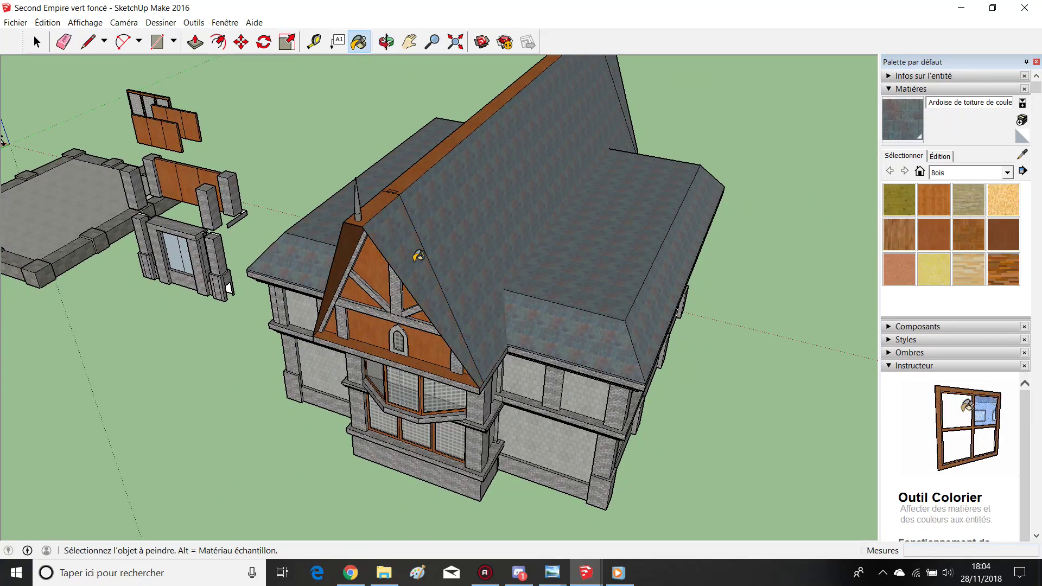
mouse_move(448, 229)
middle_down()
mouse_move(702, 194)
mouse_move(201, 230)
mouse_move(217, 421)
middle_up()
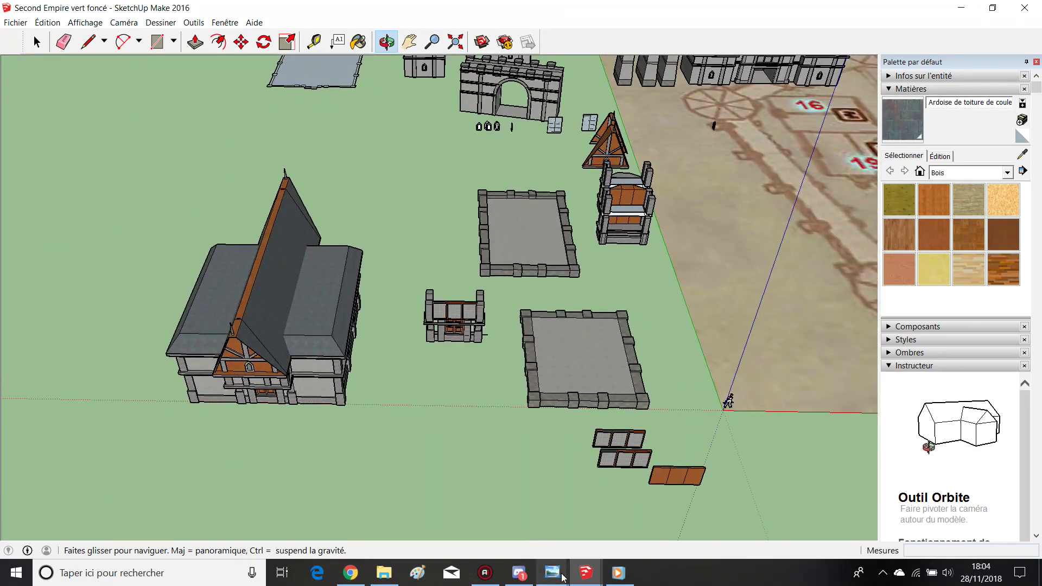
mouse_move(552, 572)
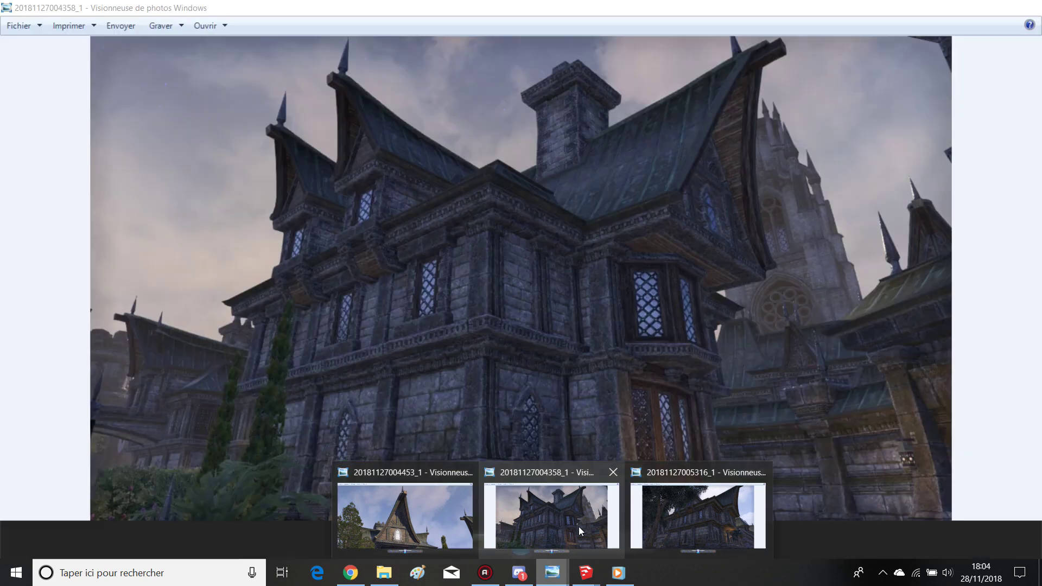
Check the reference photo of the dark stone house, then view the model's side from above.
click(579, 527)
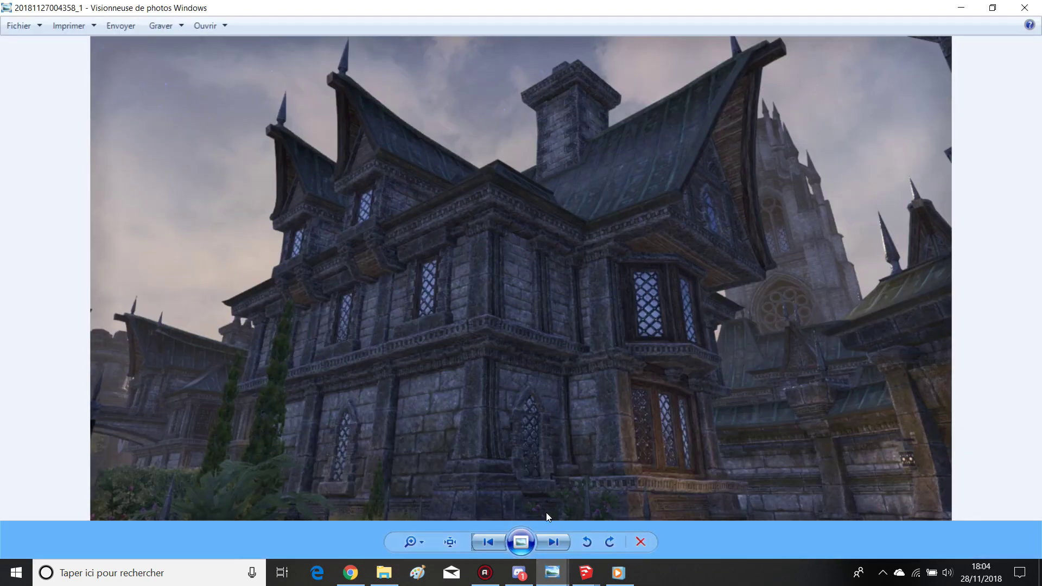
mouse_move(585, 572)
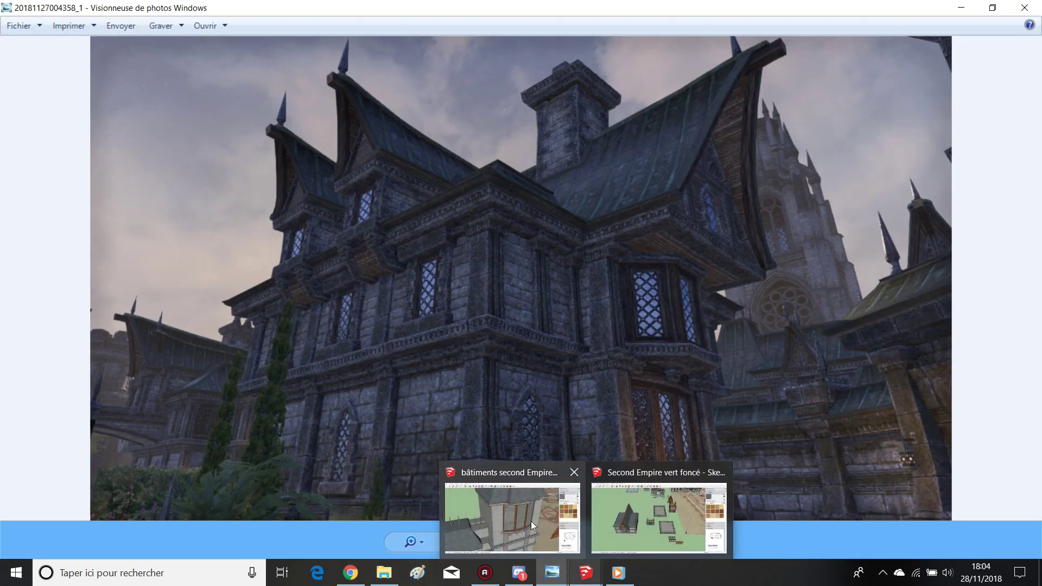
click(605, 510)
mouse_move(381, 327)
mouse_down()
mouse_move(499, 203)
mouse_move(278, 252)
mouse_move(550, 259)
mouse_up()
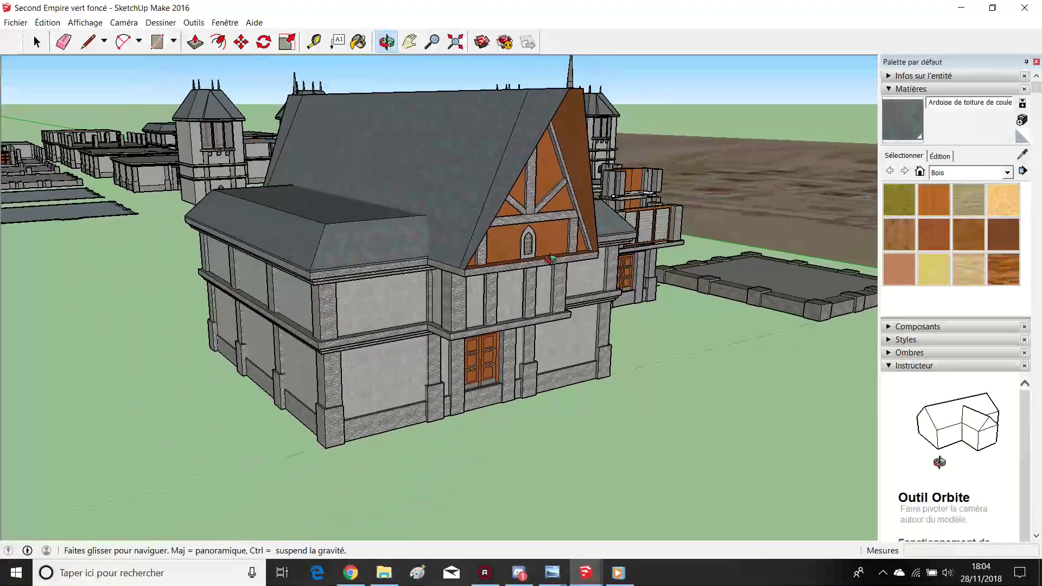